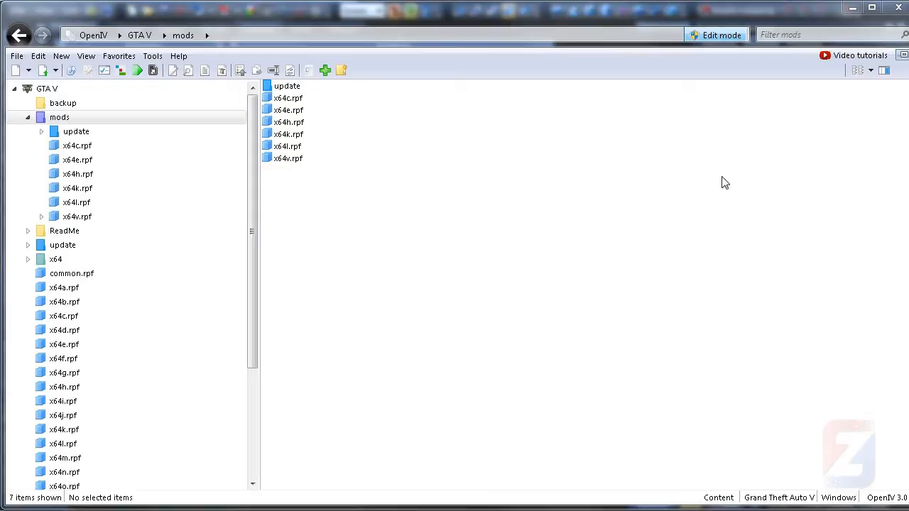
Open the Cloth/Ped favorite for player_zero::uppr_029_u.YLD to reach its folder in the mods archive.
{"action": "left_click", "coordinate": [118, 56]}
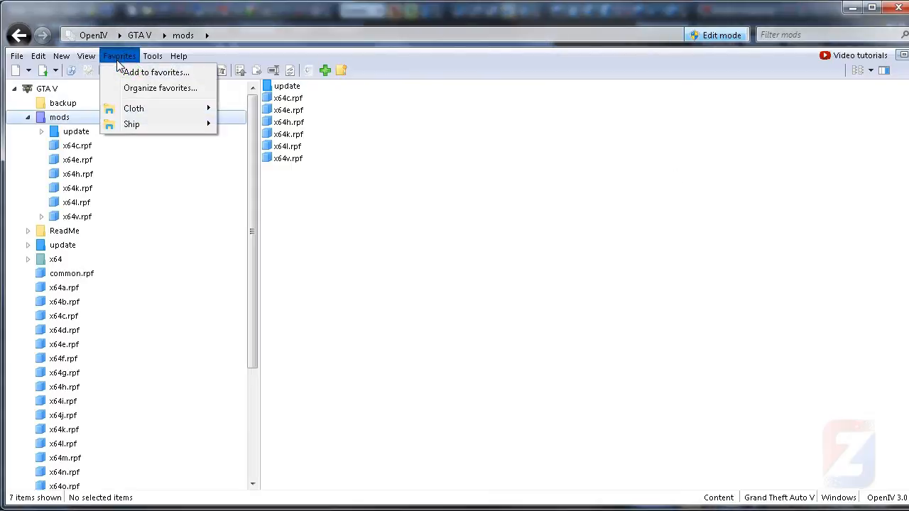
{"action": "mouse_move", "coordinate": [181, 113]}
{"action": "mouse_move", "coordinate": [229, 112]}
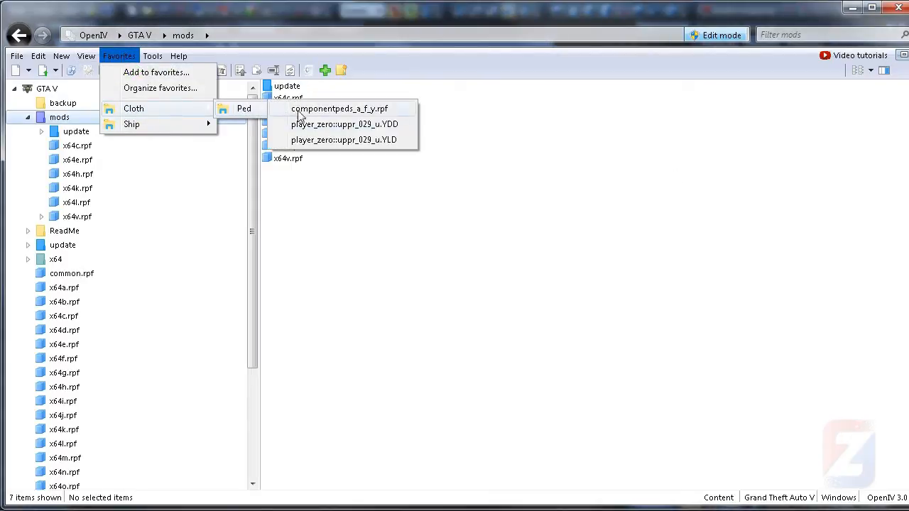
{"action": "left_click", "coordinate": [344, 140]}
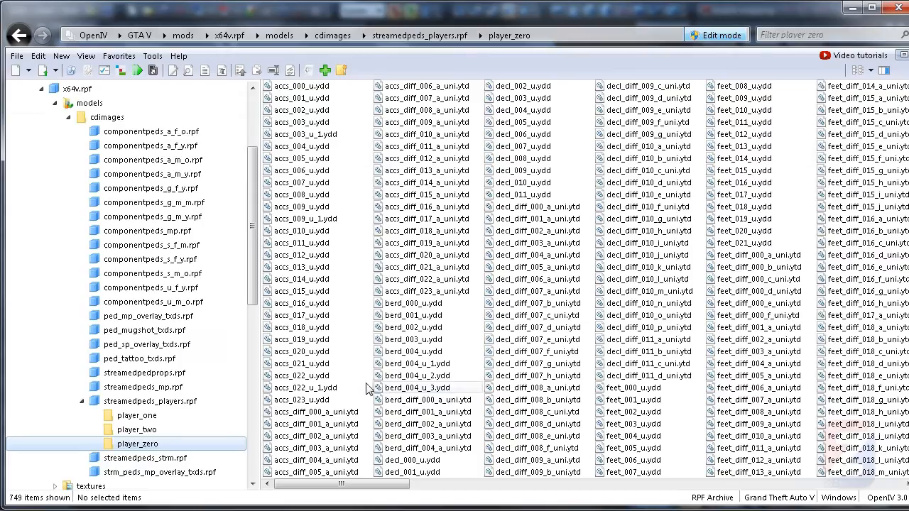
Locate player_zero.ymt in streamedpeds_players.rpf and return to the player_zero folder.
{"action": "left_click", "coordinate": [193, 401]}
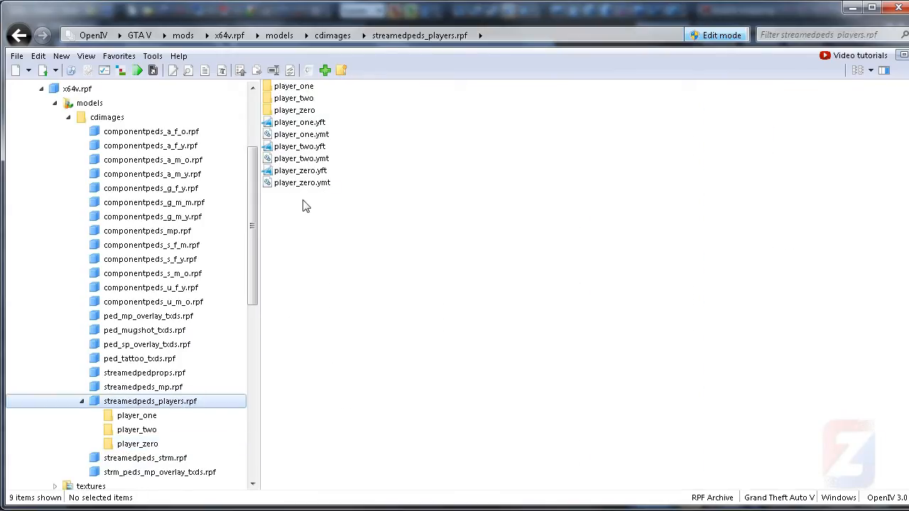
{"action": "left_click", "coordinate": [316, 184]}
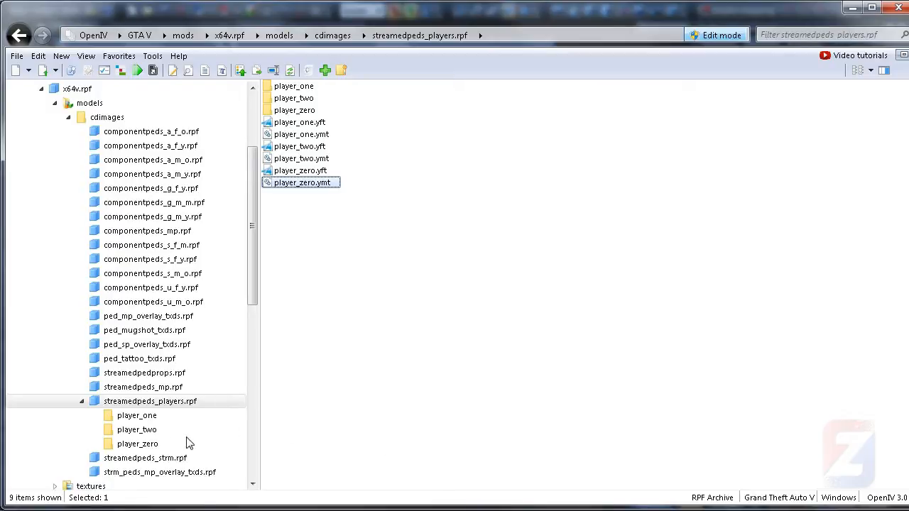
{"action": "left_click", "coordinate": [137, 444]}
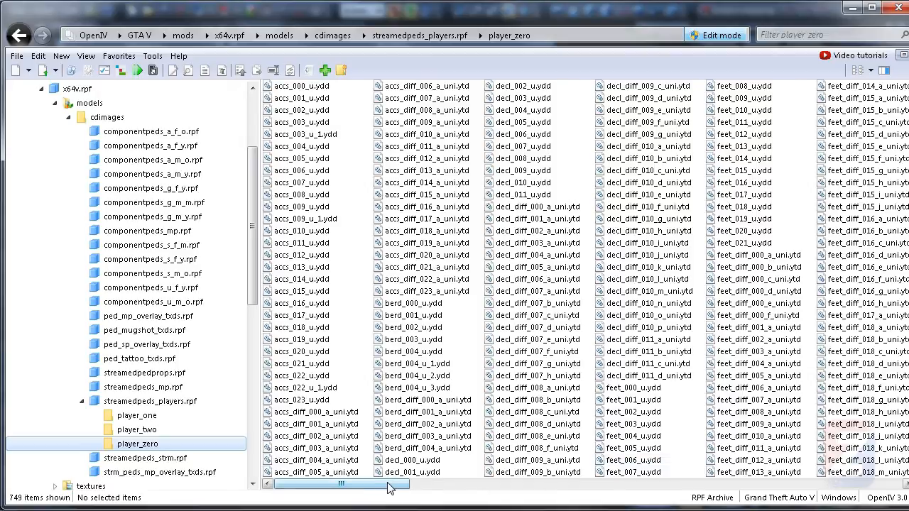
Examine the uppr files in the player_zero folder, locating uppr_000_u.yld and the uppr_029_u .ydd and .yld pair.
{"action": "left_click_drag", "start_coordinate": [385, 487], "coordinate": [629, 489]}
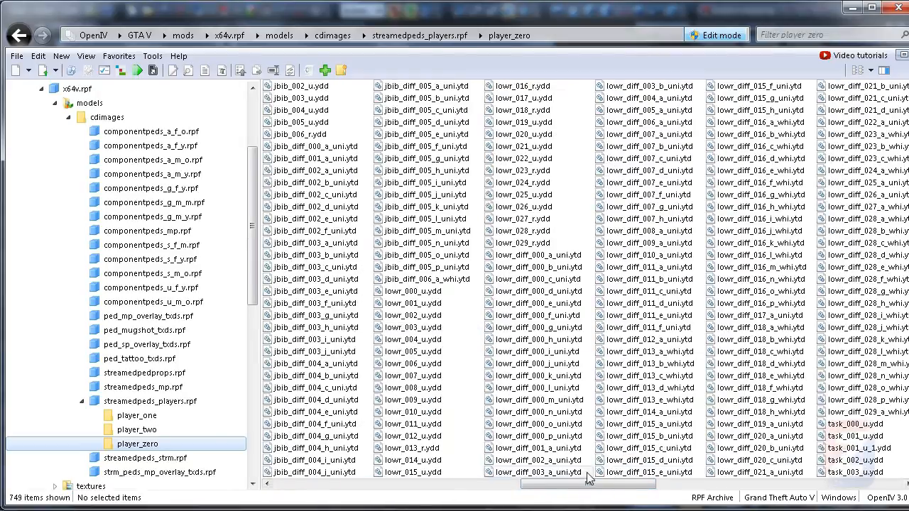
{"action": "left_click_drag", "start_coordinate": [565, 489], "coordinate": [704, 501]}
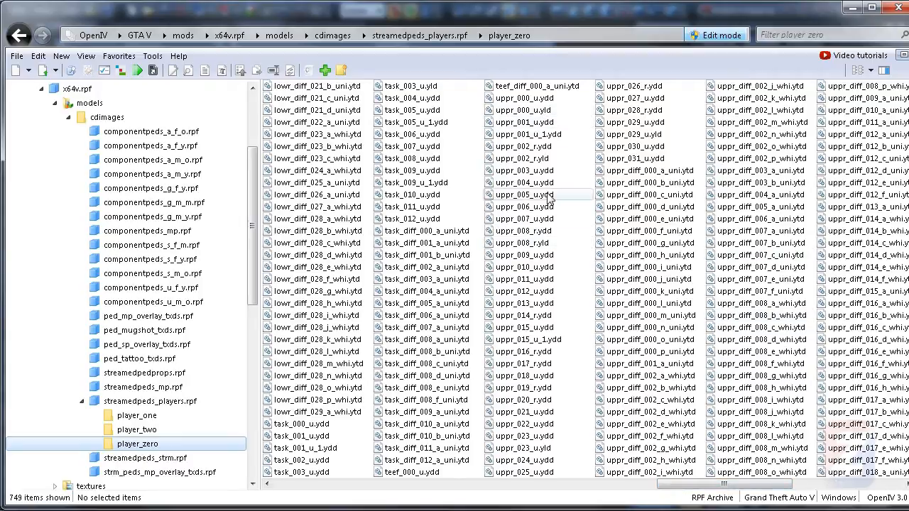
{"action": "left_click", "coordinate": [544, 112]}
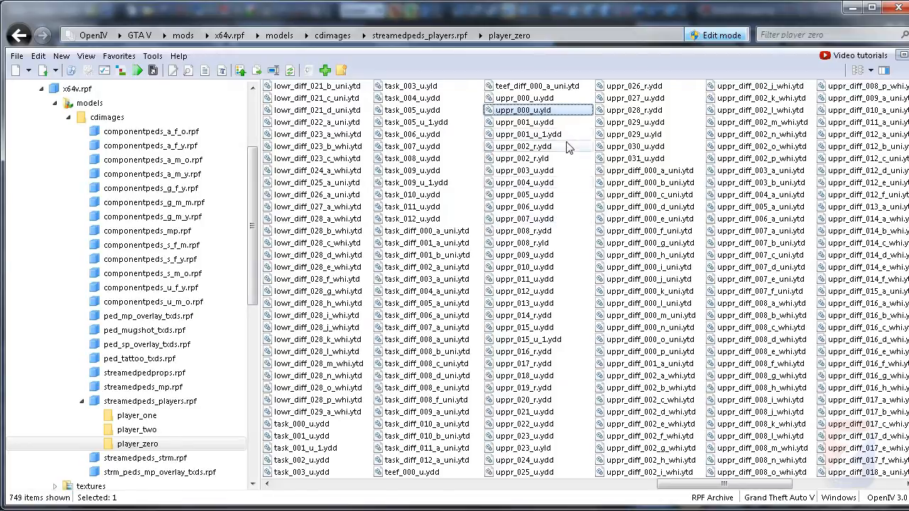
{"action": "key", "text": "Down"}
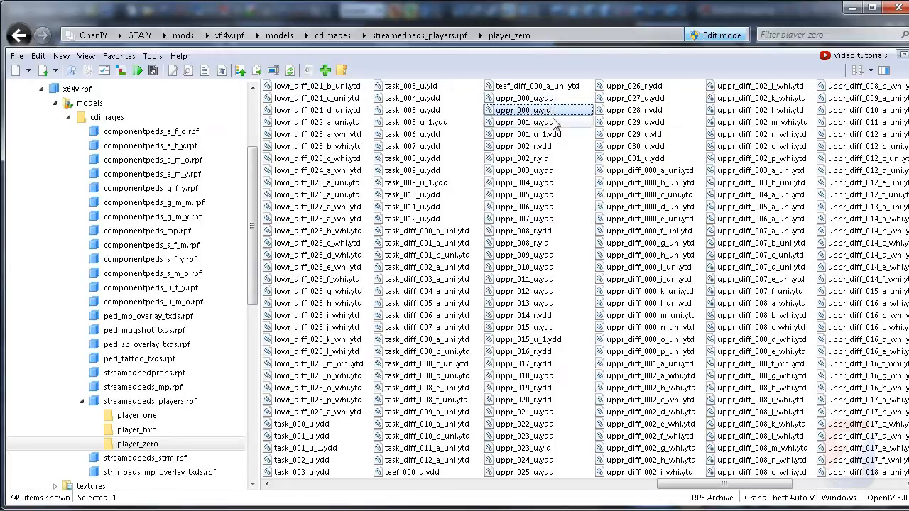
{"action": "key", "text": "Right"}
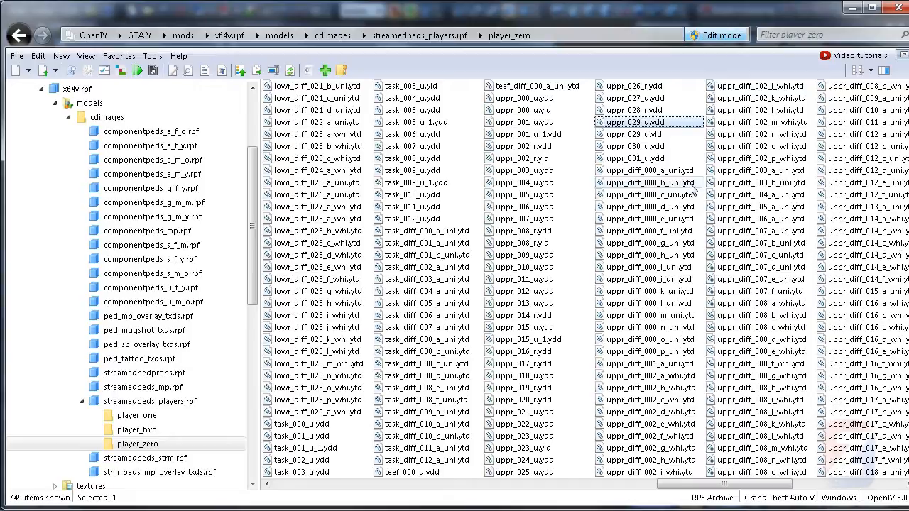
{"action": "left_click", "coordinate": [644, 146]}
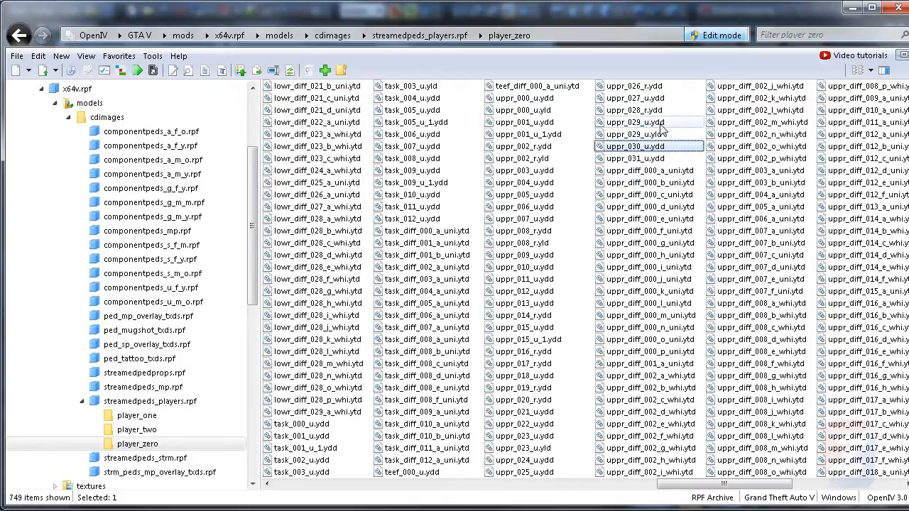
{"action": "left_click", "coordinate": [634, 123]}
{"action": "left_click", "coordinate": [639, 135]}
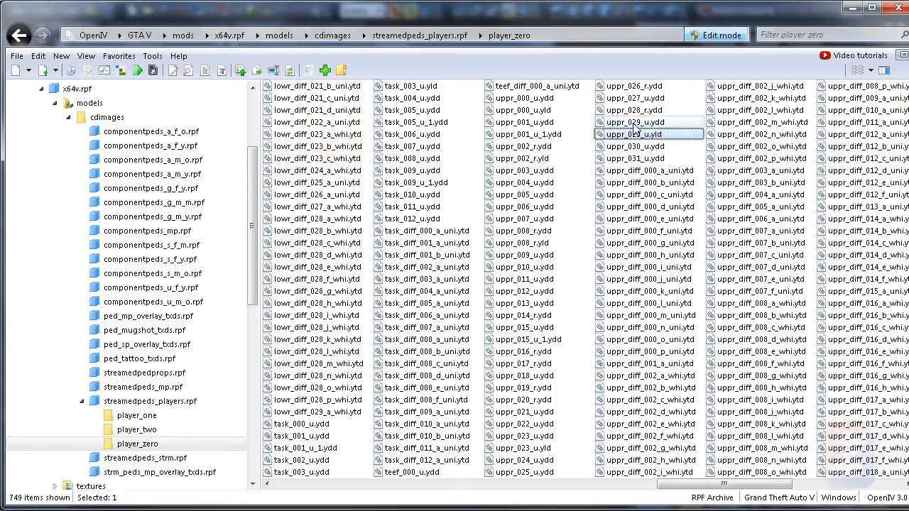
{"action": "left_click", "coordinate": [634, 125]}
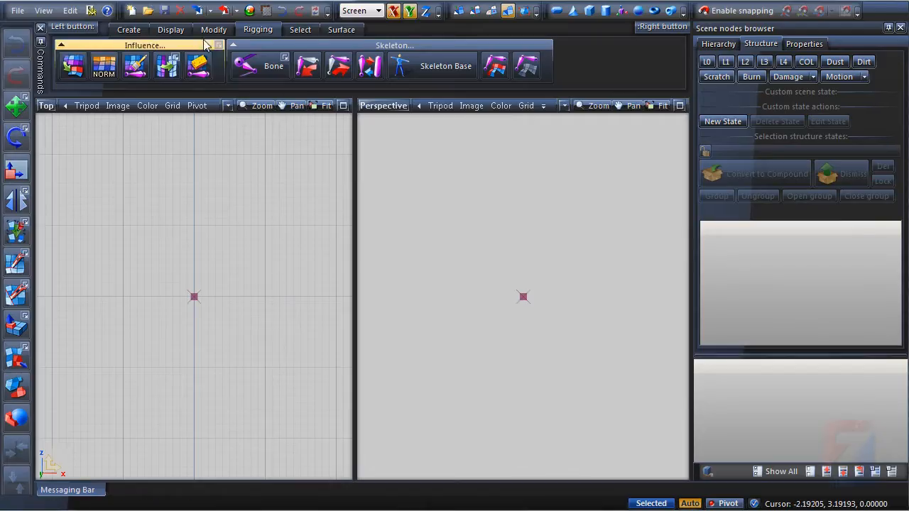
Switch to ZModeler and import player_zero.yft from the Cloth/player_zero folder without slicing it to parts.
{"action": "left_click", "coordinate": [200, 10]}
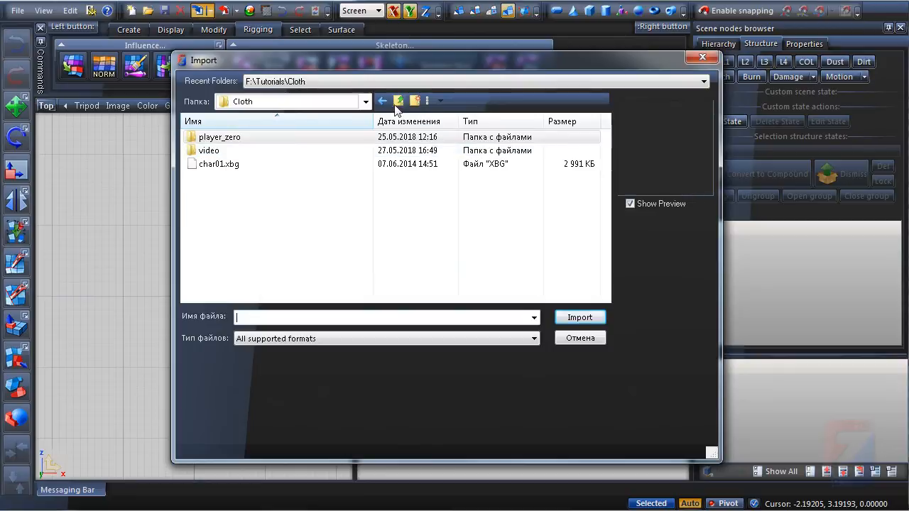
{"action": "double_click", "coordinate": [213, 139]}
{"action": "left_click", "coordinate": [254, 178]}
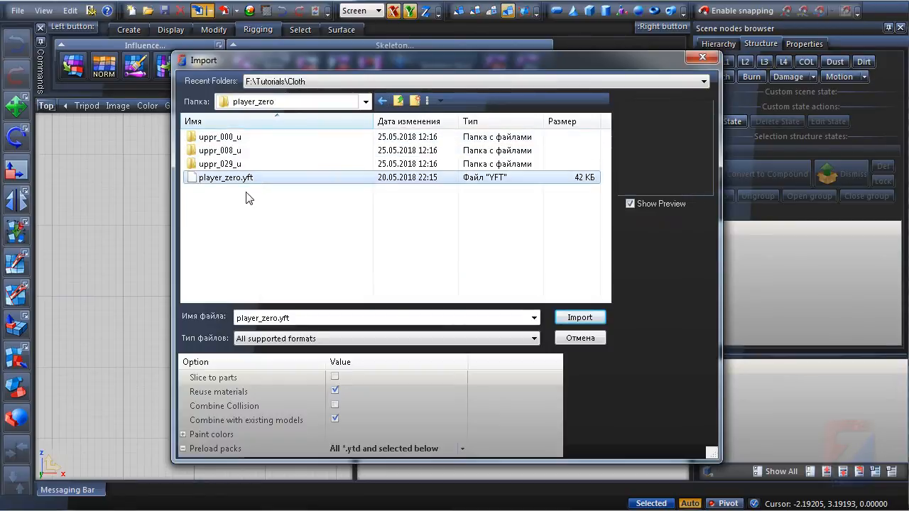
{"action": "left_click", "coordinate": [204, 380]}
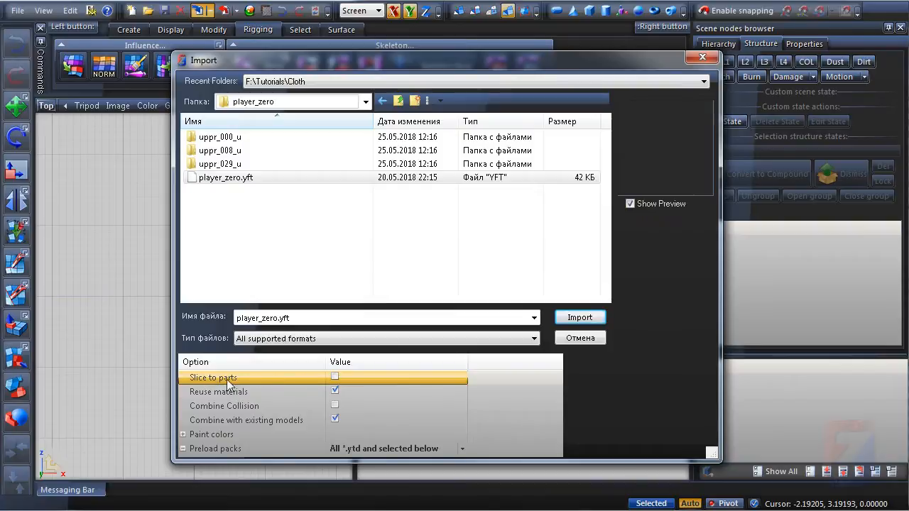
{"action": "left_click", "coordinate": [573, 317]}
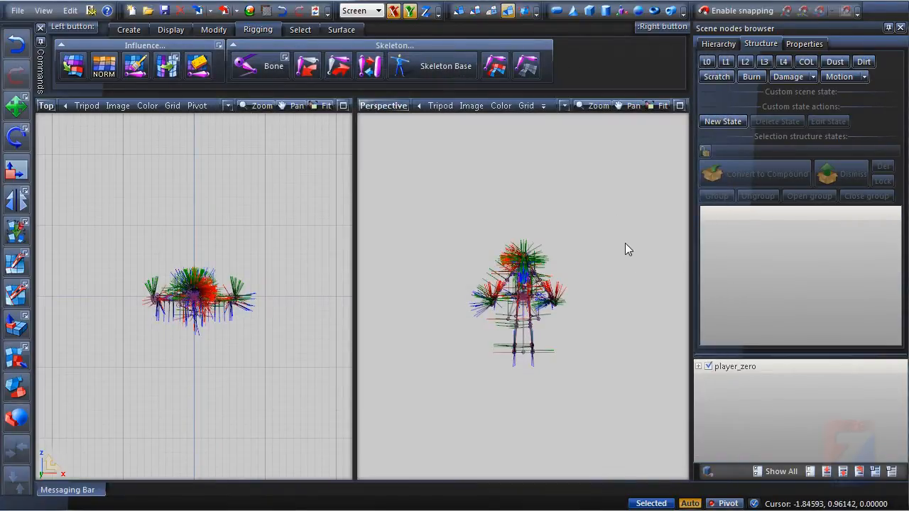
Rename the imported player_zero root node to .global.
{"action": "mouse_move", "coordinate": [625, 248]}
{"action": "middle_mouse_down"}
{"action": "mouse_move", "coordinate": [552, 304]}
{"action": "mouse_move", "coordinate": [615, 243]}
{"action": "middle_mouse_up"}
{"action": "left_click_drag", "start_coordinate": [715, 353], "coordinate": [717, 257]}
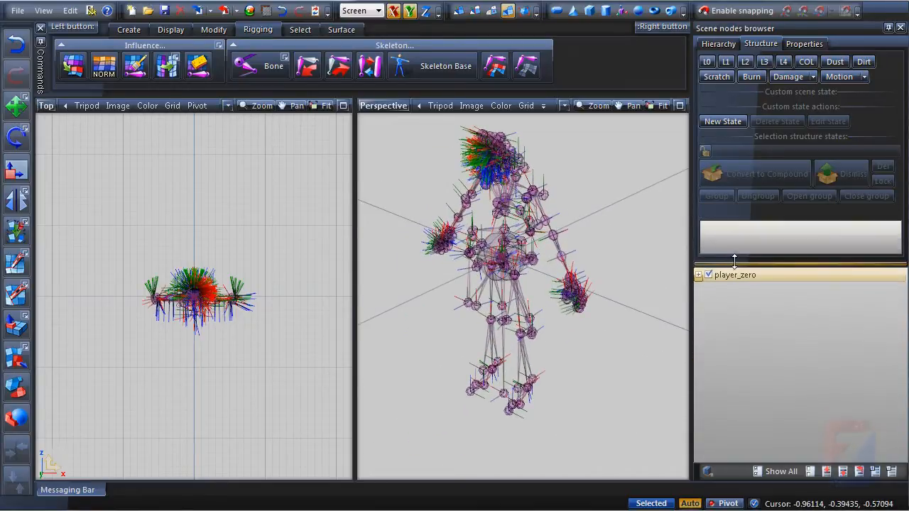
{"action": "left_click", "coordinate": [804, 272]}
{"action": "key", "text": "F2"}
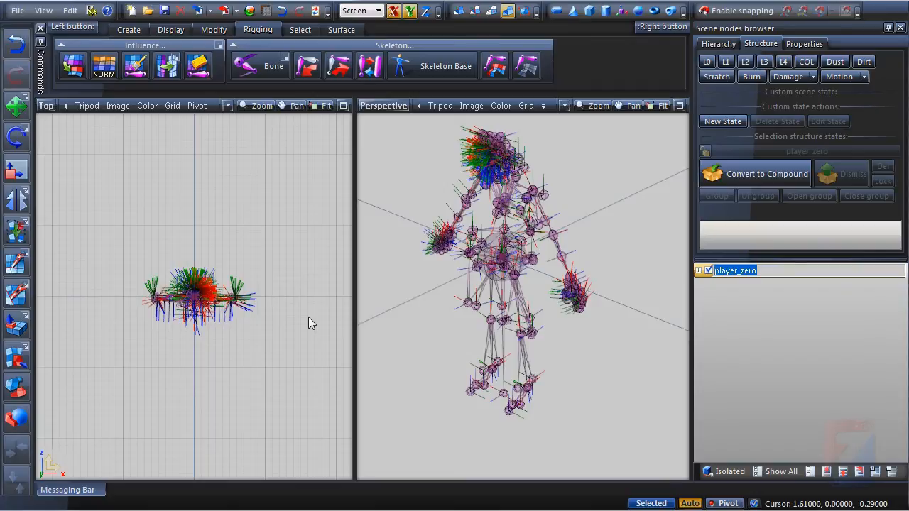
{"action": "type", "text": ".global"}
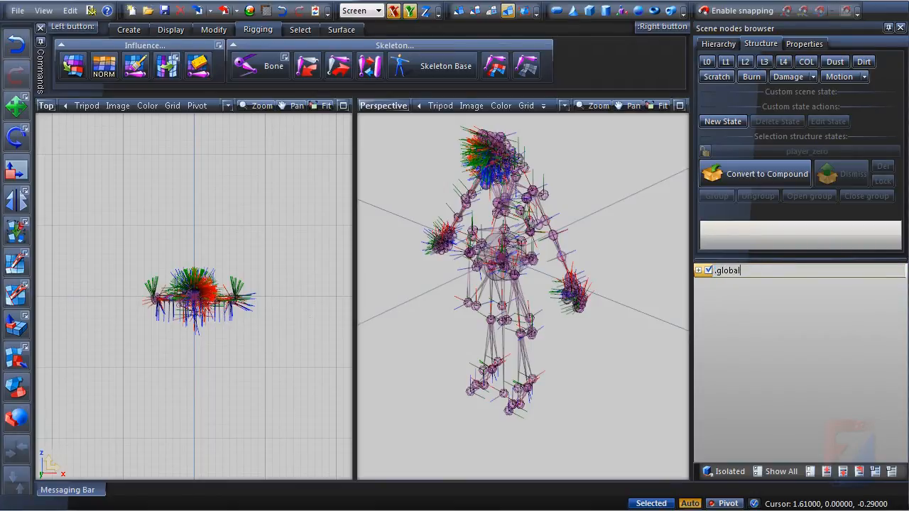
{"action": "key", "text": "Return"}
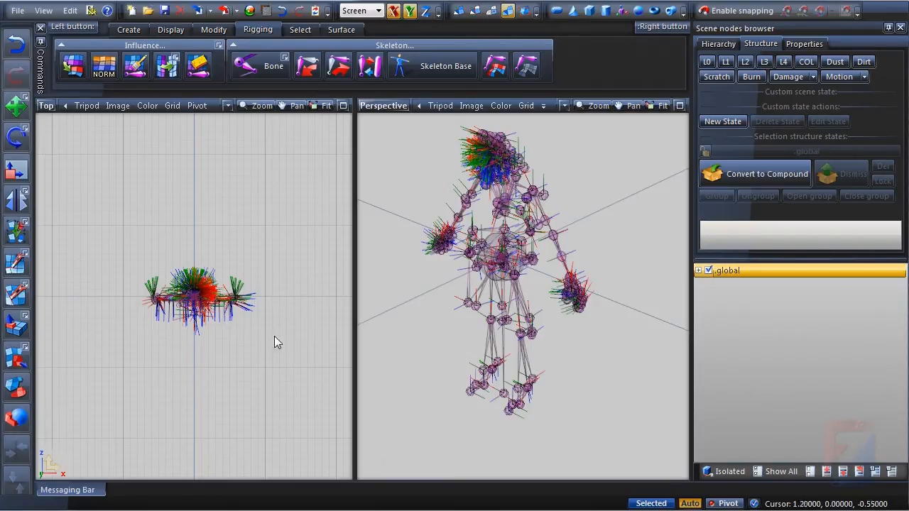
Import uppr_029_u.ydd from the uppr_029_u folder, combining it with the existing models.
{"action": "scroll", "coordinate": [425, 146], "scroll_direction": "up", "scroll_amount": 2}
{"action": "left_click_drag", "start_coordinate": [395, 130], "coordinate": [617, 449]}
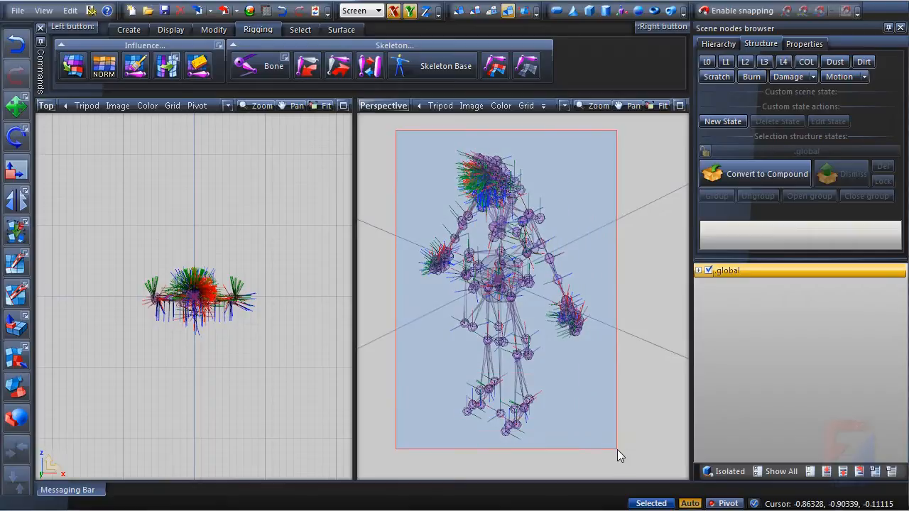
{"action": "left_click_drag", "start_coordinate": [617, 449], "coordinate": [619, 447]}
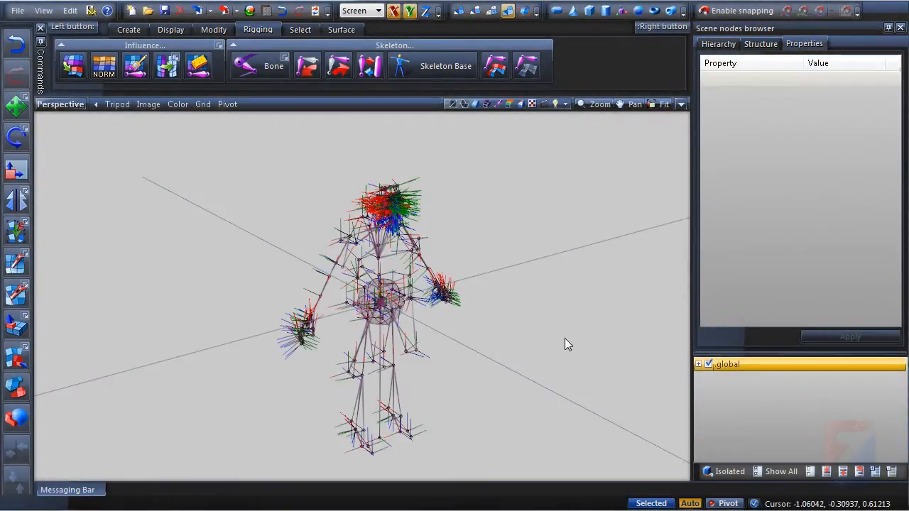
{"action": "middle_click_drag", "start_coordinate": [565, 338], "coordinate": [560, 317]}
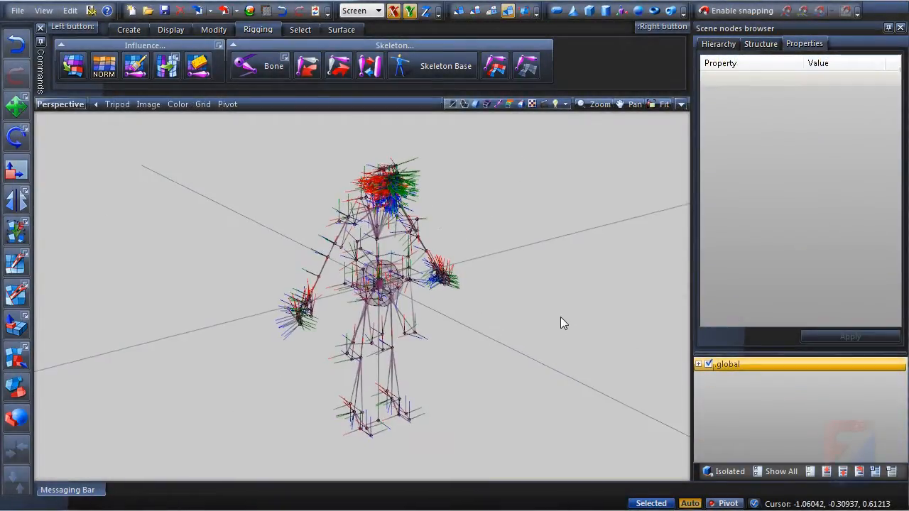
{"action": "left_click", "coordinate": [202, 18]}
{"action": "double_click", "coordinate": [217, 164]}
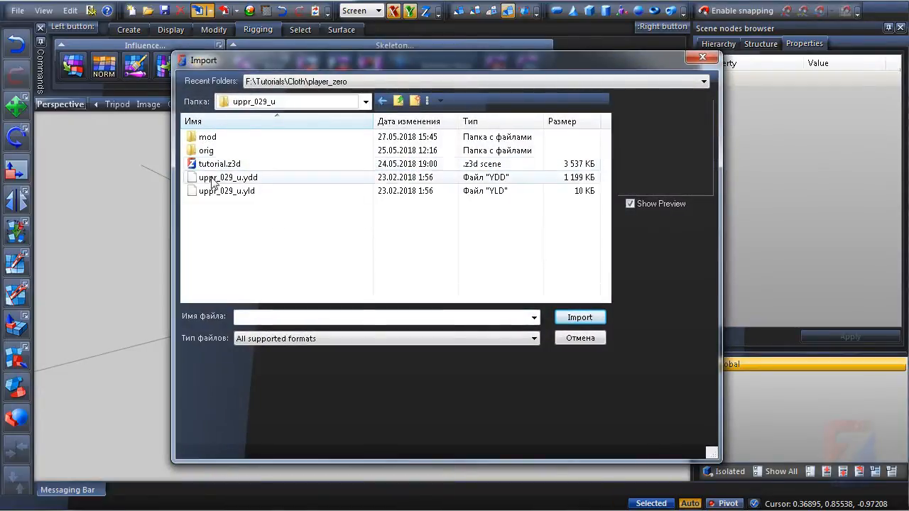
{"action": "left_click", "coordinate": [245, 179]}
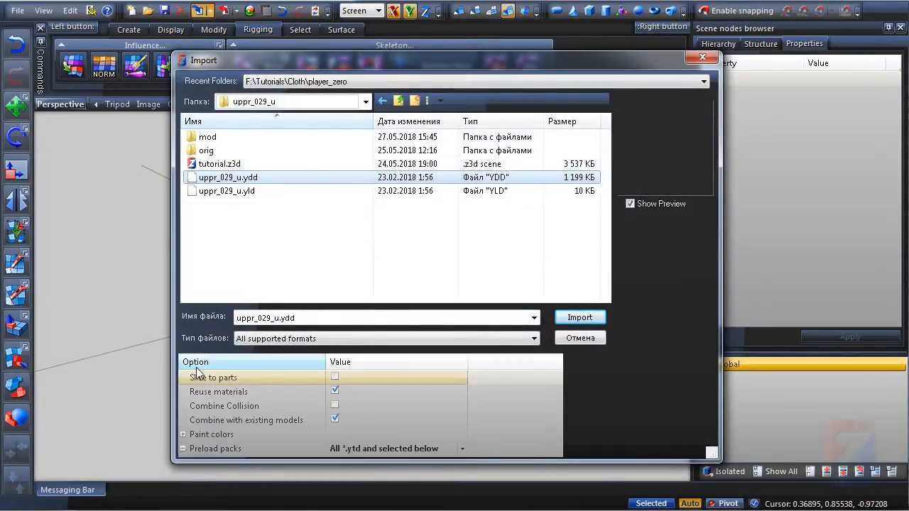
{"action": "left_click", "coordinate": [579, 317]}
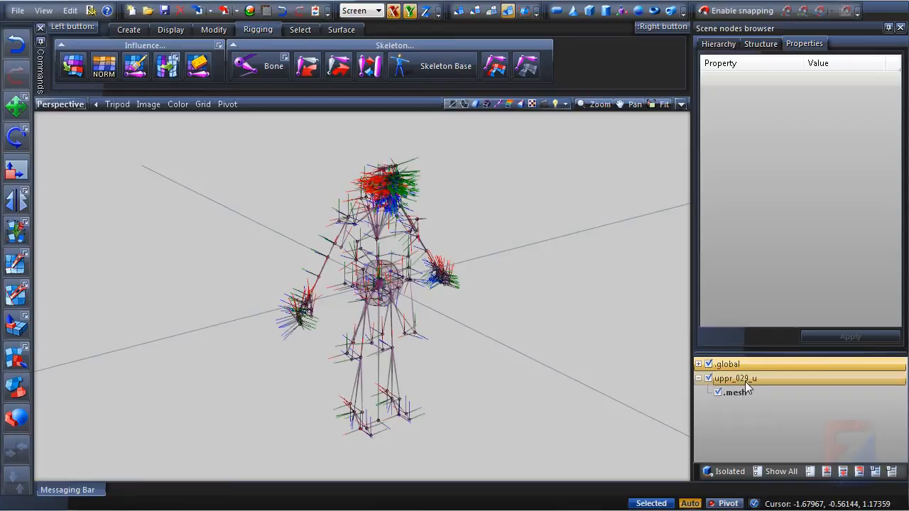
Expand the .global node and delete its .mesh child, keeping the .skel node.
{"action": "left_click", "coordinate": [741, 394]}
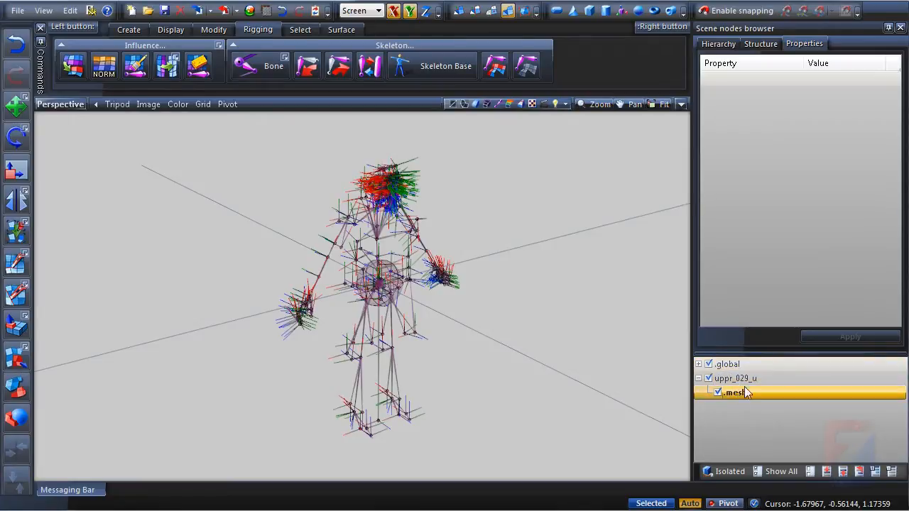
{"action": "left_click", "coordinate": [698, 364]}
{"action": "left_click", "coordinate": [736, 393]}
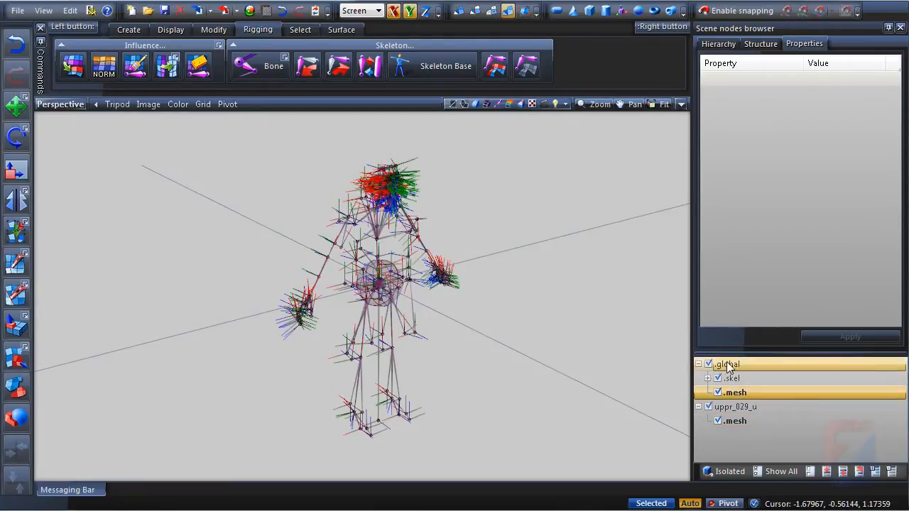
{"action": "right_click", "coordinate": [737, 392]}
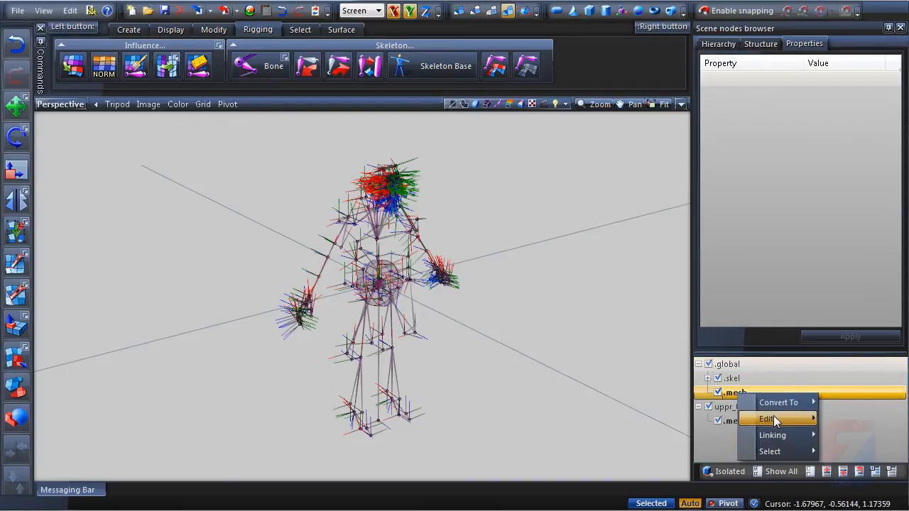
{"action": "mouse_move", "coordinate": [777, 417]}
{"action": "left_click", "coordinate": [842, 419]}
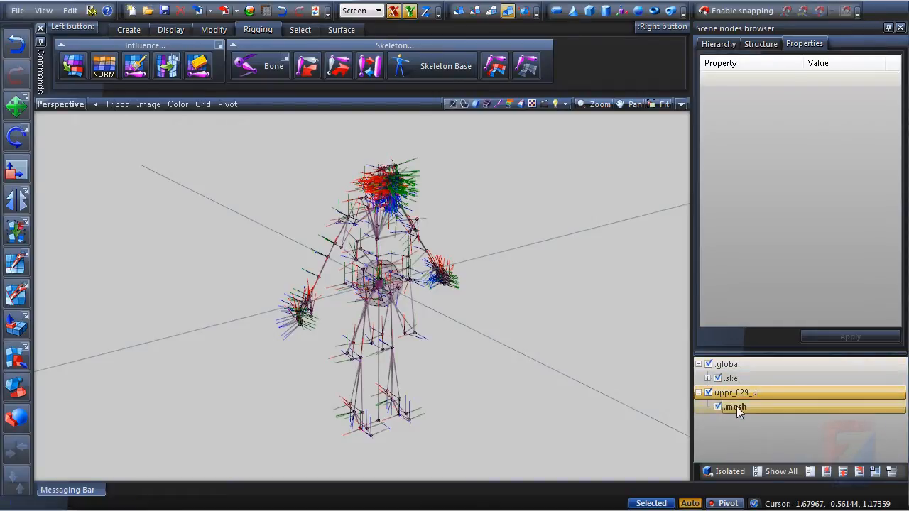
Show the structure states of the .mesh node under uppr_029_u and select its L0 state.
{"action": "left_click", "coordinate": [737, 408]}
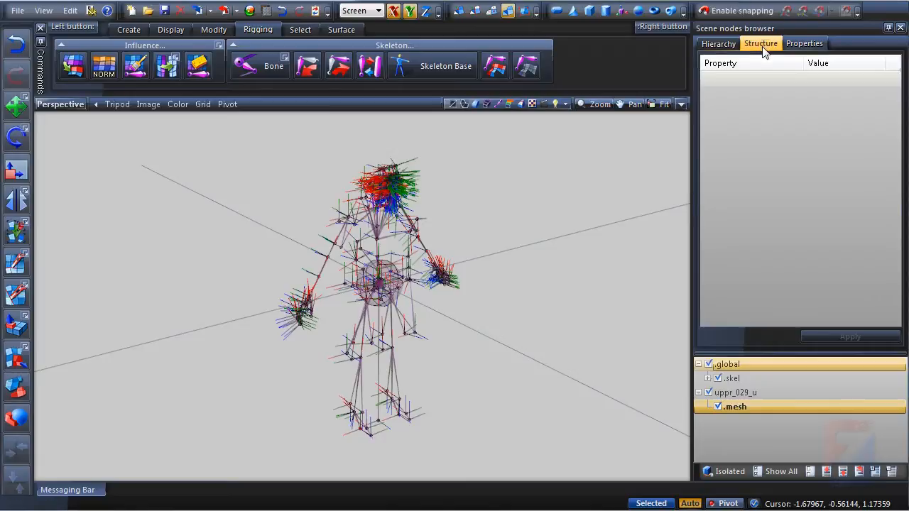
{"action": "left_click", "coordinate": [764, 44]}
{"action": "left_click", "coordinate": [740, 301]}
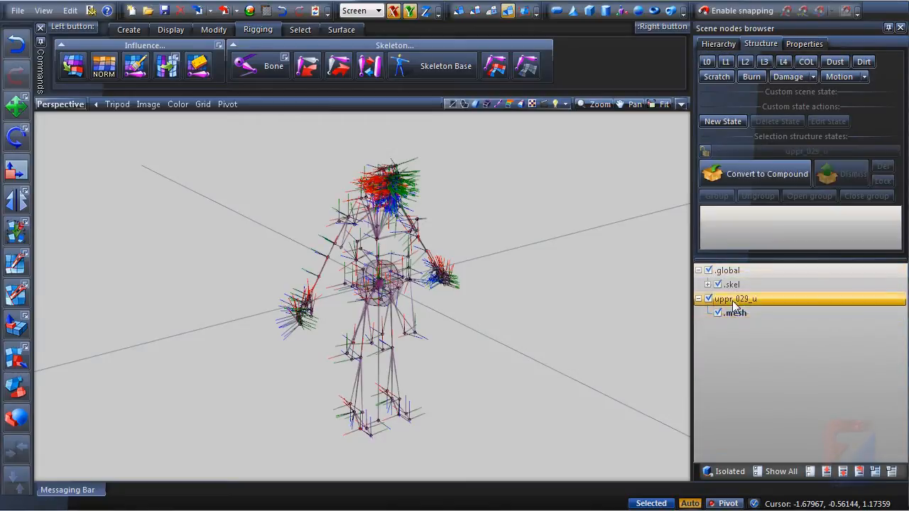
{"action": "left_click", "coordinate": [735, 313]}
{"action": "left_click", "coordinate": [704, 214]}
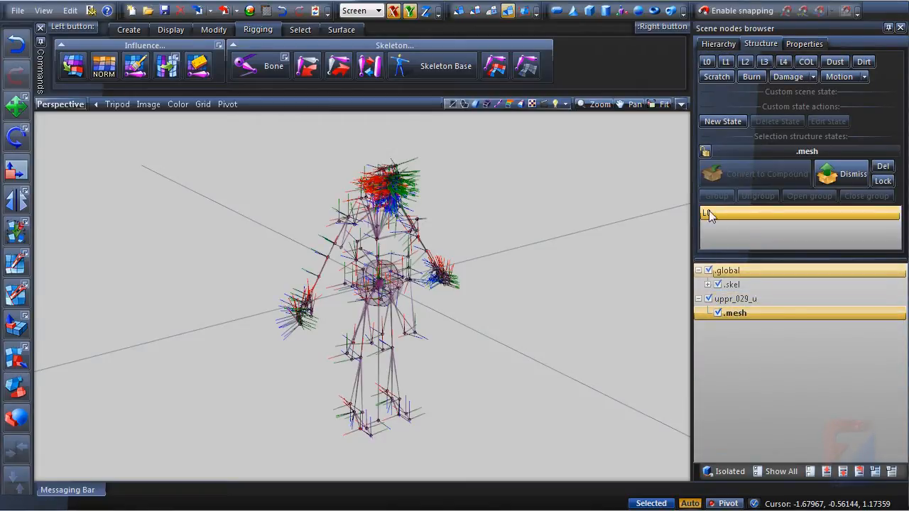
Switch the scene to the L0 state and frame the jacket mesh together with the skeleton.
{"action": "left_click", "coordinate": [710, 65]}
{"action": "middle_click_drag", "start_coordinate": [487, 298], "coordinate": [551, 281]}
{"action": "scroll", "coordinate": [433, 238], "scroll_direction": "up", "scroll_amount": 3}
{"action": "scroll", "coordinate": [433, 237], "scroll_direction": "up", "scroll_amount": 2}
{"action": "scroll", "coordinate": [538, 294], "scroll_direction": "down", "scroll_amount": 1}
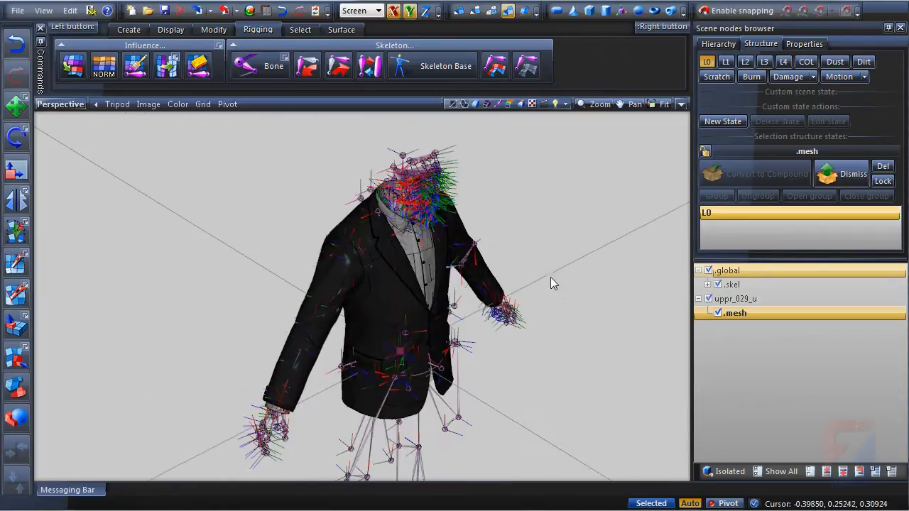
Turn off texture display in the perspective view.
{"action": "left_click", "coordinate": [488, 105]}
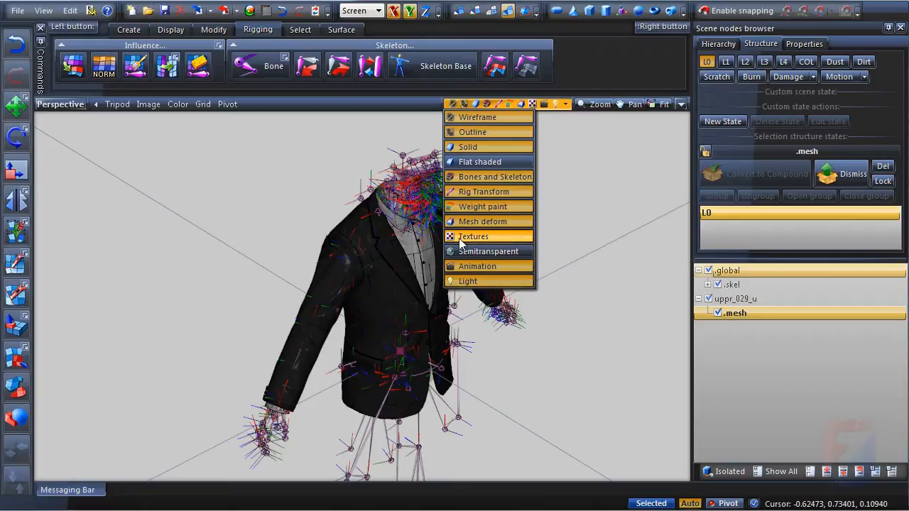
{"action": "left_click", "coordinate": [475, 147]}
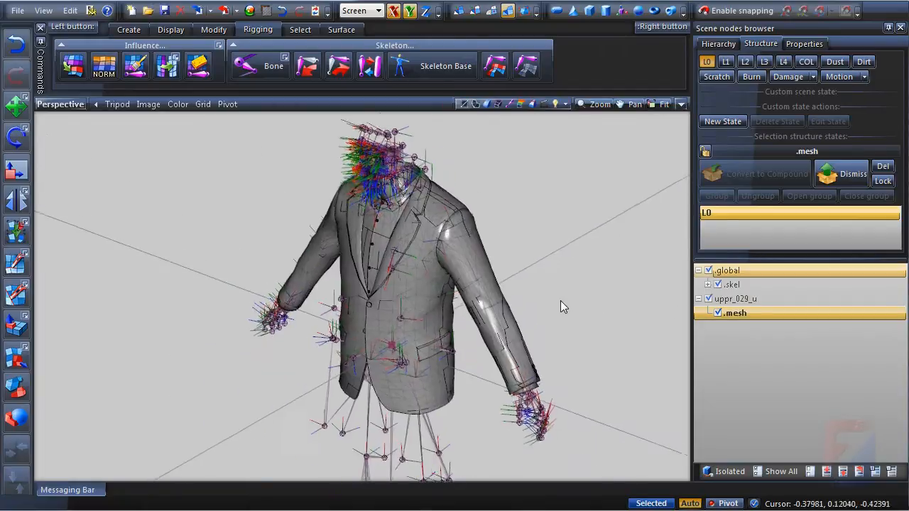
{"action": "scroll", "coordinate": [560, 301], "scroll_direction": "down", "scroll_amount": 1}
Try to import uppr_029_u.yld from the uppr_029_u folder with Reuse materials and Combine with existing models enabled.
{"action": "left_click", "coordinate": [209, 11]}
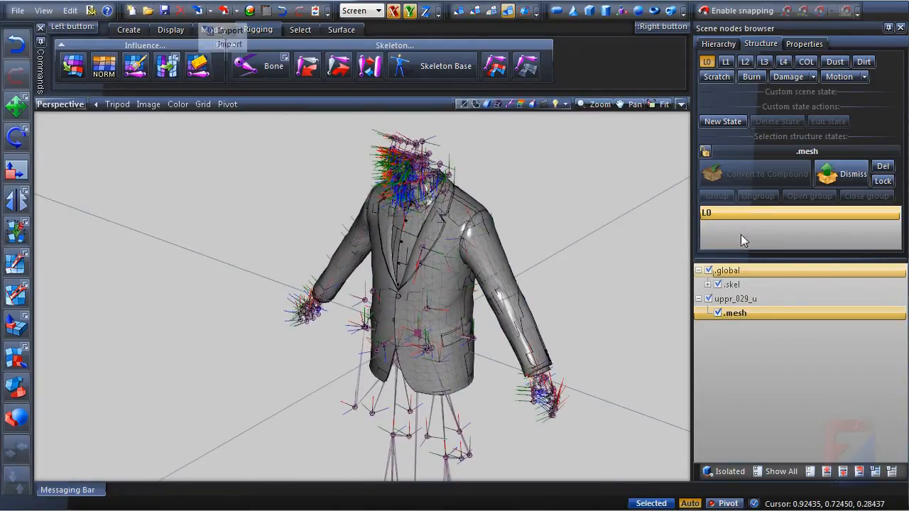
{"action": "left_click", "coordinate": [200, 11]}
{"action": "left_click", "coordinate": [245, 190]}
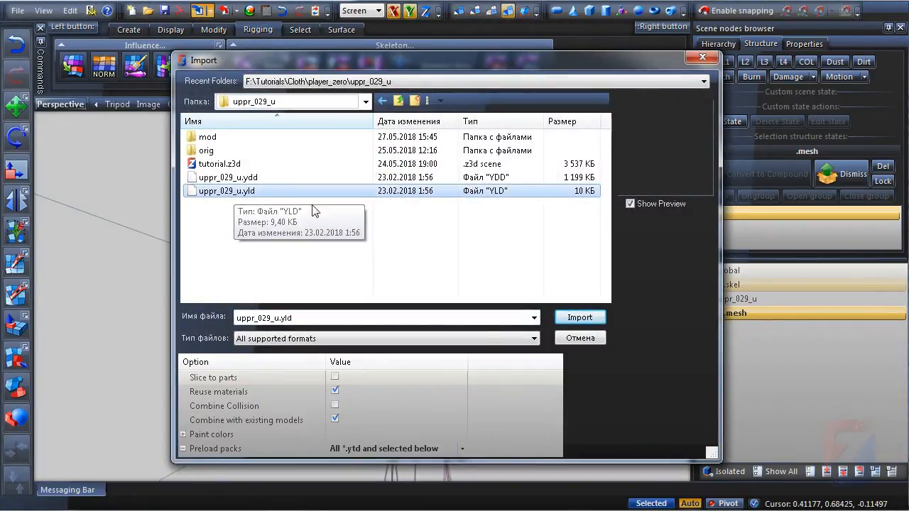
{"action": "left_click", "coordinate": [579, 318]}
Rename the uppr_029_u root node to uppr_026.
{"action": "double_click", "coordinate": [777, 299]}
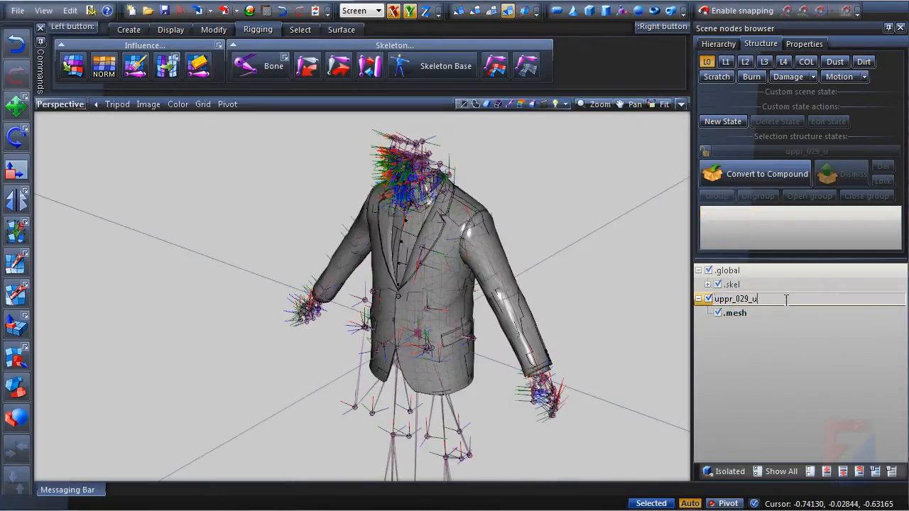
{"action": "double_click", "coordinate": [798, 299]}
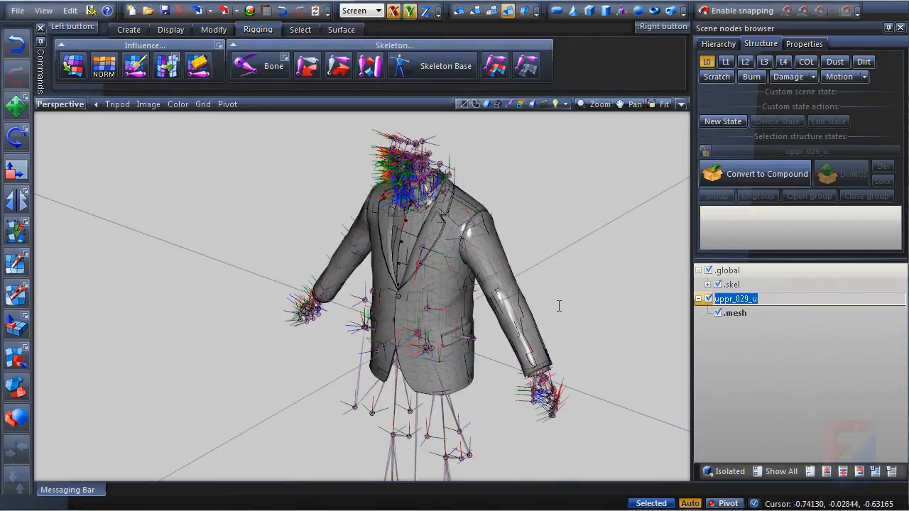
{"action": "left_click", "coordinate": [792, 302]}
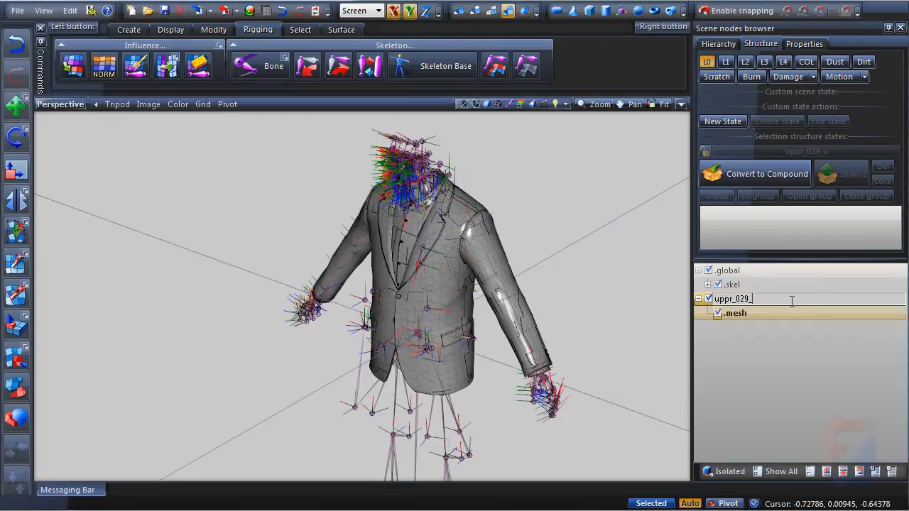
{"action": "type", "text": "6"}
{"action": "key", "text": "Return"}
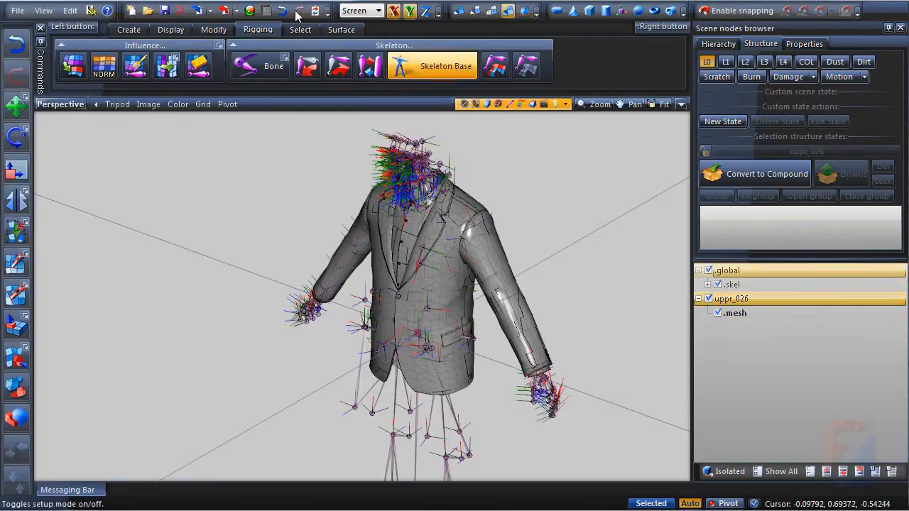
Try to import uppr_029_u.yld while the clothing root node is named uppr_026.
{"action": "key", "text": "ctrl+i"}
{"action": "left_click", "coordinate": [248, 192]}
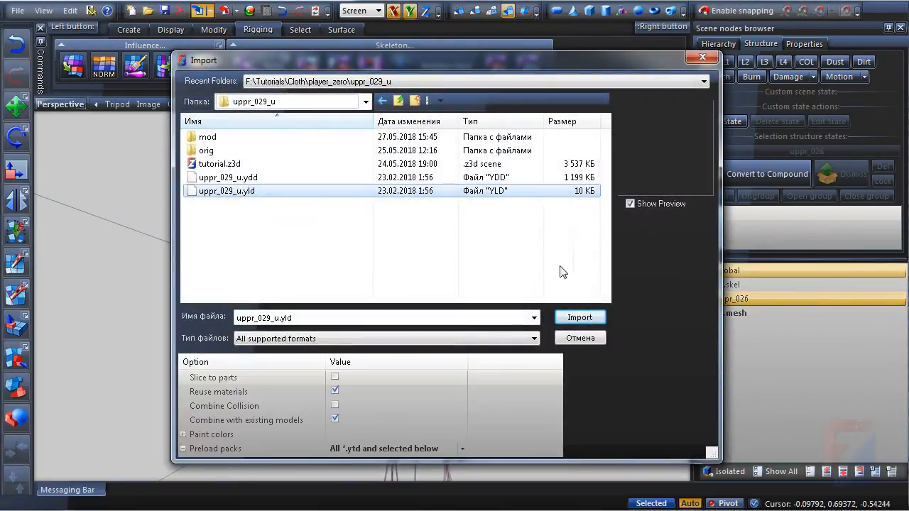
{"action": "left_click", "coordinate": [580, 319]}
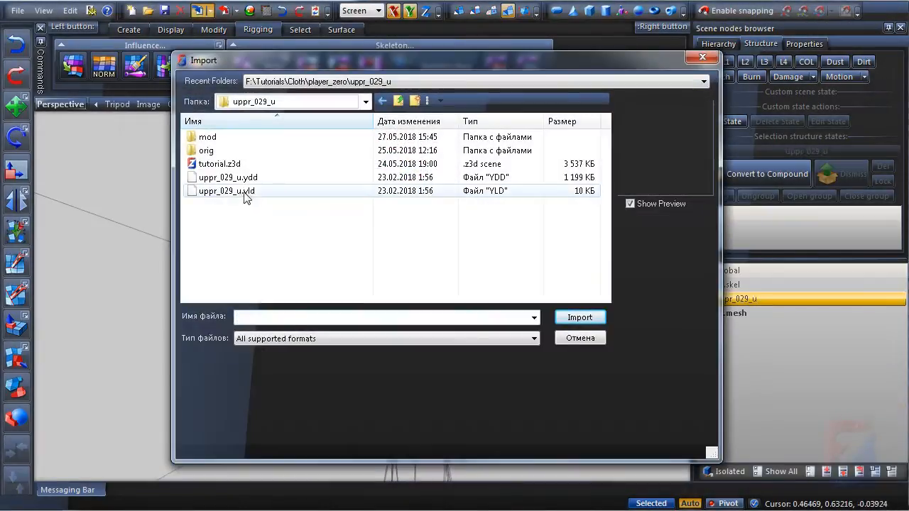
Import uppr_029_u.yld into the scene, then expand the .mesh node and select its .cloth child.
{"action": "left_click", "coordinate": [245, 193]}
{"action": "left_click", "coordinate": [578, 319]}
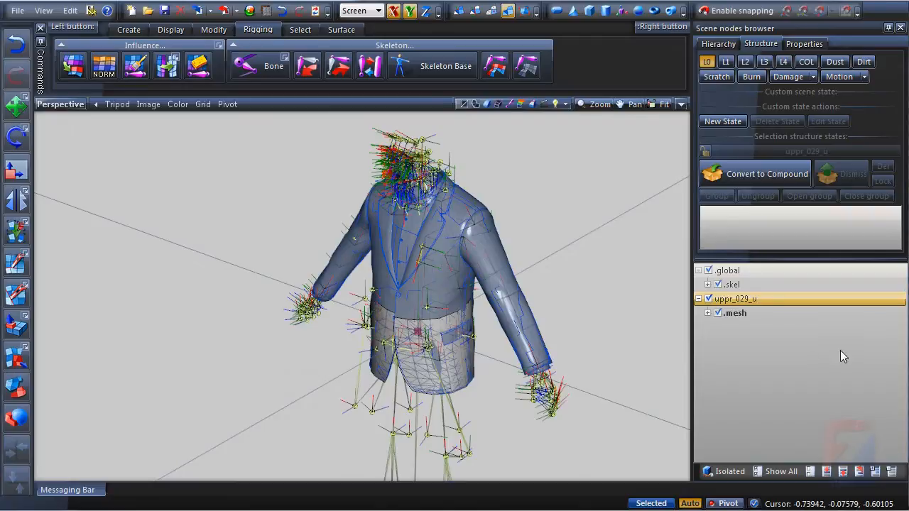
{"action": "left_click", "coordinate": [708, 313]}
{"action": "left_click", "coordinate": [751, 328]}
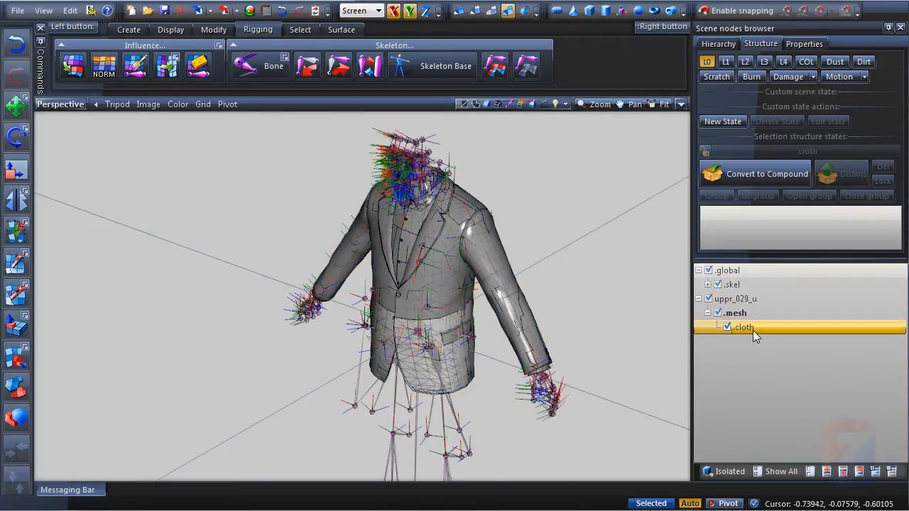
Hide the .mesh and .skel nodes to isolate the .cloth mesh.
{"action": "left_click", "coordinate": [717, 314]}
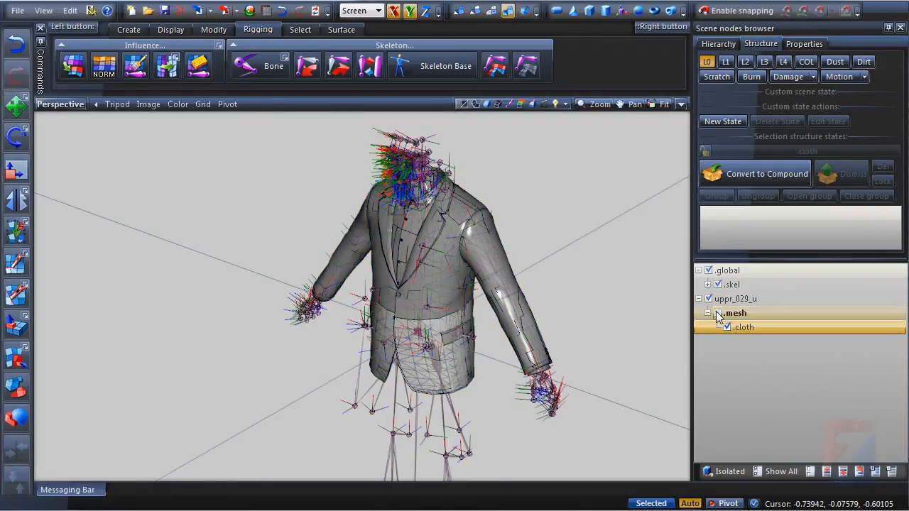
{"action": "middle_click_drag", "start_coordinate": [597, 293], "coordinate": [628, 251]}
{"action": "left_click", "coordinate": [717, 285]}
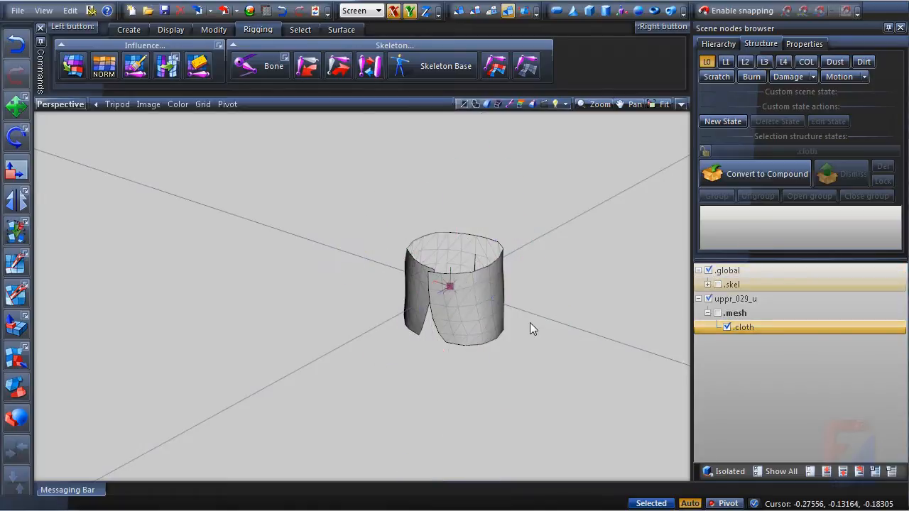
Examine the cloth mesh from several sides, including its vertex layout at vertices level.
{"action": "middle_click_drag", "start_coordinate": [529, 322], "coordinate": [448, 251], "text": "alt"}
{"action": "scroll", "coordinate": [448, 252], "scroll_direction": "up", "scroll_amount": 4}
{"action": "middle_click_drag", "start_coordinate": [434, 296], "coordinate": [462, 337], "text": "alt"}
{"action": "scroll", "coordinate": [447, 298], "scroll_direction": "down", "scroll_amount": 1}
{"action": "key", "text": "1"}
{"action": "middle_click_drag", "start_coordinate": [475, 384], "coordinate": [581, 309], "text": "alt"}
{"action": "middle_click_drag", "start_coordinate": [353, 298], "coordinate": [317, 364], "text": "alt"}
{"action": "key", "text": "ctrl+s"}
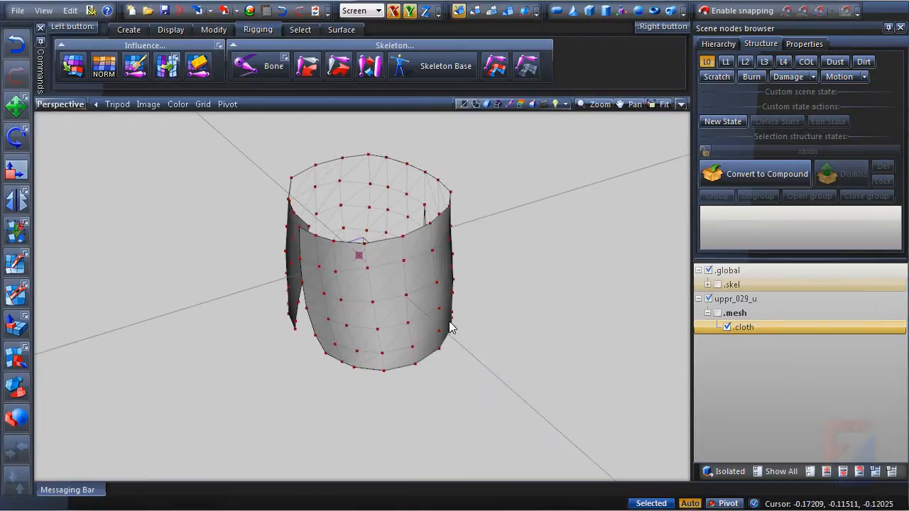
{"action": "middle_click_drag", "start_coordinate": [452, 325], "coordinate": [450, 357], "text": "alt"}
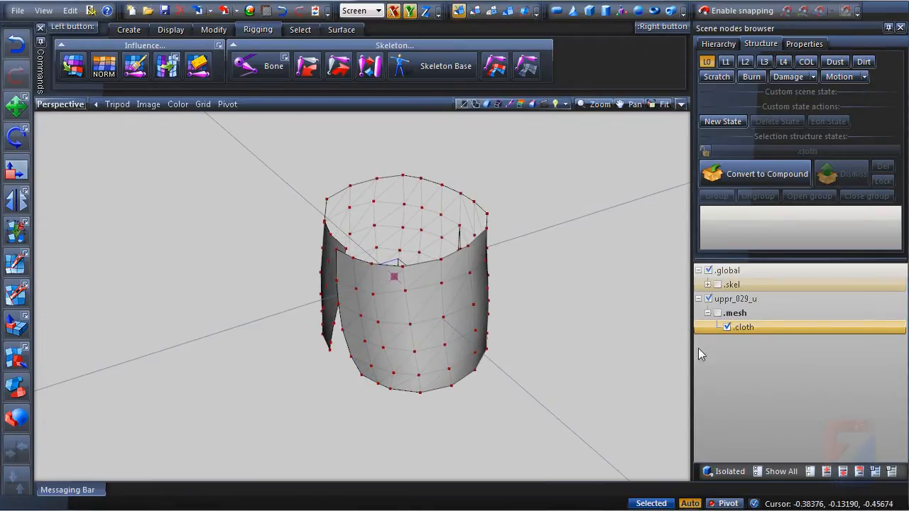
Show the .mesh node again and compare the cloth's vertices with the lower part of the jacket.
{"action": "left_click", "coordinate": [718, 313]}
{"action": "scroll", "coordinate": [445, 346], "scroll_direction": "up", "scroll_amount": 5}
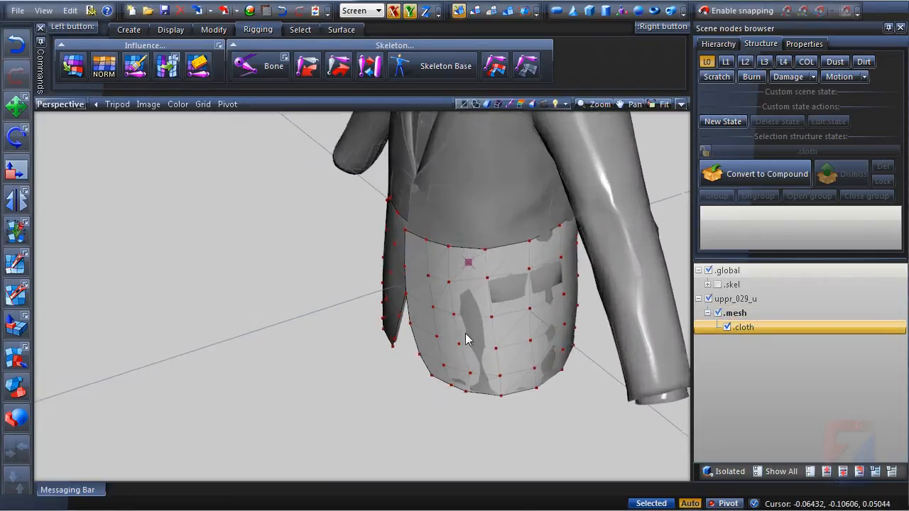
{"action": "mouse_move", "coordinate": [465, 341]}
{"action": "middle_mouse_down"}
{"action": "mouse_move", "coordinate": [490, 365]}
{"action": "mouse_move", "coordinate": [459, 359]}
{"action": "mouse_move", "coordinate": [490, 357]}
{"action": "mouse_move", "coordinate": [495, 326]}
{"action": "mouse_move", "coordinate": [473, 345]}
{"action": "middle_mouse_up"}
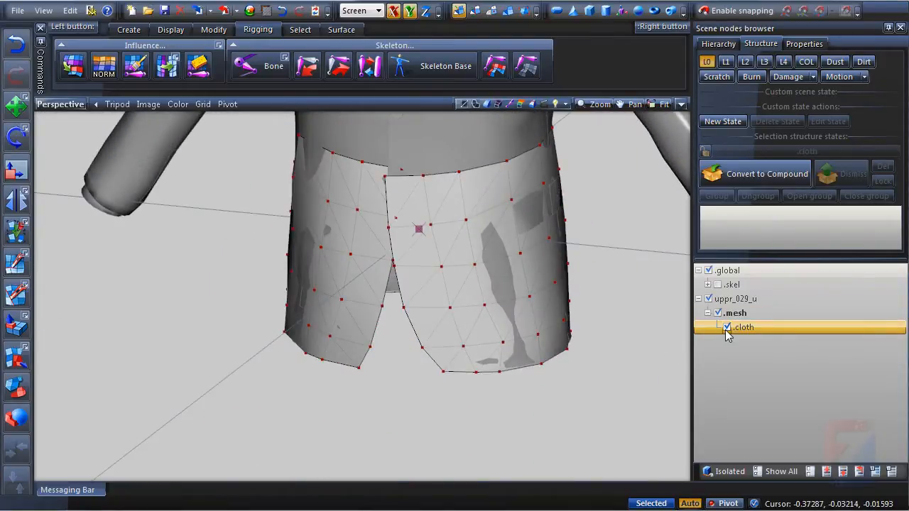
Hide the .cloth node and examine the jacket mesh around its lower hem.
{"action": "left_click", "coordinate": [726, 327]}
{"action": "scroll", "coordinate": [480, 287], "scroll_direction": "down", "scroll_amount": 3}
{"action": "left_click", "coordinate": [471, 307]}
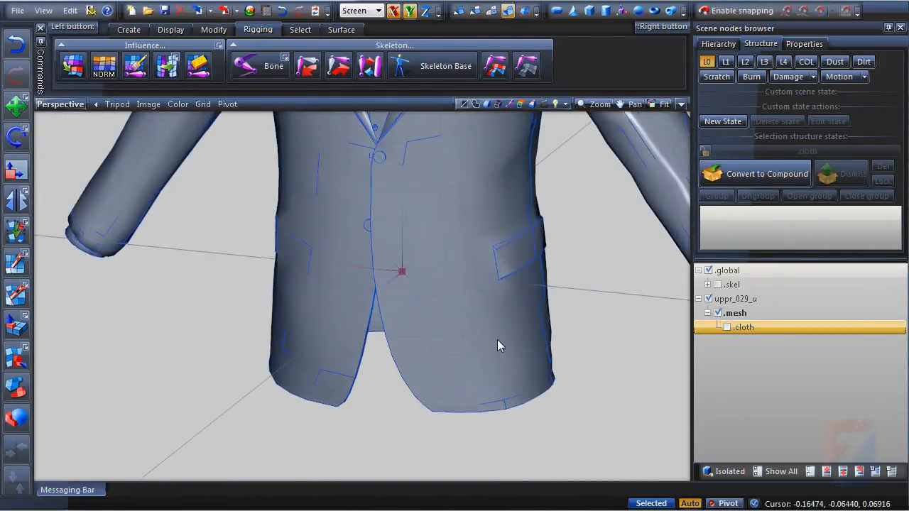
{"action": "mouse_move", "coordinate": [497, 345]}
{"action": "middle_mouse_down"}
{"action": "mouse_move", "coordinate": [508, 355]}
{"action": "mouse_move", "coordinate": [448, 314]}
{"action": "mouse_move", "coordinate": [554, 322]}
{"action": "middle_mouse_up"}
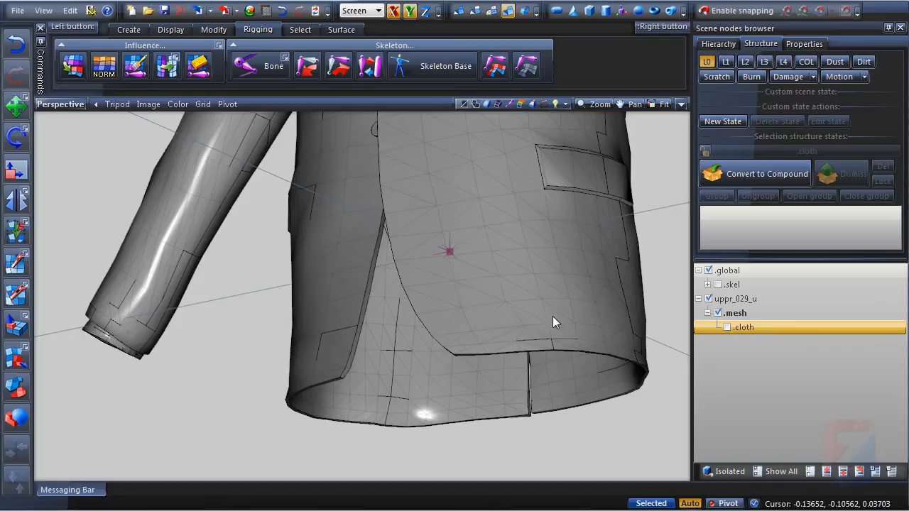
Show the .cloth node over the jacket and inspect how the two surfaces overlap.
{"action": "left_click", "coordinate": [726, 328]}
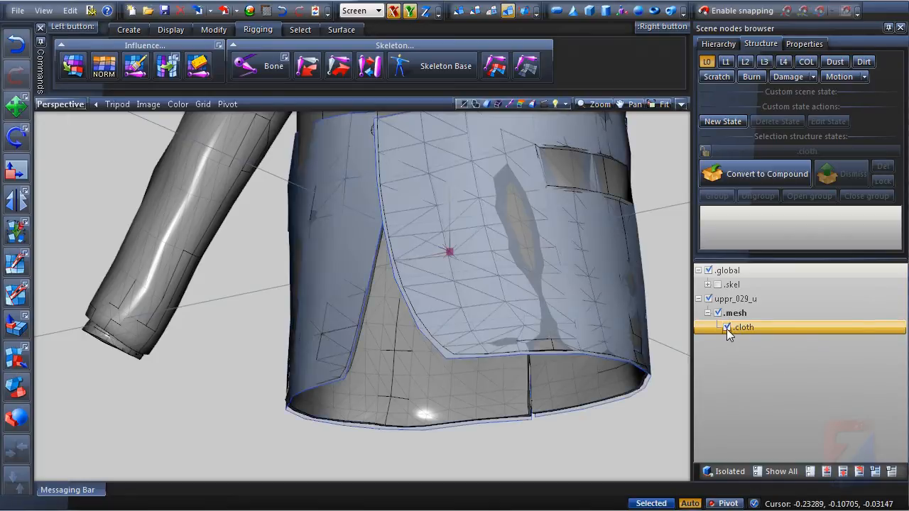
{"action": "middle_click_drag", "start_coordinate": [682, 316], "coordinate": [638, 298]}
{"action": "left_click", "coordinate": [425, 351]}
{"action": "middle_click_drag", "start_coordinate": [425, 352], "coordinate": [371, 229]}
{"action": "middle_click_drag", "start_coordinate": [426, 269], "coordinate": [442, 203]}
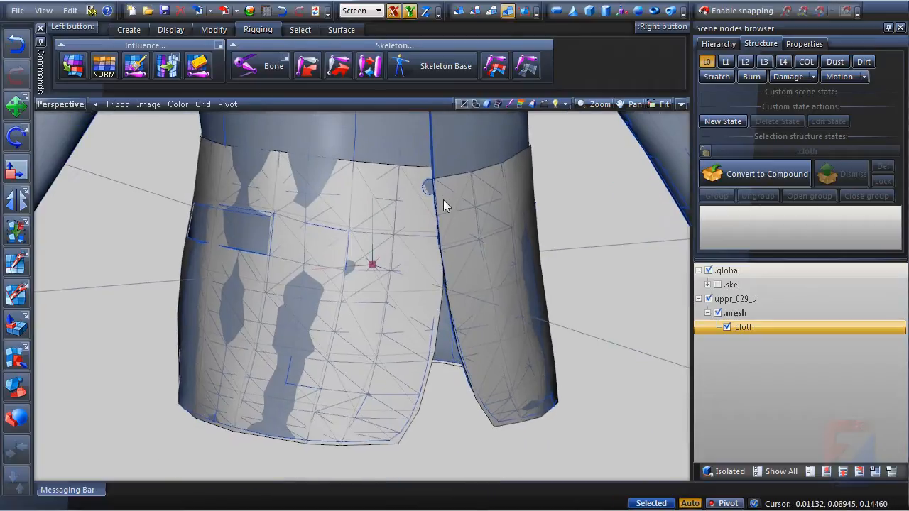
{"action": "middle_click_drag", "start_coordinate": [414, 385], "coordinate": [432, 394]}
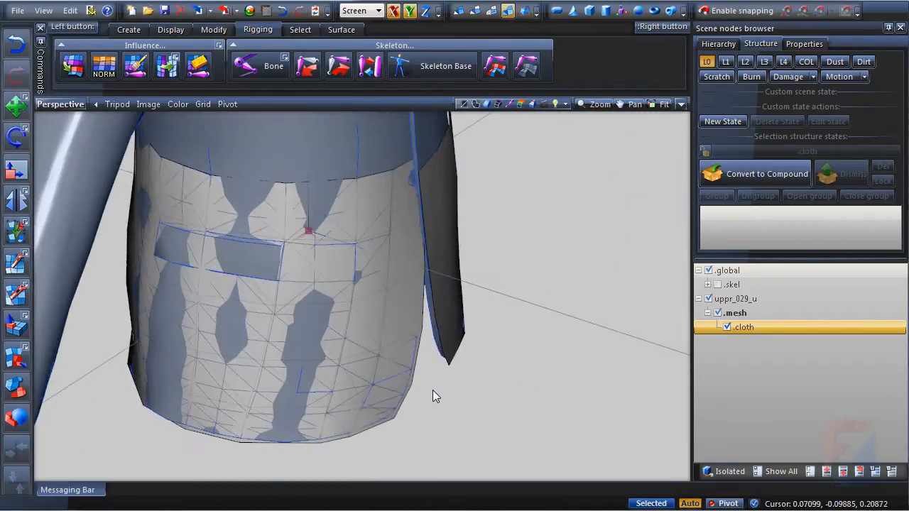
Hide the .mesh node and view the cloth mesh on its own.
{"action": "left_click", "coordinate": [718, 313]}
{"action": "scroll", "coordinate": [521, 223], "scroll_direction": "down", "scroll_amount": 3}
{"action": "middle_click_drag", "start_coordinate": [515, 231], "coordinate": [463, 323]}
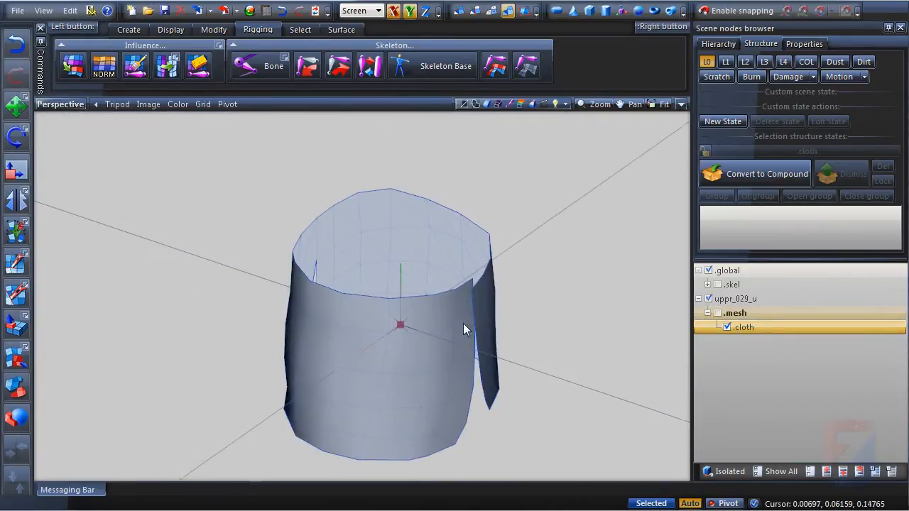
Select the cloth mesh and check its vertex and polygon counts in the node properties.
{"action": "left_click", "coordinate": [381, 369]}
{"action": "middle_click_drag", "start_coordinate": [380, 369], "coordinate": [330, 348]}
{"action": "left_click", "coordinate": [804, 44]}
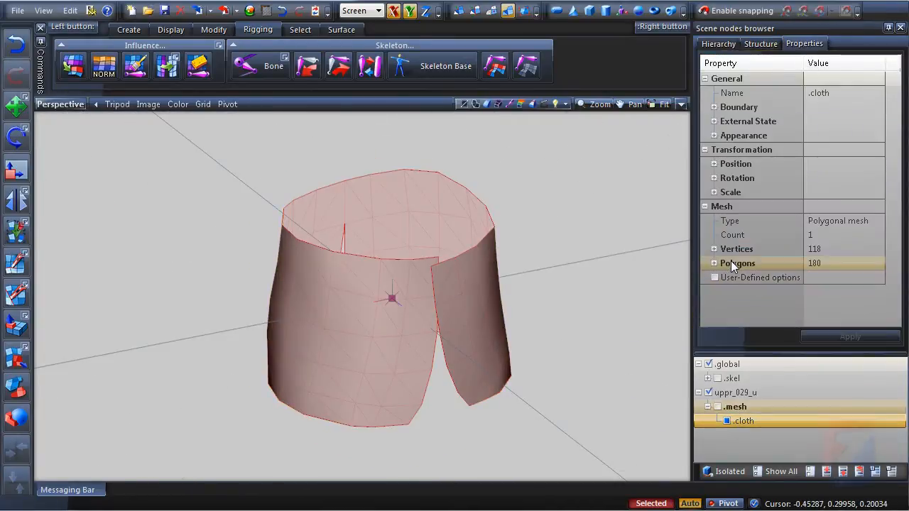
{"action": "left_click", "coordinate": [380, 277]}
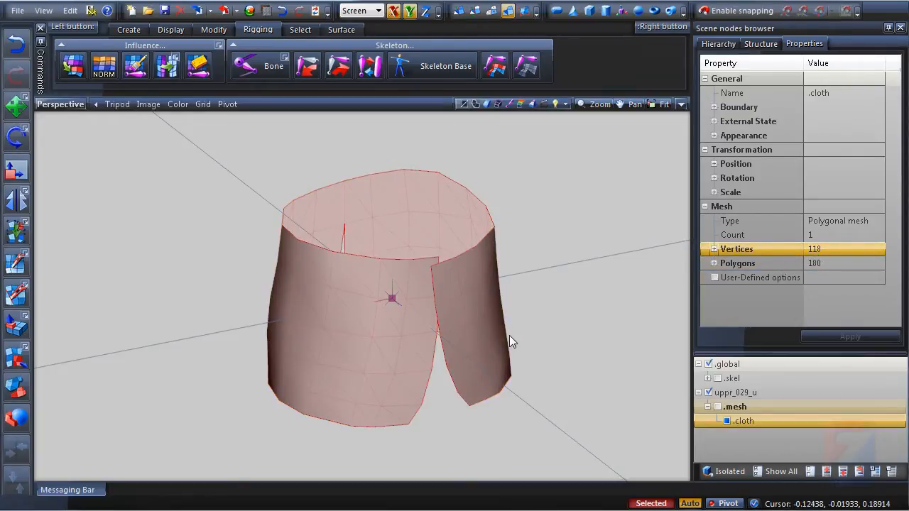
{"action": "mouse_move", "coordinate": [509, 335]}
{"action": "middle_mouse_down"}
{"action": "mouse_move", "coordinate": [421, 301]}
{"action": "mouse_move", "coordinate": [409, 332]}
{"action": "mouse_move", "coordinate": [436, 334]}
{"action": "mouse_move", "coordinate": [411, 319]}
{"action": "middle_mouse_up"}
Hide the .cloth node and show the jacket's .mesh node instead.
{"action": "left_click", "coordinate": [726, 421]}
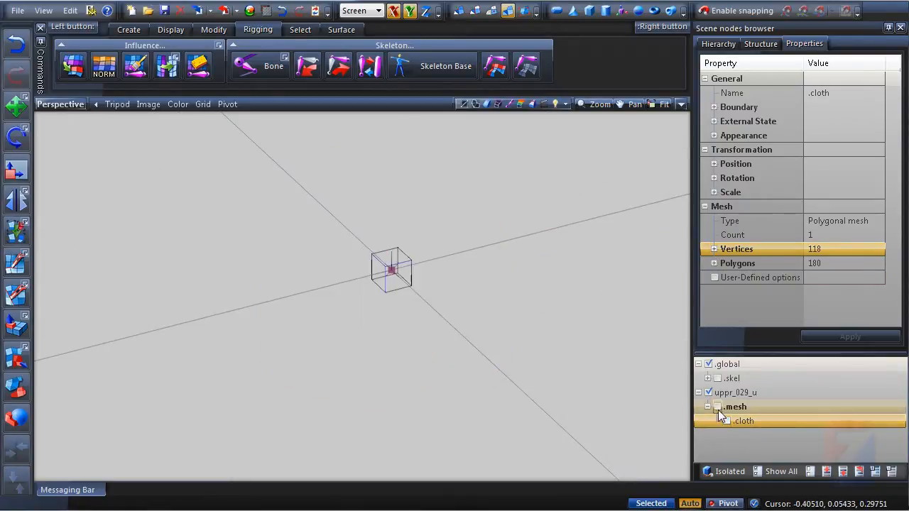
{"action": "left_click", "coordinate": [717, 407]}
{"action": "middle_click_drag", "start_coordinate": [378, 328], "coordinate": [378, 342]}
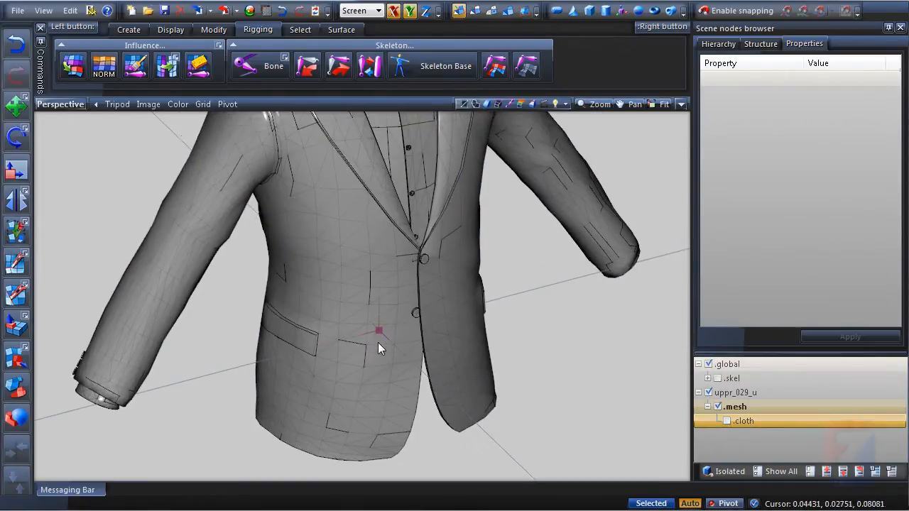
Examine the jacket mesh's vertices around its lower part at vertices level.
{"action": "left_click", "coordinate": [391, 383]}
{"action": "middle_click_drag", "start_coordinate": [426, 357], "coordinate": [397, 254]}
{"action": "left_click_drag", "start_coordinate": [210, 400], "coordinate": [547, 184]}
{"action": "middle_click_drag", "start_coordinate": [412, 294], "coordinate": [461, 297]}
{"action": "middle_click_drag", "start_coordinate": [355, 368], "coordinate": [422, 376]}
{"action": "left_click", "coordinate": [430, 343]}
{"action": "middle_click_drag", "start_coordinate": [506, 360], "coordinate": [503, 337]}
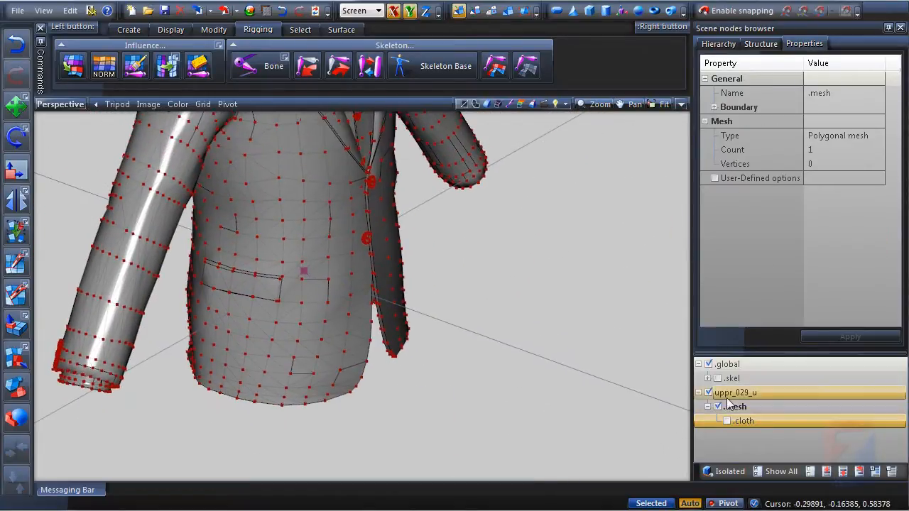
Show the .cloth node and hide .mesh so that only the cloth mesh is displayed.
{"action": "left_click", "coordinate": [727, 421]}
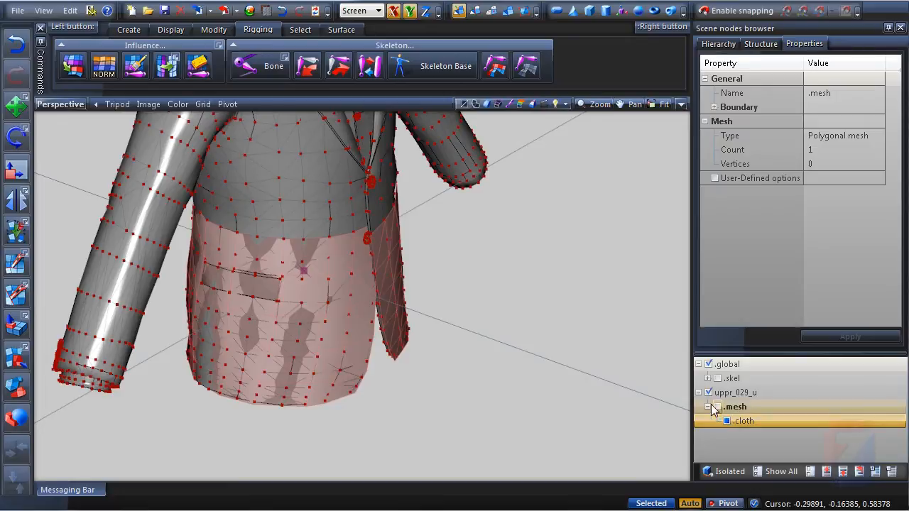
{"action": "left_click", "coordinate": [717, 406]}
{"action": "middle_click_drag", "start_coordinate": [471, 289], "coordinate": [505, 273]}
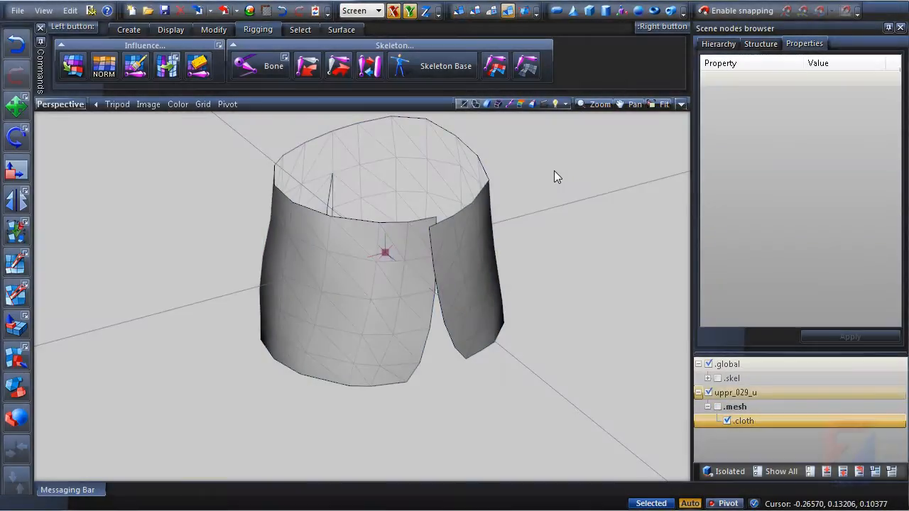
{"action": "middle_click_drag", "start_coordinate": [554, 174], "coordinate": [519, 198]}
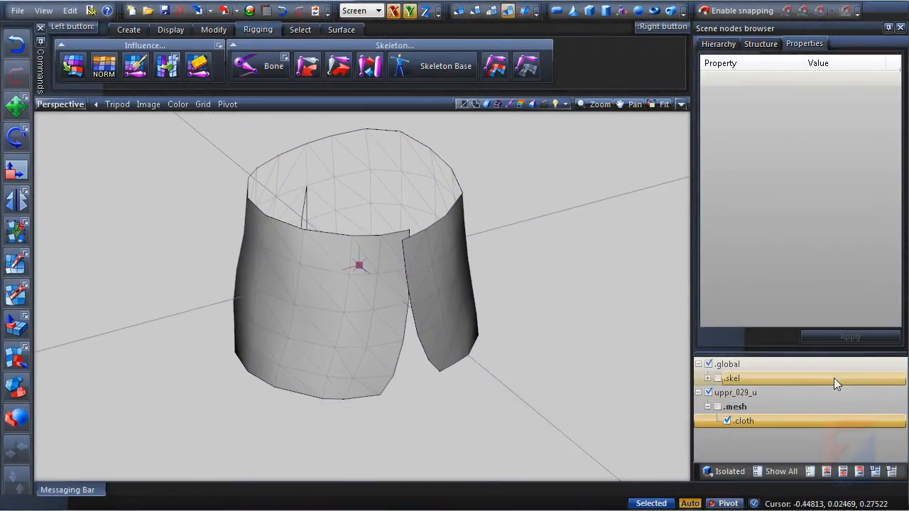
Return to the structure states of the .cloth node and view the whole cloth mesh from another side.
{"action": "left_click", "coordinate": [773, 43]}
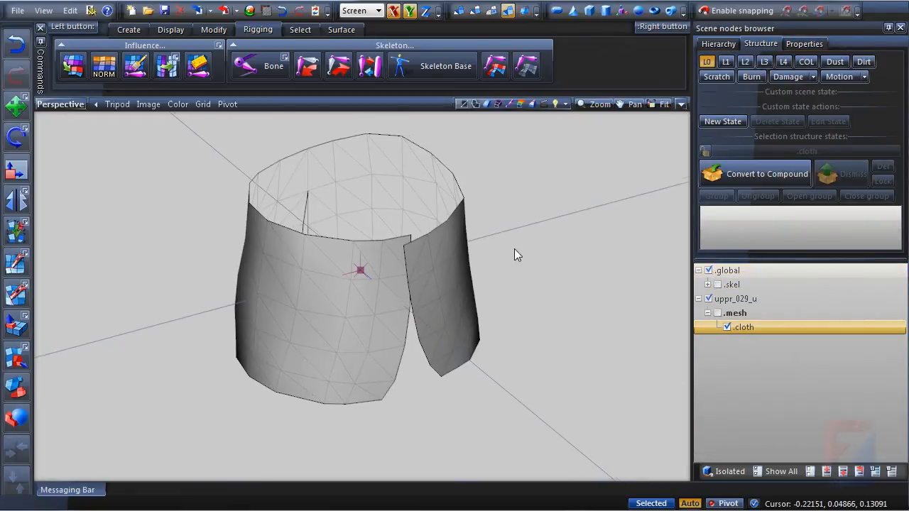
{"action": "mouse_move", "coordinate": [513, 253]}
{"action": "middle_mouse_down"}
{"action": "mouse_move", "coordinate": [523, 286]}
{"action": "mouse_move", "coordinate": [533, 253]}
{"action": "mouse_move", "coordinate": [522, 315]}
{"action": "mouse_move", "coordinate": [566, 305]}
{"action": "mouse_move", "coordinate": [479, 306]}
{"action": "middle_mouse_up"}
{"action": "scroll", "coordinate": [522, 281], "scroll_direction": "down", "scroll_amount": 3}
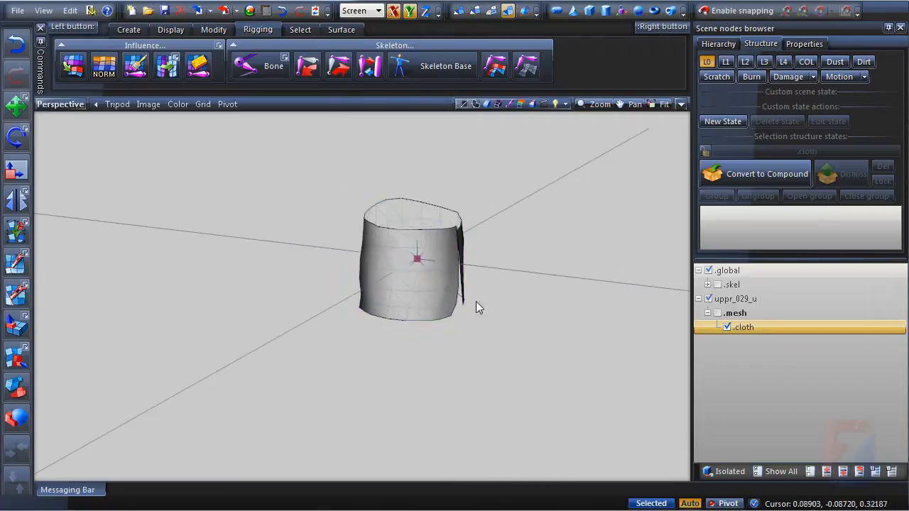
Examine the vertices along the cloth mesh's lower edge and front opening at vertices level.
{"action": "scroll", "coordinate": [424, 299], "scroll_direction": "up", "scroll_amount": 5}
{"action": "mouse_move", "coordinate": [423, 298]}
{"action": "middle_mouse_down"}
{"action": "mouse_move", "coordinate": [462, 315]}
{"action": "mouse_move", "coordinate": [478, 335]}
{"action": "mouse_move", "coordinate": [427, 318]}
{"action": "middle_mouse_up"}
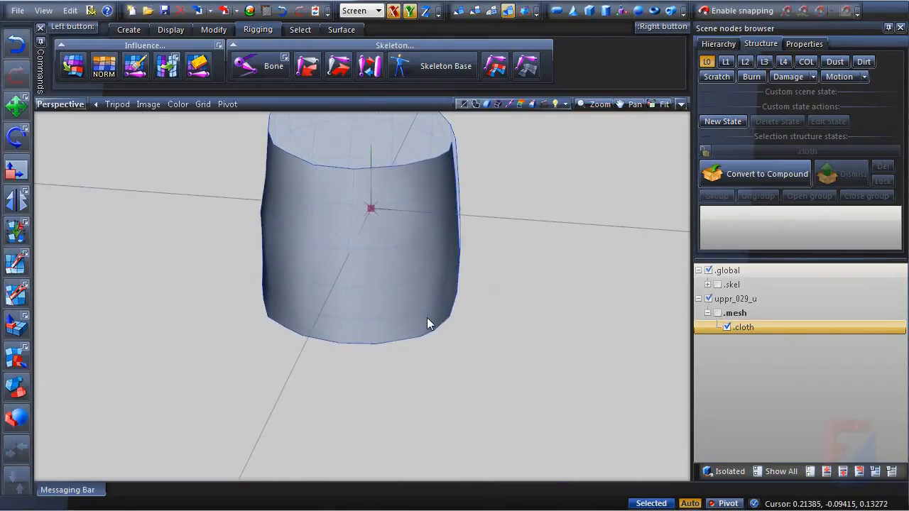
{"action": "mouse_move", "coordinate": [521, 319]}
{"action": "middle_mouse_down"}
{"action": "mouse_move", "coordinate": [491, 289]}
{"action": "mouse_move", "coordinate": [501, 319]}
{"action": "mouse_move", "coordinate": [535, 237]}
{"action": "mouse_move", "coordinate": [501, 286]}
{"action": "mouse_move", "coordinate": [428, 287]}
{"action": "middle_mouse_up"}
{"action": "key", "text": "m"}
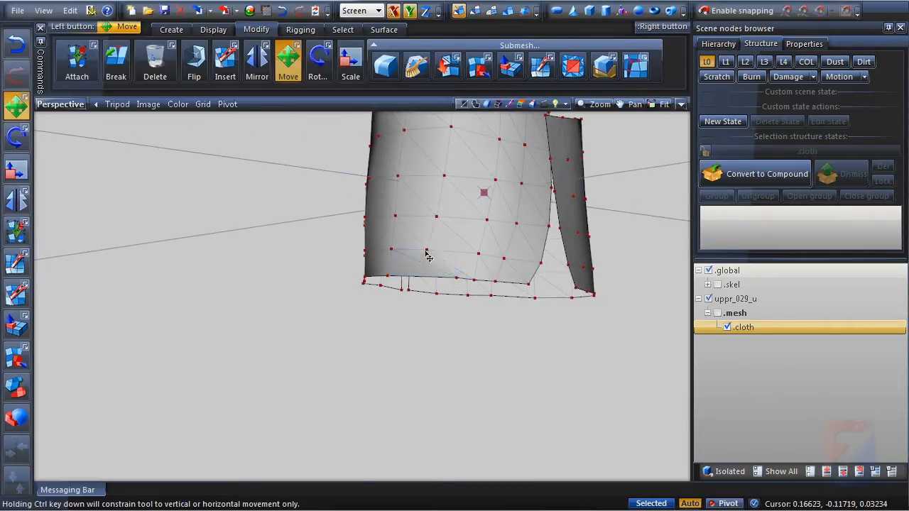
{"action": "middle_click_drag", "start_coordinate": [452, 219], "coordinate": [424, 284]}
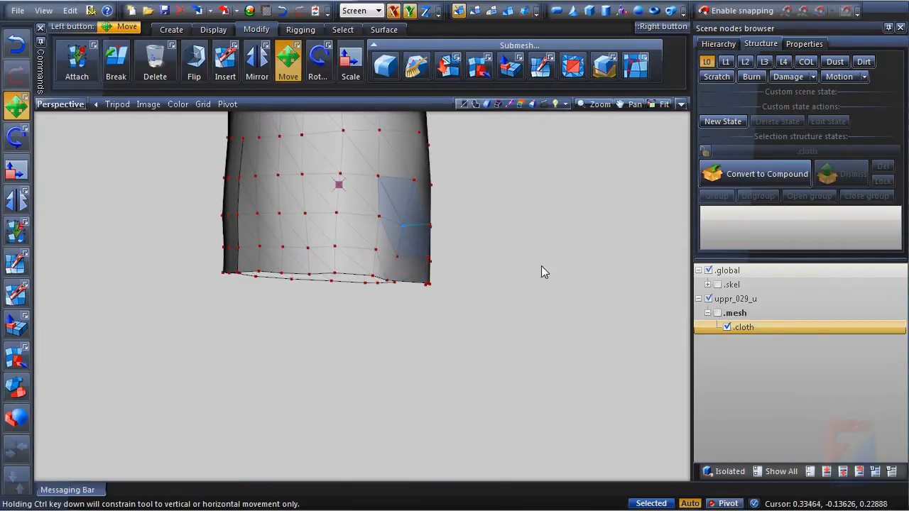
{"action": "middle_click_drag", "start_coordinate": [544, 270], "coordinate": [424, 343]}
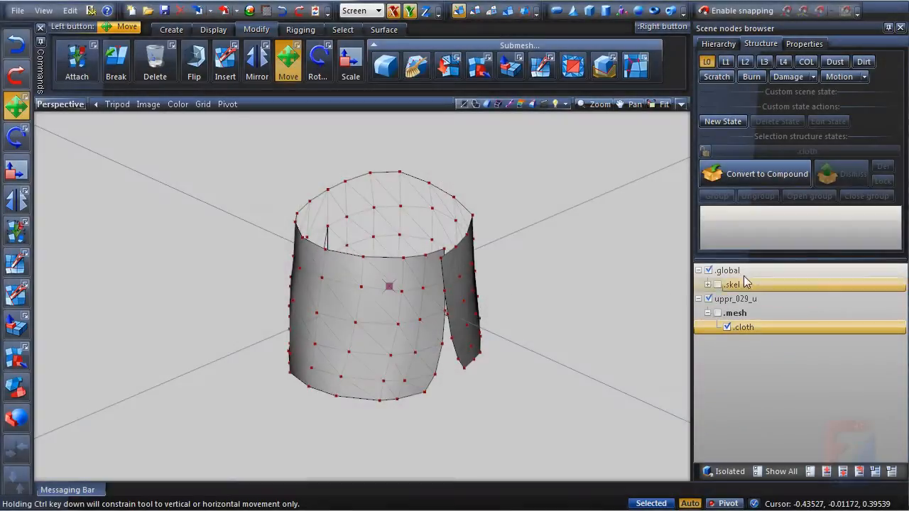
Show the .skel skeleton and enable the COL state to view its collision shapes around the cloth mesh.
{"action": "left_click", "coordinate": [708, 285]}
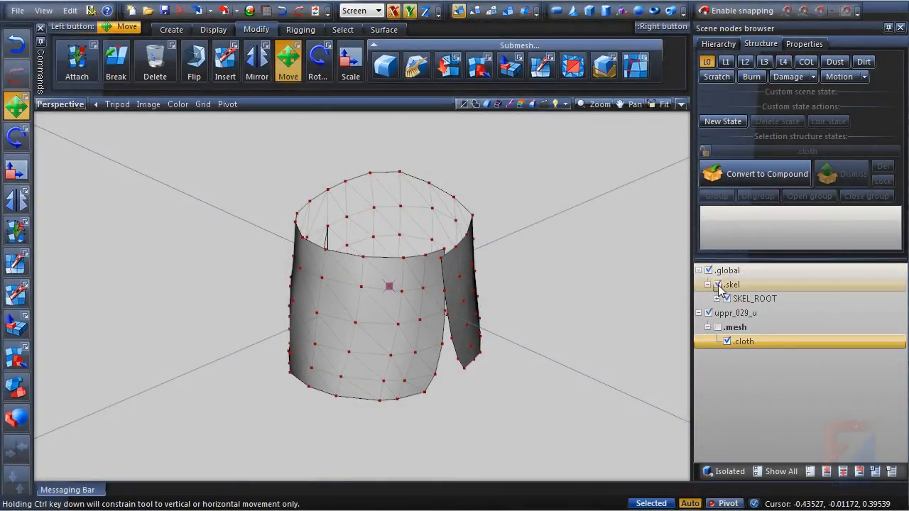
{"action": "left_click", "coordinate": [717, 284]}
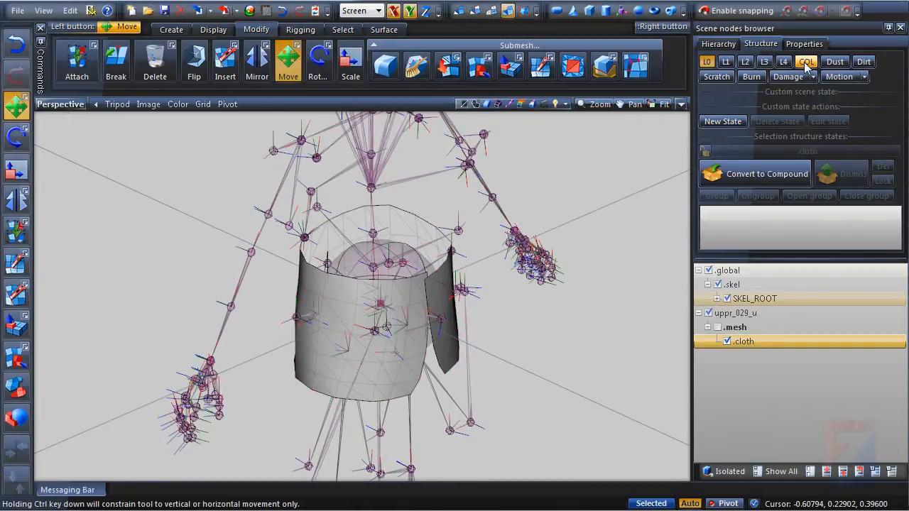
{"action": "left_click", "coordinate": [807, 63]}
{"action": "middle_click_drag", "start_coordinate": [606, 273], "coordinate": [563, 349]}
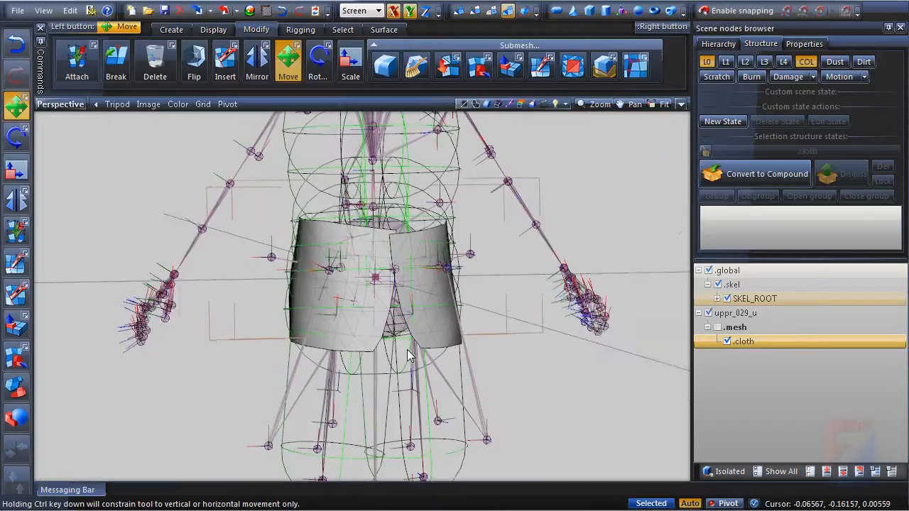
{"action": "middle_click_drag", "start_coordinate": [407, 354], "coordinate": [481, 393]}
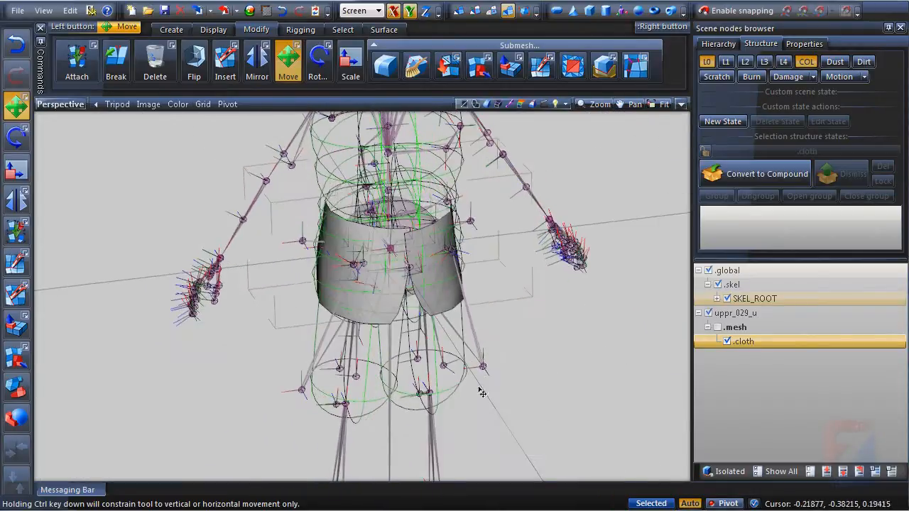
{"action": "scroll", "coordinate": [340, 420], "scroll_direction": "up", "scroll_amount": 3}
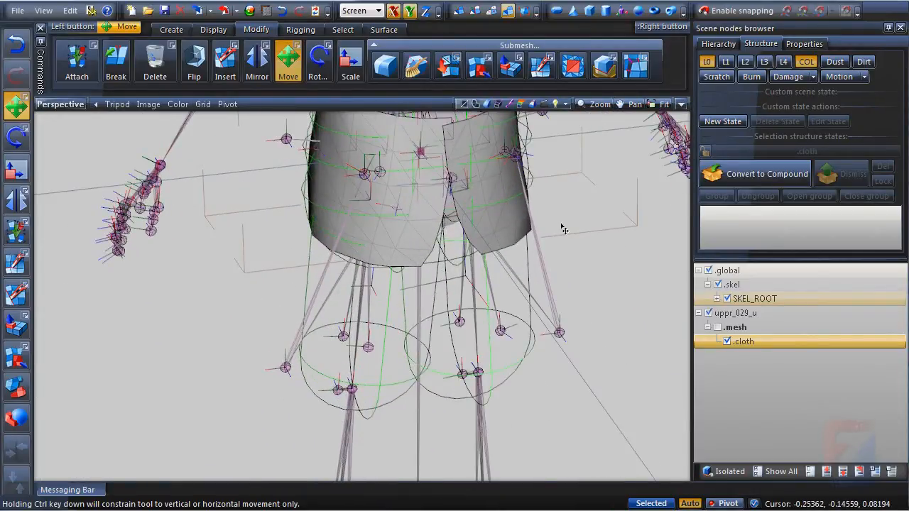
{"action": "middle_click_drag", "start_coordinate": [563, 229], "coordinate": [372, 310]}
{"action": "scroll", "coordinate": [373, 309], "scroll_direction": "down", "scroll_amount": 4}
{"action": "middle_click_drag", "start_coordinate": [418, 272], "coordinate": [420, 300]}
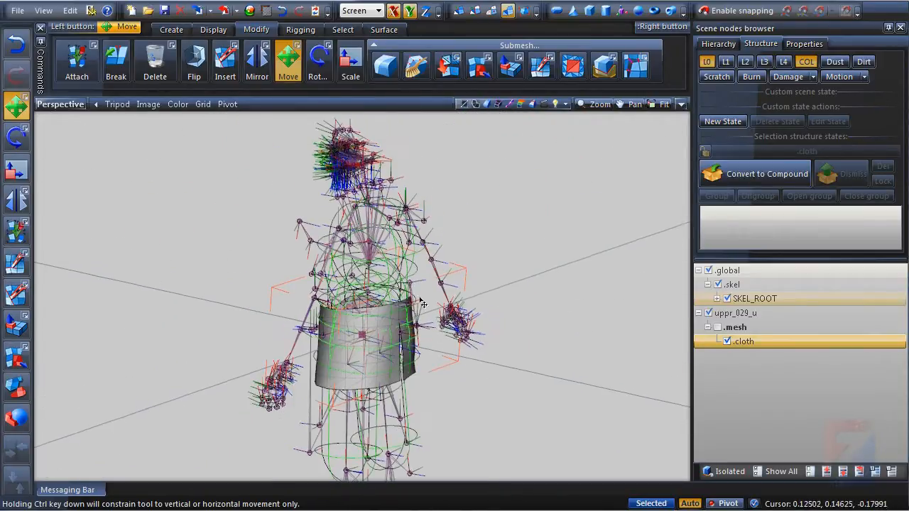
{"action": "middle_click_drag", "start_coordinate": [402, 244], "coordinate": [675, 277]}
Expand SKEL_ROOT in the hierarchy and look up the [COL] nodes of SKEL_Pelvis and both thigh bones.
{"action": "left_click", "coordinate": [717, 298]}
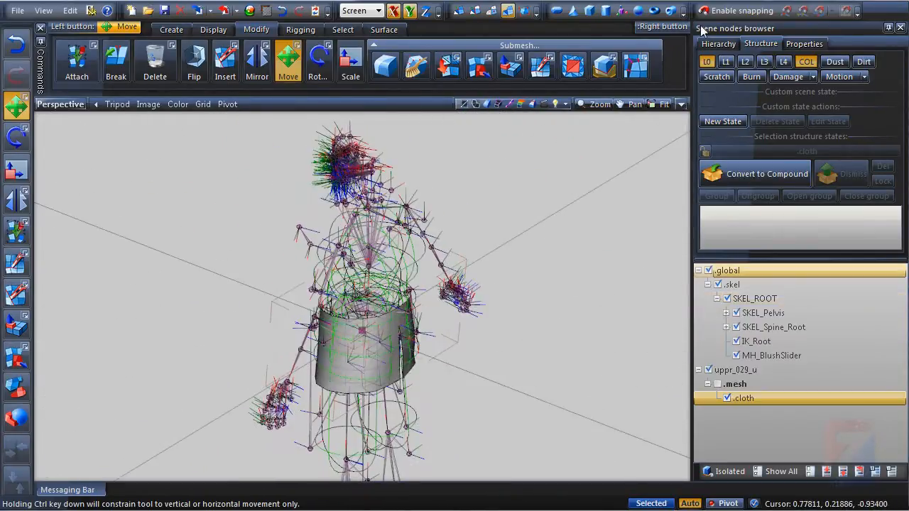
{"action": "left_click", "coordinate": [711, 46]}
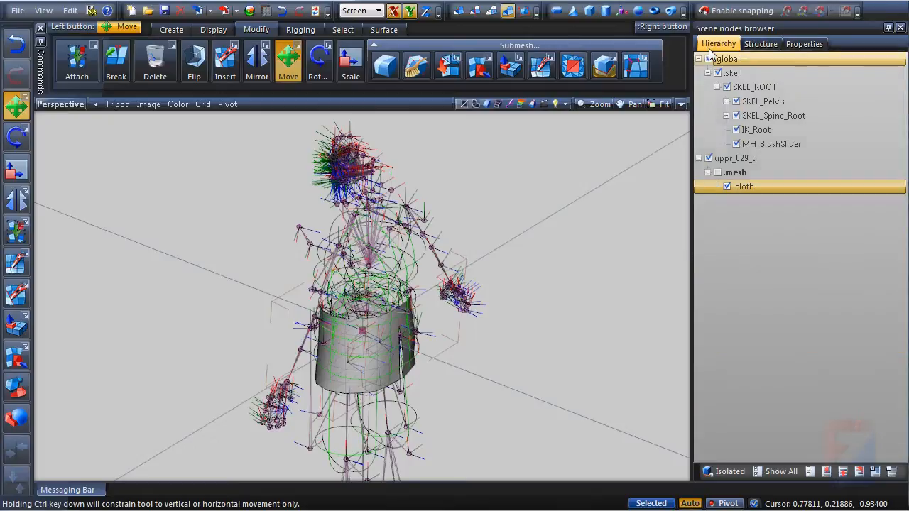
{"action": "left_click", "coordinate": [725, 102]}
{"action": "left_click", "coordinate": [729, 103]}
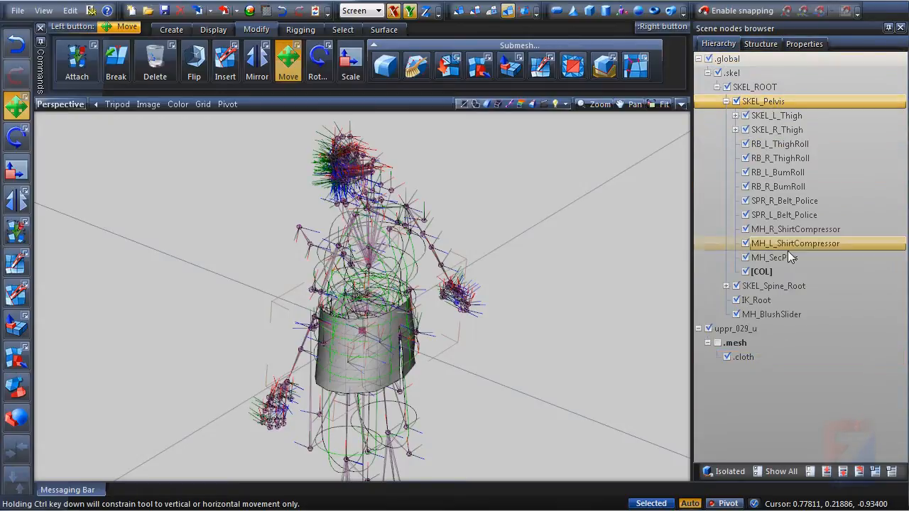
{"action": "left_click", "coordinate": [735, 116]}
{"action": "left_click", "coordinate": [735, 215]}
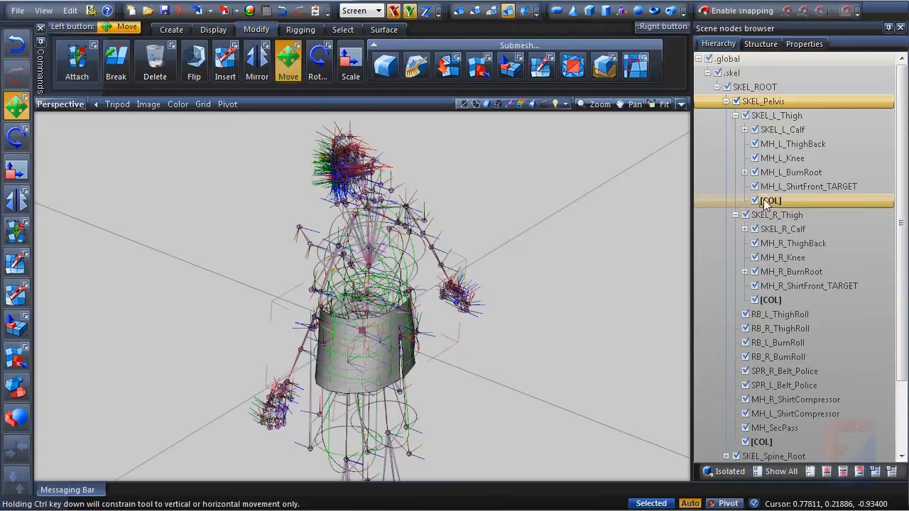
{"action": "left_click", "coordinate": [726, 102]}
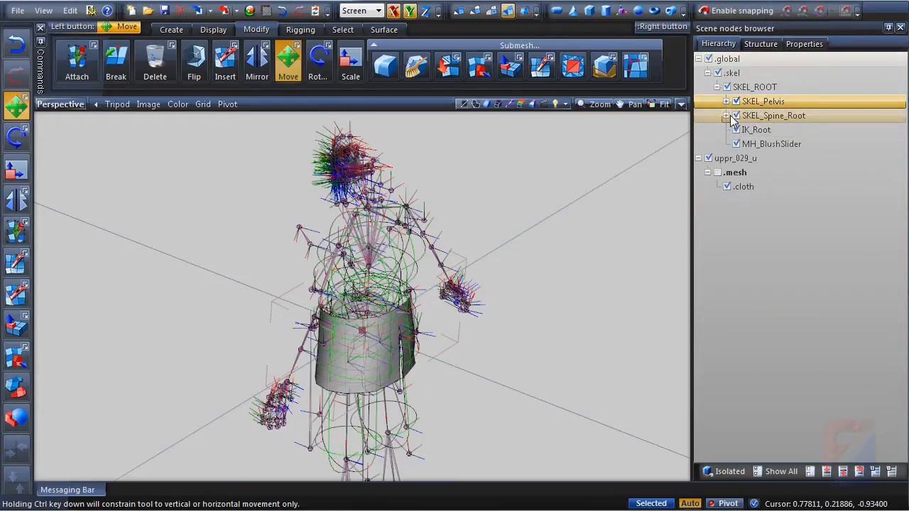
Expand SKEL_Spine_Root down to SKEL_Spine3 and locate the spine bones' [COL] nodes, selecting the one under SKEL_Spine3.
{"action": "left_click", "coordinate": [735, 131]}
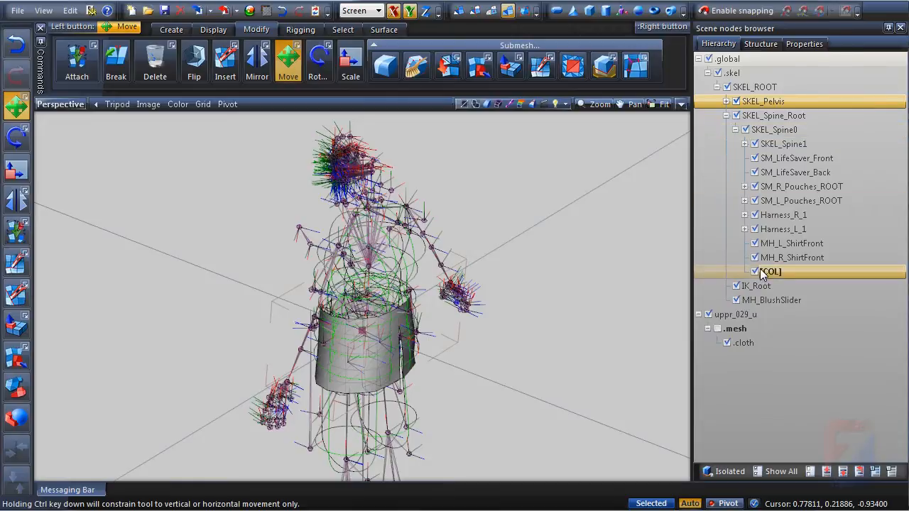
{"action": "left_click", "coordinate": [745, 144]}
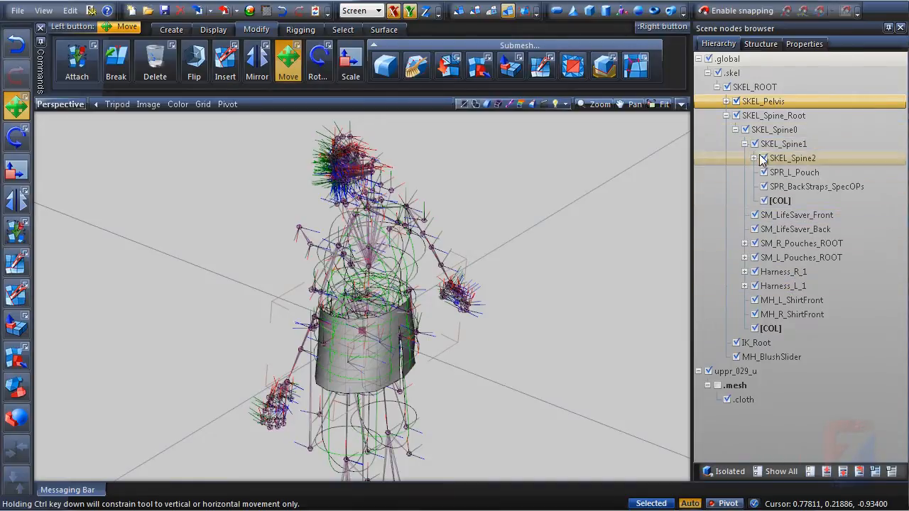
{"action": "left_click", "coordinate": [754, 158]}
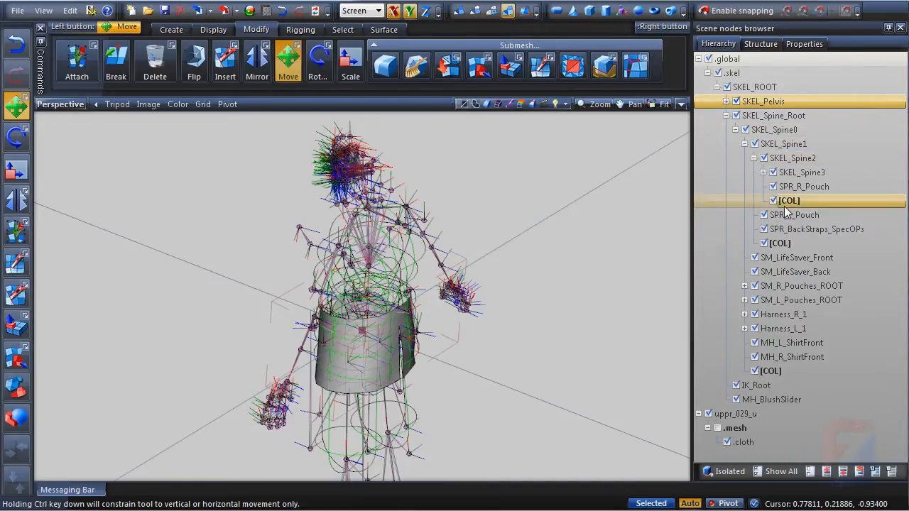
{"action": "left_click", "coordinate": [764, 172]}
{"action": "left_click", "coordinate": [798, 428]}
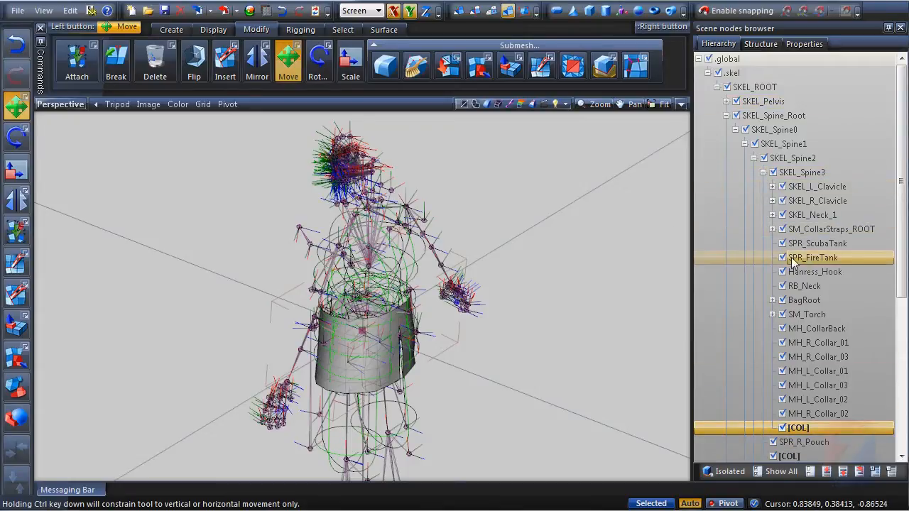
{"action": "middle_click_drag", "start_coordinate": [579, 298], "coordinate": [675, 270]}
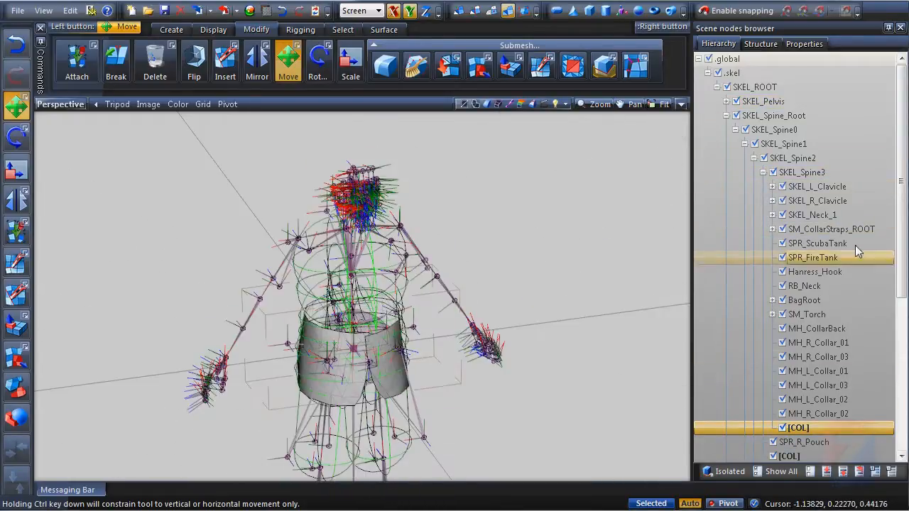
Collapse and hide SKEL_Spine_Root, and view the cloth with only the pelvis and leg collision shapes.
{"action": "left_click", "coordinate": [726, 116]}
{"action": "left_click", "coordinate": [737, 115]}
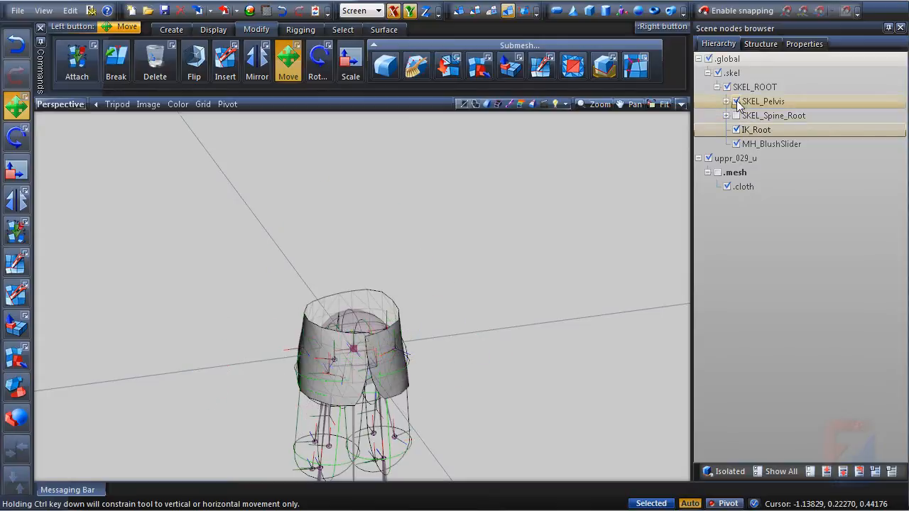
{"action": "middle_click_drag", "start_coordinate": [541, 255], "coordinate": [568, 188]}
{"action": "scroll", "coordinate": [437, 328], "scroll_direction": "up", "scroll_amount": 5}
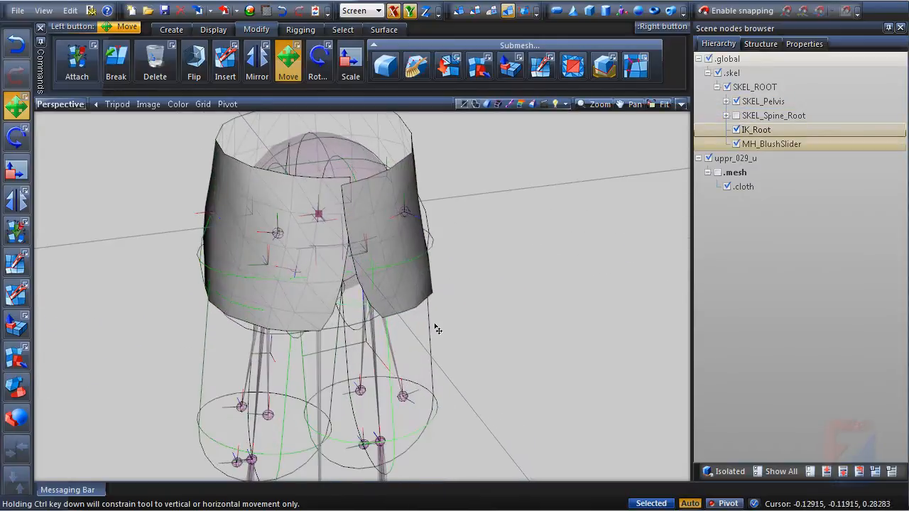
{"action": "scroll", "coordinate": [435, 328], "scroll_direction": "down", "scroll_amount": 1}
{"action": "middle_click_drag", "start_coordinate": [438, 326], "coordinate": [496, 272]}
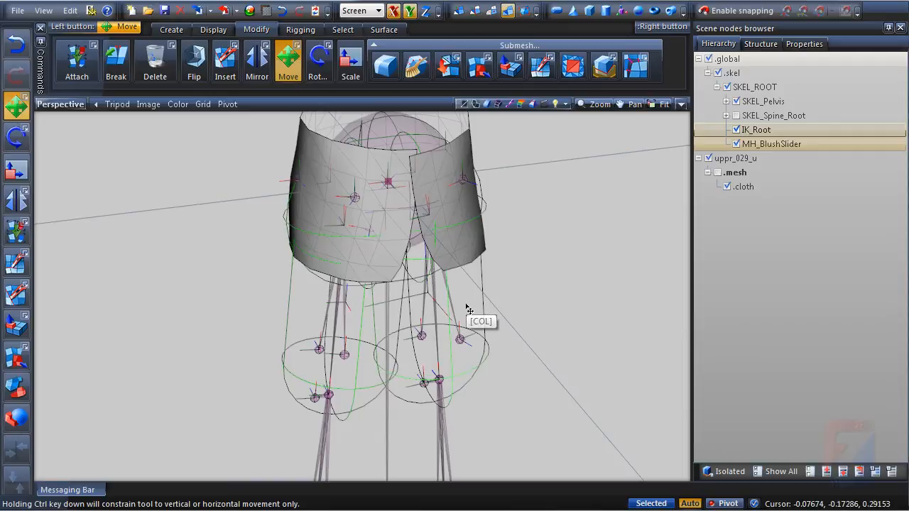
Create a dummy helper and choose Capsule as its shape in the node properties.
{"action": "left_click", "coordinate": [622, 10]}
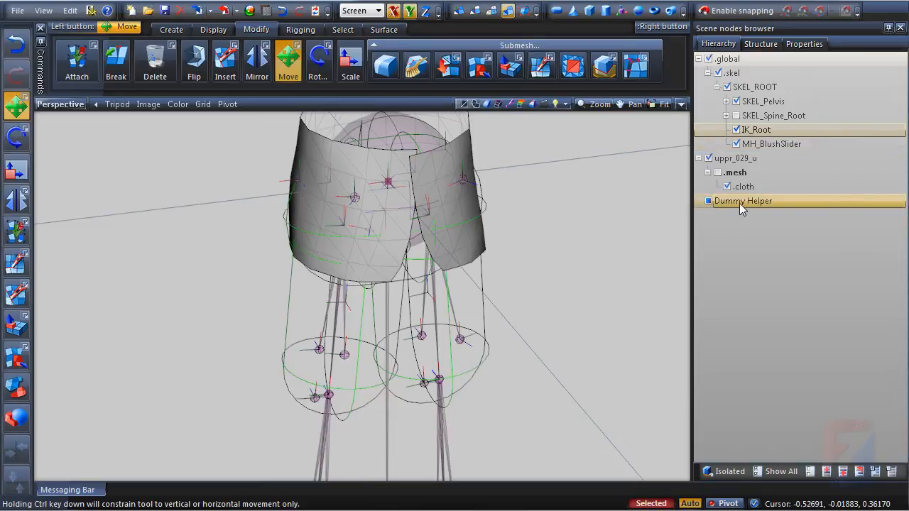
{"action": "left_click_drag", "start_coordinate": [739, 202], "coordinate": [773, 41]}
{"action": "left_click", "coordinate": [761, 42]}
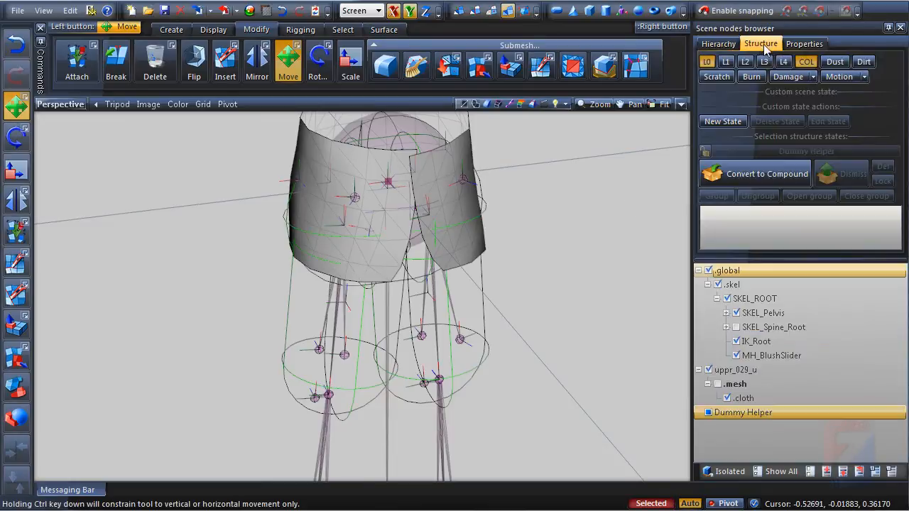
{"action": "left_click", "coordinate": [803, 44]}
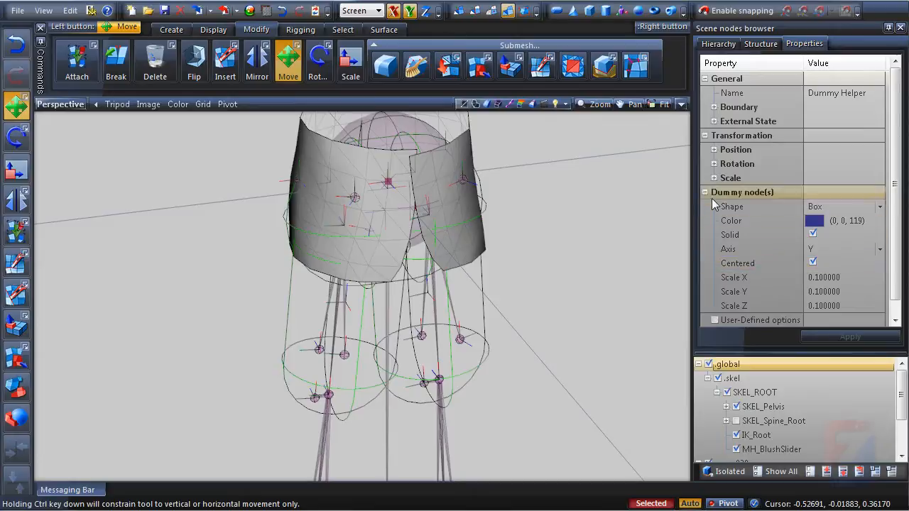
{"action": "left_click", "coordinate": [834, 206]}
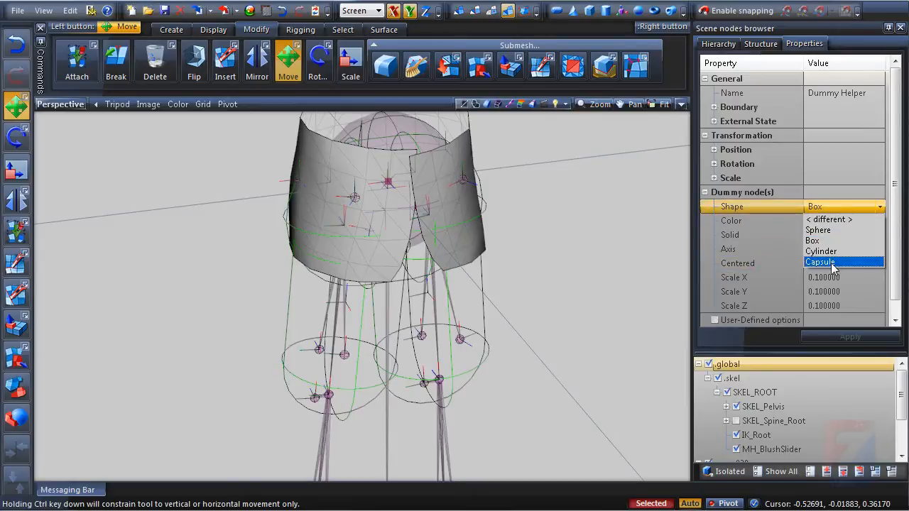
{"action": "left_click", "coordinate": [833, 262]}
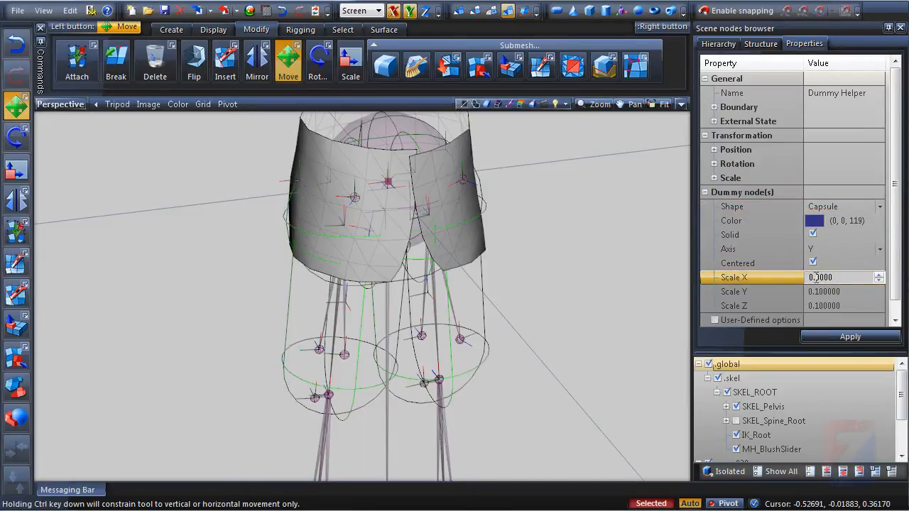
Scale the capsule dummy to X 0.2, Y 0.3 and Z 0.2, and view it around the cloth mesh.
{"action": "left_click", "coordinate": [813, 292]}
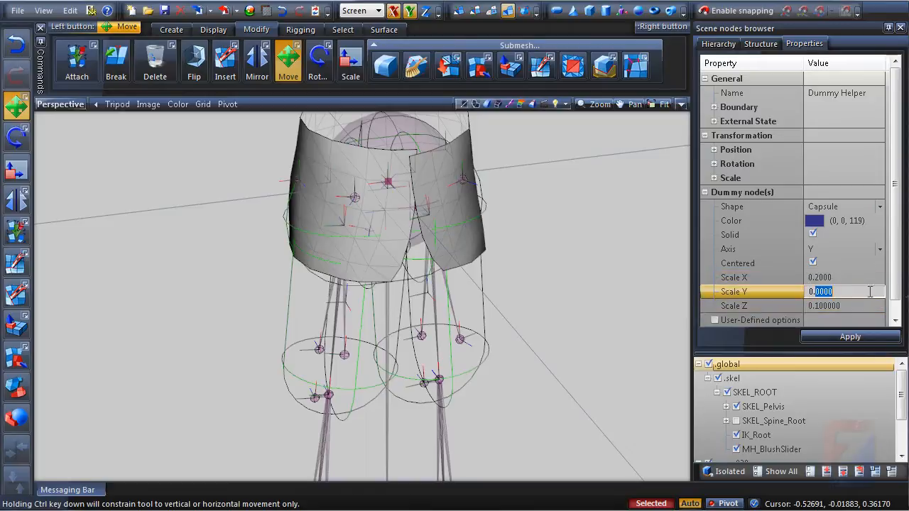
{"action": "type", "text": "3"}
{"action": "left_click", "coordinate": [810, 306]}
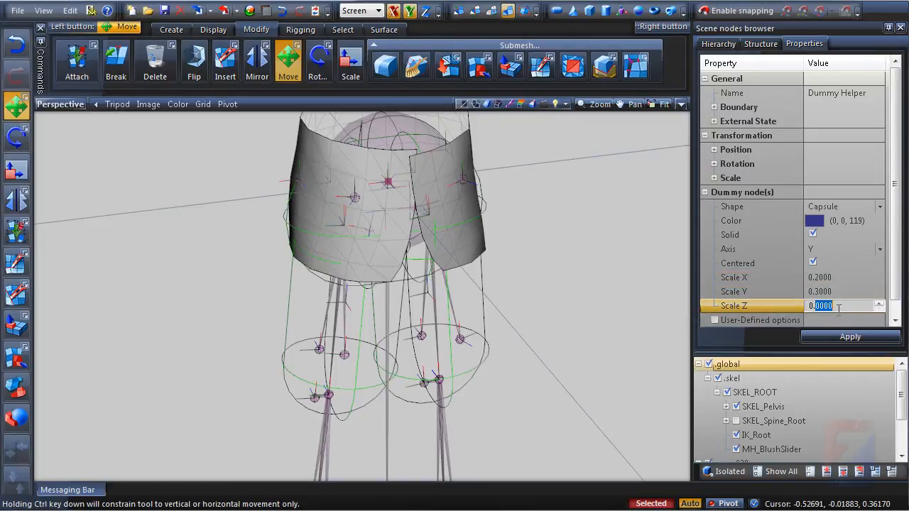
{"action": "left_click", "coordinate": [837, 335]}
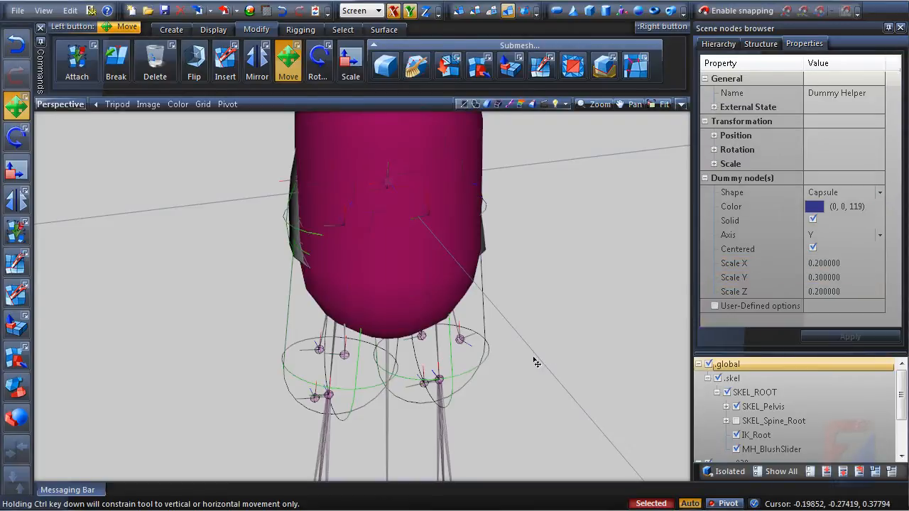
{"action": "scroll", "coordinate": [534, 367], "scroll_direction": "down", "scroll_amount": 3}
{"action": "middle_click_drag", "start_coordinate": [534, 374], "coordinate": [573, 319]}
{"action": "scroll", "coordinate": [375, 256], "scroll_direction": "up", "scroll_amount": 3}
{"action": "middle_click_drag", "start_coordinate": [377, 260], "coordinate": [500, 281]}
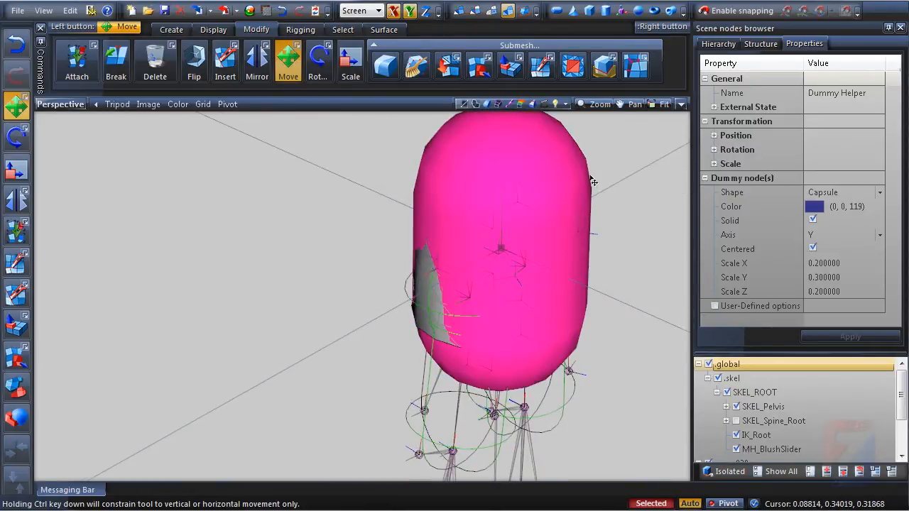
Remove the capsule dummy and return to the .cloth node, viewing it with the leg collision shapes.
{"action": "scroll", "coordinate": [561, 189], "scroll_direction": "down", "scroll_amount": 3}
{"action": "middle_click_drag", "start_coordinate": [481, 182], "coordinate": [548, 191]}
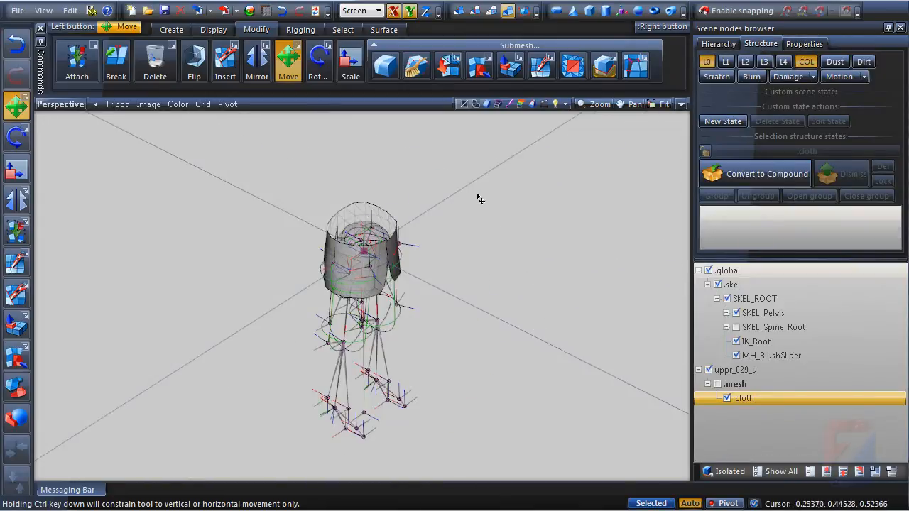
{"action": "middle_click_drag", "start_coordinate": [481, 200], "coordinate": [529, 221]}
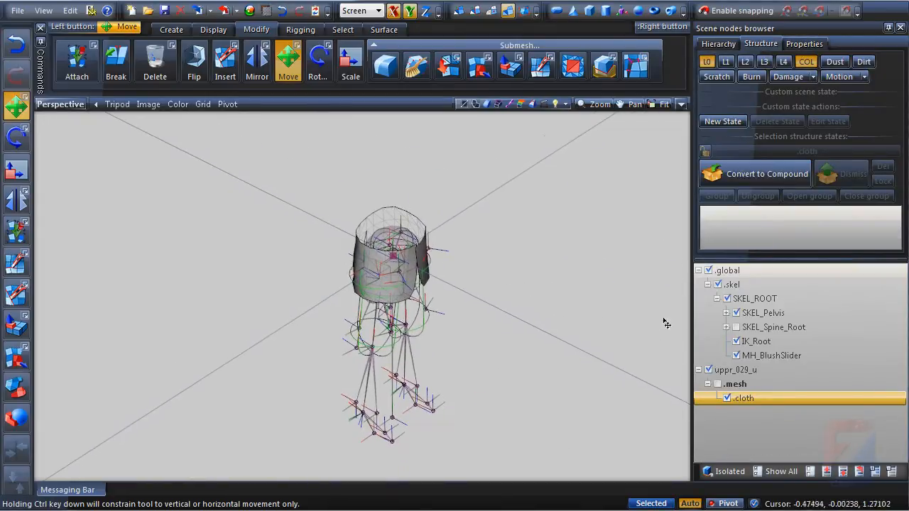
{"action": "middle_click_drag", "start_coordinate": [514, 285], "coordinate": [506, 282]}
{"action": "middle_click_drag", "start_coordinate": [326, 194], "coordinate": [240, 176]}
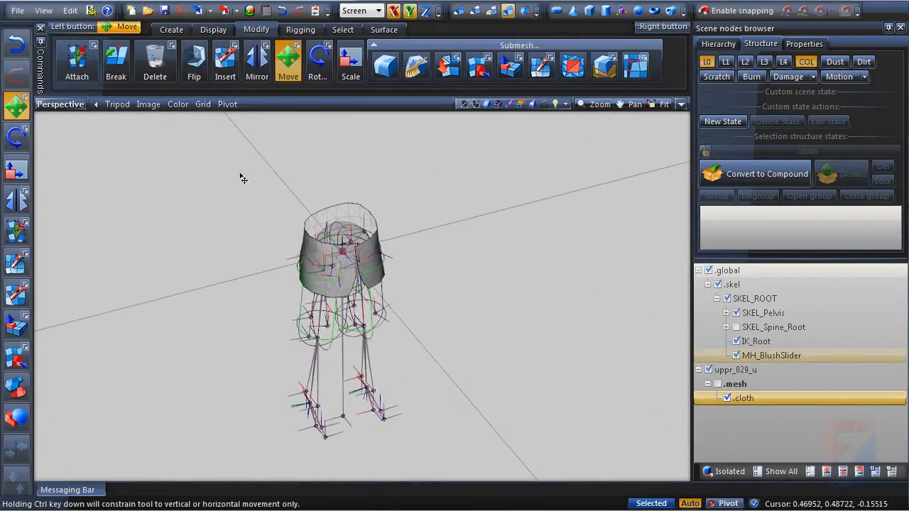
Import the char01 character model with its skeleton and collapse the original .skel hierarchy.
{"action": "left_click", "coordinate": [198, 11]}
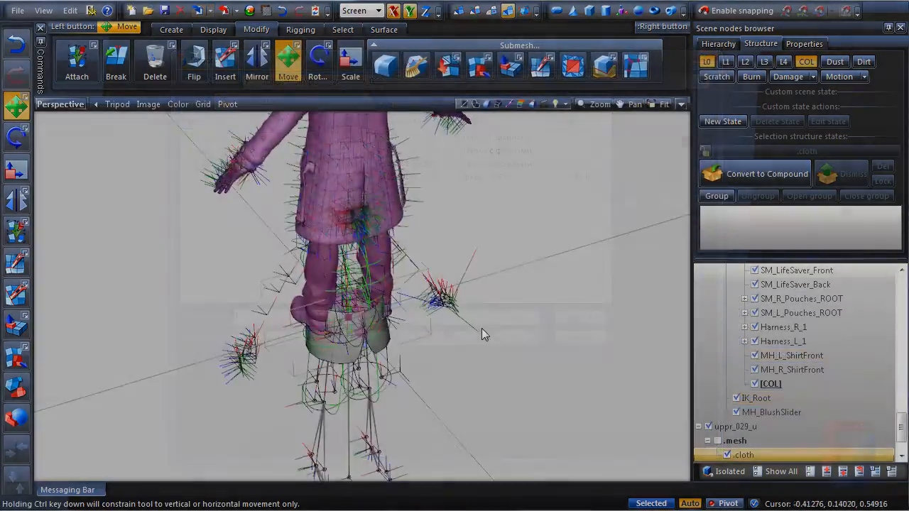
{"action": "middle_click_drag", "start_coordinate": [481, 328], "coordinate": [561, 313]}
{"action": "left_click", "coordinate": [793, 327]}
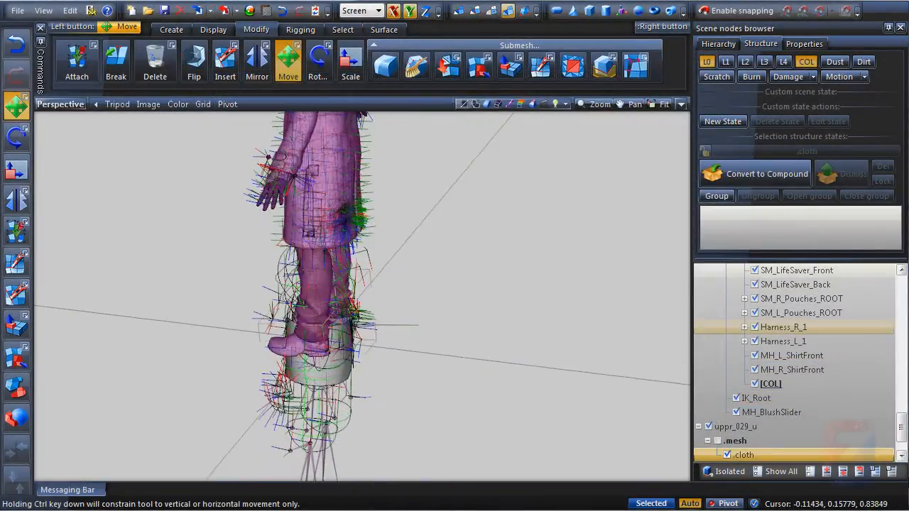
{"action": "scroll", "coordinate": [710, 301], "scroll_direction": "up", "scroll_amount": 10}
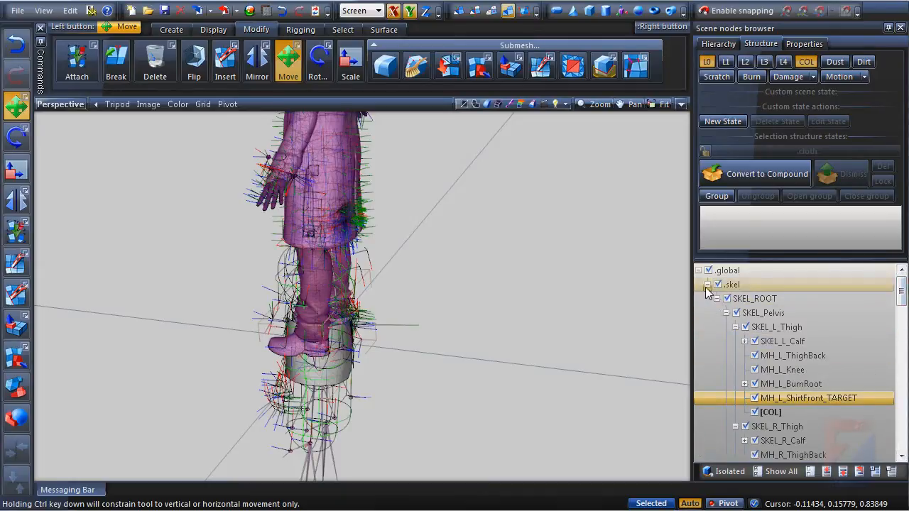
{"action": "left_click", "coordinate": [707, 285]}
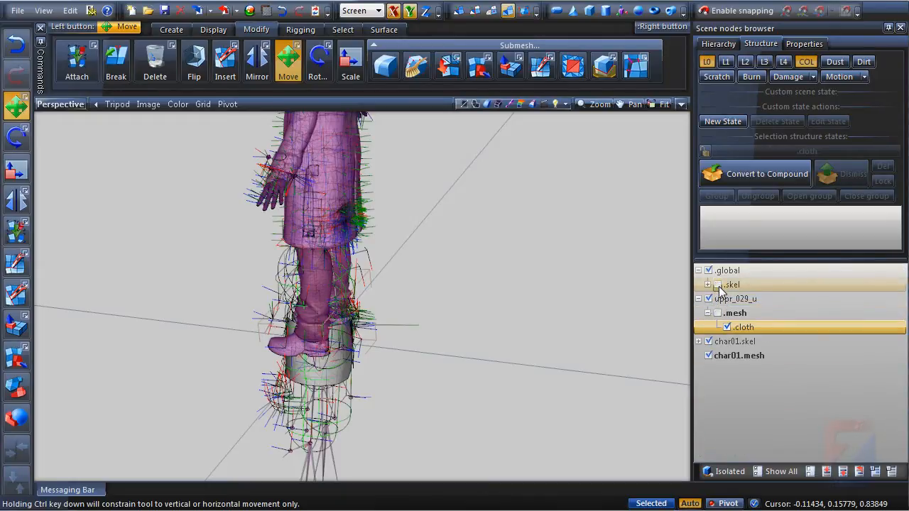
Hide .skel and .cloth, show the uppr_029_u .mesh, and view the jacket together with the char01 character.
{"action": "left_click", "coordinate": [718, 286]}
{"action": "left_click", "coordinate": [718, 313]}
{"action": "left_click", "coordinate": [726, 327]}
{"action": "scroll", "coordinate": [554, 338], "scroll_direction": "down", "scroll_amount": 3}
{"action": "middle_click_drag", "start_coordinate": [561, 334], "coordinate": [464, 348]}
{"action": "scroll", "coordinate": [433, 323], "scroll_direction": "up", "scroll_amount": 3}
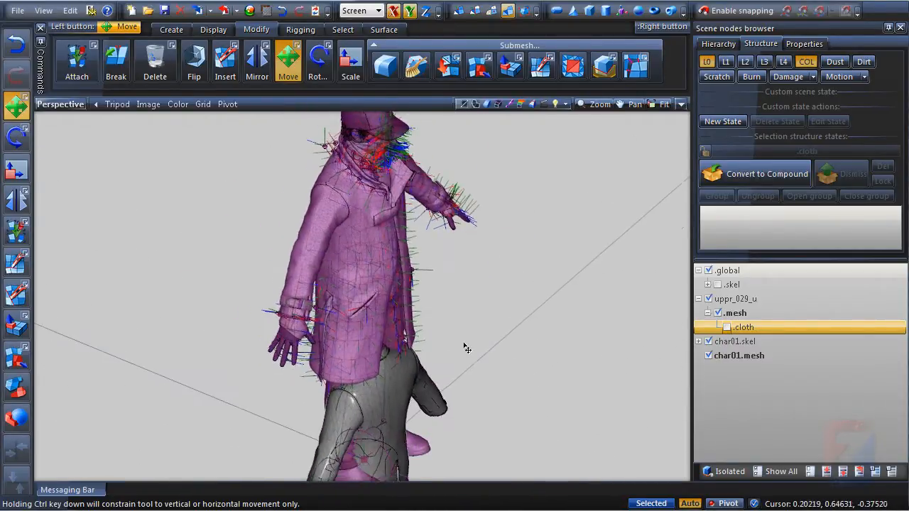
{"action": "scroll", "coordinate": [466, 348], "scroll_direction": "down", "scroll_amount": 1}
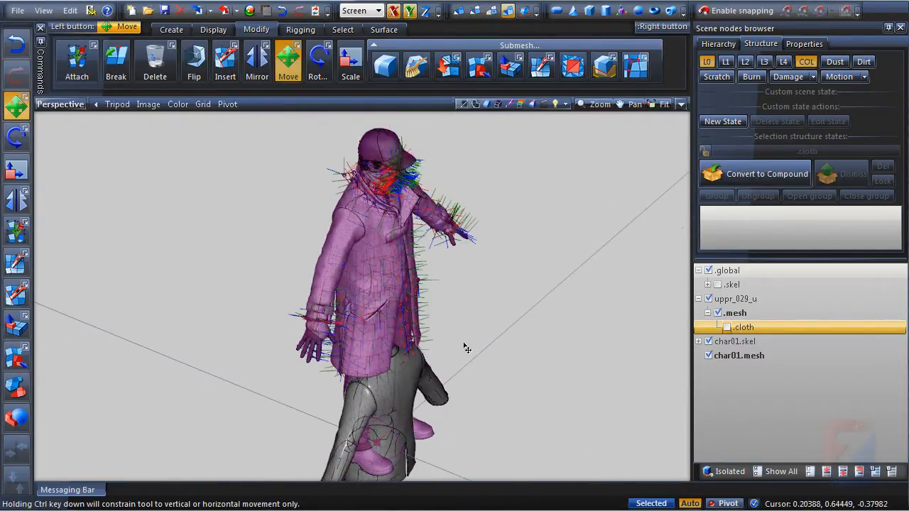
Compare the .skel and char01.skel hierarchies, leaving char01.skel expanded down to the bones under Pelvis.
{"action": "left_click", "coordinate": [708, 286]}
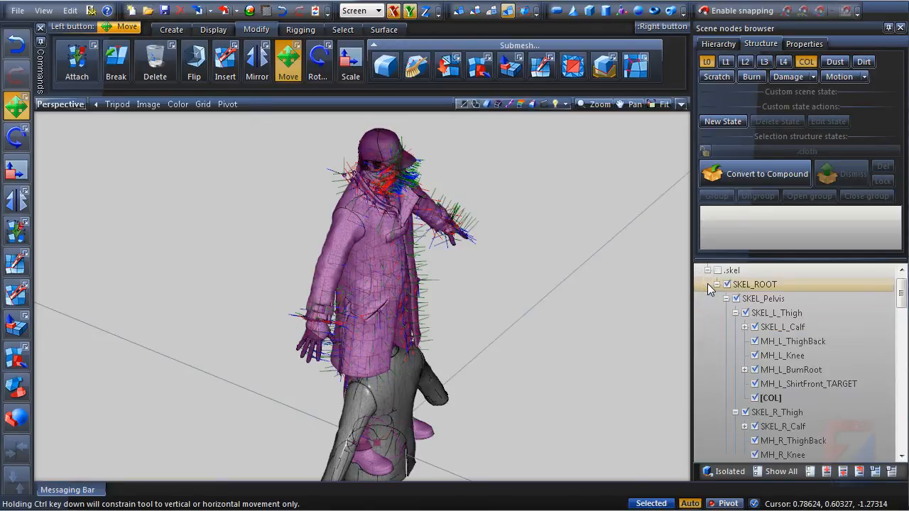
{"action": "left_click", "coordinate": [708, 286]}
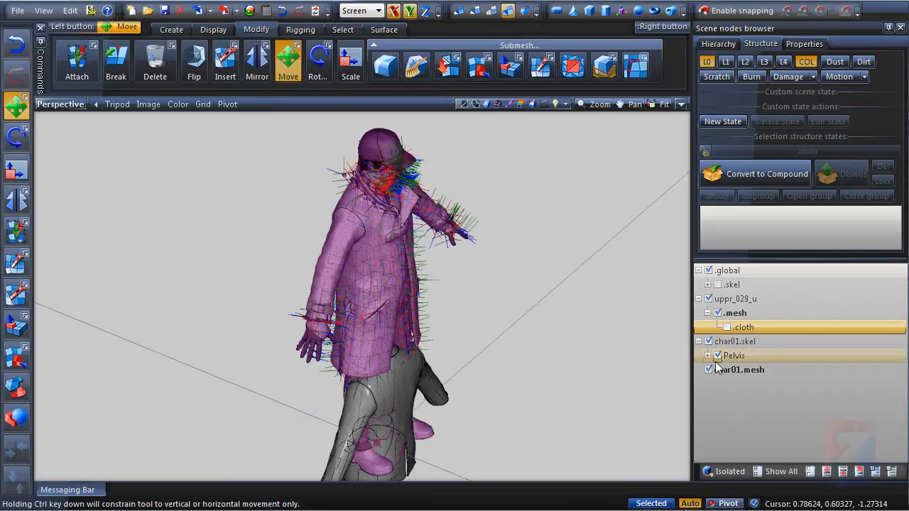
{"action": "left_click", "coordinate": [708, 356]}
{"action": "middle_click_drag", "start_coordinate": [550, 353], "coordinate": [664, 397]}
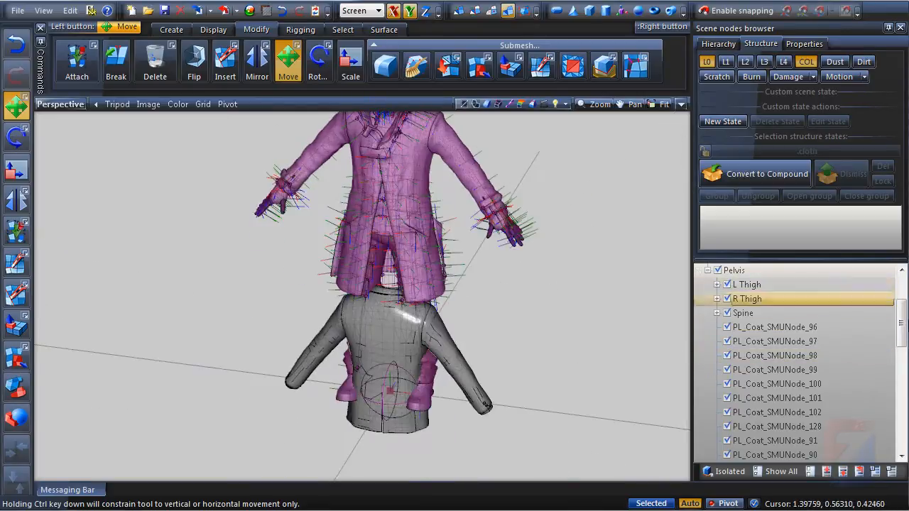
{"action": "scroll", "coordinate": [752, 313], "scroll_direction": "up", "scroll_amount": 2}
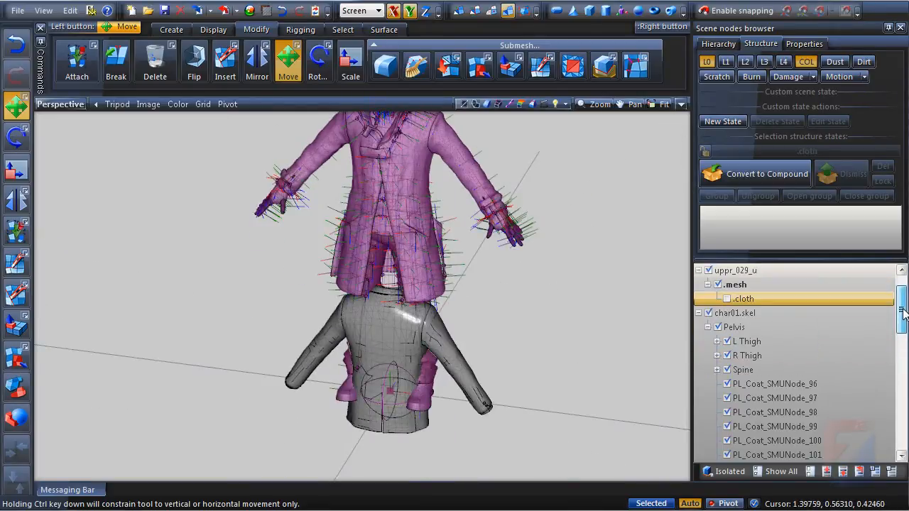
Turn off Setup Mode and Inverse Kinematics for the char01.skel bones.
{"action": "right_click", "coordinate": [748, 314]}
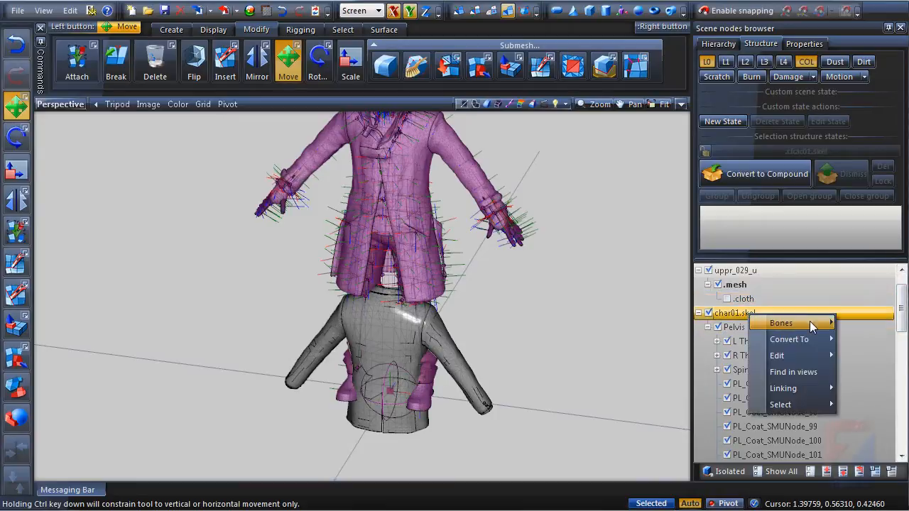
{"action": "mouse_move", "coordinate": [809, 320]}
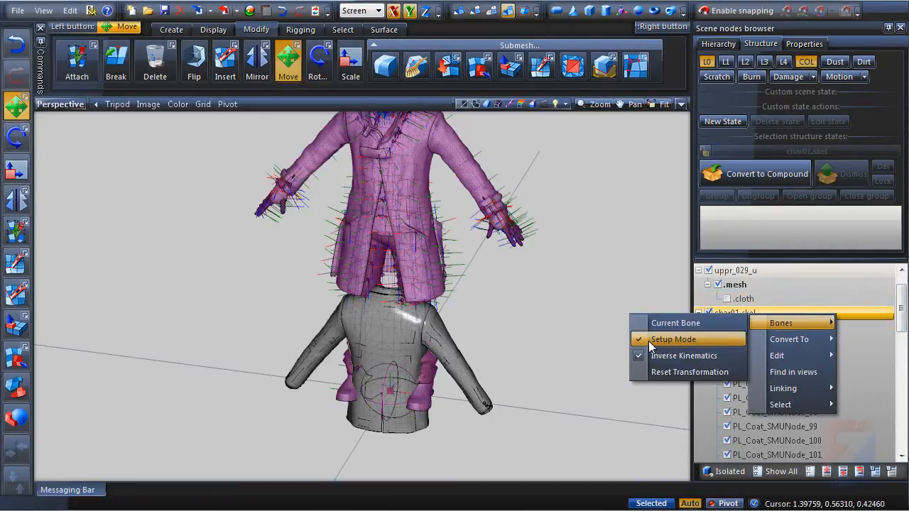
{"action": "left_click", "coordinate": [672, 340]}
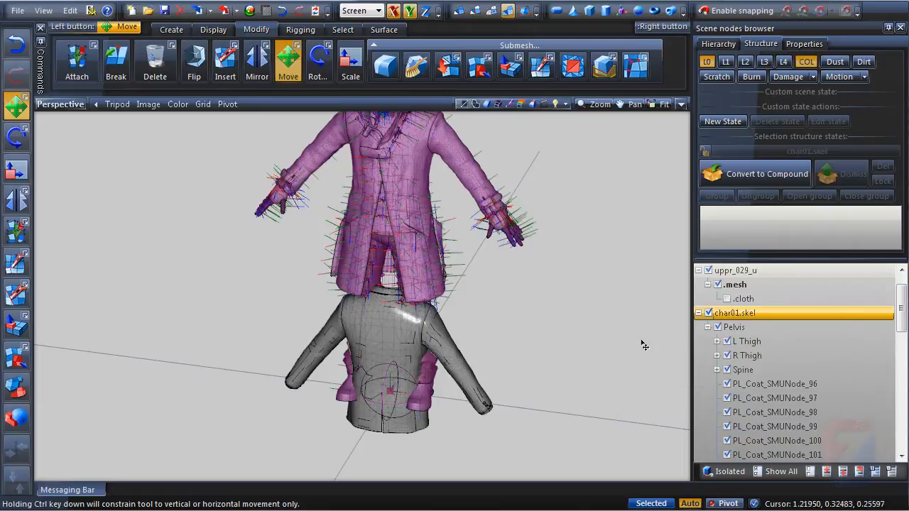
{"action": "right_click", "coordinate": [734, 317]}
{"action": "mouse_move", "coordinate": [758, 326]}
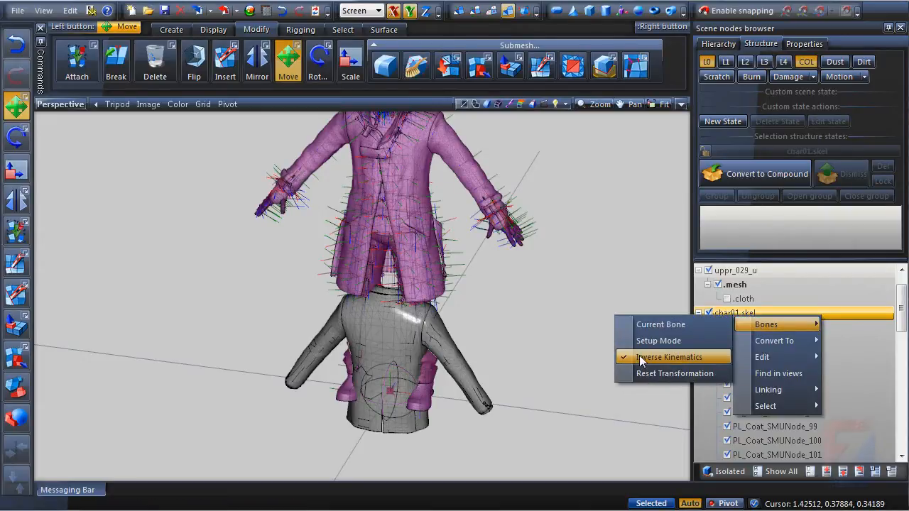
{"action": "left_click", "coordinate": [662, 356]}
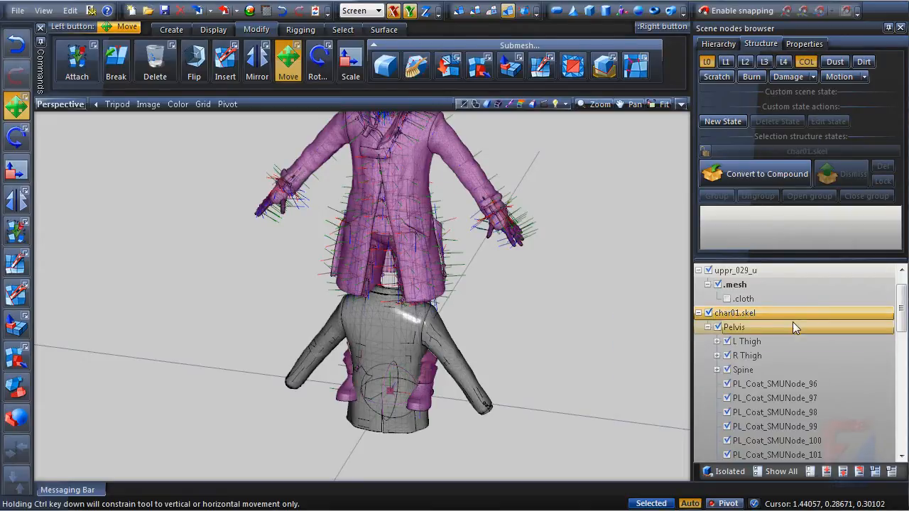
{"action": "middle_click_drag", "start_coordinate": [618, 317], "coordinate": [611, 325]}
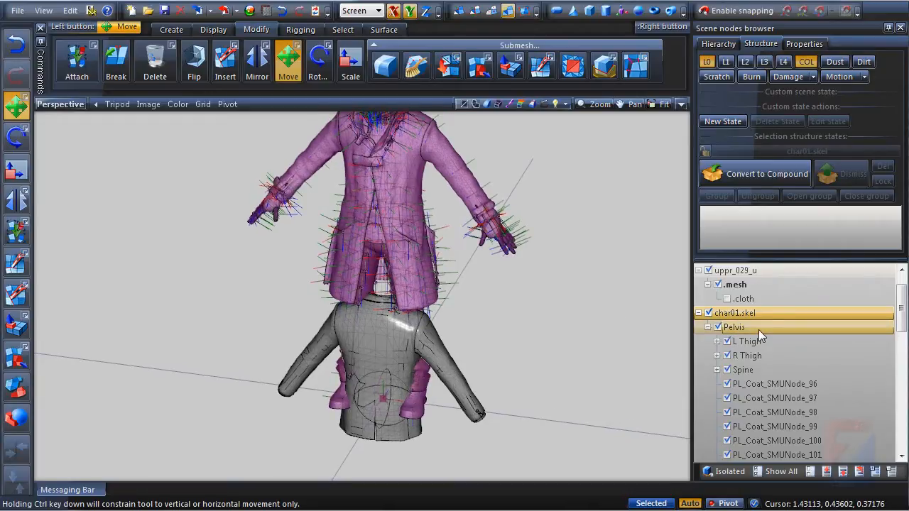
Select the char01 Pelvis bone and move the character down along the world Y axis to the uppr_029_u jacket's height.
{"action": "left_click", "coordinate": [718, 329]}
{"action": "middle_click_drag", "start_coordinate": [668, 402], "coordinate": [626, 391]}
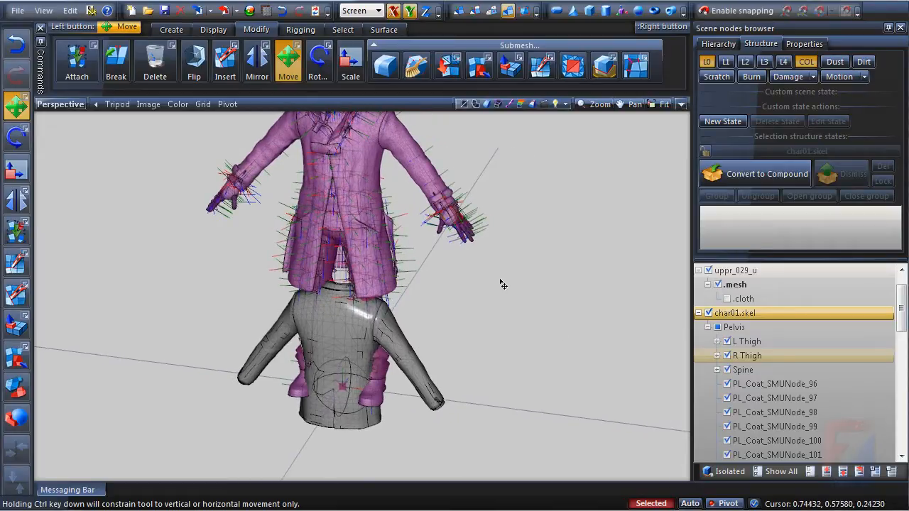
{"action": "middle_click_drag", "start_coordinate": [501, 283], "coordinate": [533, 285]}
{"action": "left_click", "coordinate": [118, 105]}
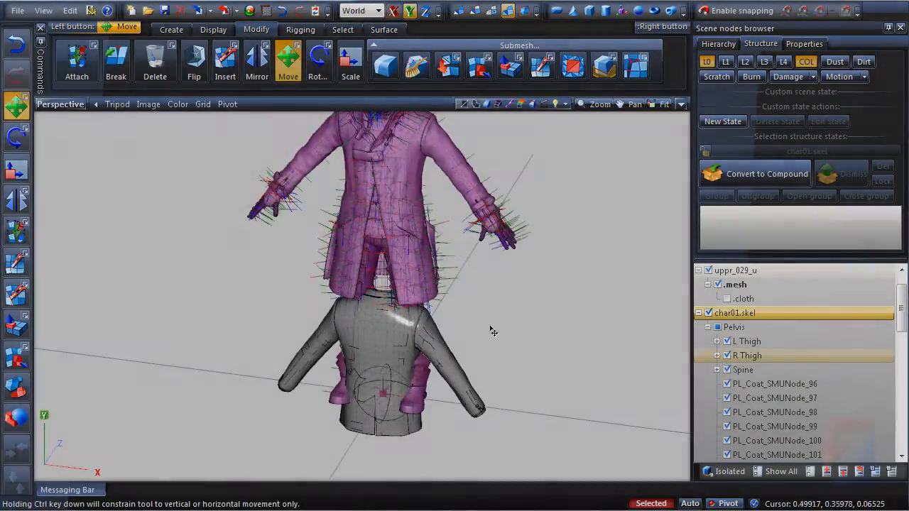
{"action": "scroll", "coordinate": [493, 288], "scroll_direction": "down", "scroll_amount": 3}
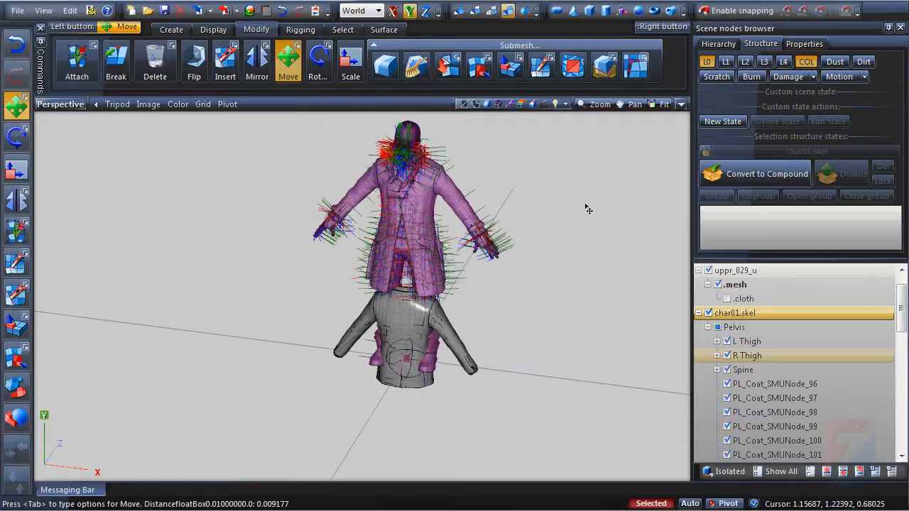
{"action": "left_click_drag", "start_coordinate": [586, 205], "coordinate": [577, 341]}
{"action": "middle_click_drag", "start_coordinate": [577, 341], "coordinate": [497, 277], "text": "alt"}
Rotate the selected Pelvis bone 180 degrees about the world Y axis to match the jacket's facing direction.
{"action": "left_click", "coordinate": [318, 66]}
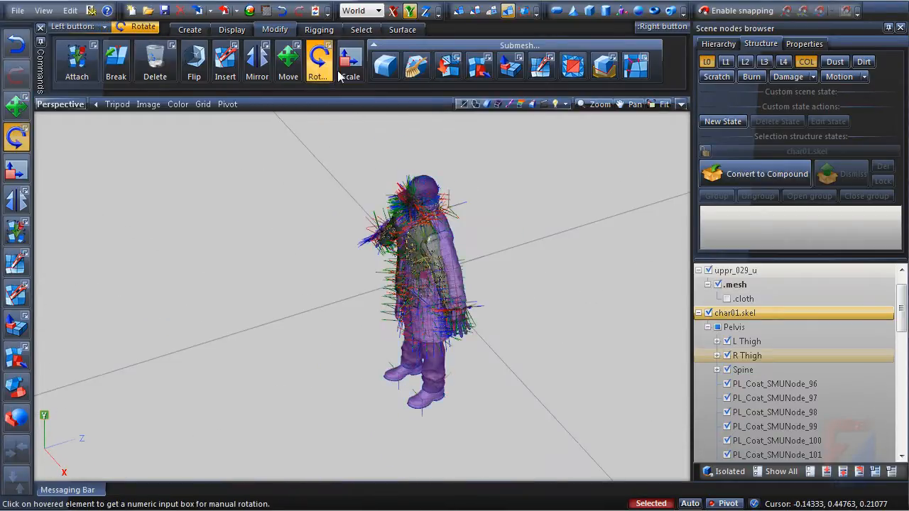
{"action": "left_click", "coordinate": [713, 503]}
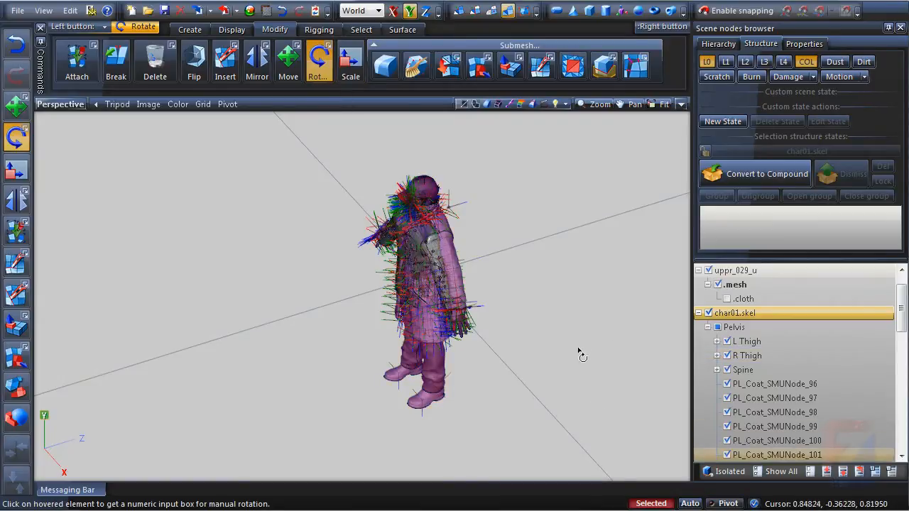
{"action": "middle_click_drag", "start_coordinate": [578, 348], "coordinate": [566, 368]}
{"action": "left_click", "coordinate": [529, 330]}
{"action": "type", "text": "180"}
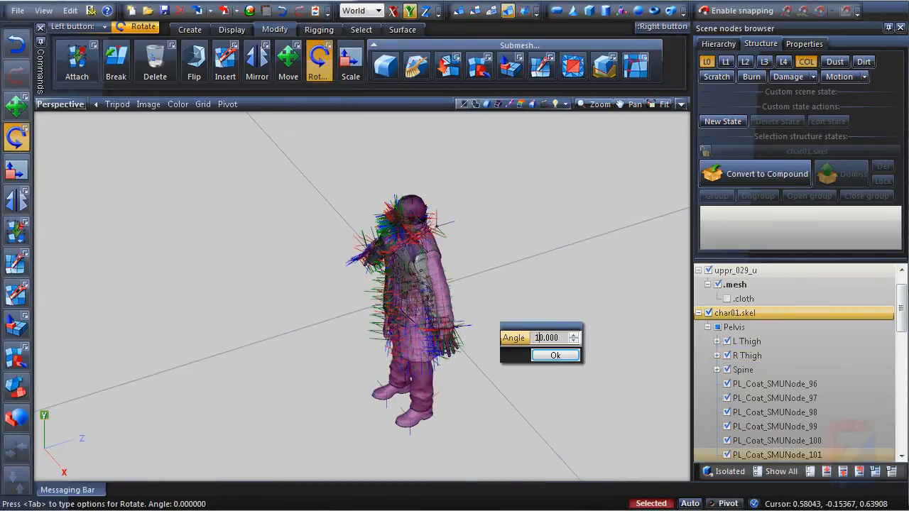
{"action": "left_click", "coordinate": [546, 357]}
{"action": "middle_click_drag", "start_coordinate": [543, 326], "coordinate": [544, 370]}
Switch back to the Move tool and set up a Front view alongside the perspective view.
{"action": "left_click", "coordinate": [290, 68]}
{"action": "scroll", "coordinate": [524, 254], "scroll_direction": "up", "scroll_amount": 5}
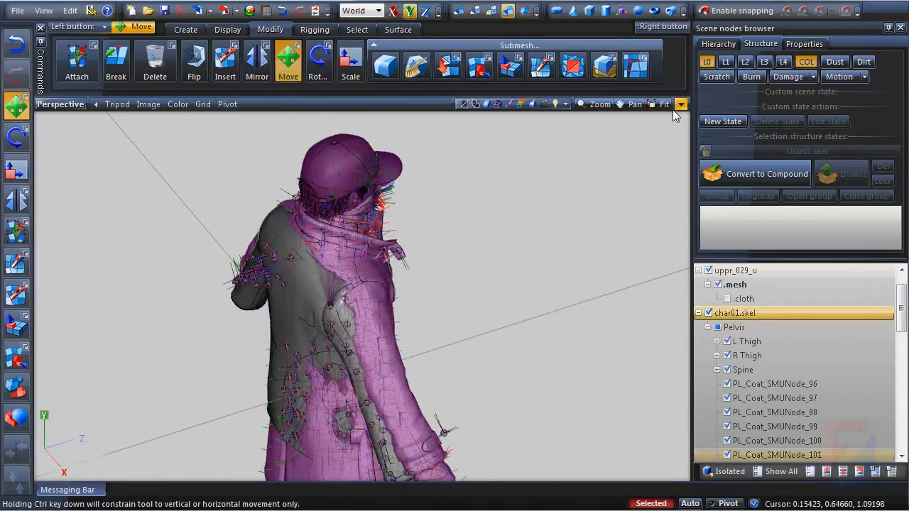
{"action": "left_click", "coordinate": [681, 105]}
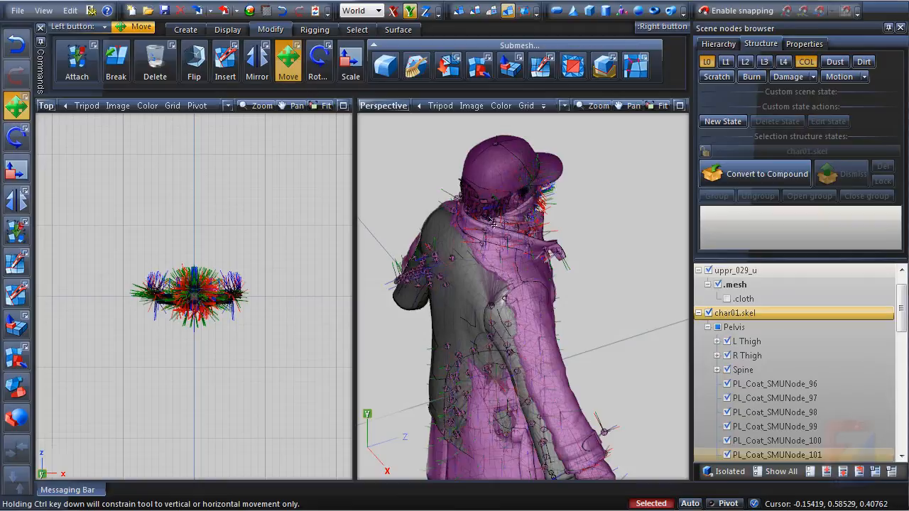
{"action": "left_click", "coordinate": [47, 106]}
{"action": "left_click", "coordinate": [78, 139]}
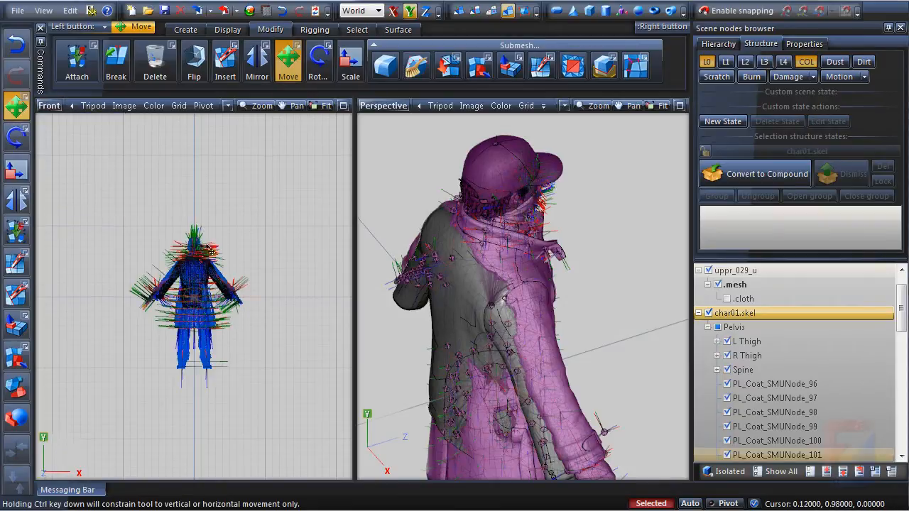
Maximize the Front view and adjust the character's height along Y to line its shoulders up with the jacket.
{"action": "middle_click_drag", "start_coordinate": [202, 262], "coordinate": [226, 289]}
{"action": "scroll", "coordinate": [226, 291], "scroll_direction": "up", "scroll_amount": 4}
{"action": "key", "text": "alt+w"}
{"action": "scroll", "coordinate": [423, 294], "scroll_direction": "up", "scroll_amount": 5}
{"action": "middle_click_drag", "start_coordinate": [424, 294], "coordinate": [362, 263]}
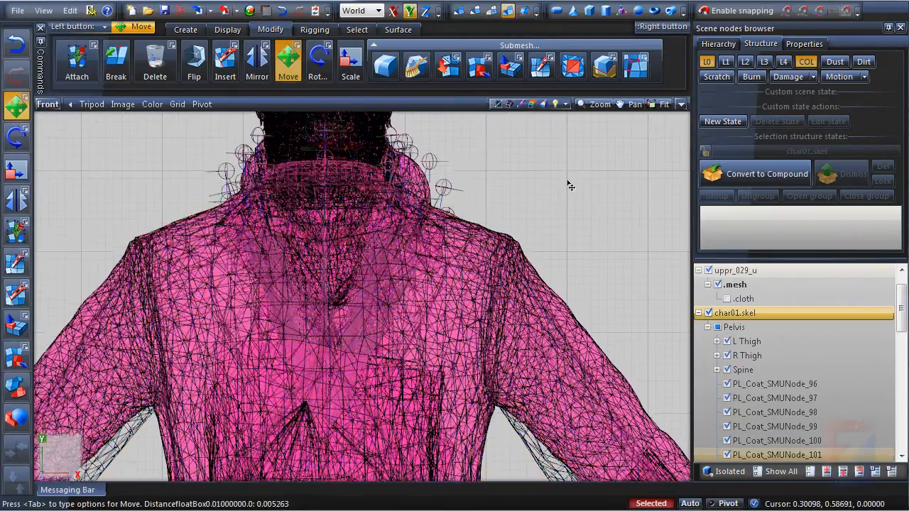
{"action": "scroll", "coordinate": [570, 186], "scroll_direction": "down", "scroll_amount": 5}
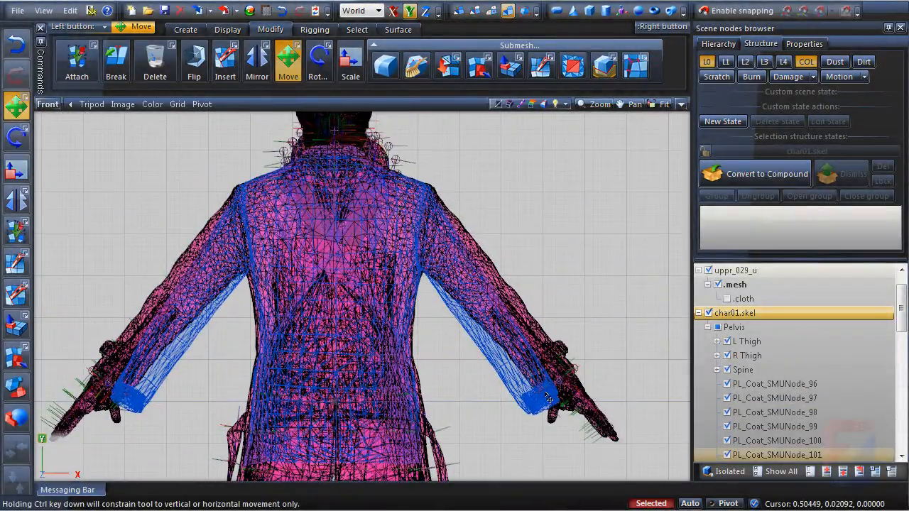
{"action": "scroll", "coordinate": [549, 399], "scroll_direction": "up", "scroll_amount": 8}
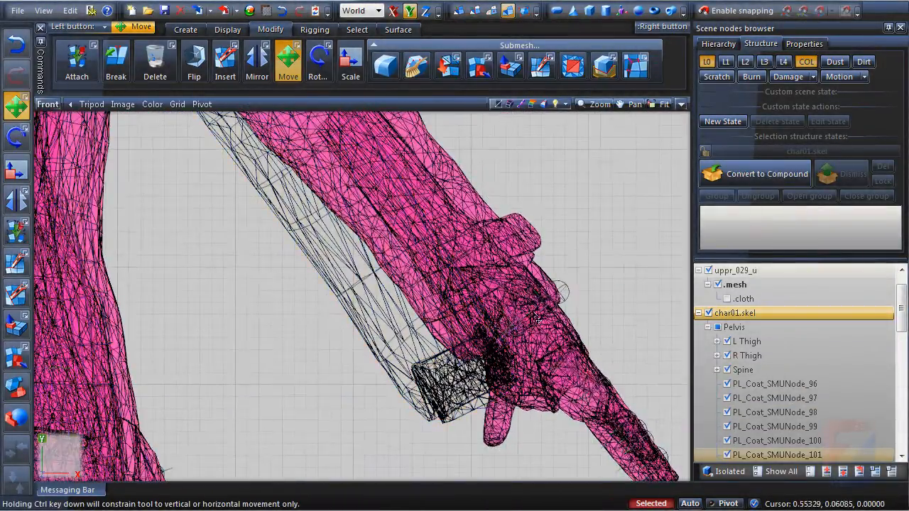
Rotate the character's two shoulder bones with Screen axes in the Front view so both arms follow the jacket sleeves.
{"action": "left_click", "coordinate": [314, 29]}
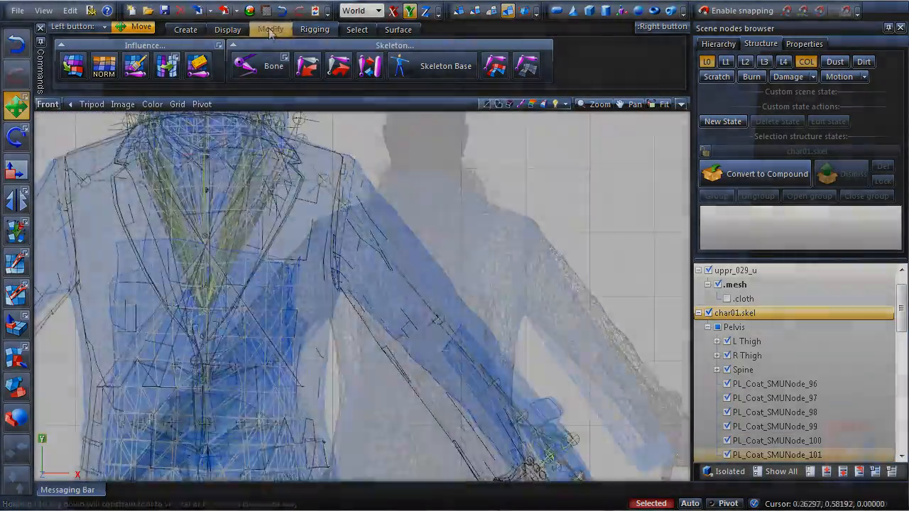
{"action": "left_click", "coordinate": [269, 30]}
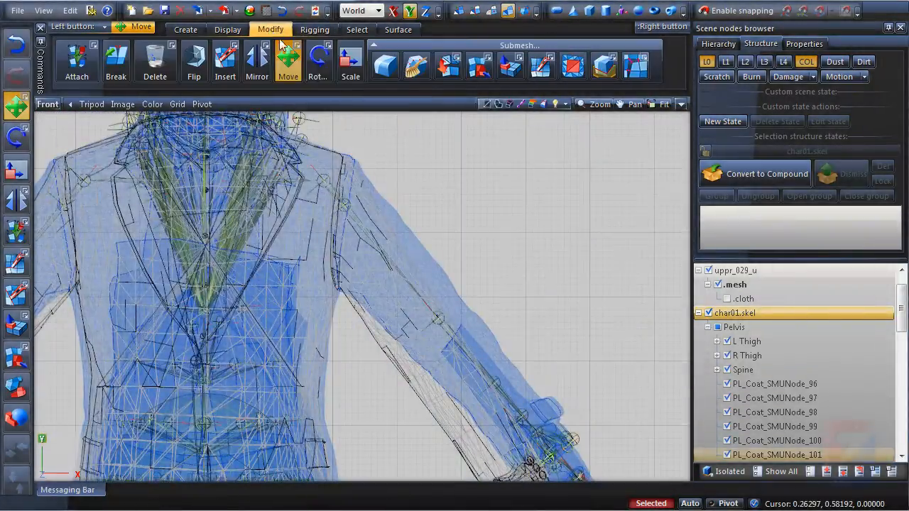
{"action": "left_click", "coordinate": [318, 62]}
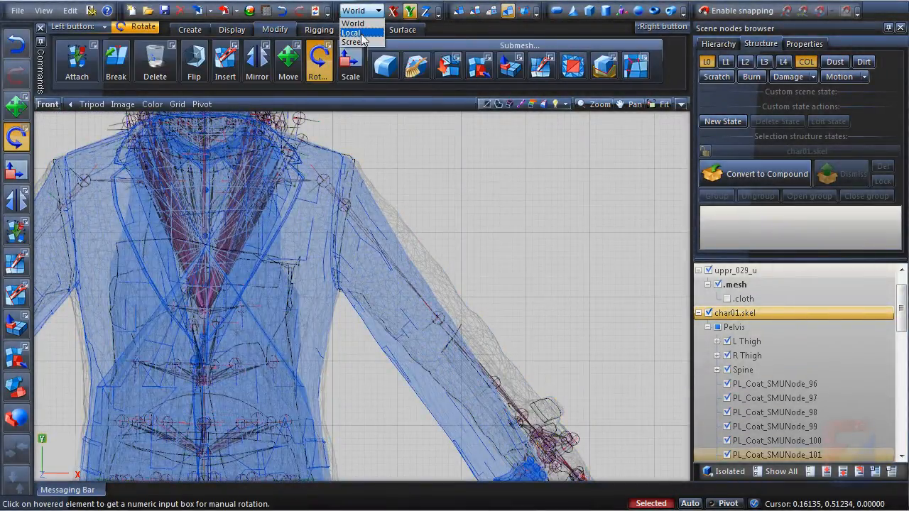
{"action": "left_click", "coordinate": [353, 43]}
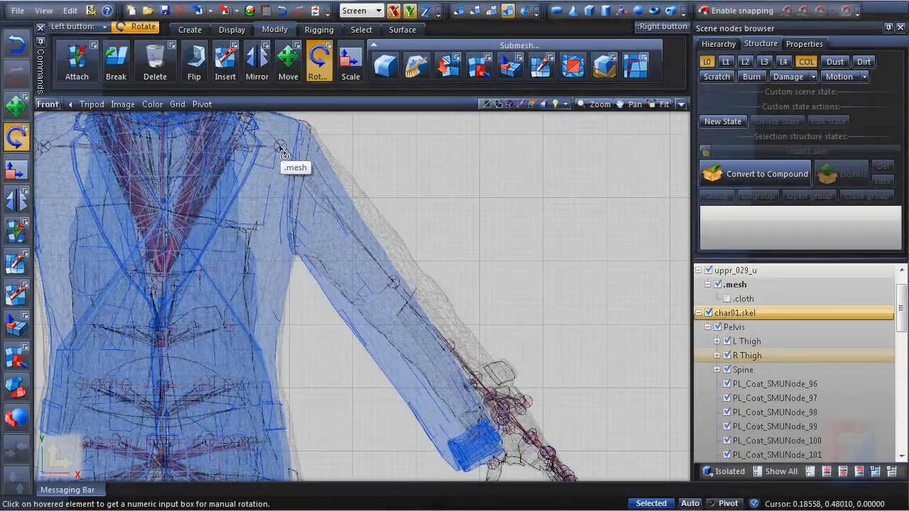
{"action": "left_click_drag", "start_coordinate": [282, 150], "coordinate": [296, 84]}
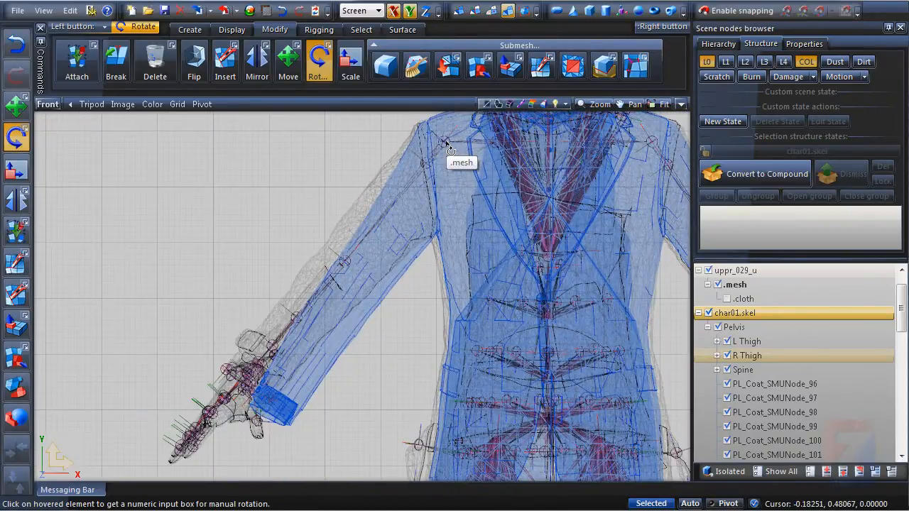
{"action": "left_click_drag", "start_coordinate": [449, 149], "coordinate": [469, 204]}
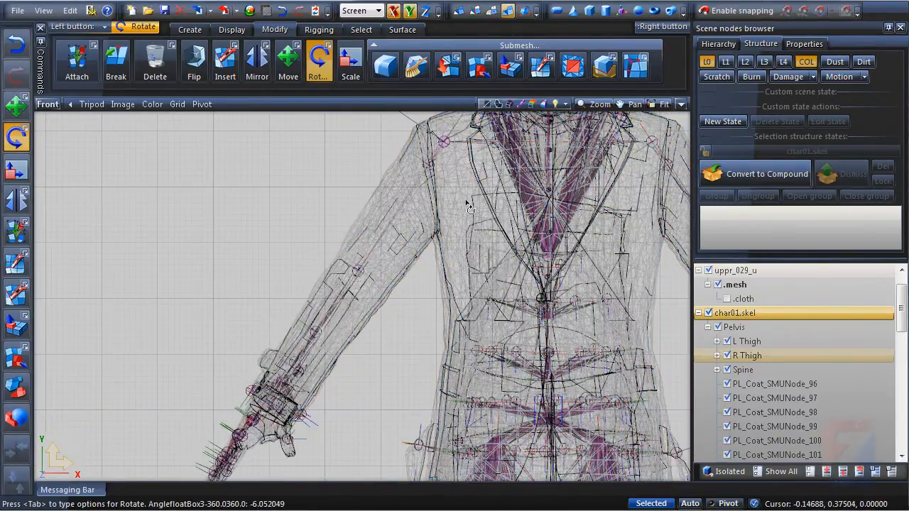
{"action": "left_click", "coordinate": [299, 75]}
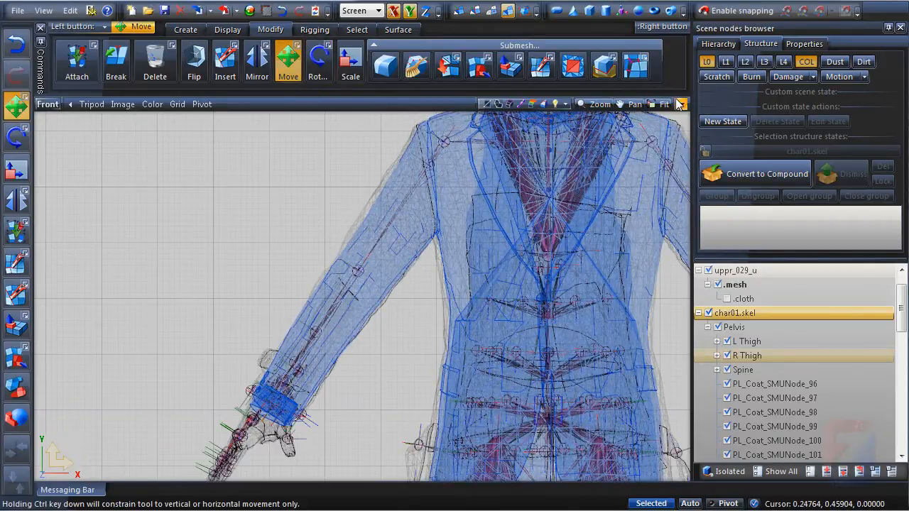
Set up a Top view and a Right view side by side in place of the Front and Perspective views.
{"action": "left_click", "coordinate": [718, 327]}
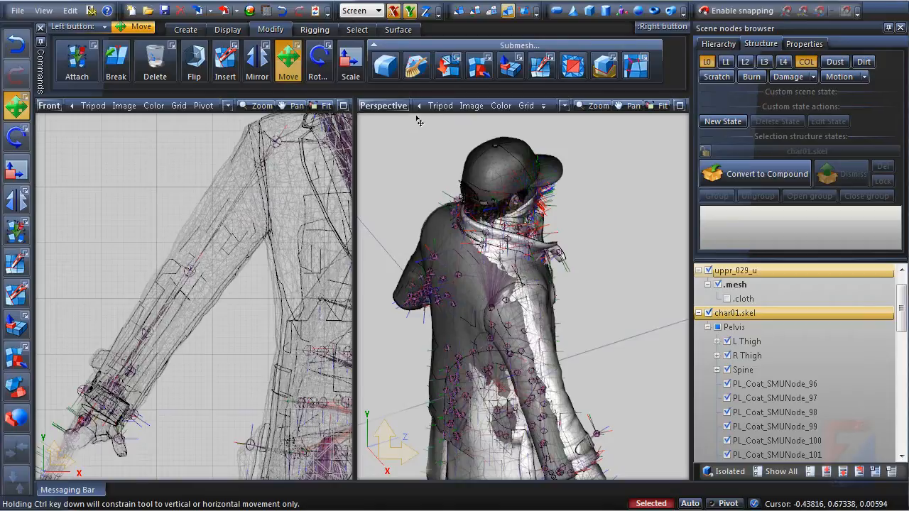
{"action": "left_click", "coordinate": [384, 105]}
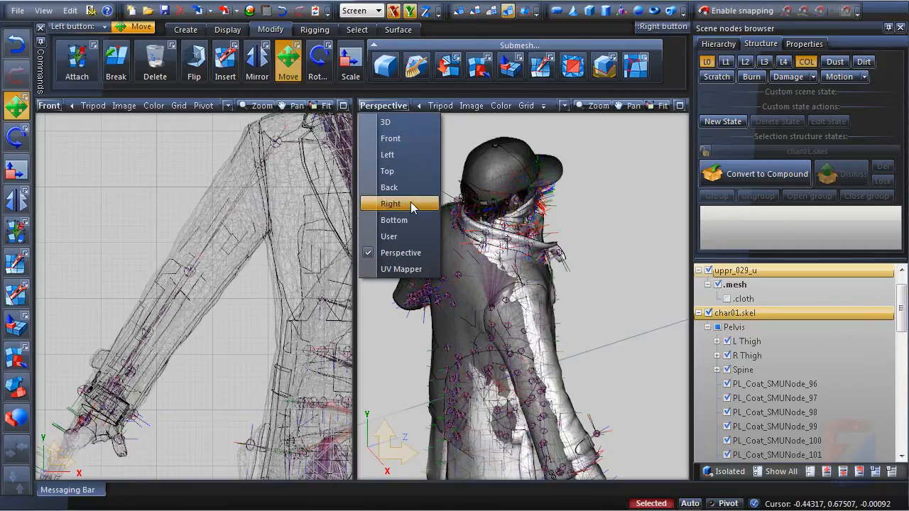
{"action": "left_click", "coordinate": [391, 204]}
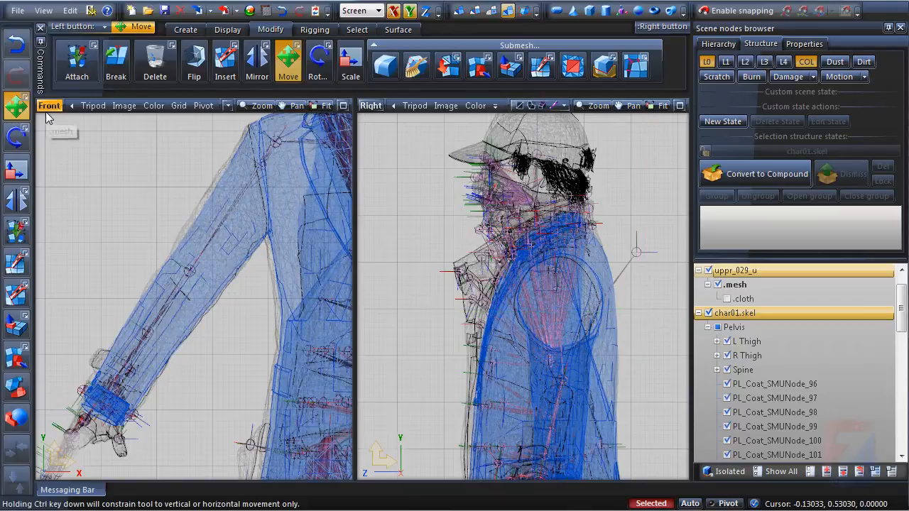
{"action": "left_click", "coordinate": [46, 108]}
{"action": "left_click", "coordinate": [80, 171]}
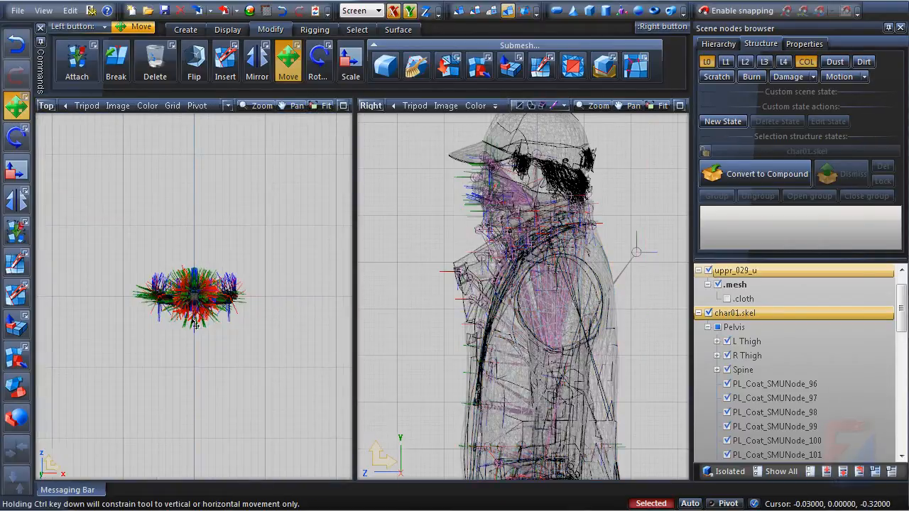
Maximize the Top view and frame one of the character's arms inside the jacket sleeve.
{"action": "left_click", "coordinate": [228, 106]}
{"action": "left_click", "coordinate": [239, 134]}
{"action": "left_click", "coordinate": [343, 106]}
{"action": "scroll", "coordinate": [388, 327], "scroll_direction": "up", "scroll_amount": 4}
{"action": "scroll", "coordinate": [343, 232], "scroll_direction": "up", "scroll_amount": 8}
{"action": "middle_click_drag", "start_coordinate": [343, 233], "coordinate": [543, 274]}
{"action": "scroll", "coordinate": [561, 306], "scroll_direction": "down", "scroll_amount": 3}
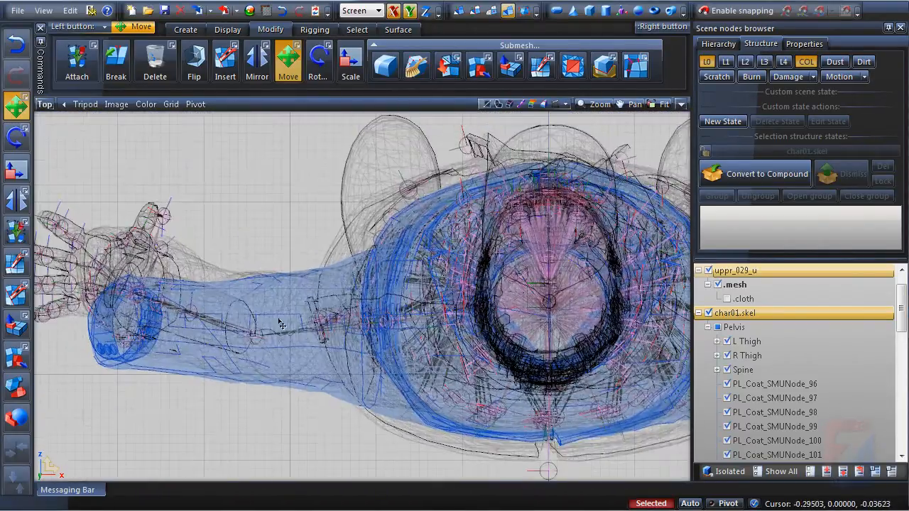
{"action": "middle_click_drag", "start_coordinate": [204, 311], "coordinate": [350, 313]}
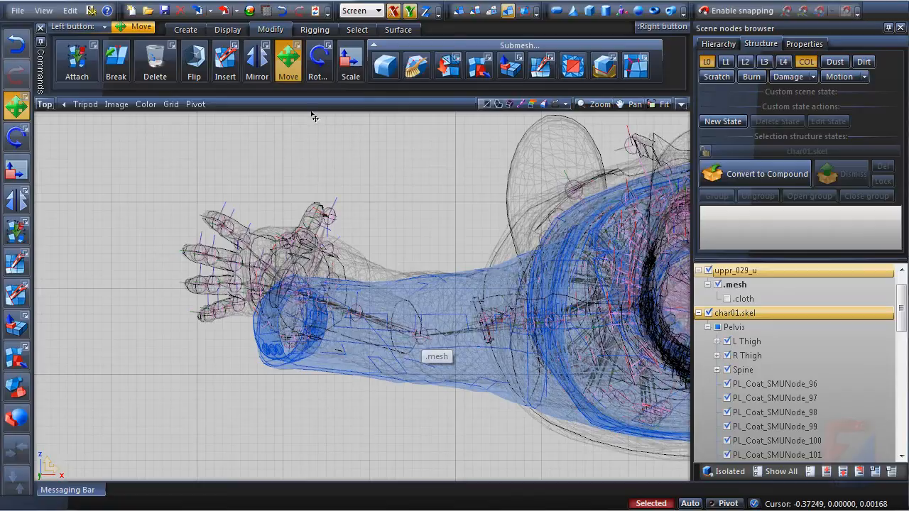
Rotate the character's two elbow bones in the Top view so both forearms line up with the jacket sleeves.
{"action": "left_click", "coordinate": [319, 60]}
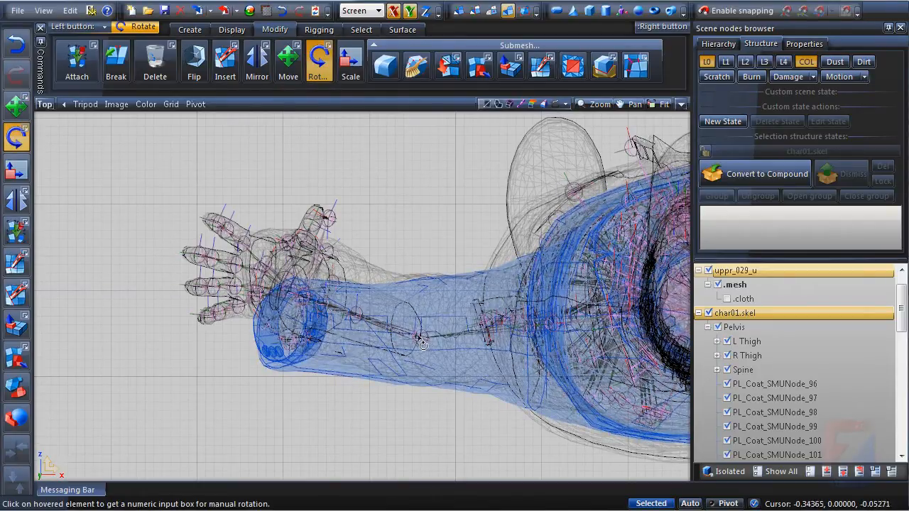
{"action": "left_click_drag", "start_coordinate": [425, 346], "coordinate": [405, 366]}
{"action": "left_click_drag", "start_coordinate": [458, 510], "coordinate": [461, 510]}
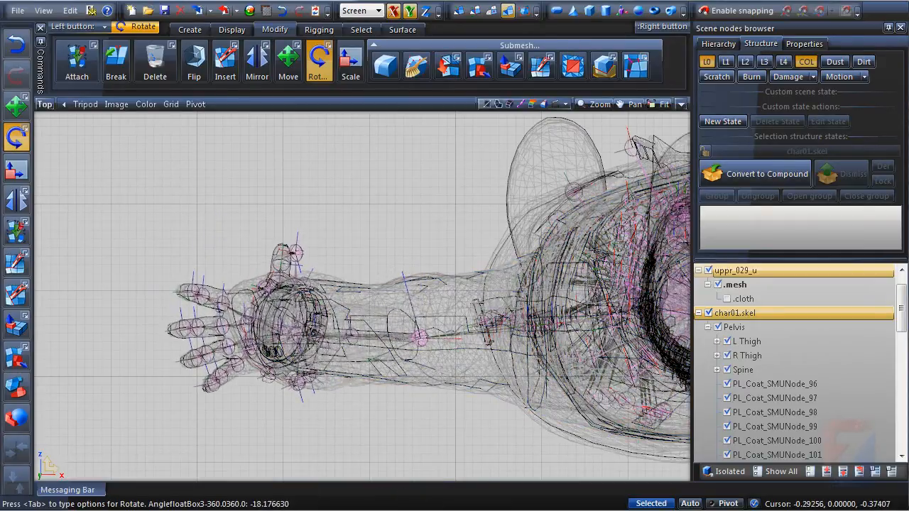
{"action": "scroll", "coordinate": [493, 247], "scroll_direction": "down", "scroll_amount": 1}
{"action": "middle_click_drag", "start_coordinate": [493, 247], "coordinate": [245, 195]}
{"action": "middle_click_drag", "start_coordinate": [624, 242], "coordinate": [387, 253]}
{"action": "scroll", "coordinate": [389, 261], "scroll_direction": "up", "scroll_amount": 3}
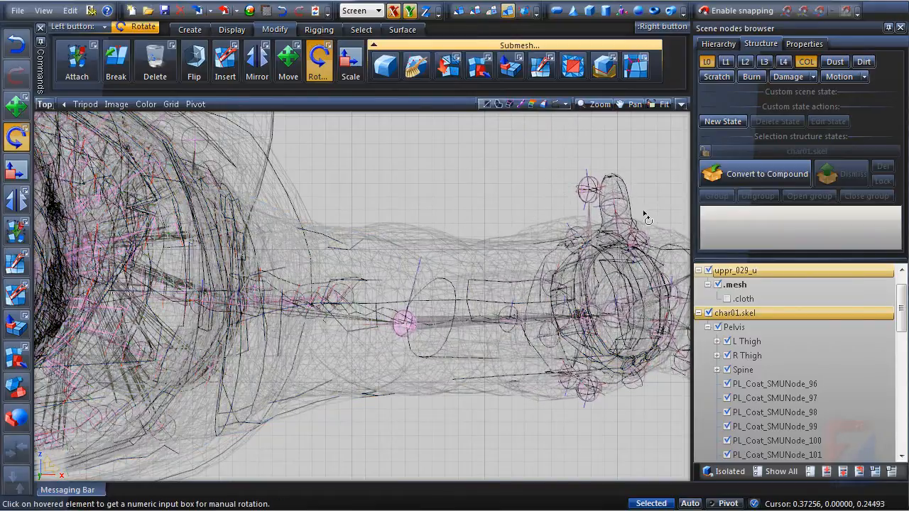
Change the Right view back to a Perspective view and inspect the posed coat character from front and back.
{"action": "left_click", "coordinate": [680, 104]}
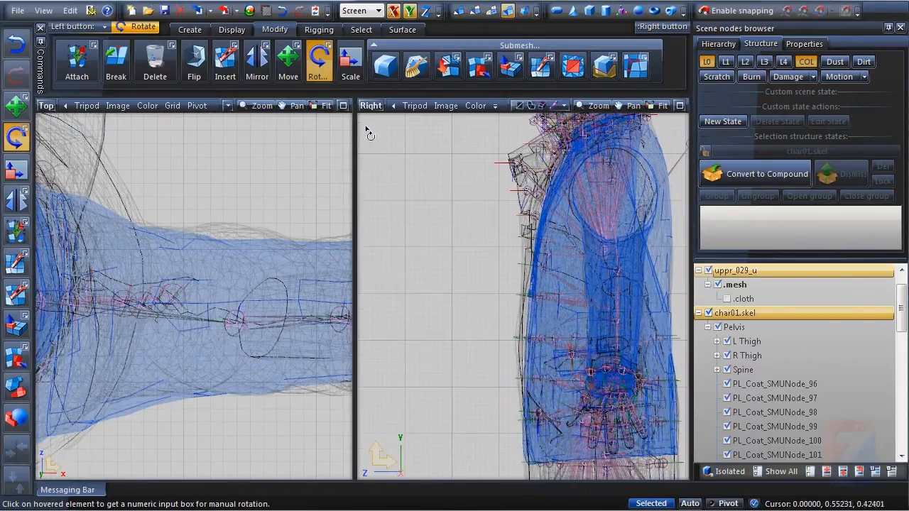
{"action": "left_click", "coordinate": [370, 105]}
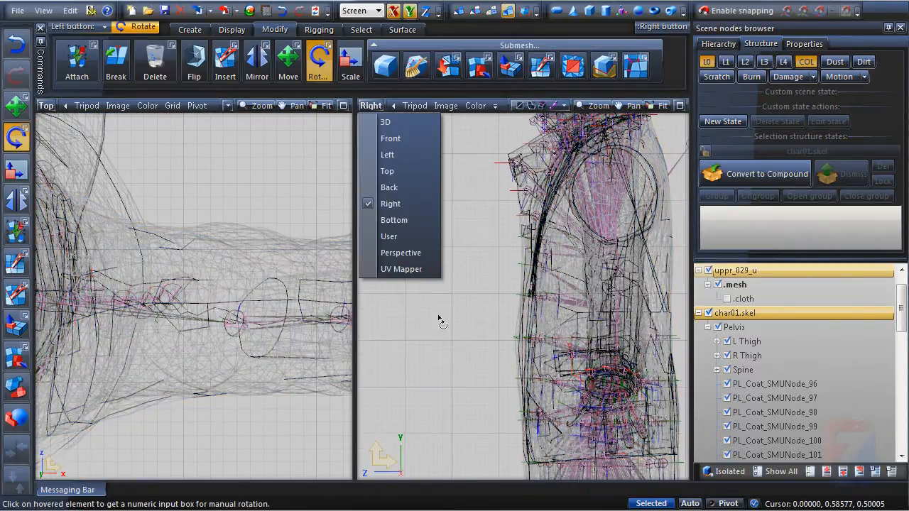
{"action": "left_click", "coordinate": [401, 252]}
{"action": "scroll", "coordinate": [523, 310], "scroll_direction": "up", "scroll_amount": 5}
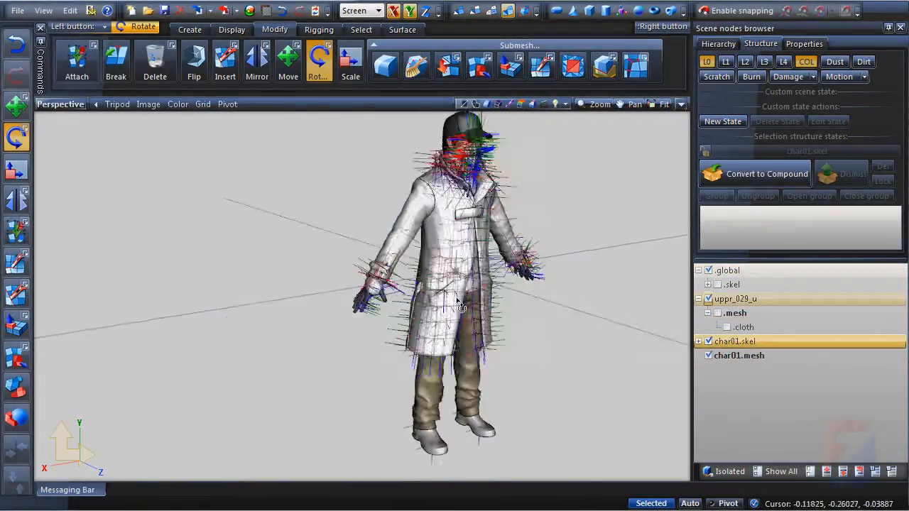
{"action": "scroll", "coordinate": [457, 302], "scroll_direction": "up", "scroll_amount": 4}
{"action": "middle_click_drag", "start_coordinate": [522, 329], "coordinate": [565, 358]}
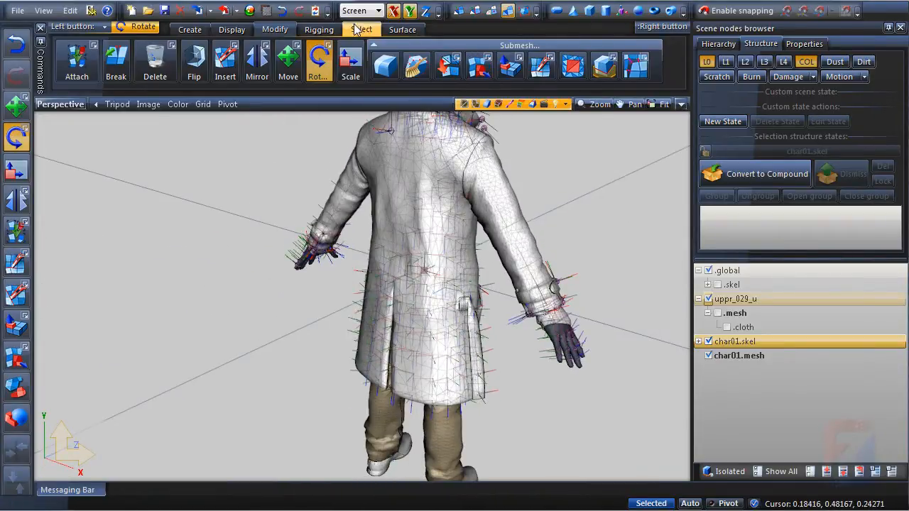
Unbind the char01.mesh coat character from its skeleton with Skin Unbind.
{"action": "left_click", "coordinate": [323, 32]}
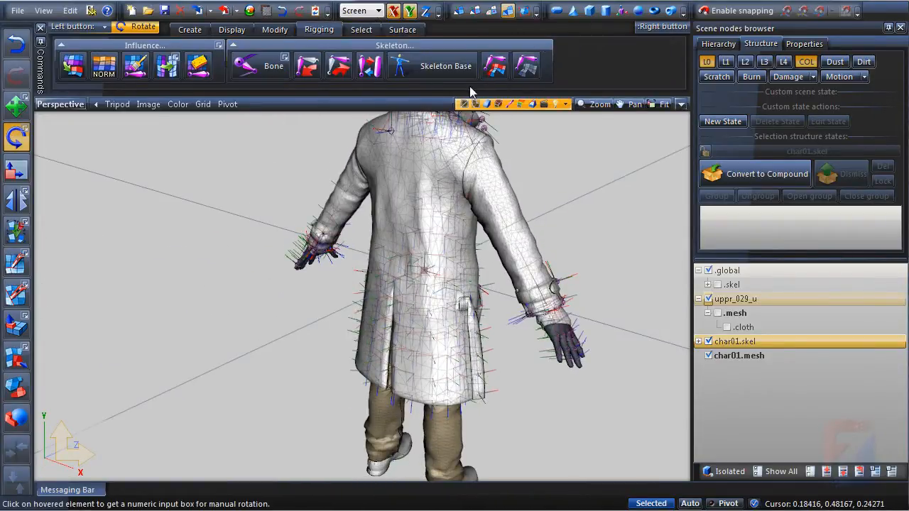
{"action": "left_click", "coordinate": [525, 65]}
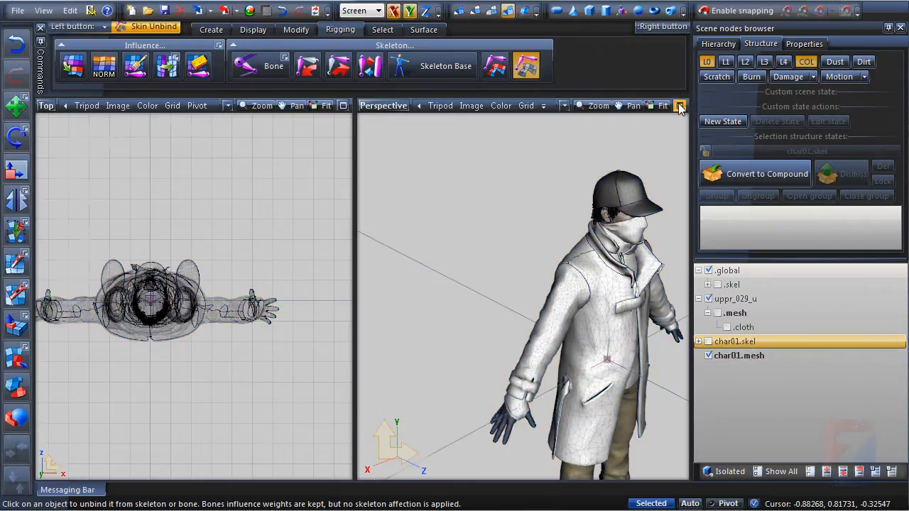
{"action": "left_click", "coordinate": [679, 107]}
{"action": "scroll", "coordinate": [547, 273], "scroll_direction": "down", "scroll_amount": 4}
{"action": "middle_click_drag", "start_coordinate": [547, 273], "coordinate": [422, 288]}
{"action": "scroll", "coordinate": [415, 281], "scroll_direction": "up", "scroll_amount": 5}
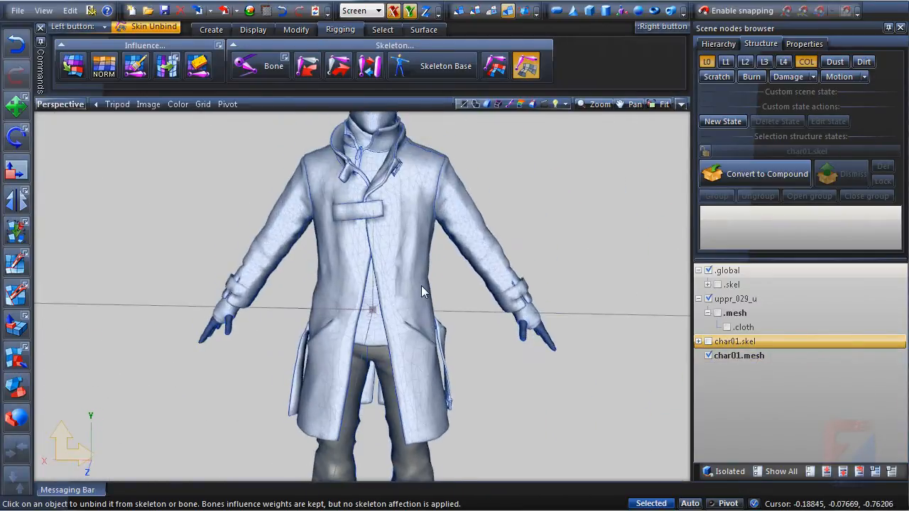
{"action": "left_click", "coordinate": [422, 286]}
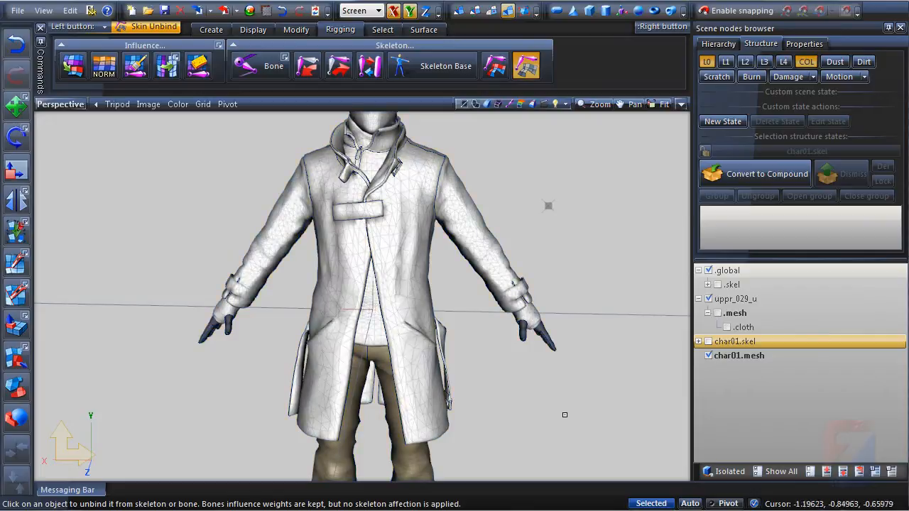
Delete the char01.skel skeleton from the scene.
{"action": "right_click", "coordinate": [741, 347]}
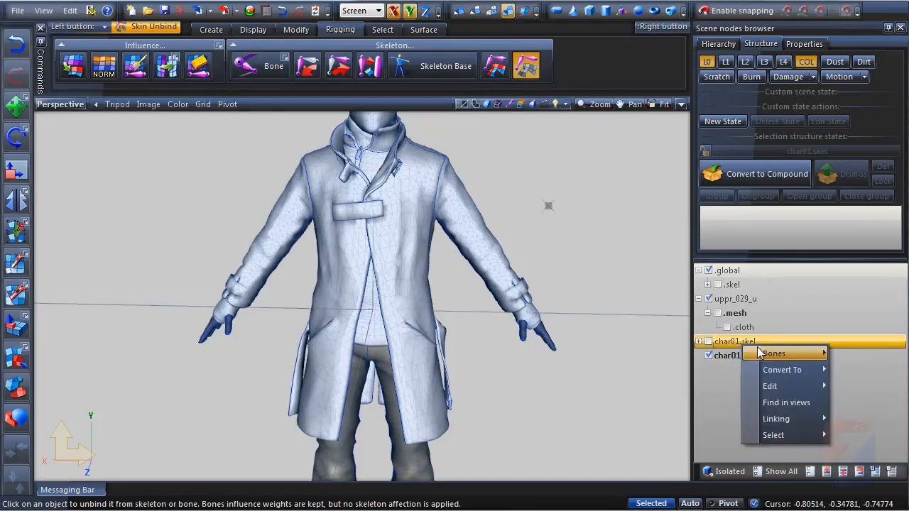
{"action": "mouse_move", "coordinate": [789, 387]}
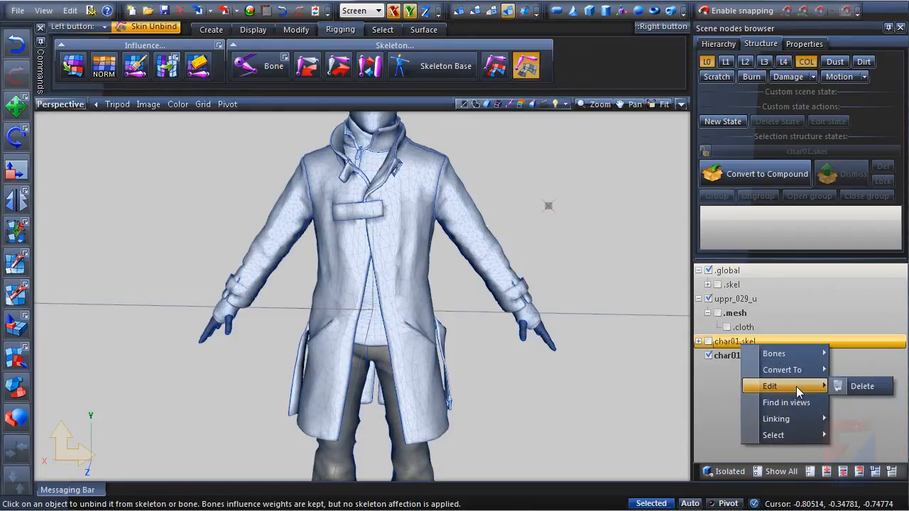
{"action": "left_click", "coordinate": [859, 384]}
Check how the coat fits over the uppr_029_u jacket, then delete char01.mesh from the scene.
{"action": "scroll", "coordinate": [523, 256], "scroll_direction": "down", "scroll_amount": 3}
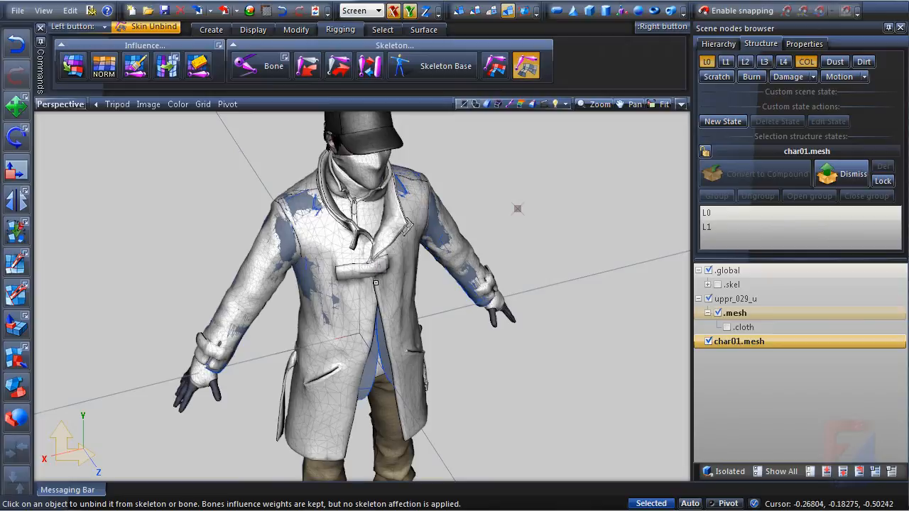
{"action": "middle_click_drag", "start_coordinate": [376, 283], "coordinate": [222, 165]}
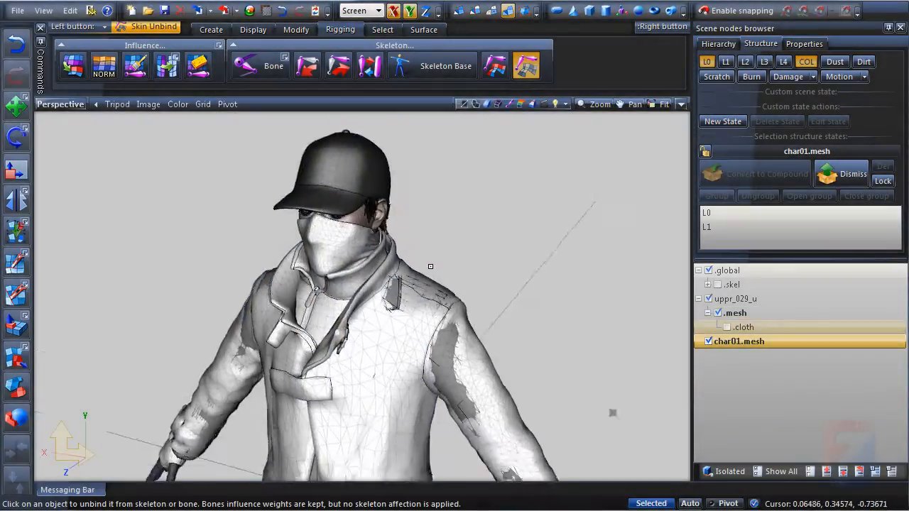
{"action": "scroll", "coordinate": [431, 263], "scroll_direction": "up", "scroll_amount": 3}
{"action": "key", "text": "Delete"}
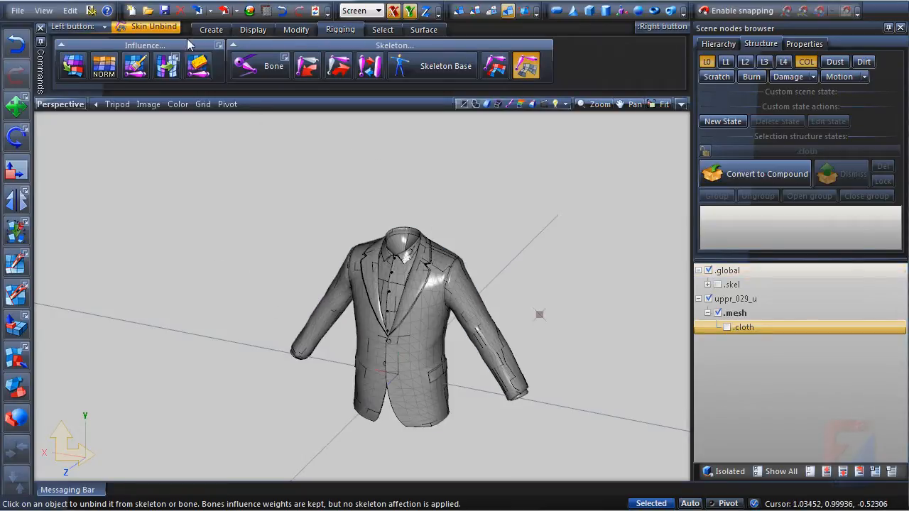
Choose tutorial.z3d in the uppr_029_u folder as the file to merge into the scene.
{"action": "left_click", "coordinate": [17, 11]}
{"action": "left_click", "coordinate": [44, 93]}
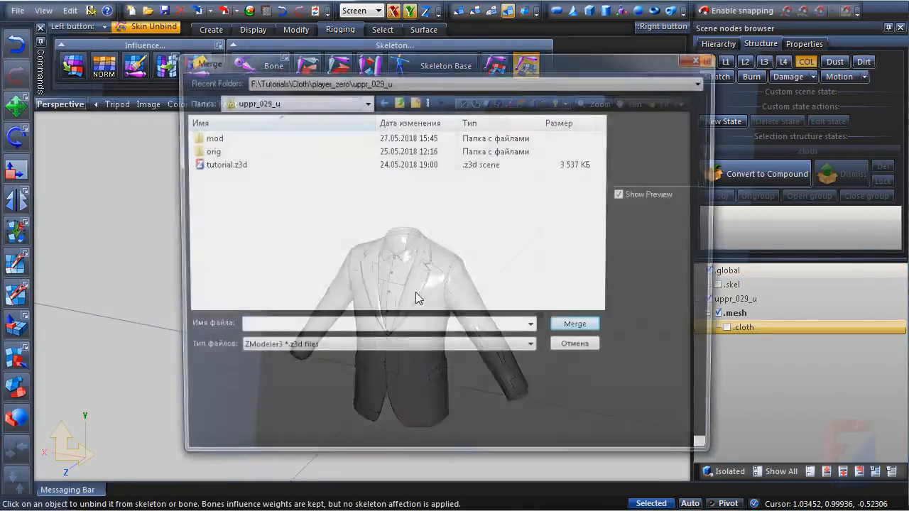
{"action": "left_click", "coordinate": [220, 164]}
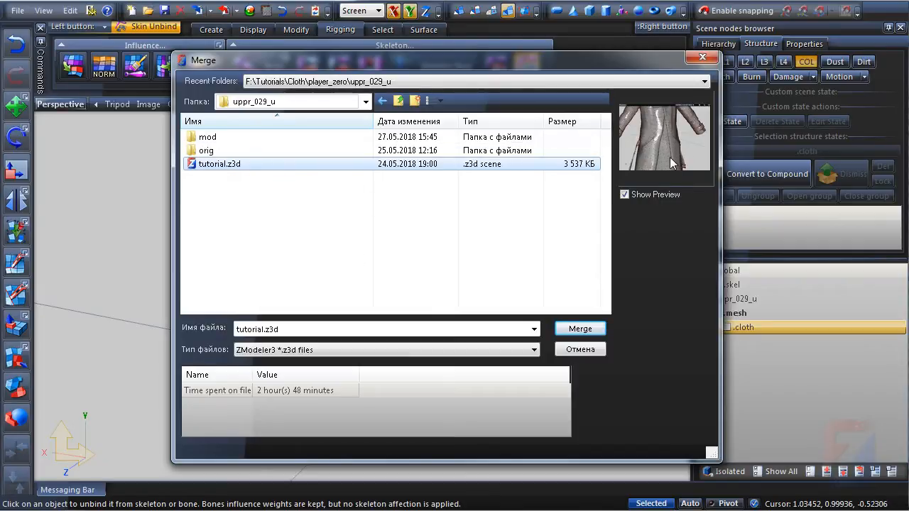
{"action": "left_click", "coordinate": [280, 394]}
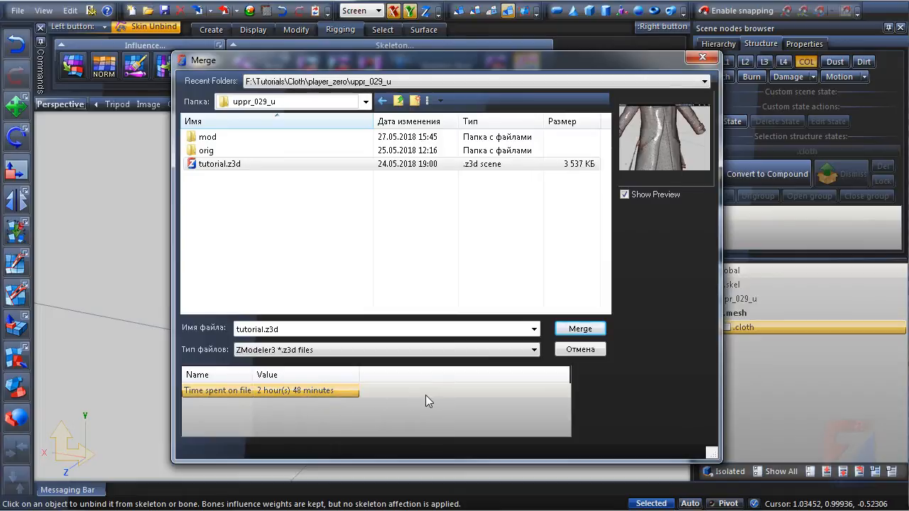
{"action": "left_click", "coordinate": [580, 330]}
Merge only the .mesh and .cloth nodes of the tutorial file into the current scene.
{"action": "left_click_drag", "start_coordinate": [415, 142], "coordinate": [416, 287]}
{"action": "left_click", "coordinate": [252, 244]}
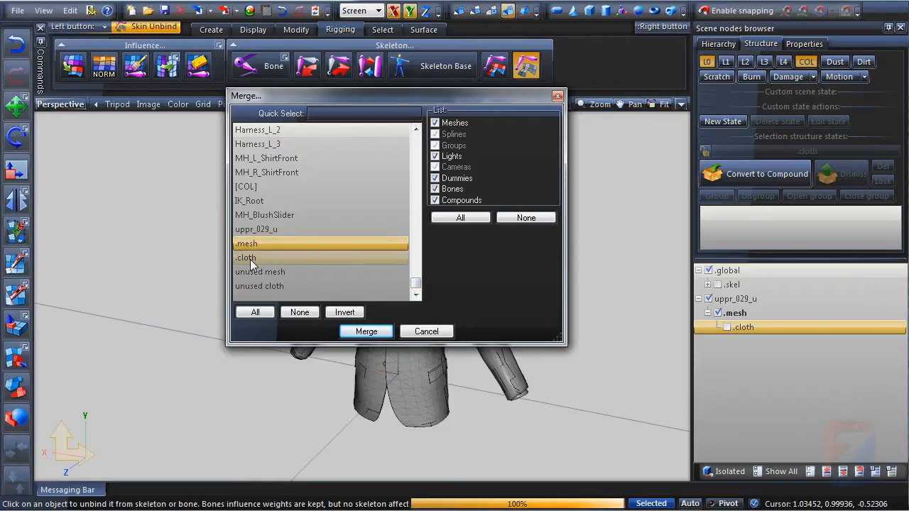
{"action": "left_click", "coordinate": [251, 259], "text": "ctrl"}
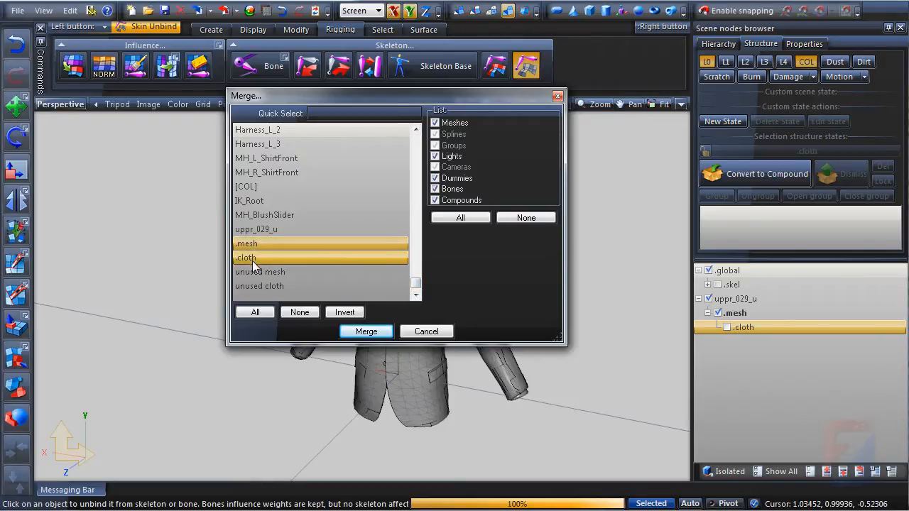
{"action": "left_click", "coordinate": [367, 331]}
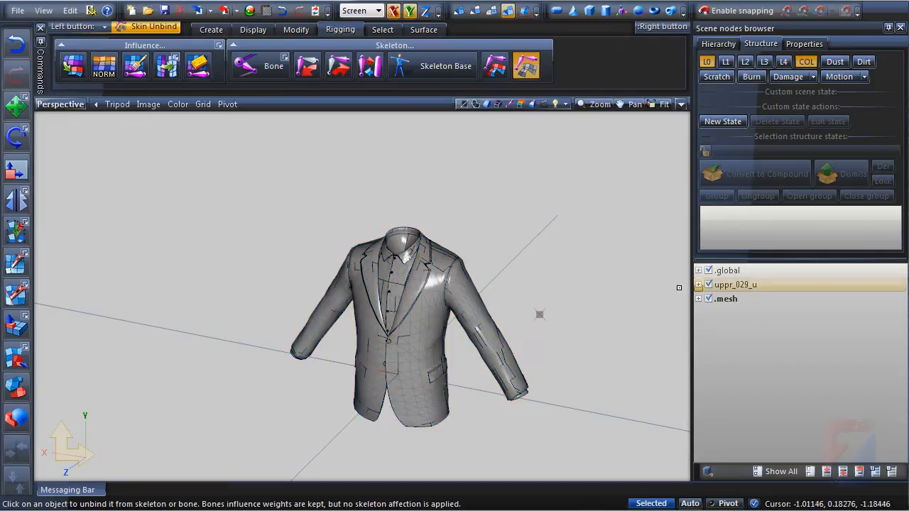
Hide .global and uppr_029_u so only the merged .mesh coat is displayed at L0, and inspect it from several sides.
{"action": "left_click", "coordinate": [708, 285]}
{"action": "left_click", "coordinate": [708, 271]}
{"action": "left_click", "coordinate": [707, 295]}
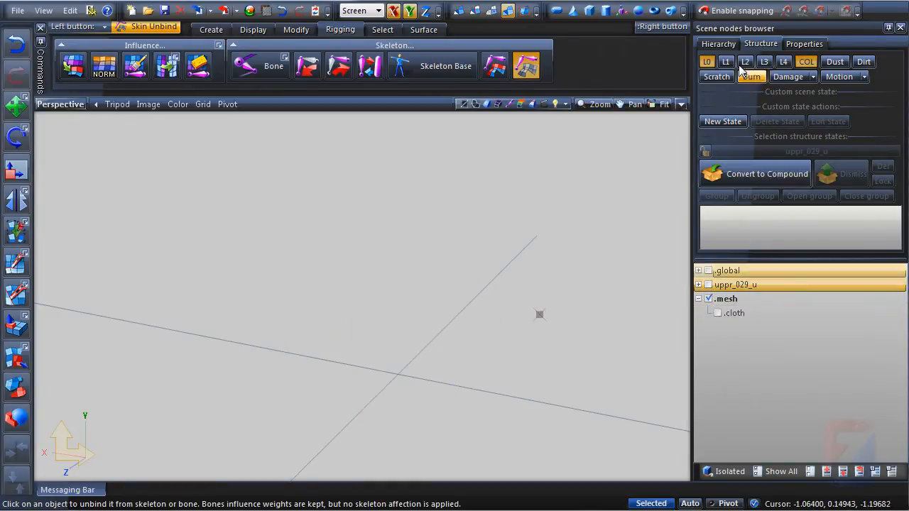
{"action": "left_click", "coordinate": [706, 65]}
{"action": "middle_click_drag", "start_coordinate": [568, 266], "coordinate": [578, 179]}
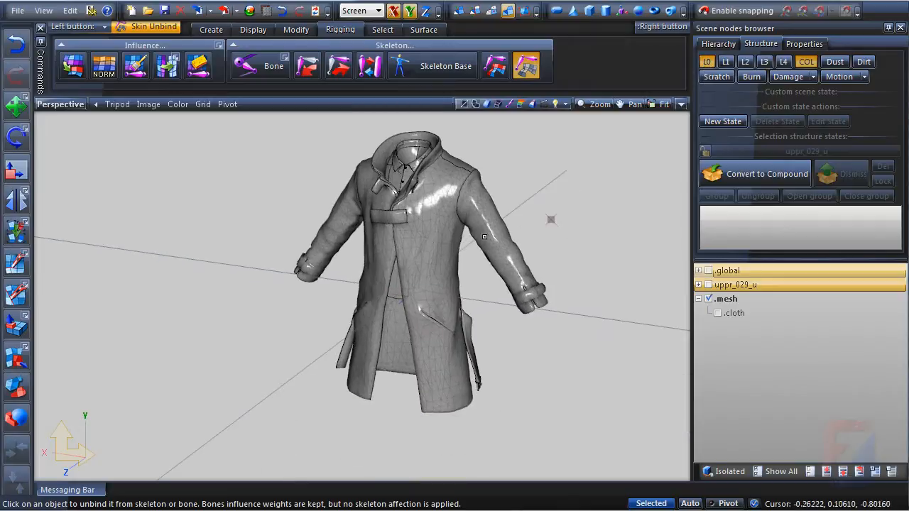
{"action": "scroll", "coordinate": [459, 237], "scroll_direction": "down", "scroll_amount": 1}
{"action": "scroll", "coordinate": [461, 228], "scroll_direction": "up", "scroll_amount": 4}
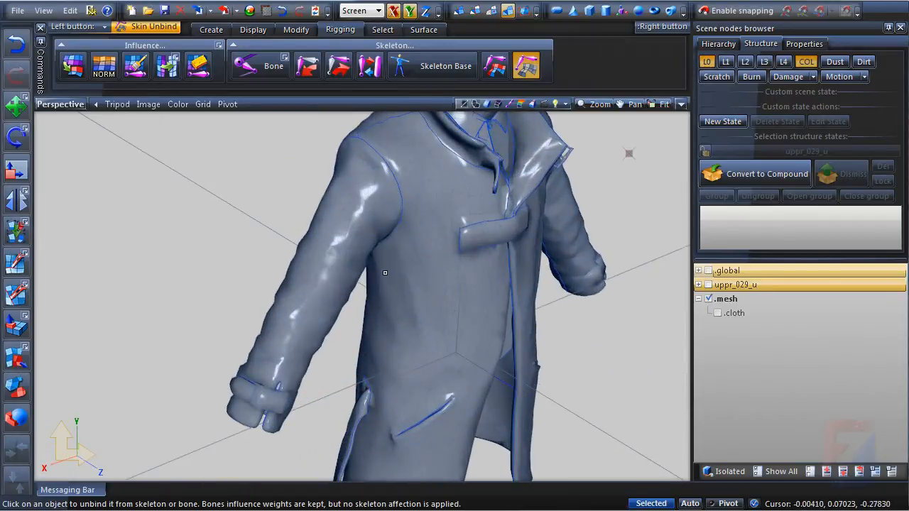
{"action": "scroll", "coordinate": [455, 253], "scroll_direction": "down", "scroll_amount": 3}
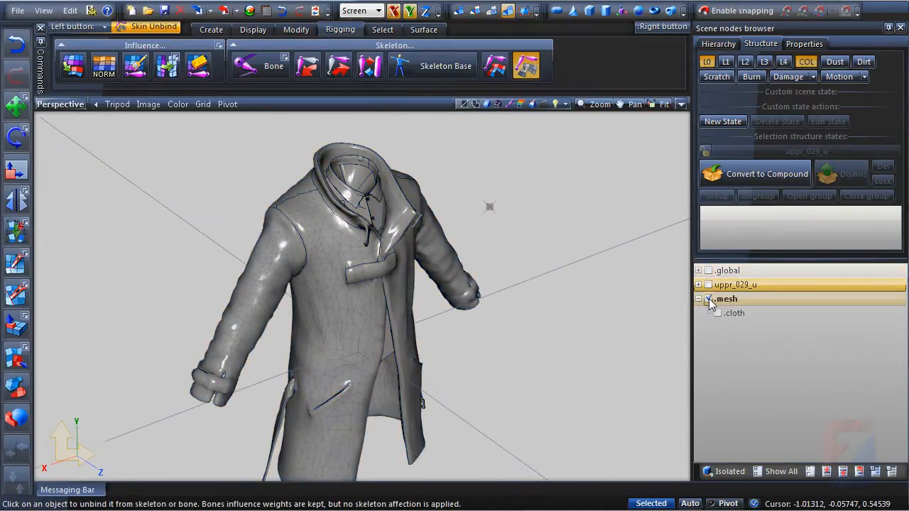
Hide the coat's .mesh, show only its .cloth node, and switch to vertices level.
{"action": "left_click", "coordinate": [708, 299]}
{"action": "left_click", "coordinate": [719, 313]}
{"action": "key", "text": "1"}
{"action": "scroll", "coordinate": [526, 264], "scroll_direction": "down", "scroll_amount": 2}
{"action": "mouse_move", "coordinate": [527, 264]}
{"action": "middle_mouse_down"}
{"action": "mouse_move", "coordinate": [505, 227]}
{"action": "mouse_move", "coordinate": [528, 265]}
{"action": "mouse_move", "coordinate": [524, 274]}
{"action": "middle_mouse_up"}
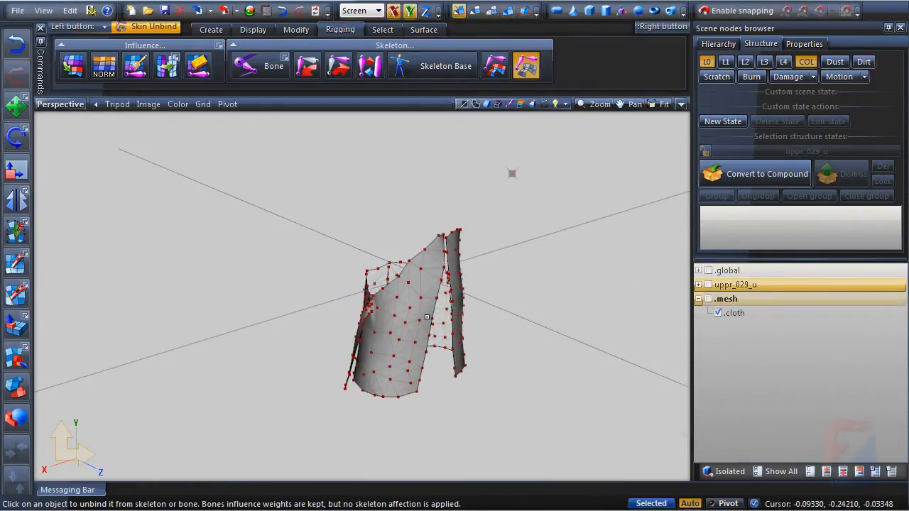
Select all vertices of the .cloth mesh and open its properties to check the vertex count.
{"action": "middle_click_drag", "start_coordinate": [511, 173], "coordinate": [532, 112]}
{"action": "middle_click_drag", "start_coordinate": [516, 312], "coordinate": [388, 295]}
{"action": "left_click_drag", "start_coordinate": [221, 170], "coordinate": [523, 469]}
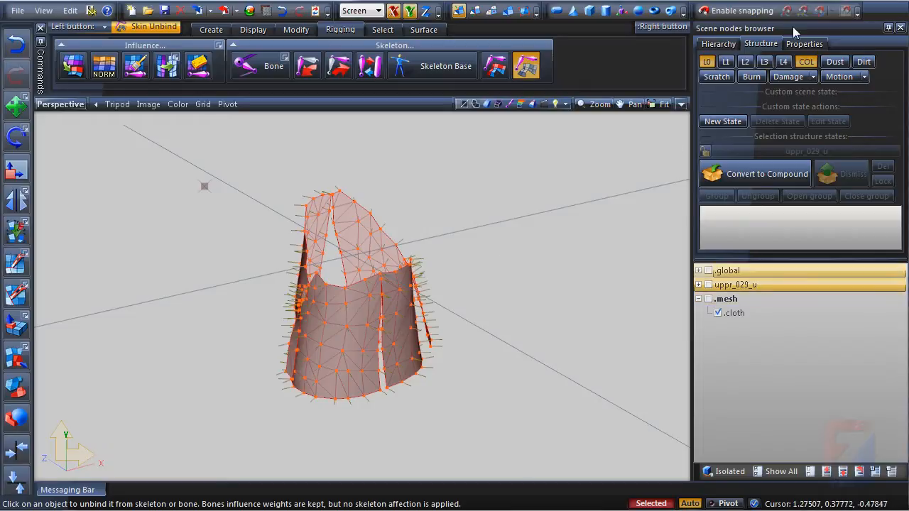
{"action": "left_click", "coordinate": [805, 44]}
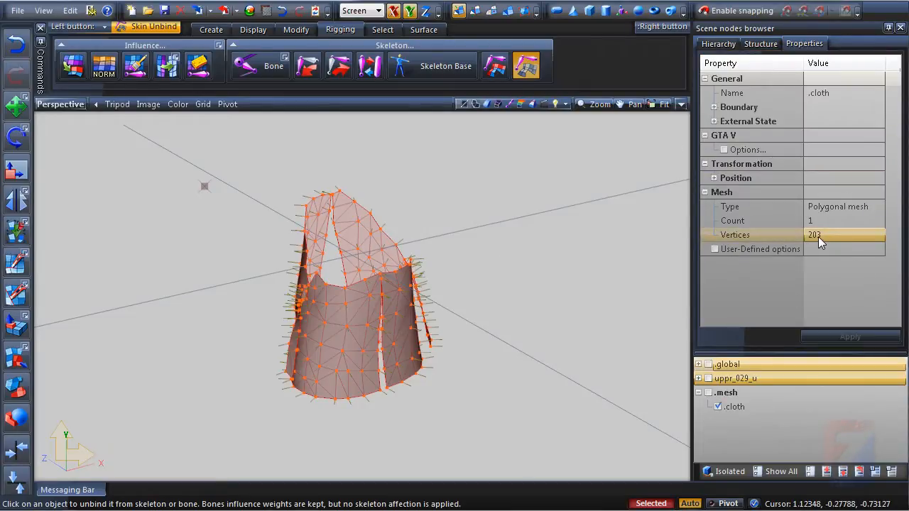
Clear the vertex selection on the .cloth mesh and examine its lower hem from several sides.
{"action": "middle_click_drag", "start_coordinate": [548, 284], "coordinate": [466, 205]}
{"action": "key", "text": "Escape"}
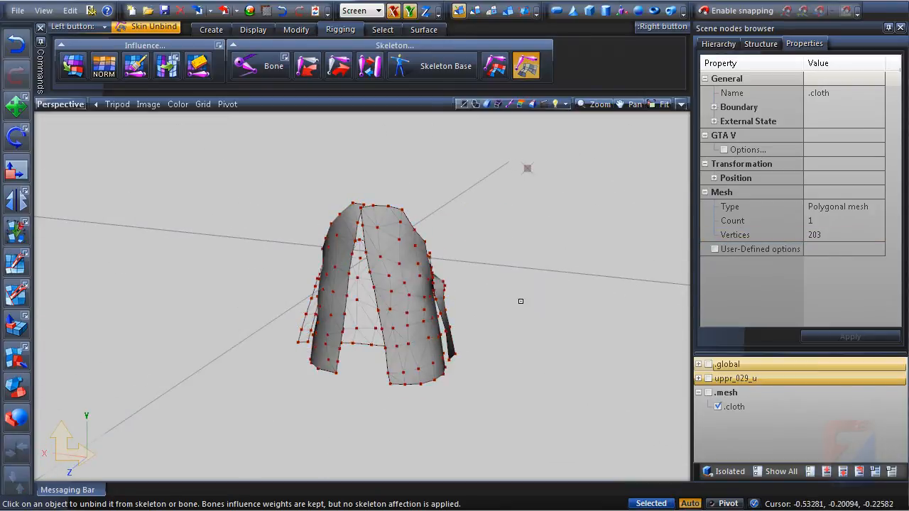
{"action": "middle_click_drag", "start_coordinate": [503, 294], "coordinate": [508, 271]}
{"action": "scroll", "coordinate": [386, 350], "scroll_direction": "up", "scroll_amount": 3}
{"action": "scroll", "coordinate": [395, 350], "scroll_direction": "up", "scroll_amount": 3}
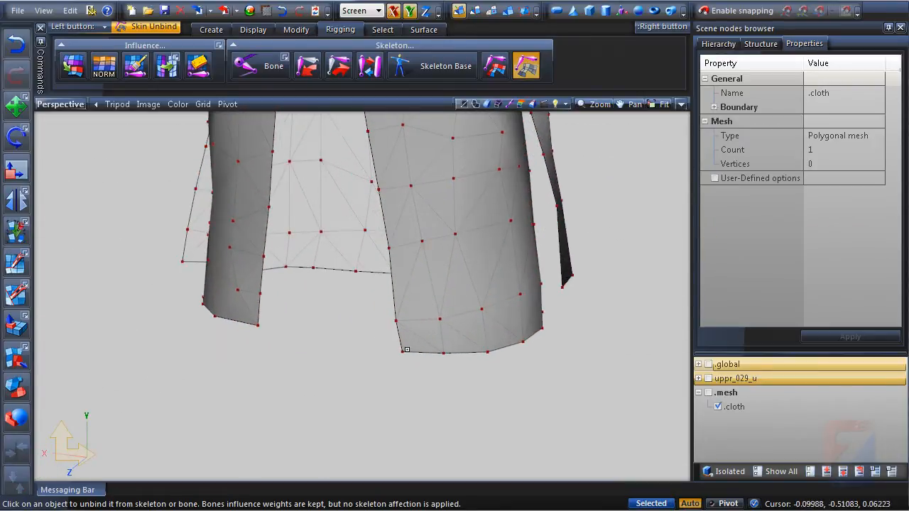
{"action": "middle_click_drag", "start_coordinate": [404, 348], "coordinate": [471, 353]}
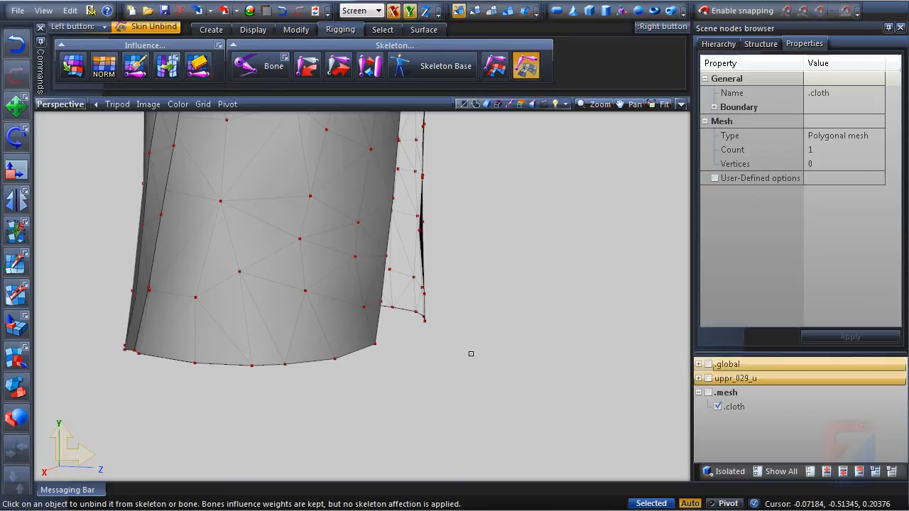
Show the .mesh coat together with .cloth and examine how closely the cloth follows the coat's hem and openings.
{"action": "left_click", "coordinate": [709, 393]}
{"action": "mouse_move", "coordinate": [582, 371]}
{"action": "middle_mouse_down"}
{"action": "mouse_move", "coordinate": [564, 353]}
{"action": "mouse_move", "coordinate": [518, 362]}
{"action": "mouse_move", "coordinate": [500, 378]}
{"action": "mouse_move", "coordinate": [585, 374]}
{"action": "mouse_move", "coordinate": [597, 360]}
{"action": "mouse_move", "coordinate": [641, 367]}
{"action": "mouse_move", "coordinate": [622, 375]}
{"action": "mouse_move", "coordinate": [547, 365]}
{"action": "mouse_move", "coordinate": [499, 343]}
{"action": "mouse_move", "coordinate": [404, 352]}
{"action": "middle_mouse_up"}
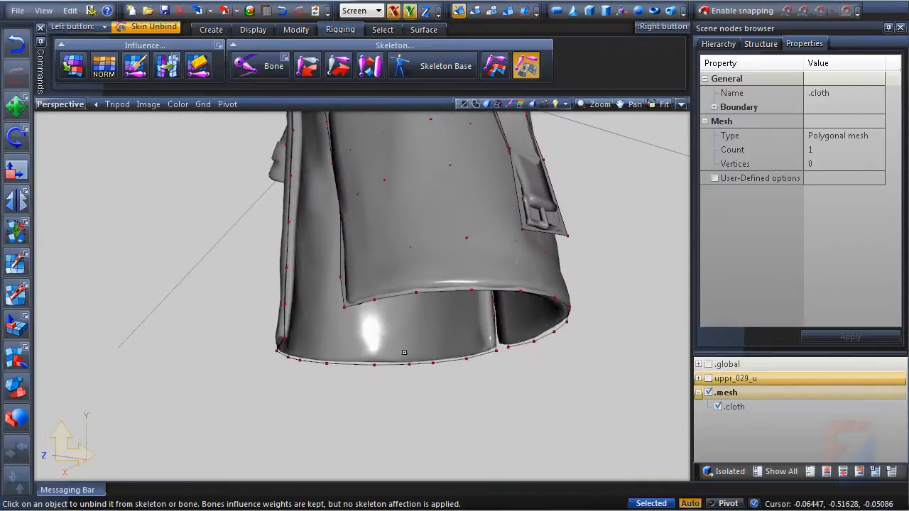
{"action": "scroll", "coordinate": [284, 337], "scroll_direction": "up", "scroll_amount": 5}
{"action": "mouse_move", "coordinate": [284, 337]}
{"action": "middle_mouse_down"}
{"action": "mouse_move", "coordinate": [288, 319]}
{"action": "mouse_move", "coordinate": [302, 346]}
{"action": "mouse_move", "coordinate": [341, 293]}
{"action": "mouse_move", "coordinate": [511, 197]}
{"action": "mouse_move", "coordinate": [466, 234]}
{"action": "mouse_move", "coordinate": [476, 244]}
{"action": "mouse_move", "coordinate": [478, 290]}
{"action": "mouse_move", "coordinate": [467, 276]}
{"action": "mouse_move", "coordinate": [493, 252]}
{"action": "mouse_move", "coordinate": [479, 249]}
{"action": "mouse_move", "coordinate": [566, 284]}
{"action": "mouse_move", "coordinate": [561, 272]}
{"action": "mouse_move", "coordinate": [438, 412]}
{"action": "mouse_move", "coordinate": [430, 334]}
{"action": "mouse_move", "coordinate": [426, 377]}
{"action": "mouse_move", "coordinate": [435, 376]}
{"action": "mouse_move", "coordinate": [365, 377]}
{"action": "mouse_move", "coordinate": [475, 353]}
{"action": "mouse_move", "coordinate": [324, 343]}
{"action": "mouse_move", "coordinate": [365, 348]}
{"action": "mouse_move", "coordinate": [320, 353]}
{"action": "mouse_move", "coordinate": [361, 312]}
{"action": "mouse_move", "coordinate": [365, 423]}
{"action": "mouse_move", "coordinate": [349, 389]}
{"action": "middle_mouse_up"}
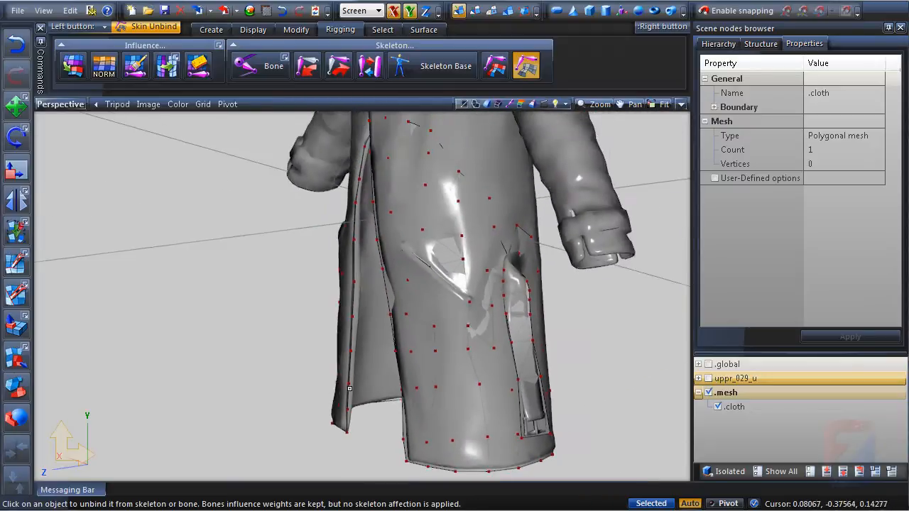
{"action": "middle_click_drag", "start_coordinate": [404, 329], "coordinate": [439, 282]}
{"action": "scroll", "coordinate": [424, 325], "scroll_direction": "up", "scroll_amount": 3}
{"action": "left_click", "coordinate": [331, 322]}
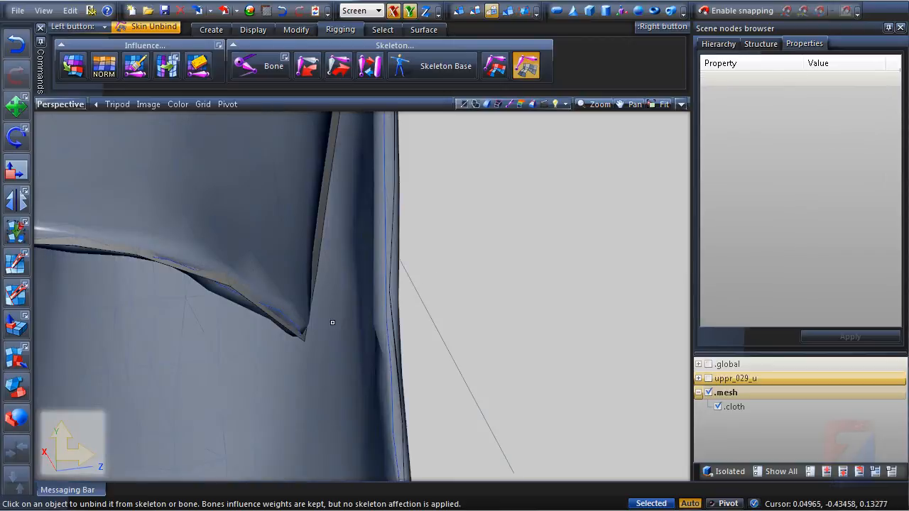
Try to move vertices at the lower corner of the .mesh coat, and undo the change.
{"action": "key", "text": "space"}
{"action": "middle_click_drag", "start_coordinate": [357, 321], "coordinate": [416, 287]}
{"action": "key", "text": "1"}
{"action": "scroll", "coordinate": [402, 248], "scroll_direction": "up", "scroll_amount": 2}
{"action": "key", "text": "m"}
{"action": "left_click_drag", "start_coordinate": [428, 192], "coordinate": [390, 226]}
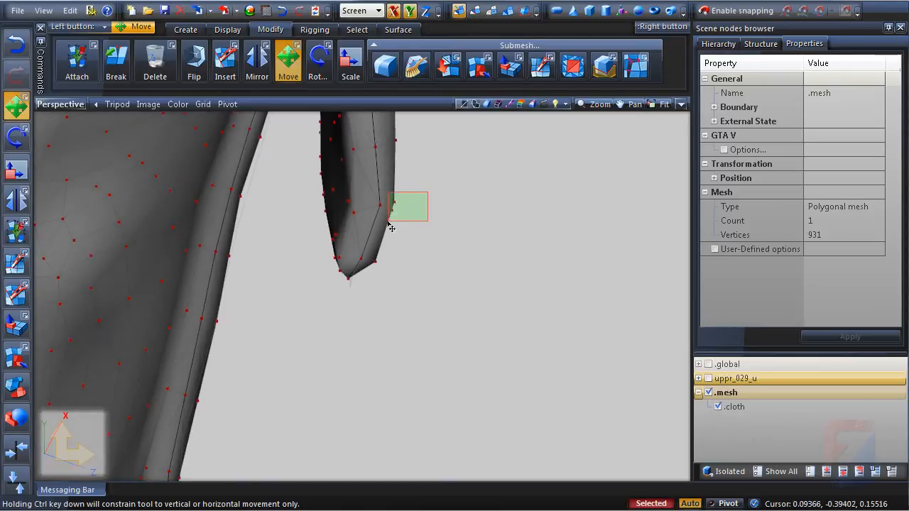
{"action": "middle_click_drag", "start_coordinate": [334, 205], "coordinate": [316, 303]}
{"action": "middle_click_drag", "start_coordinate": [317, 267], "coordinate": [511, 398]}
{"action": "key", "text": "ctrl+z"}
Return to objects level, hide the .mesh coat and select the .cloth node.
{"action": "key", "text": "4"}
{"action": "scroll", "coordinate": [451, 405], "scroll_direction": "down", "scroll_amount": 5}
{"action": "left_click", "coordinate": [707, 392]}
{"action": "key", "text": "space"}
{"action": "middle_click_drag", "start_coordinate": [540, 300], "coordinate": [493, 284]}
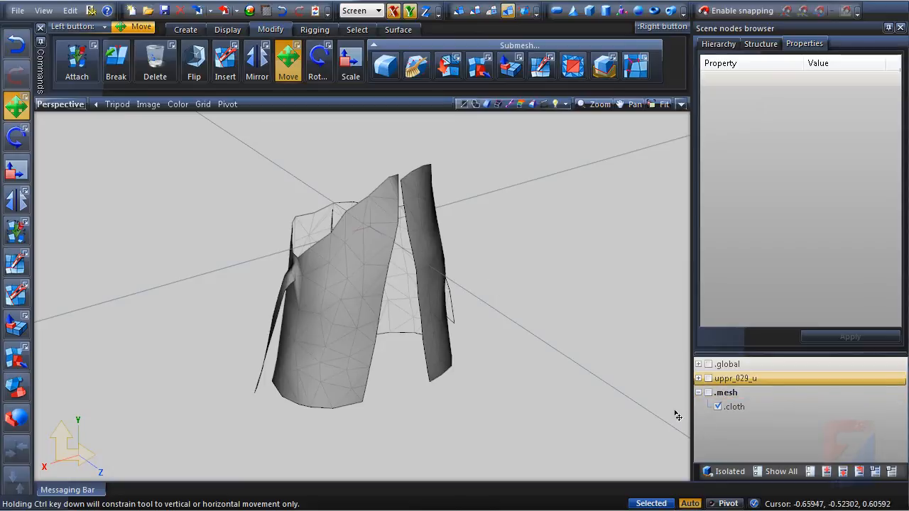
{"action": "left_click", "coordinate": [718, 407]}
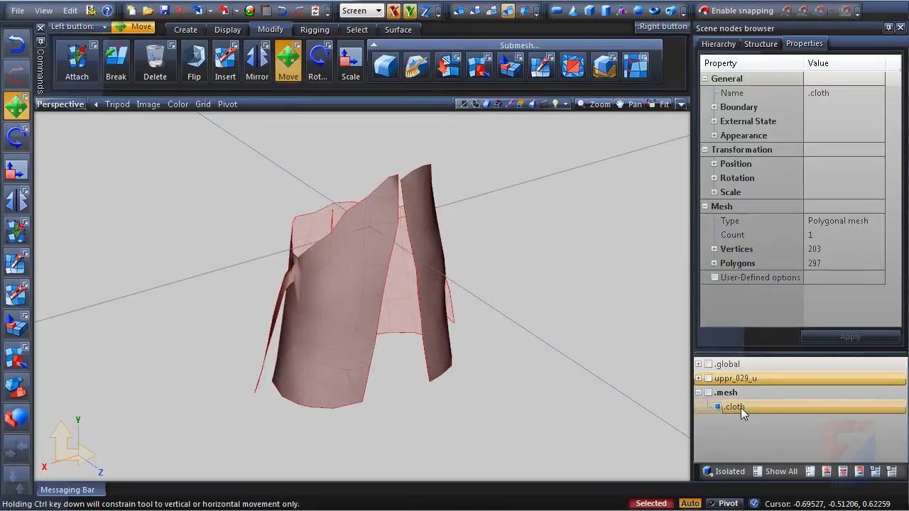
Check the GTA V profile in the general Compatibility settings of the configuration, and cancel without saving.
{"action": "left_click", "coordinate": [91, 10]}
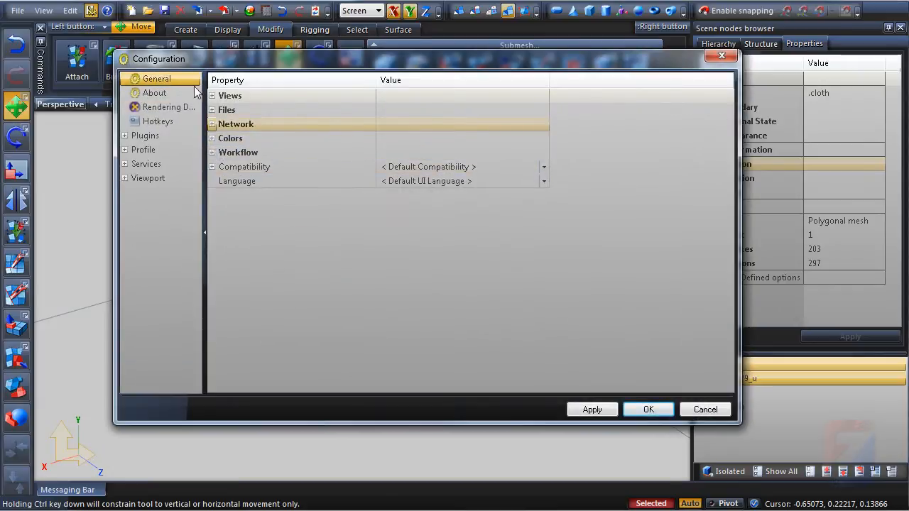
{"action": "left_click", "coordinate": [213, 166]}
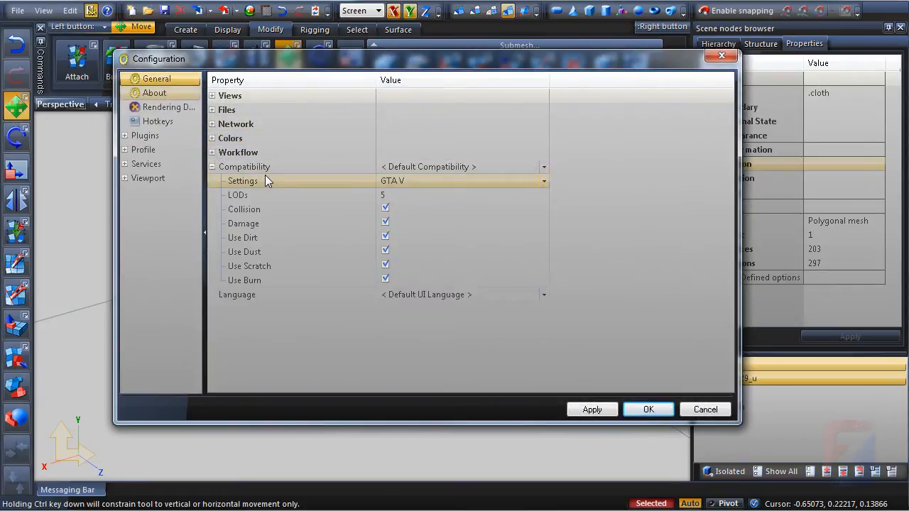
{"action": "left_click", "coordinate": [348, 184]}
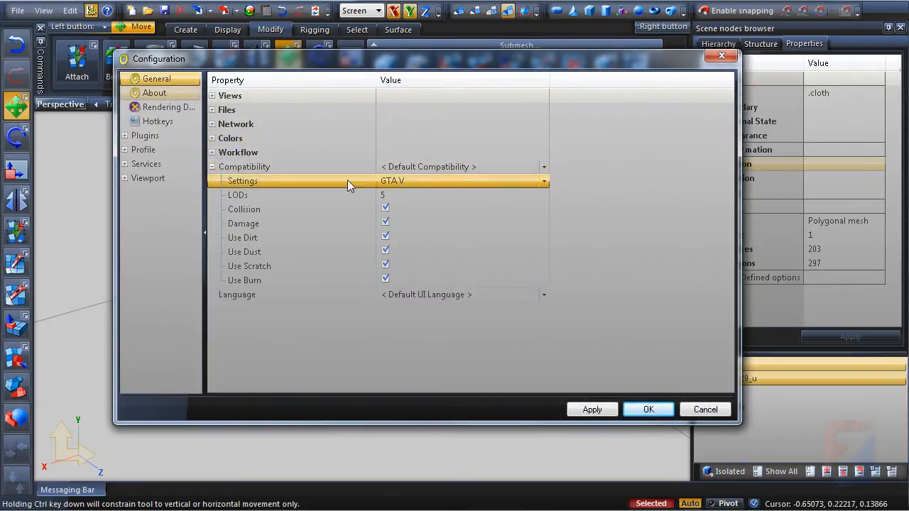
{"action": "left_click", "coordinate": [409, 182]}
{"action": "left_click", "coordinate": [406, 223]}
{"action": "left_click", "coordinate": [720, 412]}
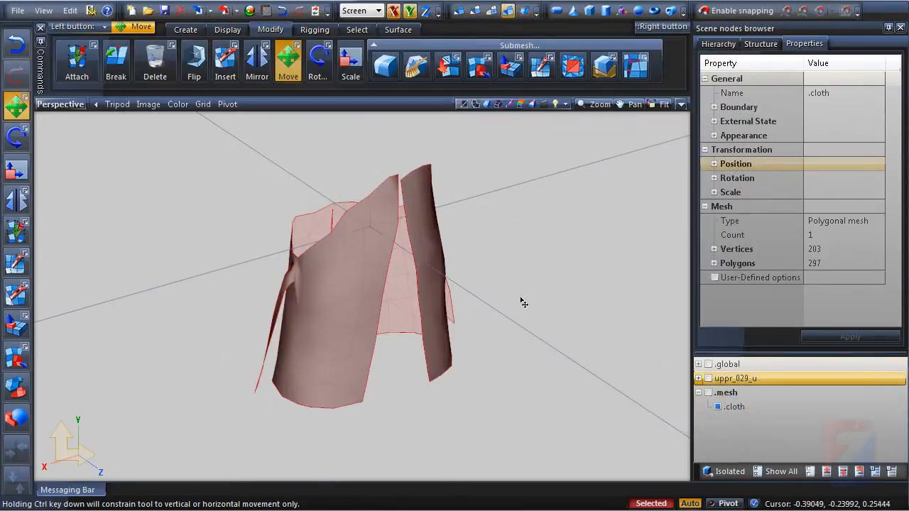
Select a single corner vertex on the .cloth hem at vertices level and check its GTA V options entry.
{"action": "left_click", "coordinate": [359, 312]}
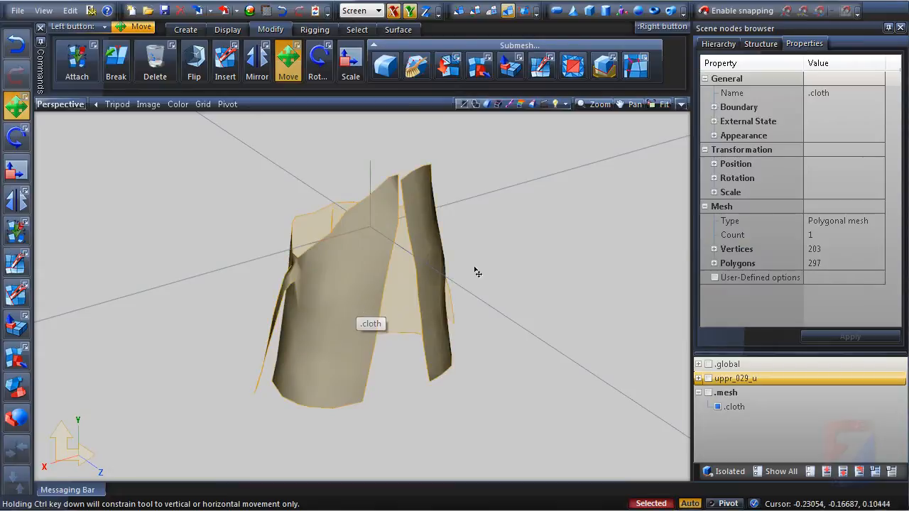
{"action": "middle_click_drag", "start_coordinate": [541, 296], "coordinate": [575, 307]}
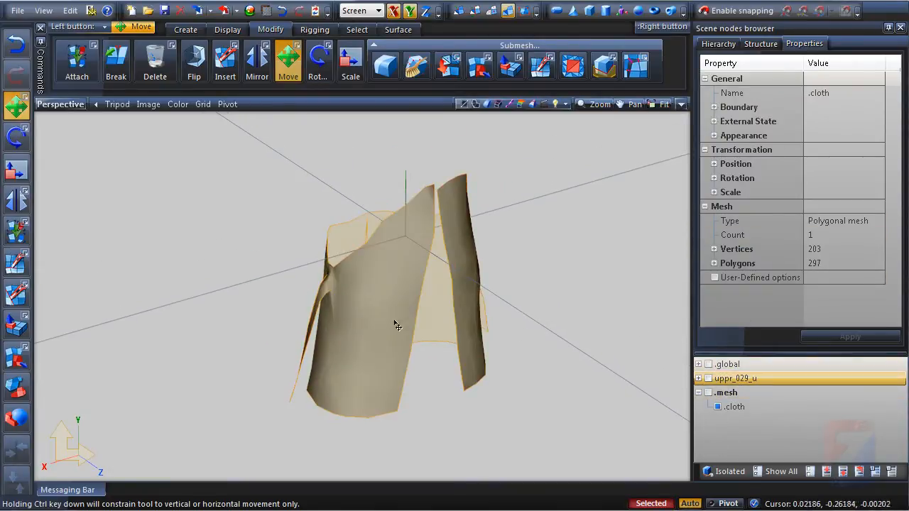
{"action": "middle_click_drag", "start_coordinate": [399, 352], "coordinate": [399, 324]}
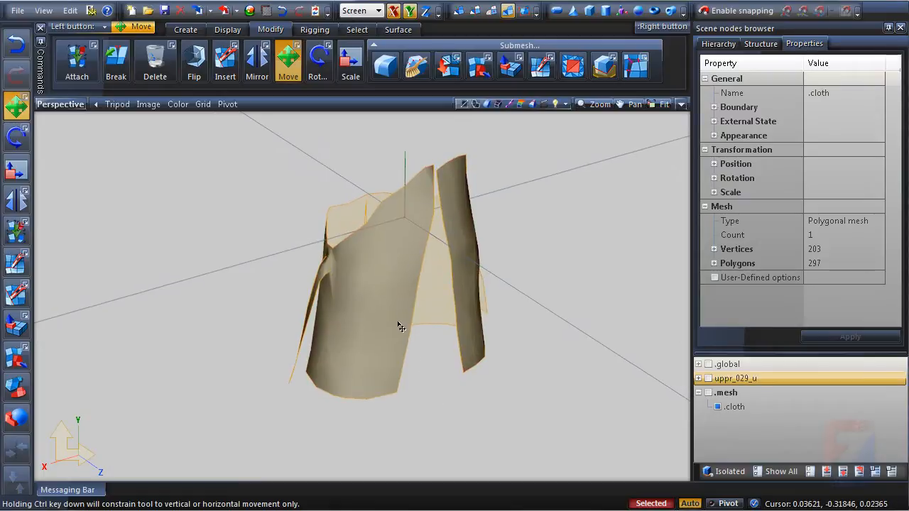
{"action": "key", "text": "1"}
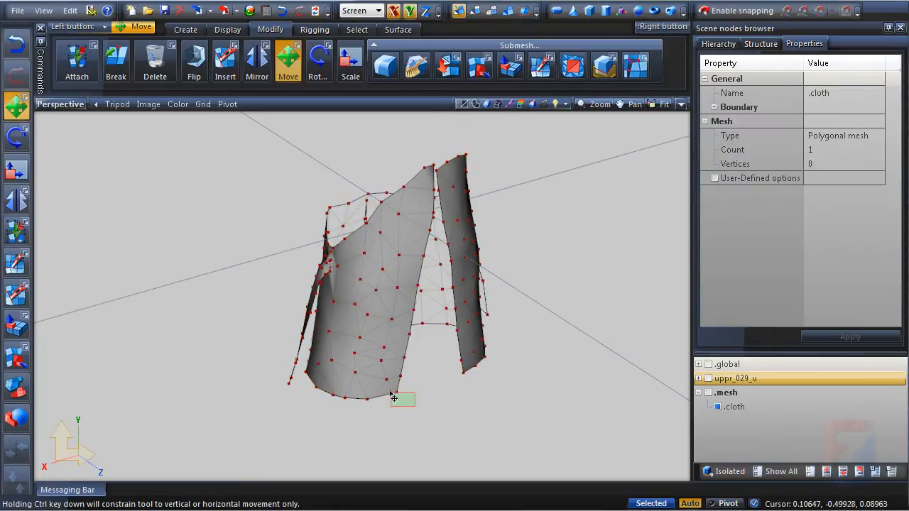
{"action": "left_click", "coordinate": [392, 394]}
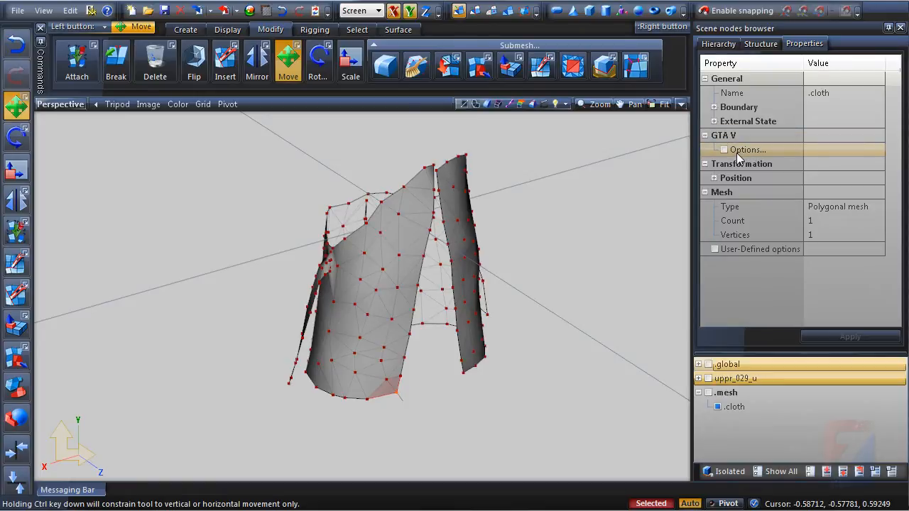
{"action": "left_click", "coordinate": [585, 349]}
Open the user-defined options of the whole .cloth object at objects level and examine the Freedom entry.
{"action": "key", "text": "4"}
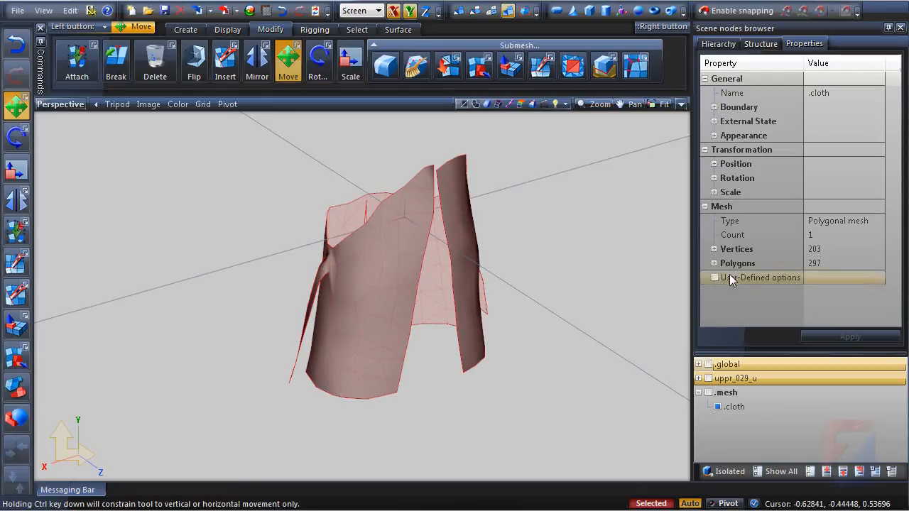
{"action": "double_click", "coordinate": [744, 278]}
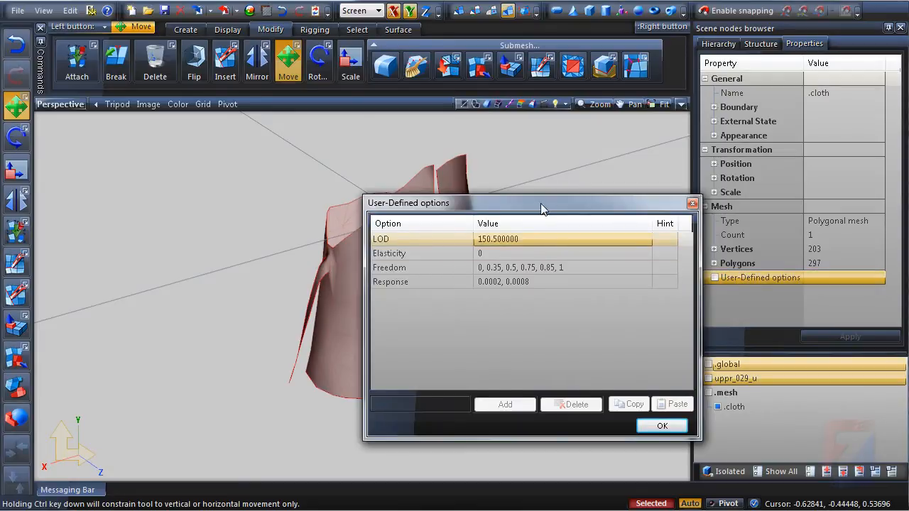
{"action": "left_click_drag", "start_coordinate": [544, 209], "coordinate": [367, 164]}
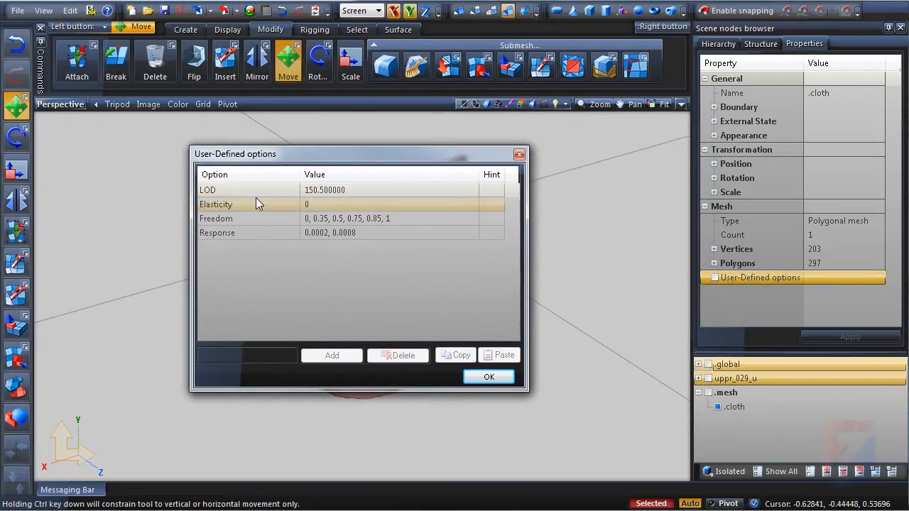
{"action": "left_click", "coordinate": [263, 221]}
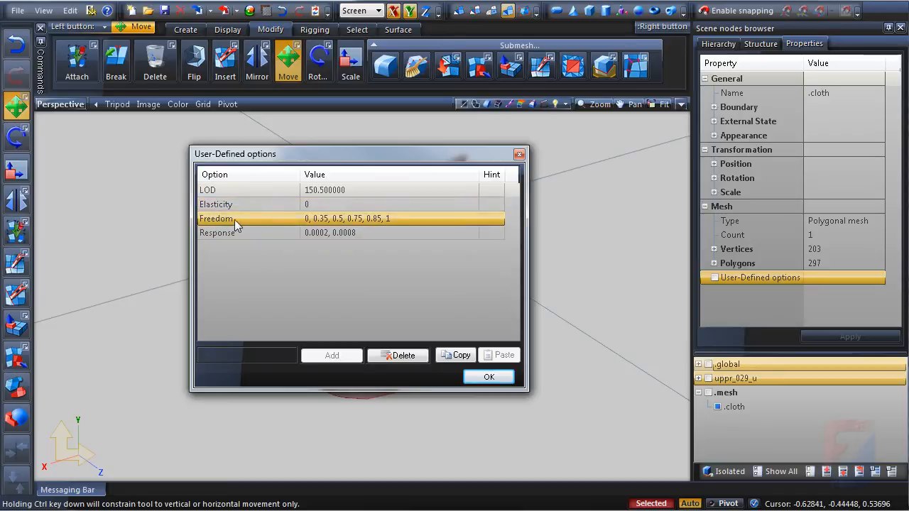
Replace the last Freedom value in the .cloth user-defined options with 100% and accept the options.
{"action": "left_click", "coordinate": [318, 220]}
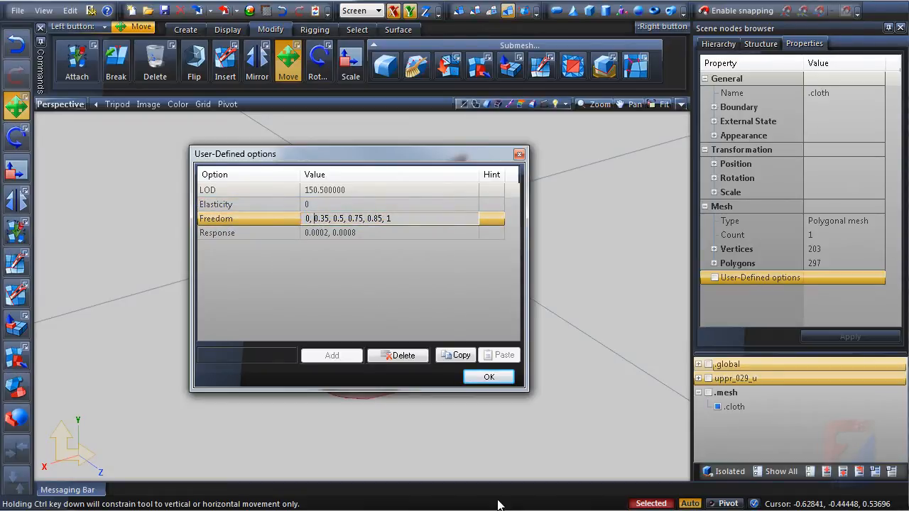
{"action": "key", "text": "ctrl+shift+Right"}
{"action": "key", "text": "ctrl+a"}
{"action": "key", "text": "End"}
{"action": "key", "text": "End"}
{"action": "key", "text": "shift+Left"}
{"action": "type", "text": "100%"}
{"action": "key", "text": "Return"}
{"action": "left_click", "coordinate": [488, 377]}
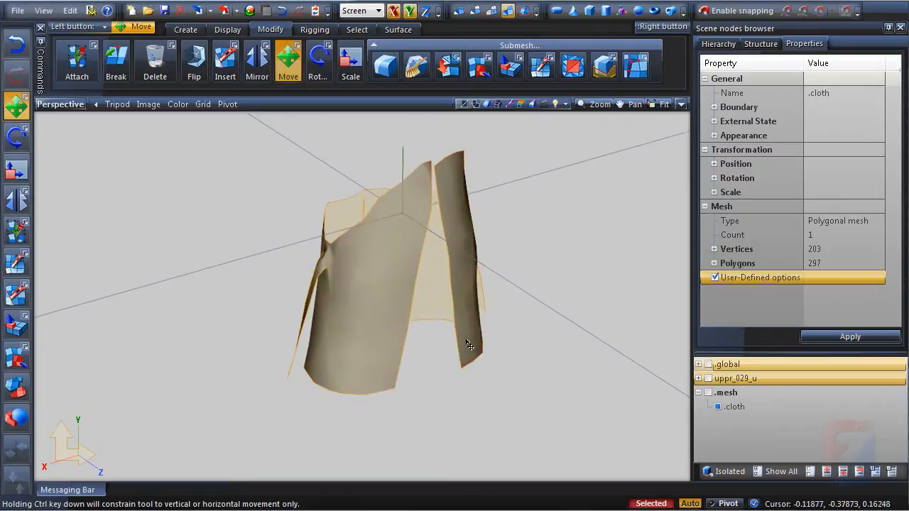
Select the vertices around the lower front corners of both .cloth panels at vertices level.
{"action": "scroll", "coordinate": [456, 307], "scroll_direction": "down", "scroll_amount": 1}
{"action": "middle_click_drag", "start_coordinate": [455, 313], "coordinate": [457, 335]}
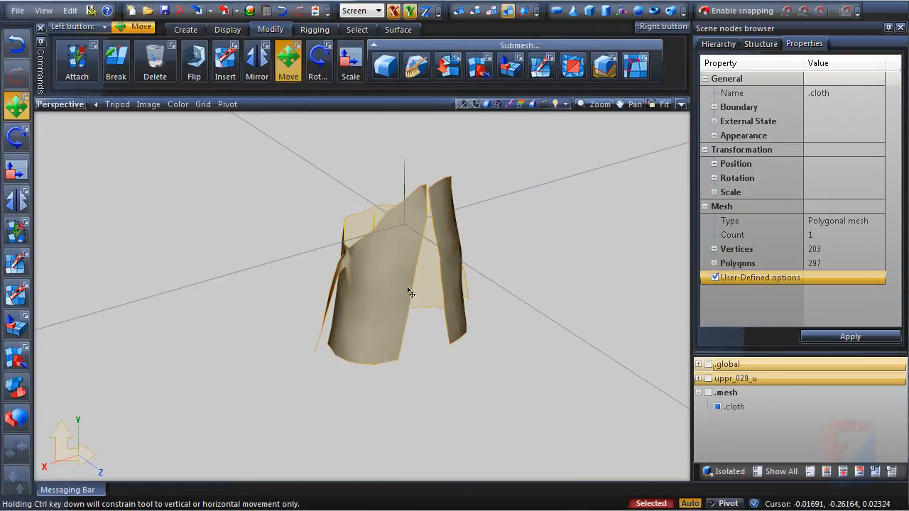
{"action": "key", "text": "1"}
{"action": "middle_click_drag", "start_coordinate": [463, 384], "coordinate": [377, 391], "text": "alt"}
{"action": "left_click_drag", "start_coordinate": [332, 387], "coordinate": [465, 346]}
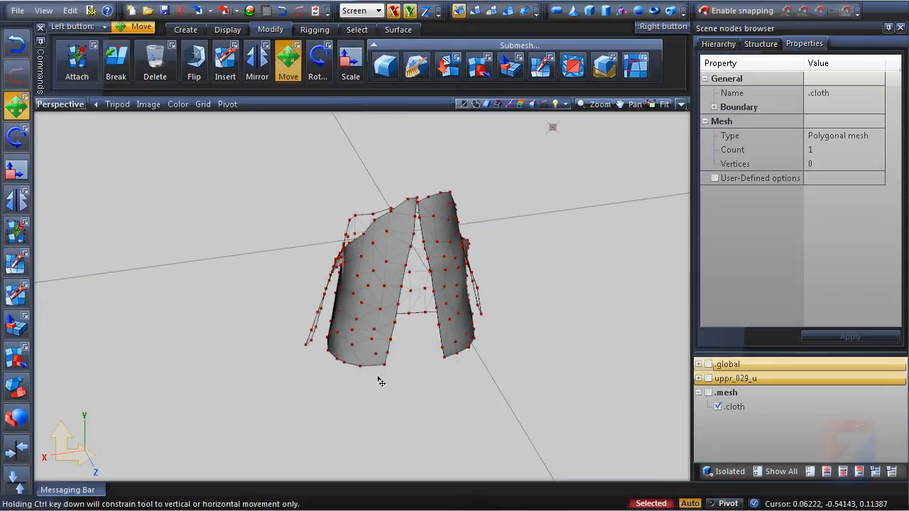
{"action": "left_click_drag", "start_coordinate": [320, 387], "coordinate": [350, 342]}
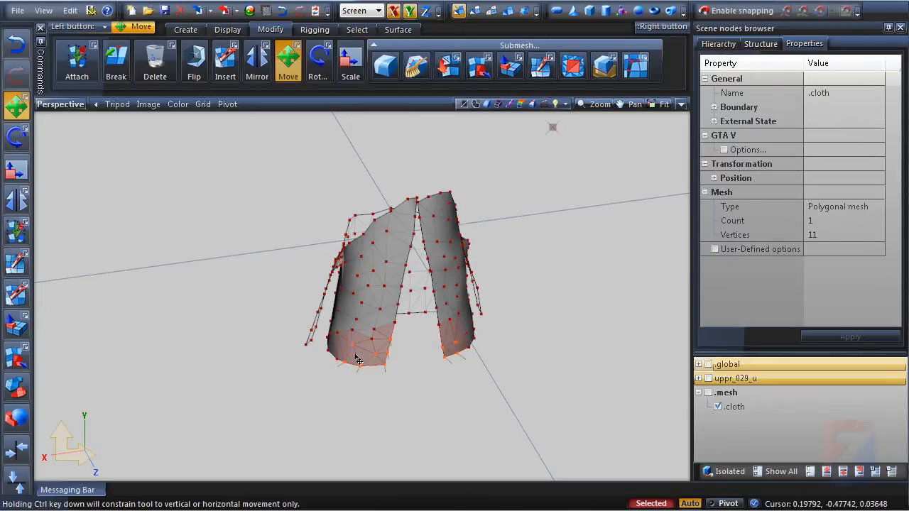
{"action": "mouse_move", "coordinate": [444, 407]}
{"action": "middle_mouse_down", "text": "alt"}
{"action": "mouse_move", "coordinate": [430, 400]}
{"action": "mouse_move", "coordinate": [445, 393]}
{"action": "middle_mouse_up", "text": "alt"}
{"action": "middle_click_drag", "start_coordinate": [420, 360], "coordinate": [449, 398], "text": "alt"}
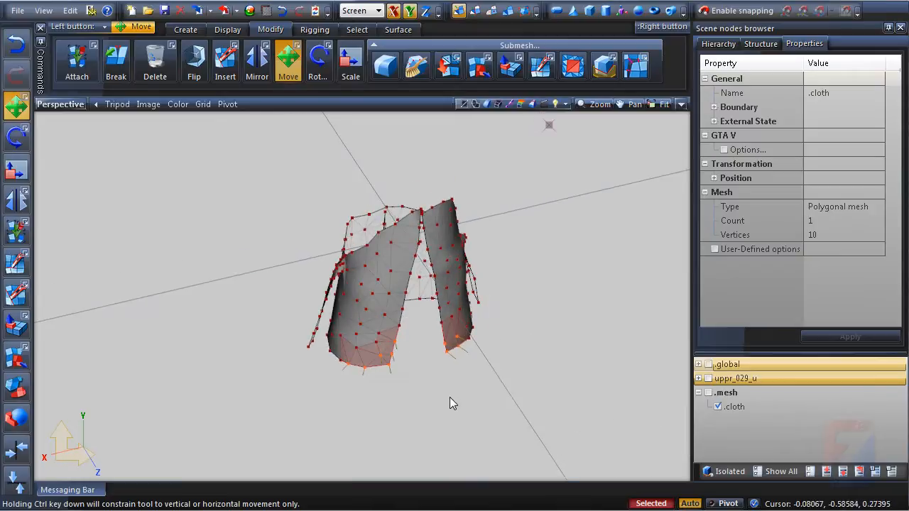
{"action": "left_click_drag", "start_coordinate": [392, 360], "coordinate": [392, 358]}
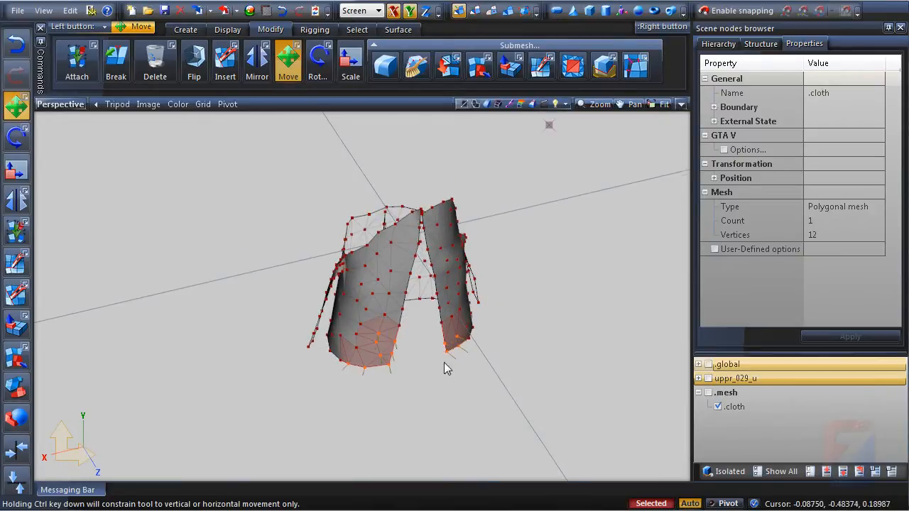
{"action": "middle_click_drag", "start_coordinate": [444, 362], "coordinate": [424, 331], "text": "alt"}
{"action": "left_click_drag", "start_coordinate": [453, 346], "coordinate": [454, 347]}
Open the GTA V cloth options of the selected front-corner vertices, check the available Point Freedom levels and close them.
{"action": "left_click", "coordinate": [745, 150]}
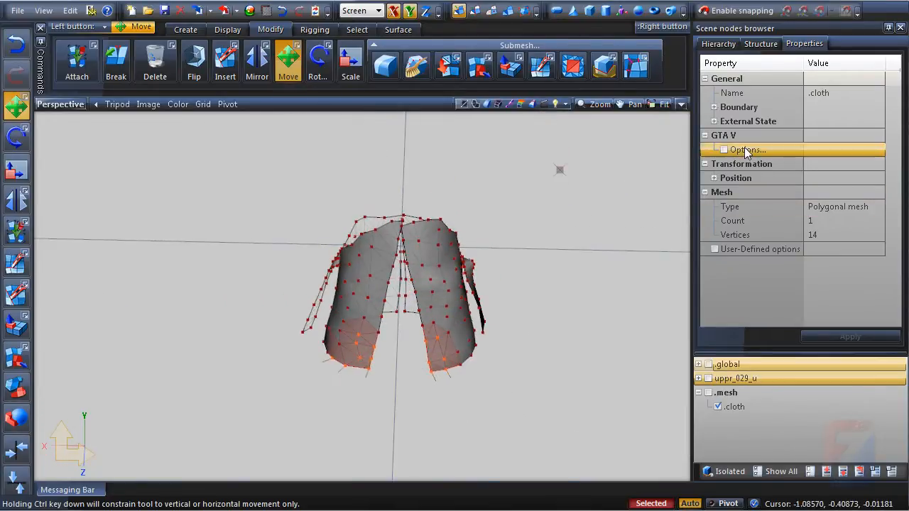
{"action": "left_click", "coordinate": [345, 212]}
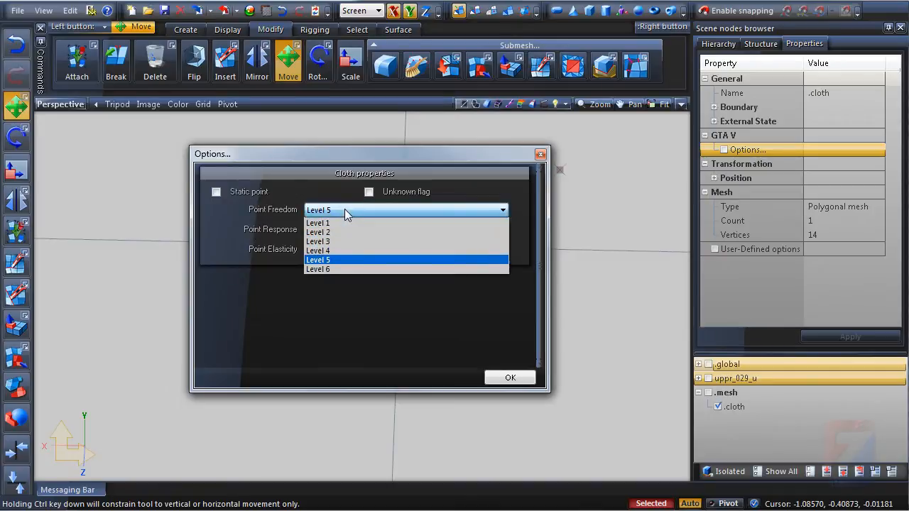
{"action": "left_click", "coordinate": [541, 157]}
{"action": "left_click", "coordinate": [541, 155]}
Select another small group of .cloth vertices and check their point freedom, response and elasticity levels.
{"action": "middle_click_drag", "start_coordinate": [389, 370], "coordinate": [568, 370], "text": "alt"}
{"action": "left_click_drag", "start_coordinate": [383, 367], "coordinate": [348, 287]}
{"action": "middle_click_drag", "start_coordinate": [348, 287], "coordinate": [306, 313], "text": "alt"}
{"action": "middle_click_drag", "start_coordinate": [458, 324], "coordinate": [423, 322], "text": "alt"}
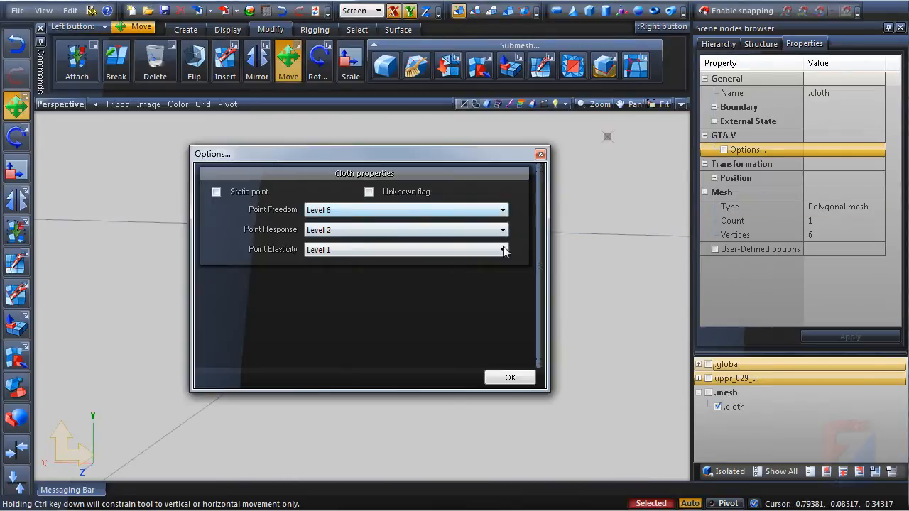
{"action": "left_click", "coordinate": [539, 154]}
Select the row of vertices along the top edge of the .cloth mesh.
{"action": "middle_click_drag", "start_coordinate": [291, 386], "coordinate": [321, 243], "text": "alt"}
{"action": "scroll", "coordinate": [521, 345], "scroll_direction": "up", "scroll_amount": 3}
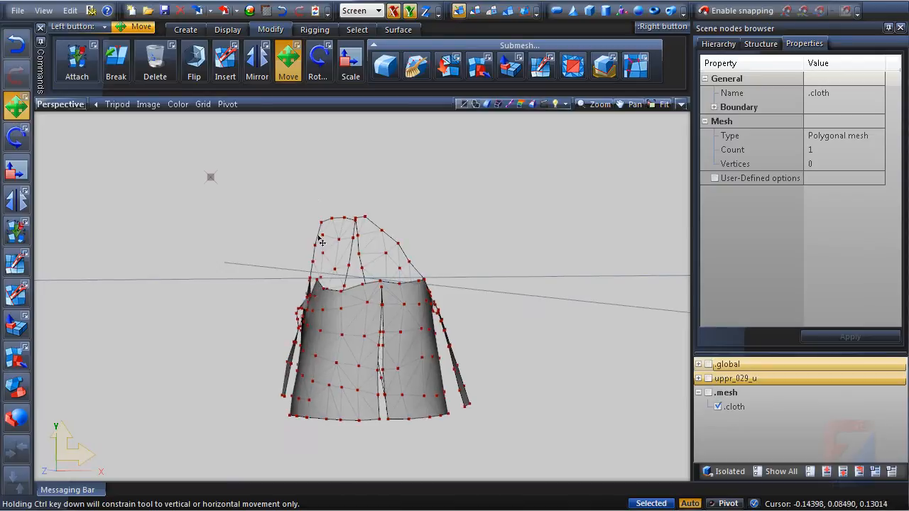
{"action": "left_click_drag", "start_coordinate": [294, 183], "coordinate": [342, 203]}
{"action": "left_click_drag", "start_coordinate": [379, 230], "coordinate": [365, 222]}
{"action": "middle_click_drag", "start_coordinate": [365, 222], "coordinate": [335, 208], "text": "alt"}
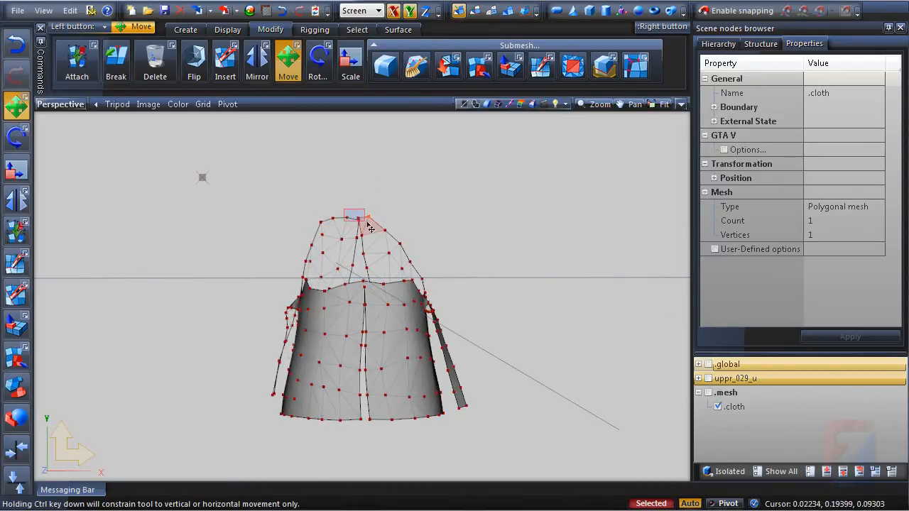
{"action": "right_click_drag", "start_coordinate": [367, 222], "coordinate": [371, 228]}
{"action": "right_click_drag", "start_coordinate": [311, 210], "coordinate": [346, 225]}
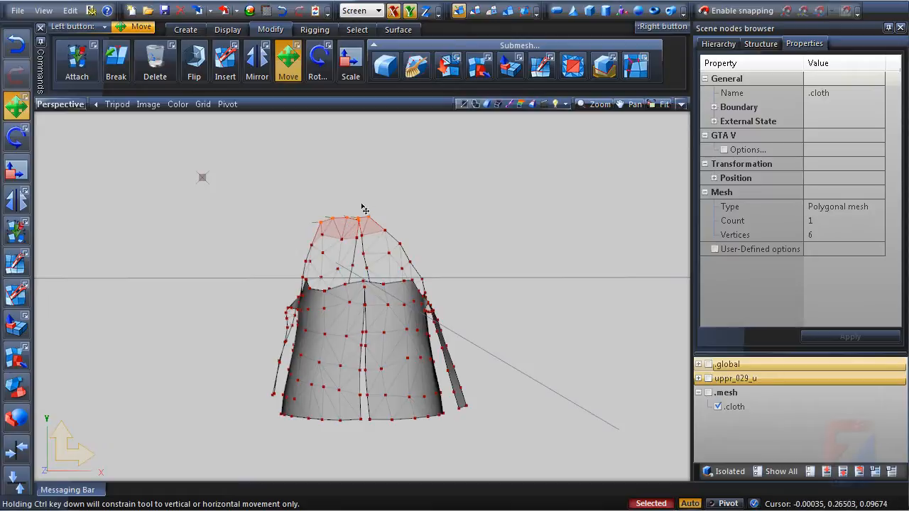
Open the GTA V cloth options of the selected top-edge vertices, check the static point flag and levels, and close them.
{"action": "middle_click_drag", "start_coordinate": [395, 230], "coordinate": [479, 239], "text": "alt"}
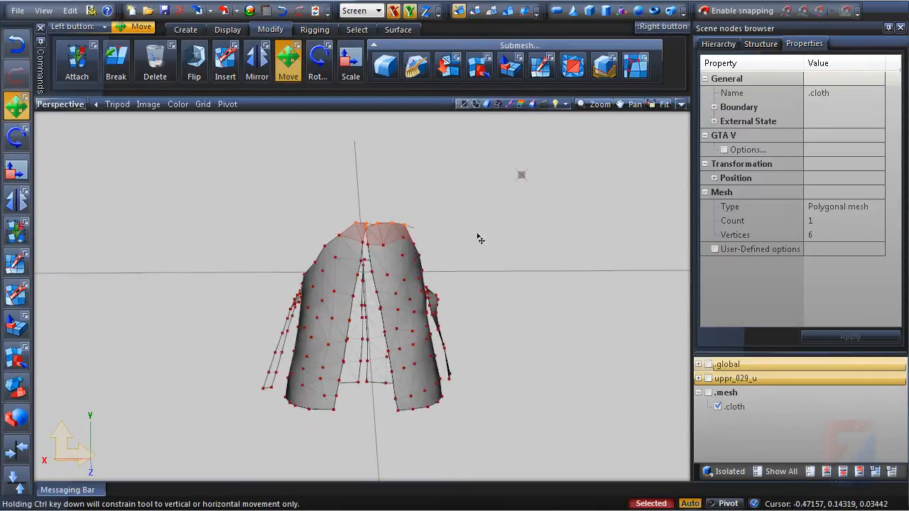
{"action": "scroll", "coordinate": [380, 204], "scroll_direction": "up", "scroll_amount": 5}
{"action": "middle_click_drag", "start_coordinate": [384, 243], "coordinate": [381, 194]}
{"action": "scroll", "coordinate": [381, 194], "scroll_direction": "down", "scroll_amount": 2}
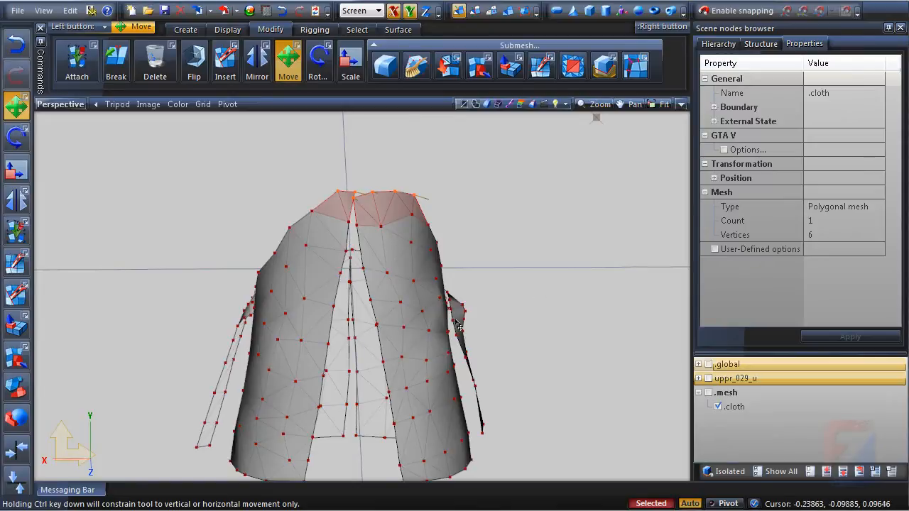
{"action": "scroll", "coordinate": [499, 292], "scroll_direction": "down", "scroll_amount": 3}
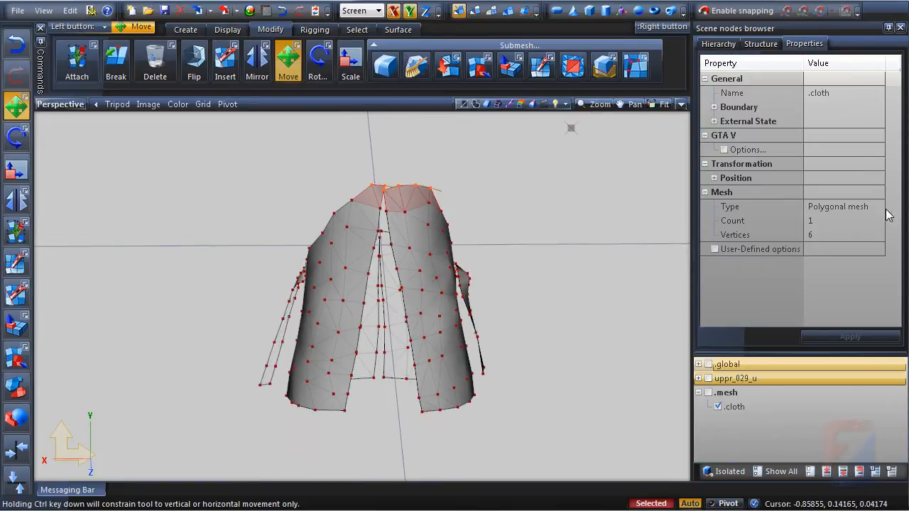
{"action": "left_click", "coordinate": [752, 148]}
{"action": "left_click", "coordinate": [752, 149]}
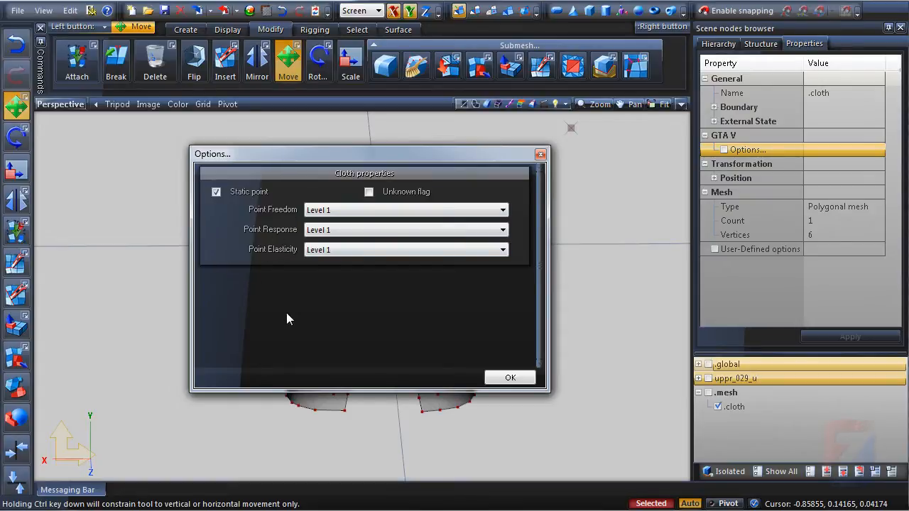
{"action": "left_click", "coordinate": [539, 154]}
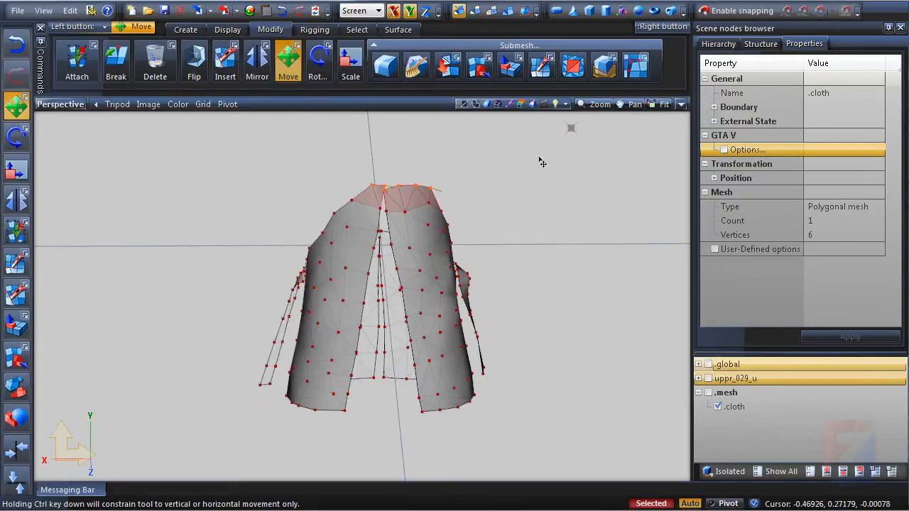
Add the vertices along the side and back upper edges of the .cloth mesh to the selection.
{"action": "middle_click_drag", "start_coordinate": [540, 158], "coordinate": [429, 220]}
{"action": "left_click", "coordinate": [427, 206], "text": "shift"}
{"action": "left_click", "coordinate": [451, 242], "text": "shift"}
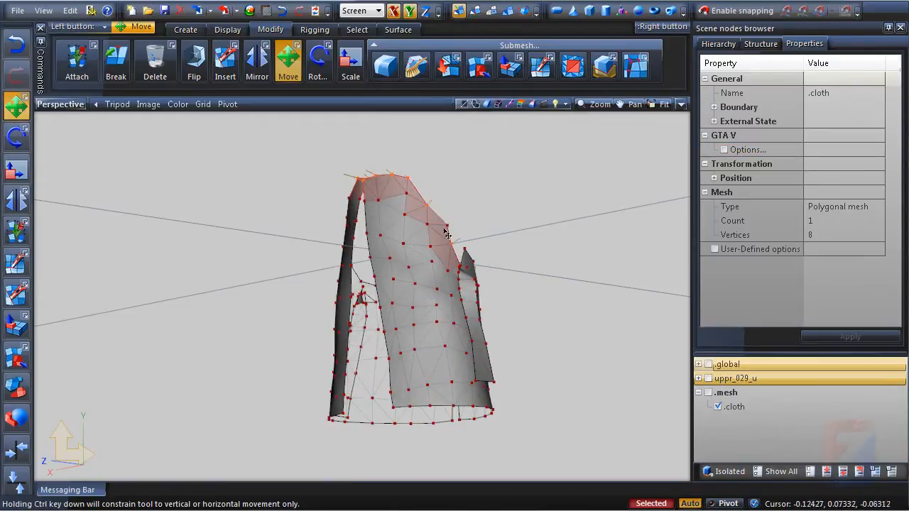
{"action": "left_click", "coordinate": [448, 225], "text": "shift"}
{"action": "middle_click_drag", "start_coordinate": [506, 216], "coordinate": [533, 136]}
{"action": "scroll", "coordinate": [466, 287], "scroll_direction": "up", "scroll_amount": 4}
{"action": "left_click_drag", "start_coordinate": [527, 132], "coordinate": [557, 164], "text": "shift"}
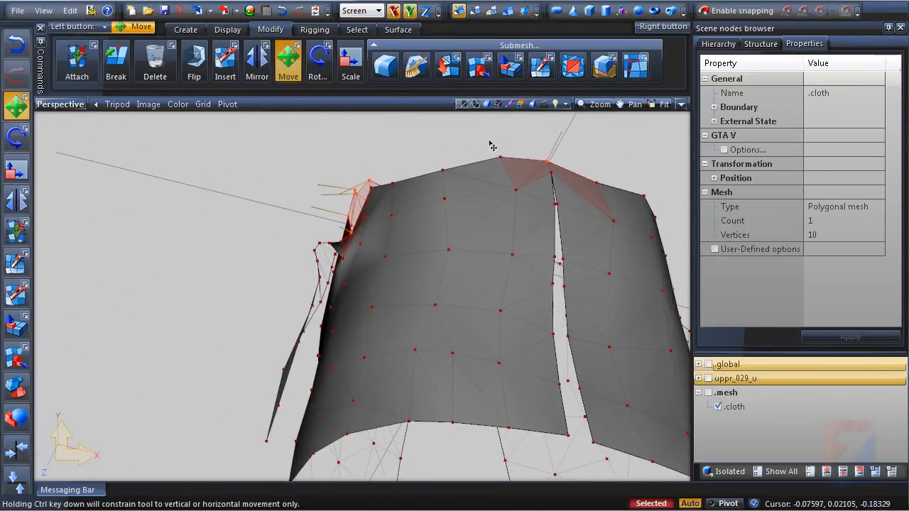
{"action": "left_click_drag", "start_coordinate": [482, 142], "coordinate": [519, 163], "text": "shift"}
{"action": "left_click_drag", "start_coordinate": [436, 156], "coordinate": [454, 177], "text": "shift"}
{"action": "middle_click_drag", "start_coordinate": [514, 182], "coordinate": [320, 169]}
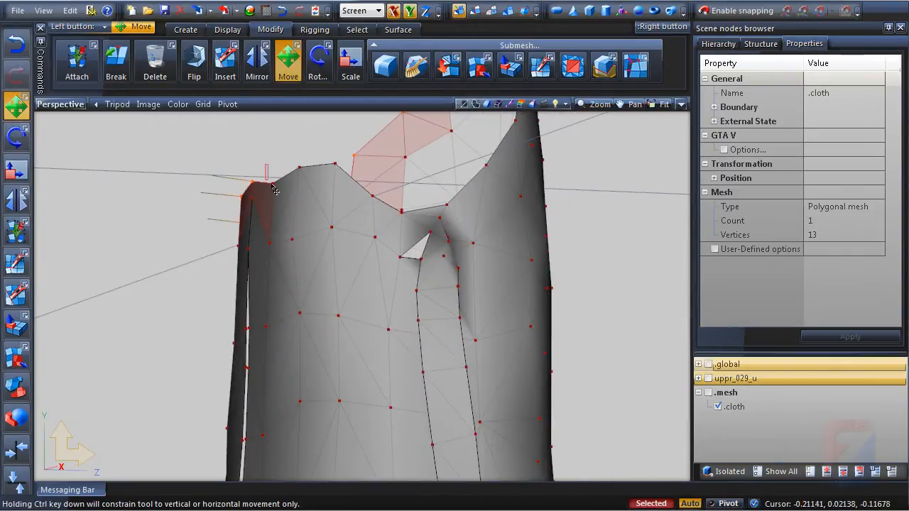
{"action": "left_click_drag", "start_coordinate": [283, 154], "coordinate": [342, 170], "text": "shift"}
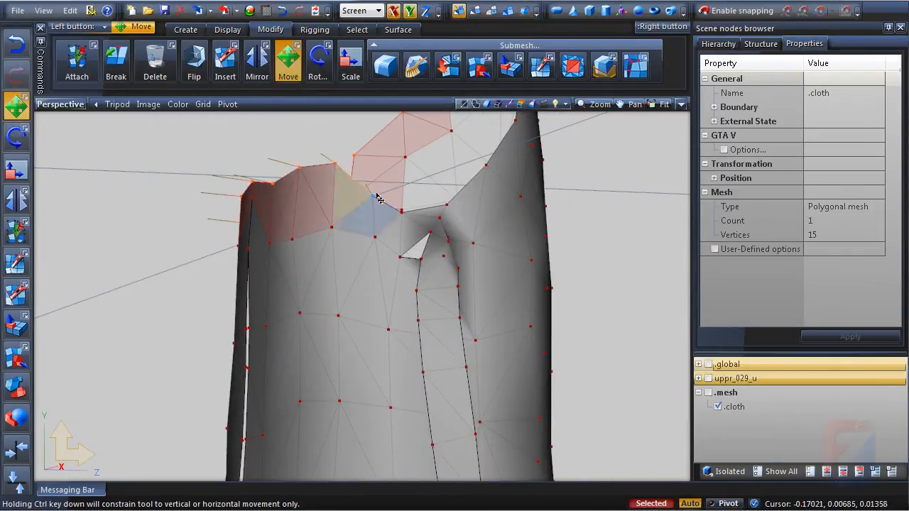
{"action": "left_click", "coordinate": [376, 195], "text": "shift"}
Open the GTA V cloth options for the extended upper-edge vertex selection and close them again.
{"action": "scroll", "coordinate": [377, 196], "scroll_direction": "down", "scroll_amount": 3}
{"action": "middle_click_drag", "start_coordinate": [392, 237], "coordinate": [513, 233]}
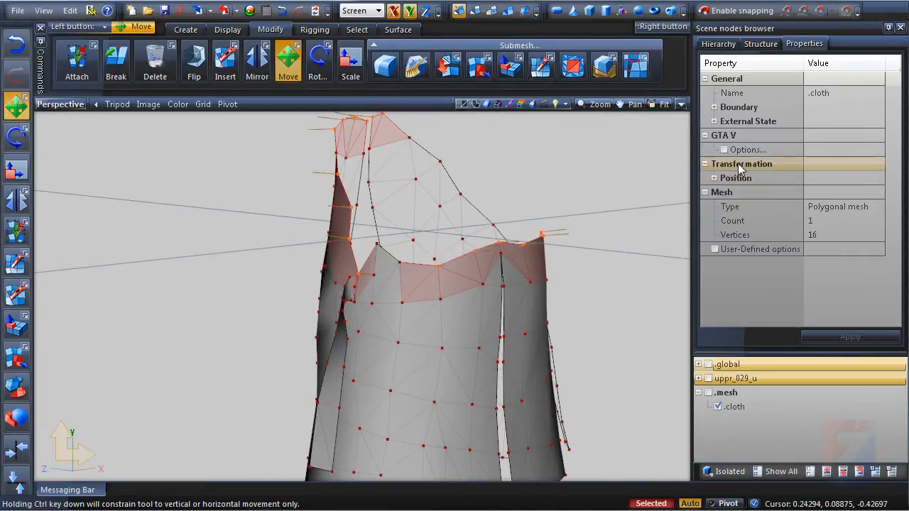
{"action": "left_click", "coordinate": [746, 150]}
{"action": "left_click", "coordinate": [746, 150]}
{"action": "left_click", "coordinate": [514, 377]}
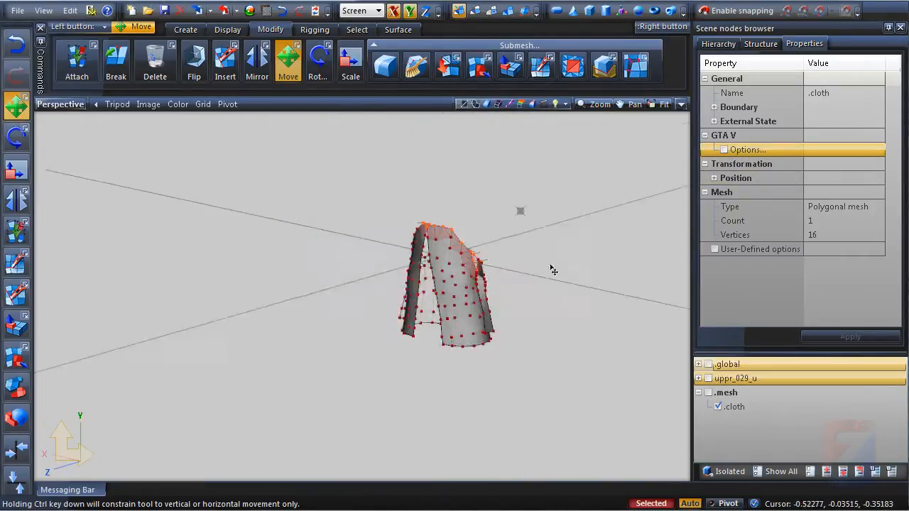
Clear the upper-edge selection and select all vertices of the .cloth mesh.
{"action": "middle_click_drag", "start_coordinate": [552, 270], "coordinate": [320, 191]}
{"action": "scroll", "coordinate": [497, 217], "scroll_direction": "up", "scroll_amount": 5}
{"action": "left_click", "coordinate": [410, 265]}
{"action": "middle_click_drag", "start_coordinate": [442, 262], "coordinate": [368, 182]}
{"action": "scroll", "coordinate": [345, 201], "scroll_direction": "down", "scroll_amount": 3}
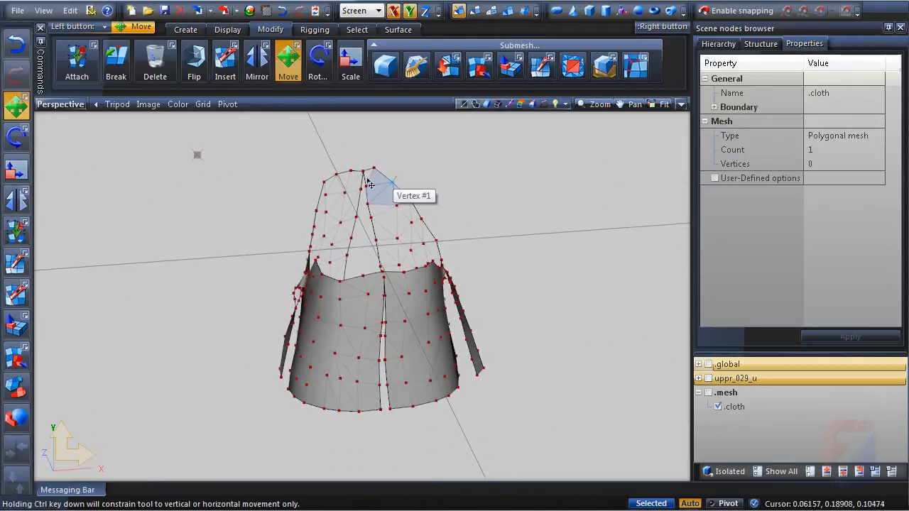
{"action": "left_click_drag", "start_coordinate": [229, 147], "coordinate": [574, 448]}
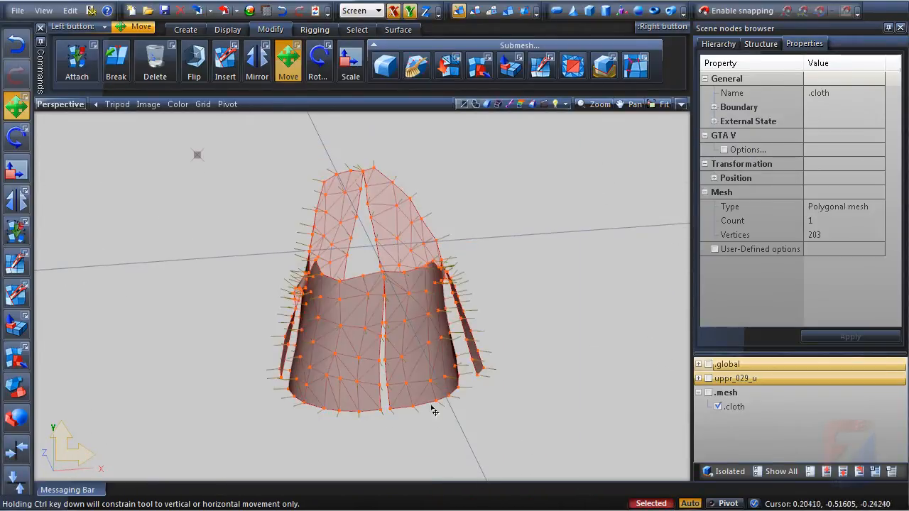
Check the GTA V cloth options of the whole .cloth vertex selection, including the static point flag, and close them.
{"action": "scroll", "coordinate": [390, 315], "scroll_direction": "down", "scroll_amount": 1}
{"action": "mouse_move", "coordinate": [390, 314]}
{"action": "middle_mouse_down"}
{"action": "mouse_move", "coordinate": [388, 273]}
{"action": "mouse_move", "coordinate": [443, 299]}
{"action": "mouse_move", "coordinate": [503, 296]}
{"action": "mouse_move", "coordinate": [444, 282]}
{"action": "mouse_move", "coordinate": [337, 281]}
{"action": "mouse_move", "coordinate": [602, 278]}
{"action": "mouse_move", "coordinate": [548, 304]}
{"action": "mouse_move", "coordinate": [564, 291]}
{"action": "mouse_move", "coordinate": [626, 301]}
{"action": "mouse_move", "coordinate": [508, 343]}
{"action": "middle_mouse_up"}
{"action": "middle_click_drag", "start_coordinate": [421, 363], "coordinate": [452, 361]}
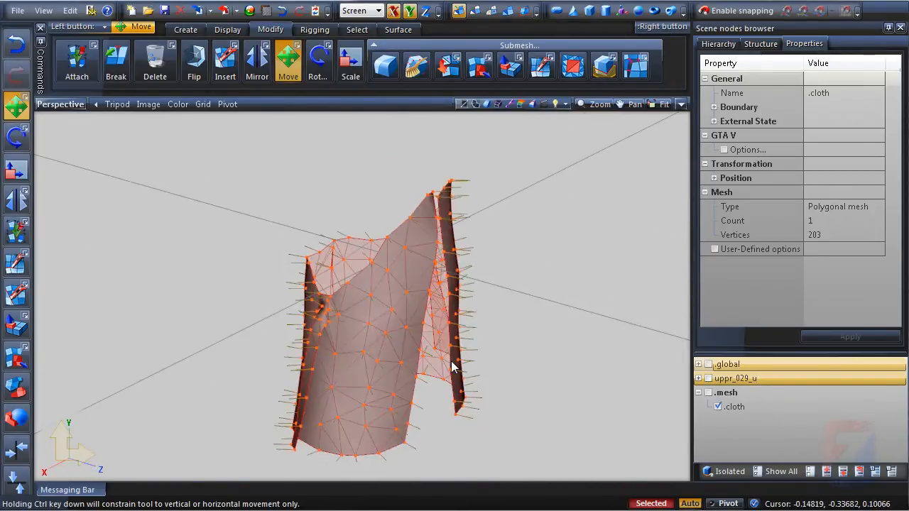
{"action": "right_click_drag", "start_coordinate": [527, 223], "coordinate": [554, 255]}
{"action": "middle_click_drag", "start_coordinate": [534, 255], "coordinate": [500, 248]}
{"action": "right_click_drag", "start_coordinate": [175, 147], "coordinate": [536, 473]}
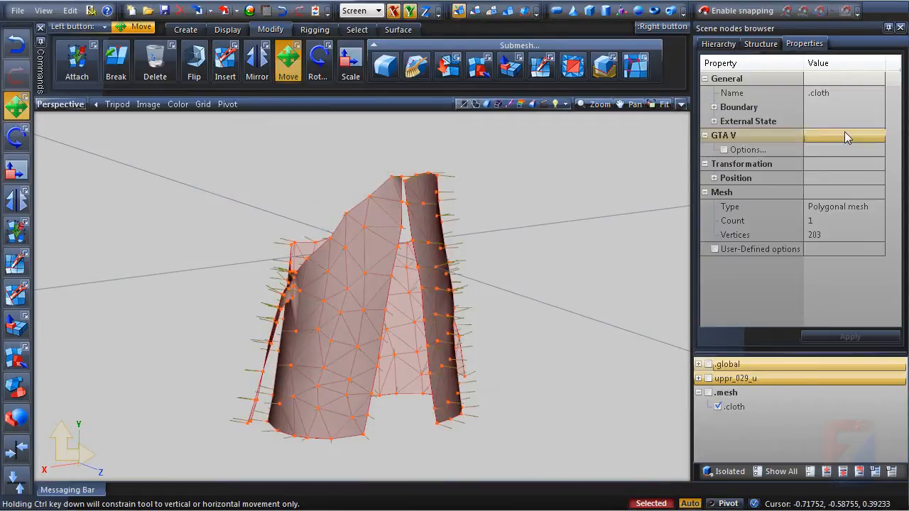
{"action": "double_click", "coordinate": [747, 150]}
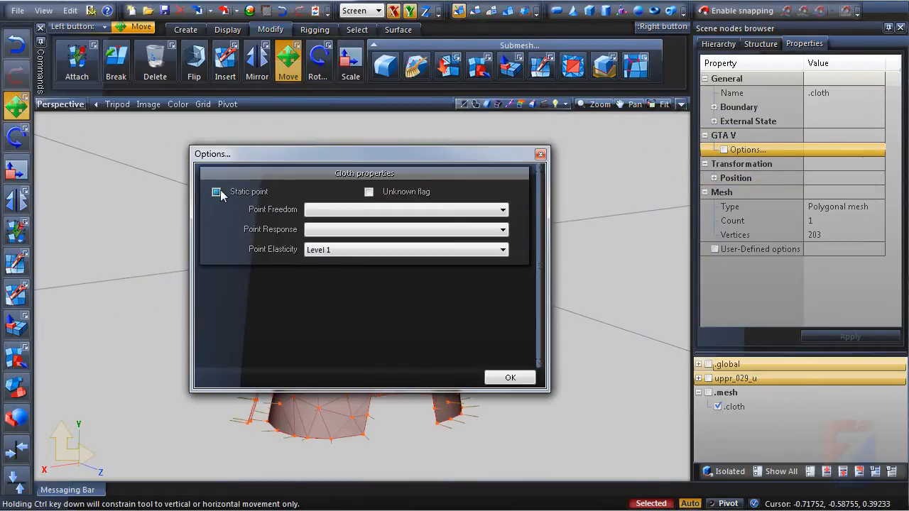
{"action": "left_click", "coordinate": [539, 155]}
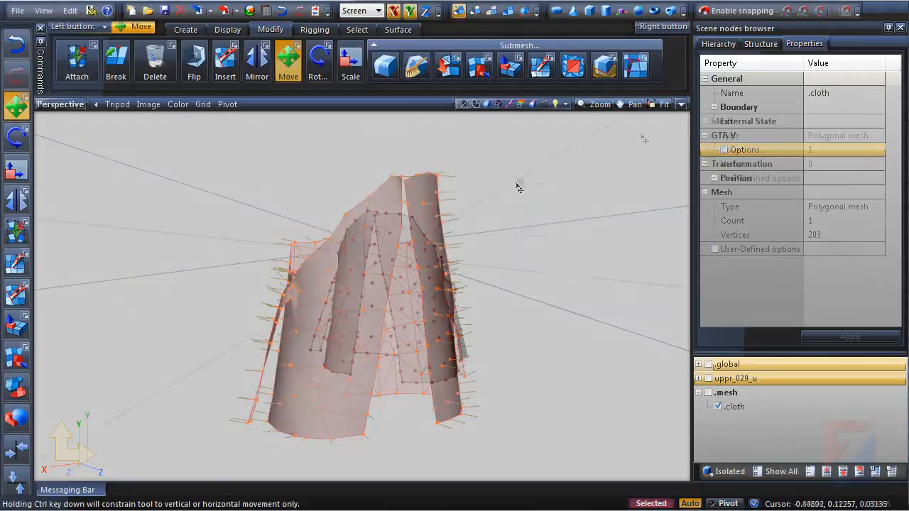
Select the vertices at the lower front corners of the .cloth panels and check their point freedom, response and elasticity levels.
{"action": "middle_click_drag", "start_coordinate": [497, 270], "coordinate": [517, 278]}
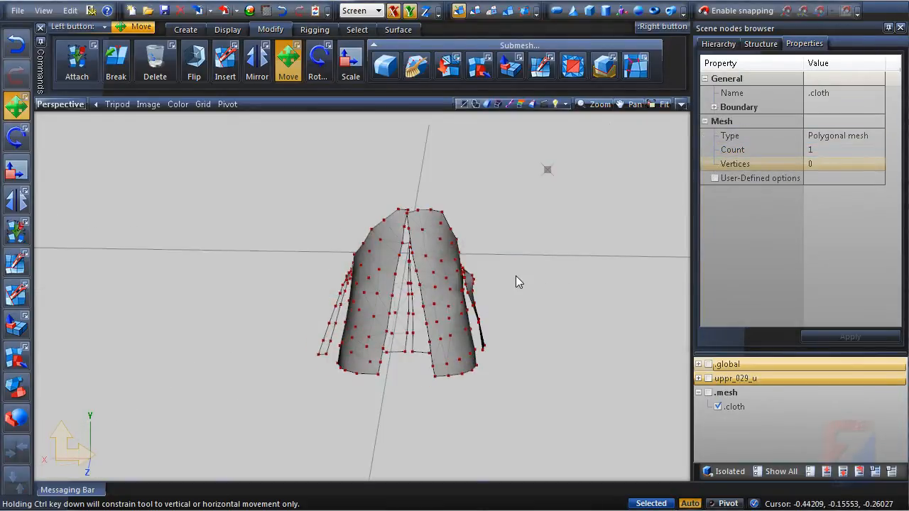
{"action": "middle_click_drag", "start_coordinate": [448, 376], "coordinate": [453, 401]}
{"action": "left_click_drag", "start_coordinate": [421, 394], "coordinate": [389, 362]}
{"action": "left_click", "coordinate": [434, 370]}
{"action": "left_click_drag", "start_coordinate": [357, 412], "coordinate": [408, 337]}
{"action": "left_click", "coordinate": [761, 151]}
{"action": "left_click", "coordinate": [761, 152]}
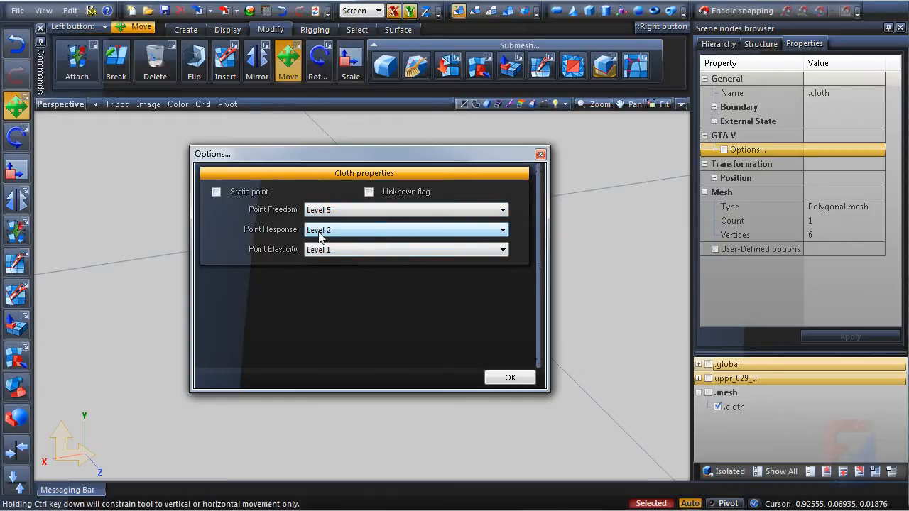
{"action": "left_click", "coordinate": [541, 154]}
{"action": "mouse_move", "coordinate": [556, 268]}
{"action": "middle_mouse_down"}
{"action": "mouse_move", "coordinate": [529, 272]}
{"action": "mouse_move", "coordinate": [560, 282]}
{"action": "middle_mouse_up"}
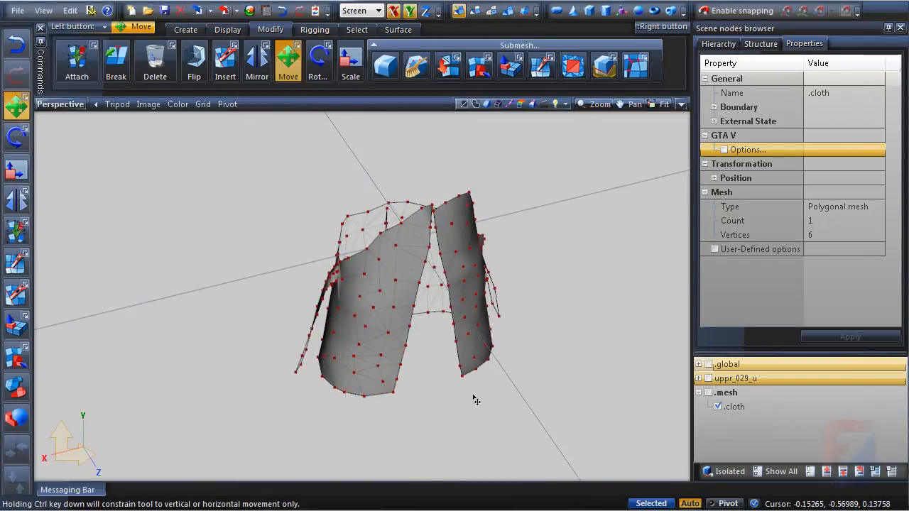
{"action": "key", "text": "4"}
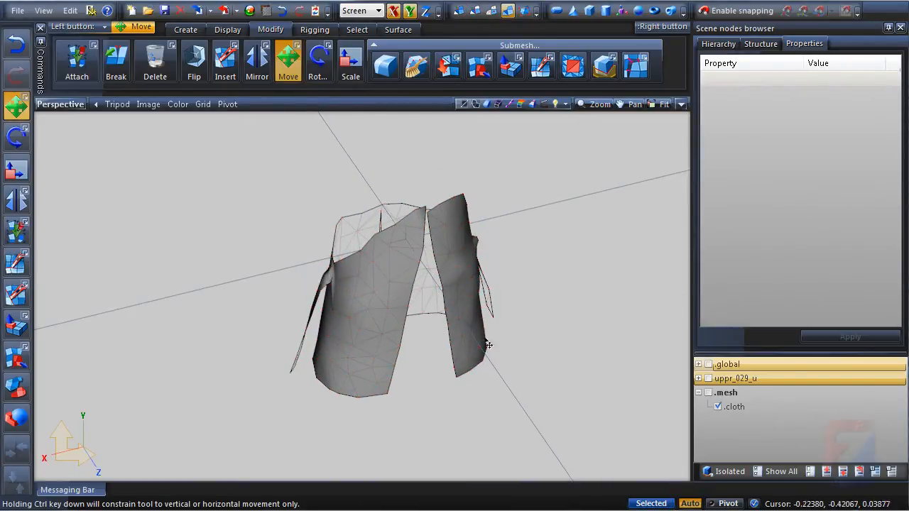
{"action": "left_click", "coordinate": [366, 303]}
{"action": "key", "text": "1"}
{"action": "middle_click_drag", "start_coordinate": [366, 303], "coordinate": [452, 370]}
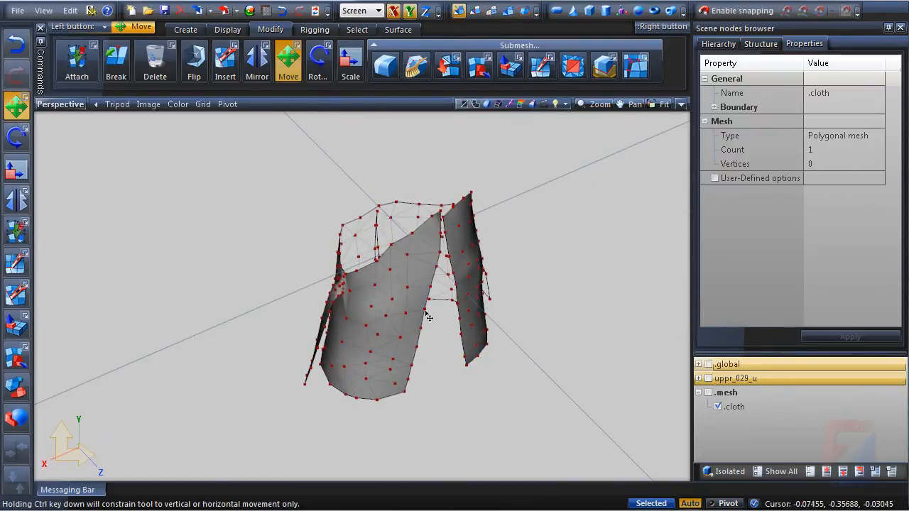
Select the .cloth mesh at objects level and open its User-Defined options.
{"action": "key", "text": "4"}
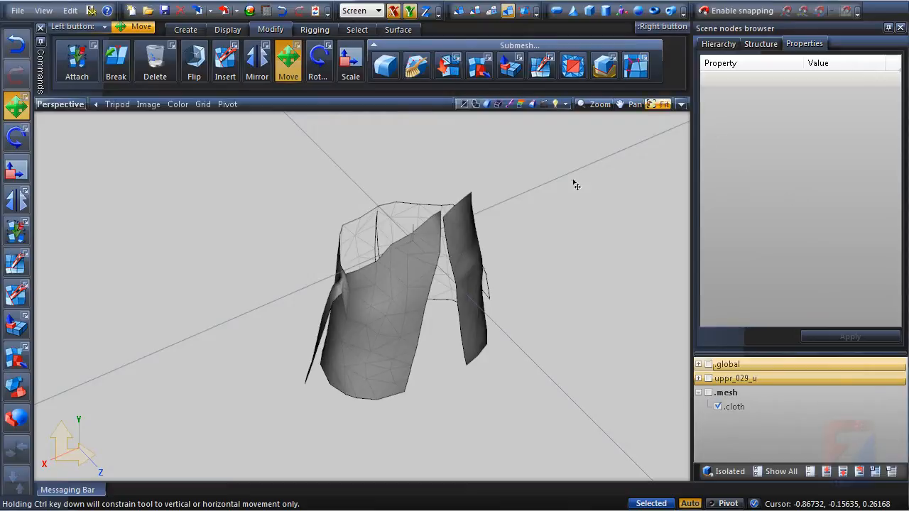
{"action": "left_click", "coordinate": [371, 351]}
{"action": "middle_click_drag", "start_coordinate": [371, 350], "coordinate": [740, 213]}
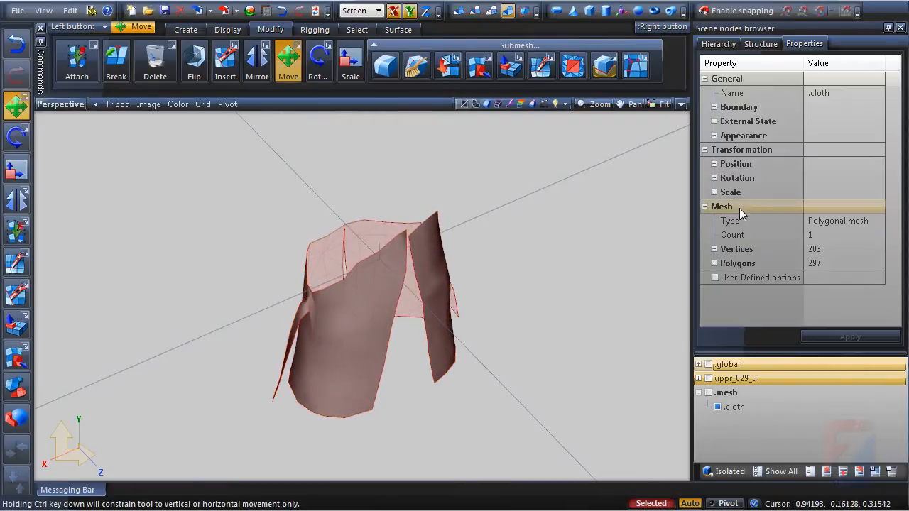
{"action": "left_click", "coordinate": [705, 206]}
{"action": "double_click", "coordinate": [729, 220]}
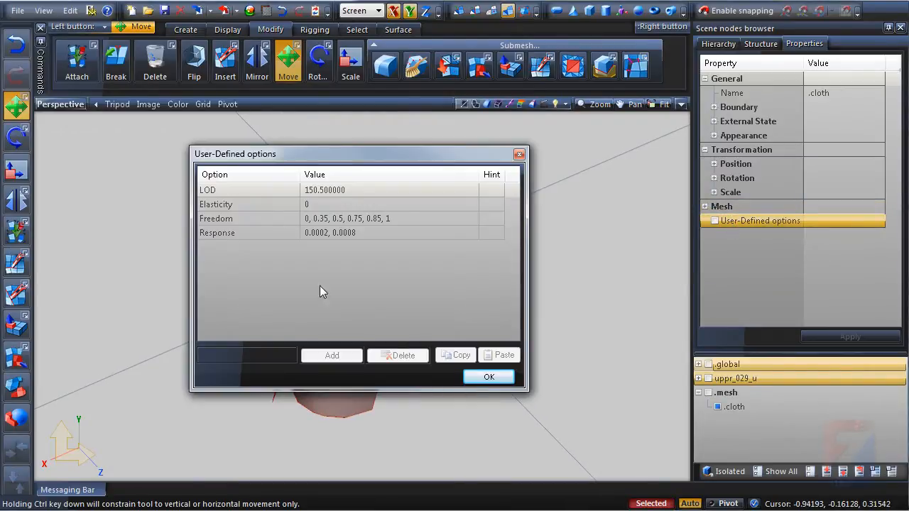
{"action": "left_click_drag", "start_coordinate": [301, 152], "coordinate": [377, 147]}
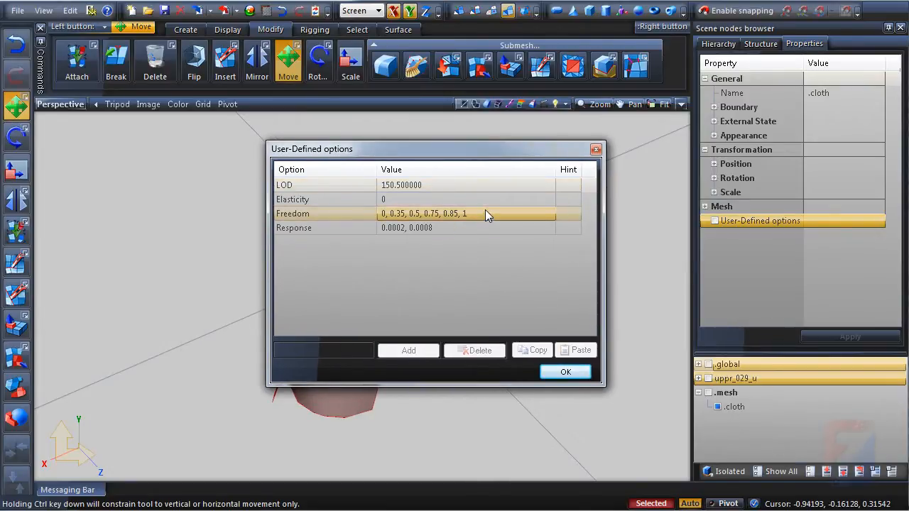
{"action": "left_click_drag", "start_coordinate": [467, 151], "coordinate": [423, 141]}
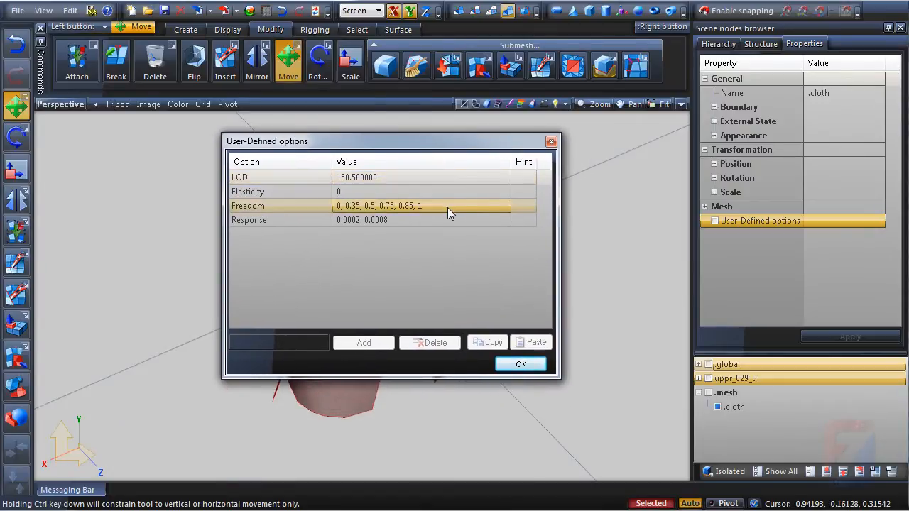
Open the Freedom value list of the .cloth mesh, review its level values and leave the editing.
{"action": "left_click", "coordinate": [440, 206]}
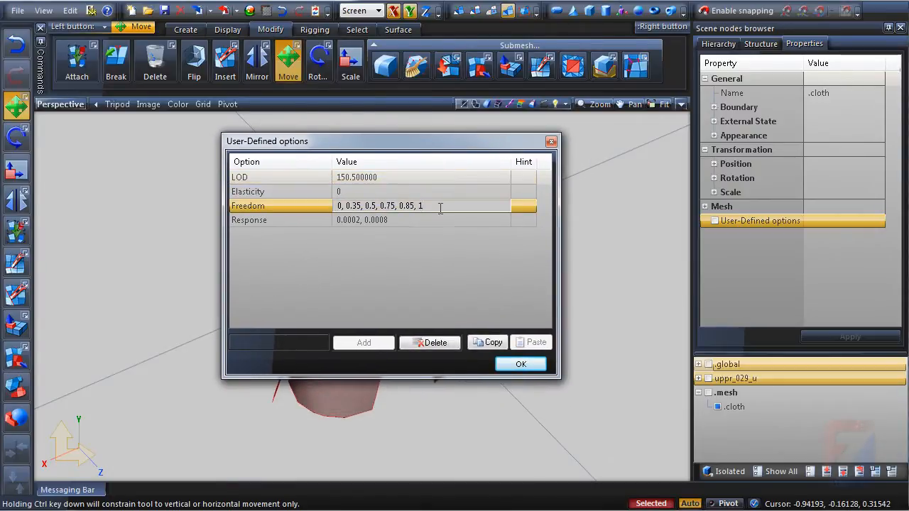
{"action": "key", "text": "Left"}
{"action": "key", "text": "Left"}
{"action": "key", "text": "shift+End"}
{"action": "key", "text": "Home"}
{"action": "key", "text": "shift+End"}
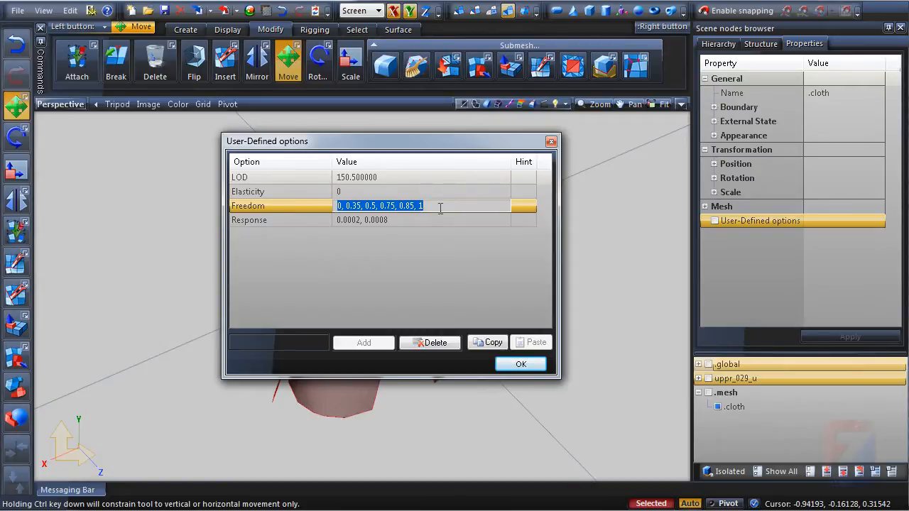
{"action": "key", "text": "End"}
{"action": "key", "text": "Return"}
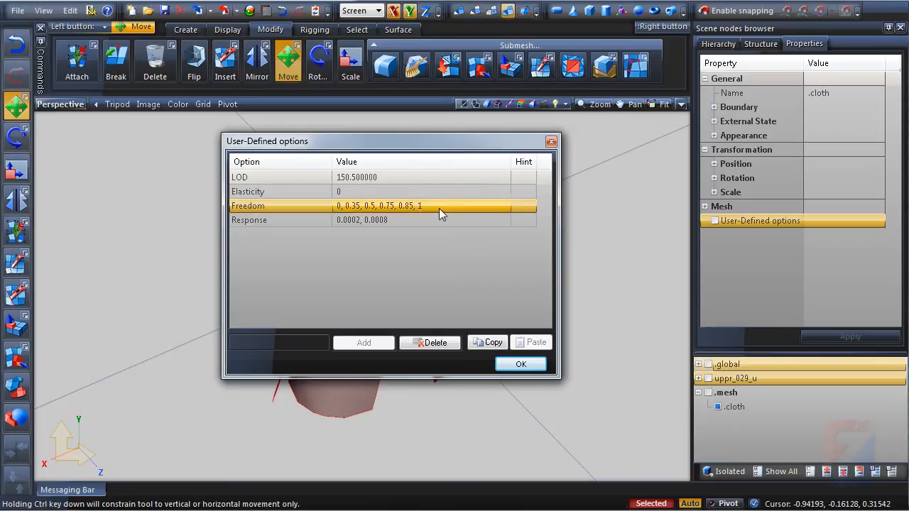
Set the first Response value of the .cloth mesh to 0.0001.
{"action": "left_click", "coordinate": [391, 222]}
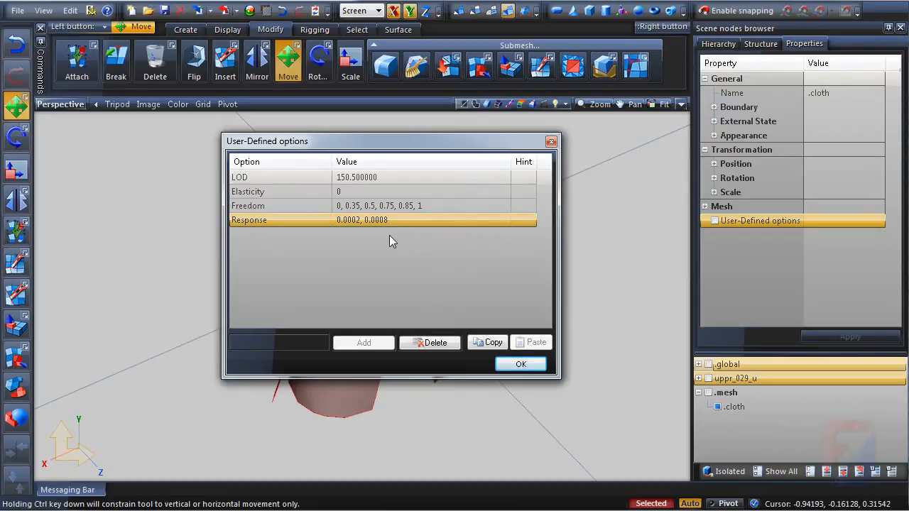
{"action": "left_click", "coordinate": [362, 222]}
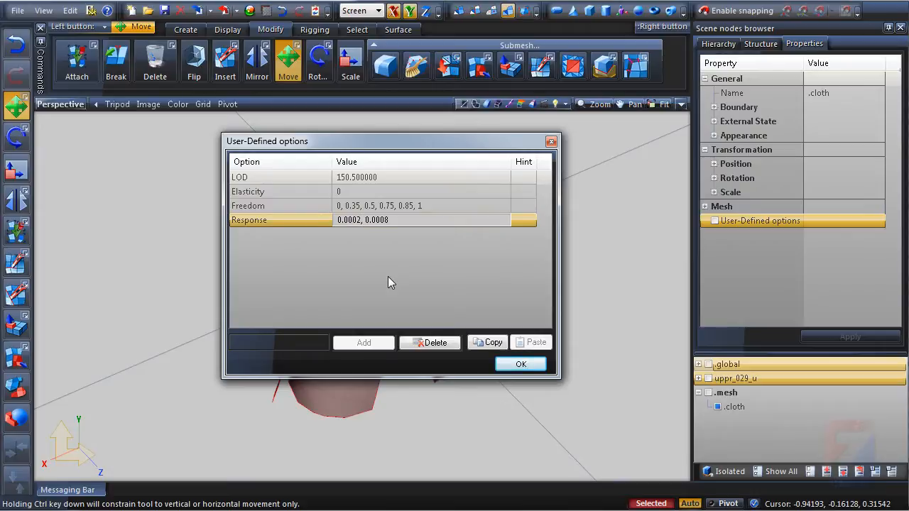
{"action": "key", "text": "shift+Left"}
{"action": "key", "text": "Left"}
{"action": "type", "text": "0"}
{"action": "key", "text": "Delete"}
{"action": "type", "text": "1"}
{"action": "key", "text": "shift+Home"}
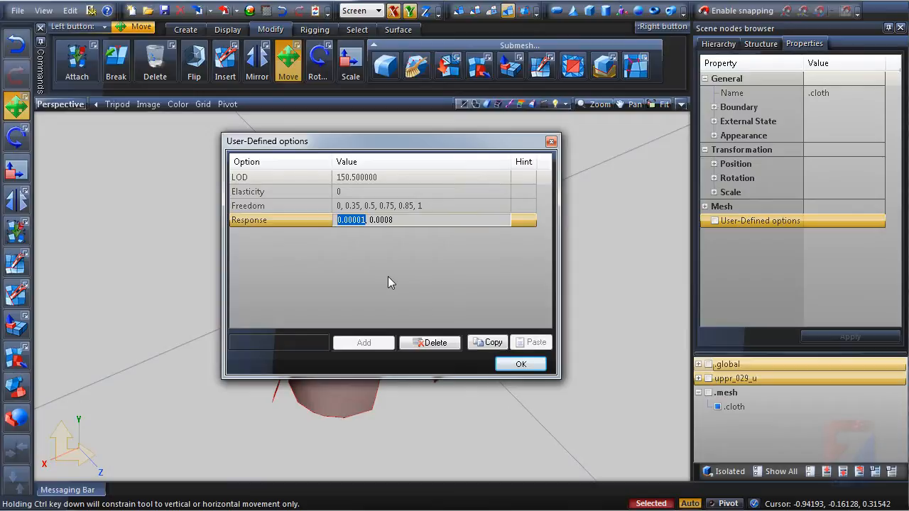
{"action": "key", "text": "Left"}
{"action": "key", "text": "Right"}
{"action": "key", "text": "Right"}
{"action": "key", "text": "Delete"}
Set the second Response value of the .cloth mesh to 0.002 and review both Response values.
{"action": "key", "text": "End"}
{"action": "key", "text": "shift+Left"}
{"action": "key", "text": "shift+Left"}
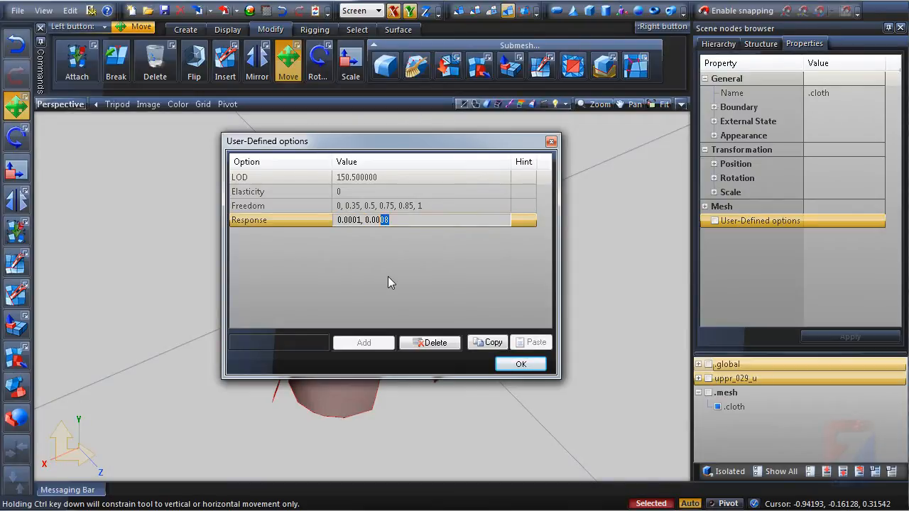
{"action": "type", "text": "2"}
{"action": "left_click_drag", "start_coordinate": [423, 221], "coordinate": [278, 221]}
{"action": "left_click", "coordinate": [380, 221]}
{"action": "left_click_drag", "start_coordinate": [363, 221], "coordinate": [269, 222]}
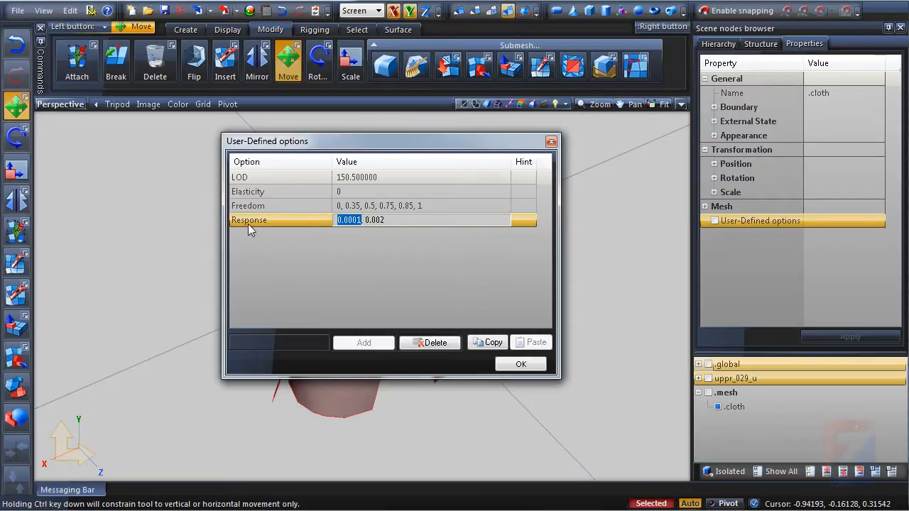
Review the first and second Response values of the .cloth mesh and close its User-Defined options.
{"action": "key", "text": "Left"}
{"action": "key", "text": "shift+Right"}
{"action": "key", "text": "shift+Right"}
{"action": "key", "text": "shift+Right"}
{"action": "key", "text": "shift+Right"}
{"action": "key", "text": "shift+Right"}
{"action": "key", "text": "shift+Right"}
{"action": "key", "text": "End"}
{"action": "key", "text": "shift+Left"}
{"action": "key", "text": "shift+Left"}
{"action": "key", "text": "shift+Left"}
{"action": "key", "text": "shift+Left"}
{"action": "key", "text": "shift+Left"}
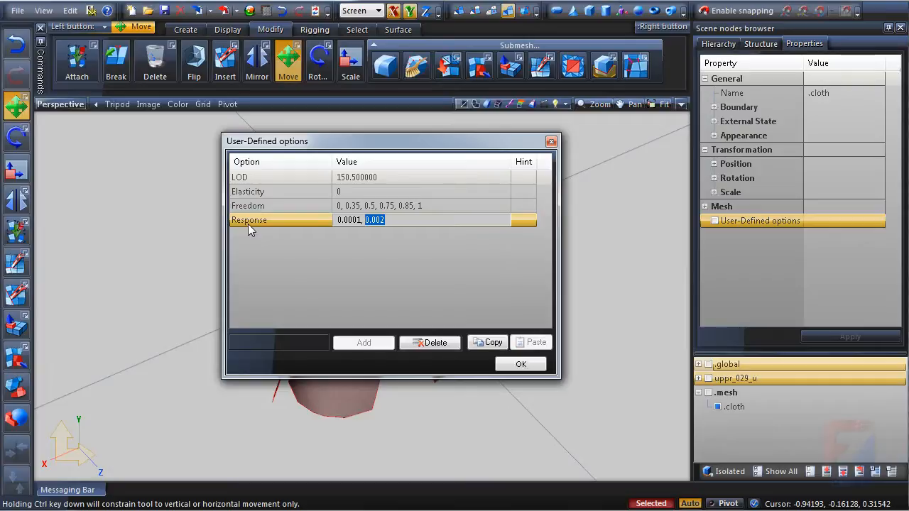
{"action": "key", "text": "Left"}
{"action": "left_click", "coordinate": [551, 142]}
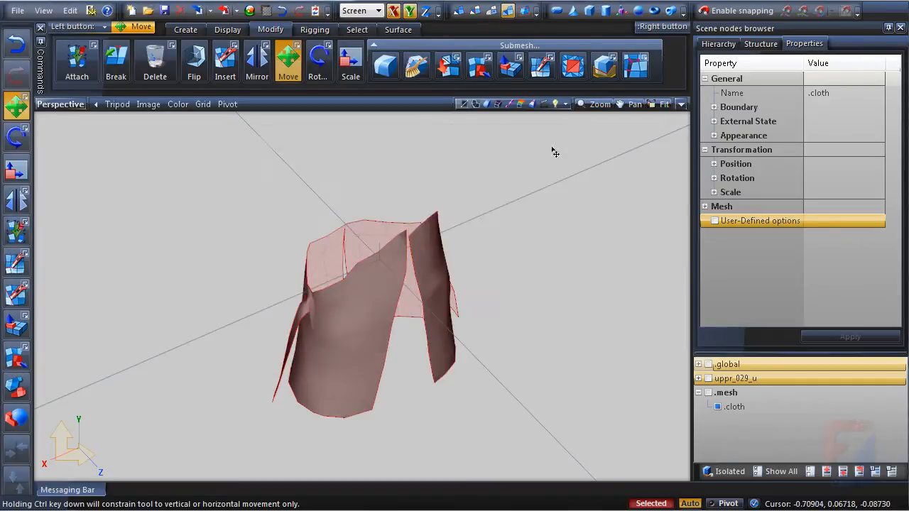
Select the cloth's lower front corner vertex and examine its Point Response levels in the GTA V cloth properties.
{"action": "middle_click_drag", "start_coordinate": [525, 257], "coordinate": [535, 216]}
{"action": "key", "text": "1"}
{"action": "left_click", "coordinate": [365, 346]}
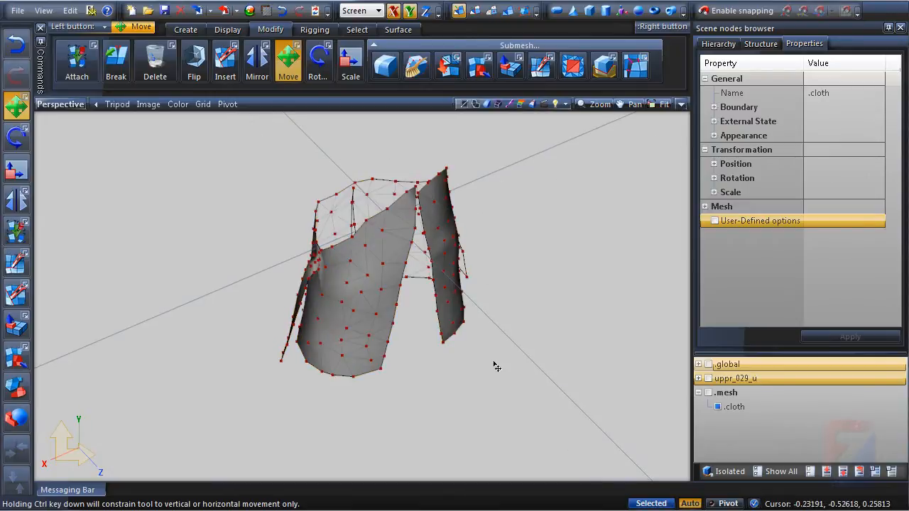
{"action": "left_click_drag", "start_coordinate": [368, 364], "coordinate": [415, 406]}
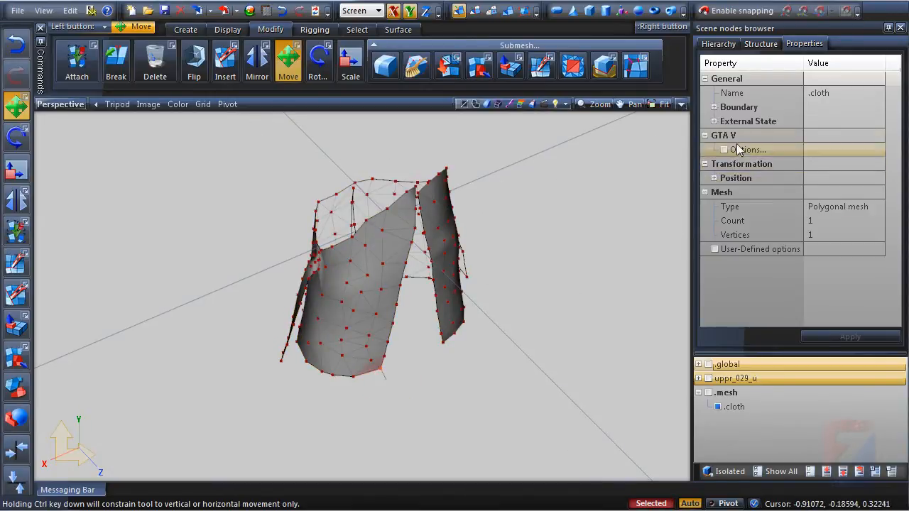
{"action": "left_click", "coordinate": [748, 150]}
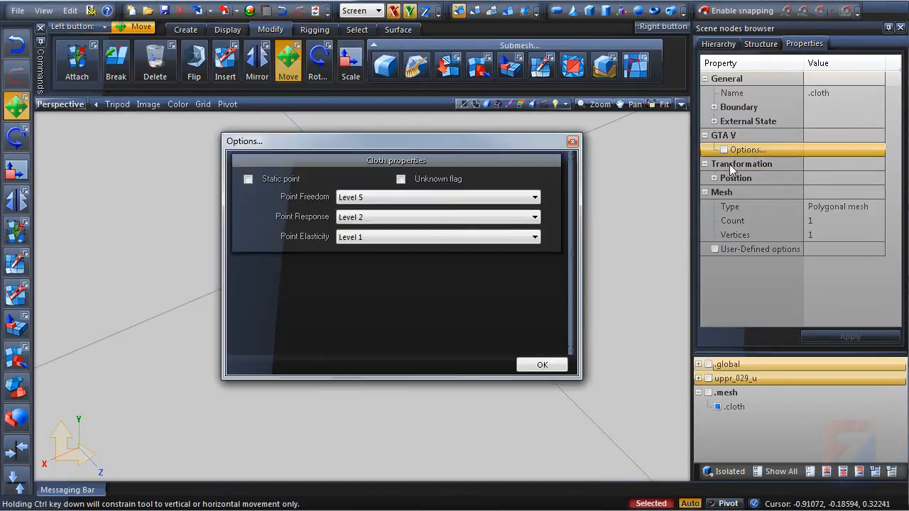
{"action": "left_click", "coordinate": [377, 218]}
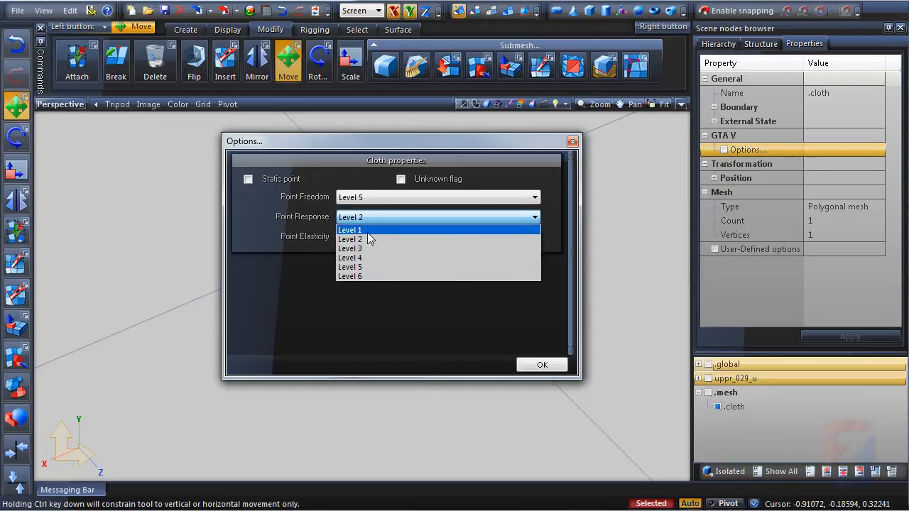
{"action": "left_click", "coordinate": [363, 275]}
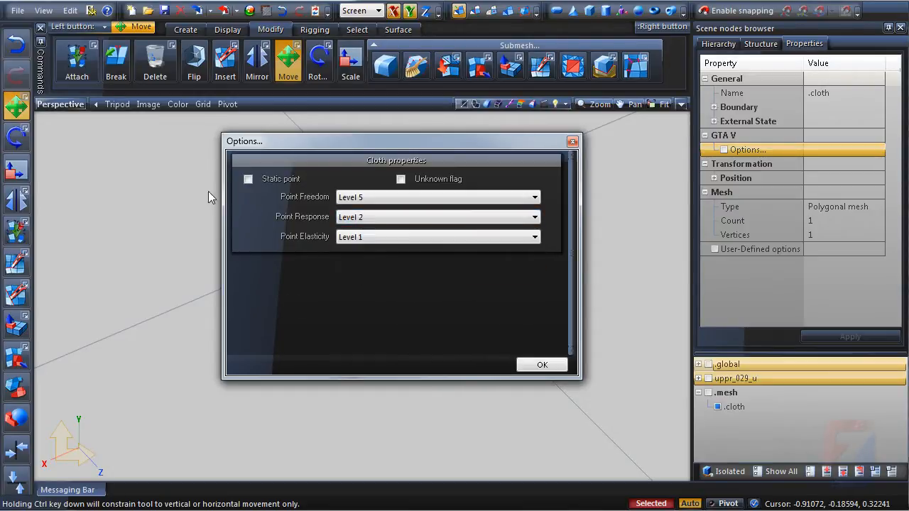
{"action": "left_click", "coordinate": [208, 191]}
Return to objects level and show the .mesh coat together with the .cloth mesh.
{"action": "middle_click_drag", "start_coordinate": [502, 328], "coordinate": [540, 383]}
{"action": "key", "text": "space"}
{"action": "scroll", "coordinate": [497, 347], "scroll_direction": "down", "scroll_amount": 2}
{"action": "key", "text": "4"}
{"action": "key", "text": "space"}
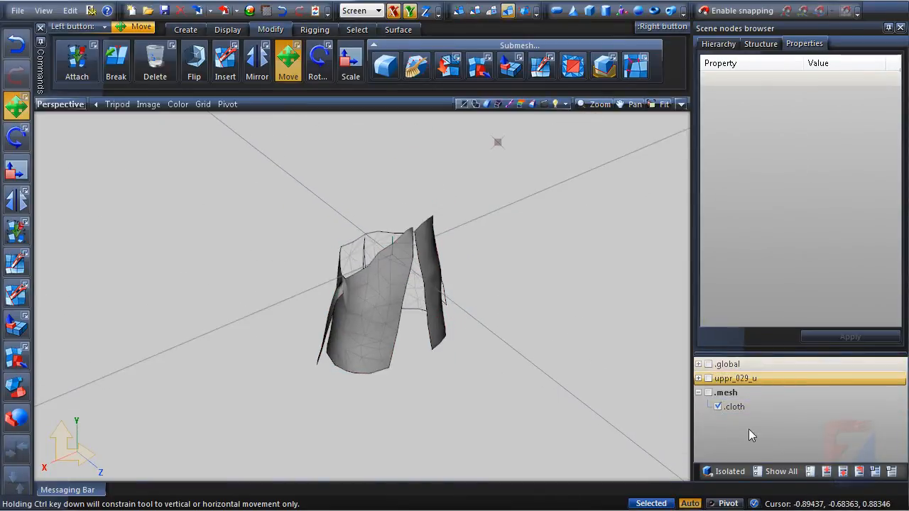
{"action": "left_click", "coordinate": [708, 393]}
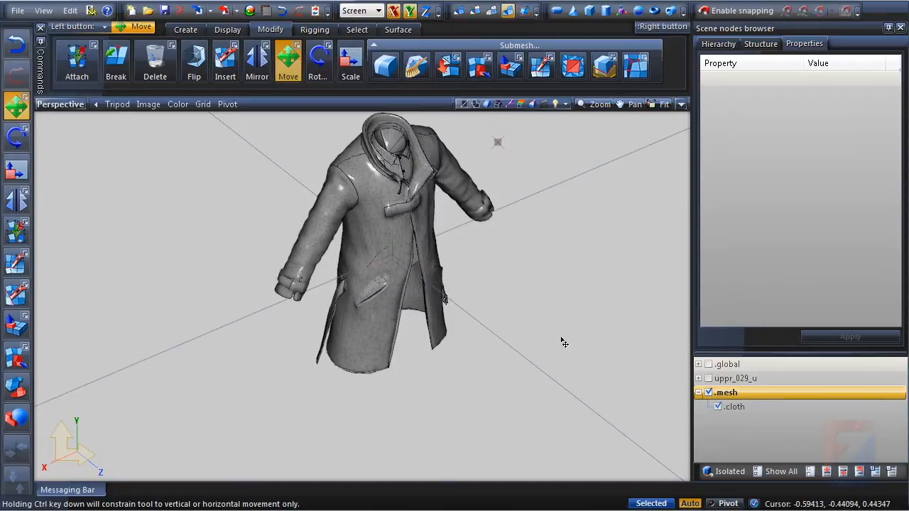
Show the .skel skeleton under .global and hide all child bones of SKEL_ROOT.
{"action": "left_click", "coordinate": [698, 364]}
{"action": "left_click", "coordinate": [716, 380]}
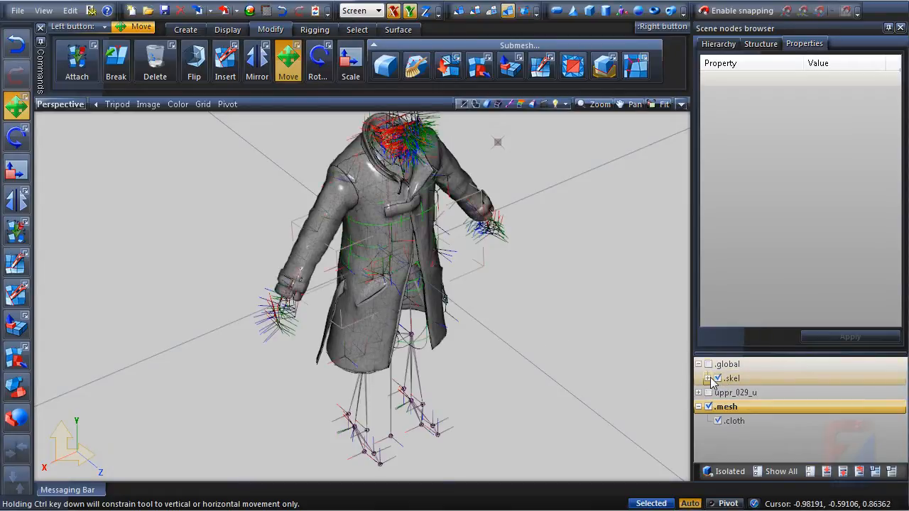
{"action": "left_click", "coordinate": [708, 378]}
{"action": "left_click", "coordinate": [717, 392]}
{"action": "left_click", "coordinate": [737, 392]}
{"action": "left_click", "coordinate": [726, 406]}
{"action": "left_click", "coordinate": [736, 407]}
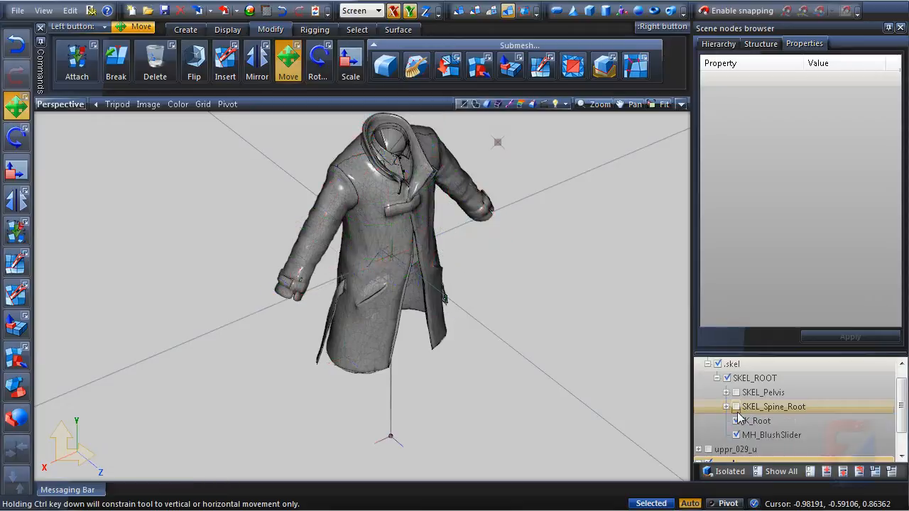
{"action": "left_click", "coordinate": [737, 421]}
{"action": "left_click", "coordinate": [736, 435]}
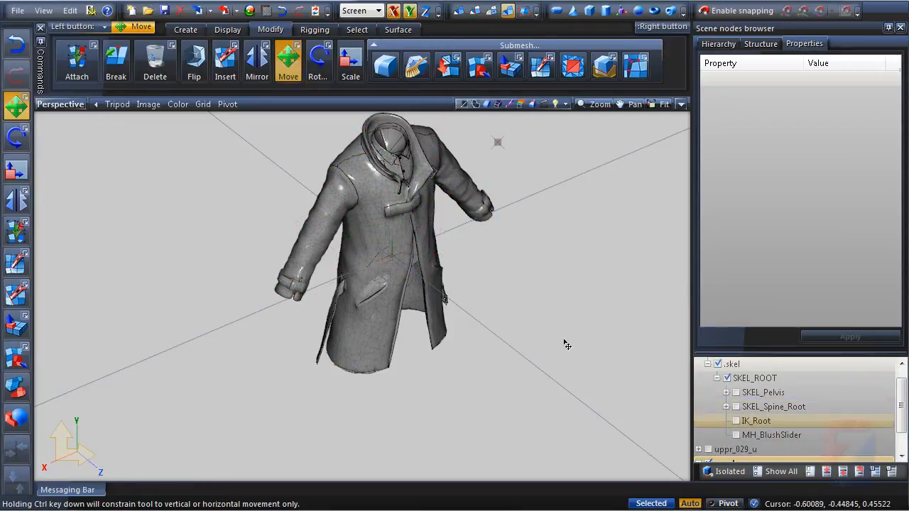
{"action": "mouse_move", "coordinate": [565, 342]}
{"action": "middle_mouse_down"}
{"action": "mouse_move", "coordinate": [565, 324]}
{"action": "mouse_move", "coordinate": [529, 337]}
{"action": "mouse_move", "coordinate": [553, 343]}
{"action": "middle_mouse_up"}
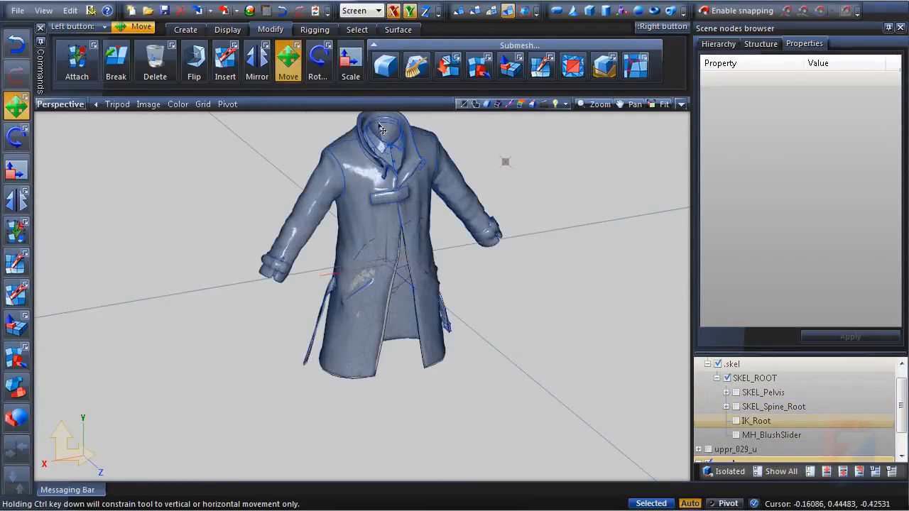
Assign Mark as the secondary tool and activate the Skin Bind tool.
{"action": "left_click", "coordinate": [356, 29]}
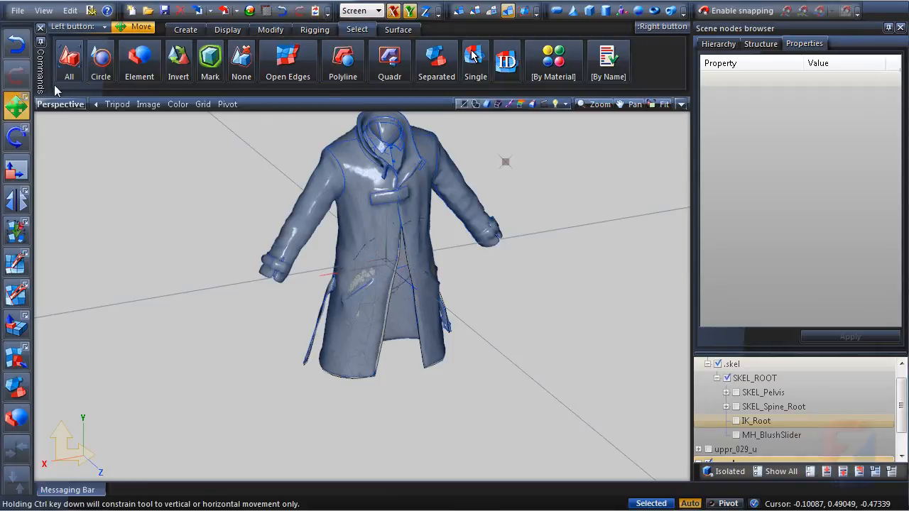
{"action": "left_click", "coordinate": [211, 69]}
{"action": "middle_click_drag", "start_coordinate": [462, 319], "coordinate": [365, 285]}
{"action": "left_click", "coordinate": [314, 29]}
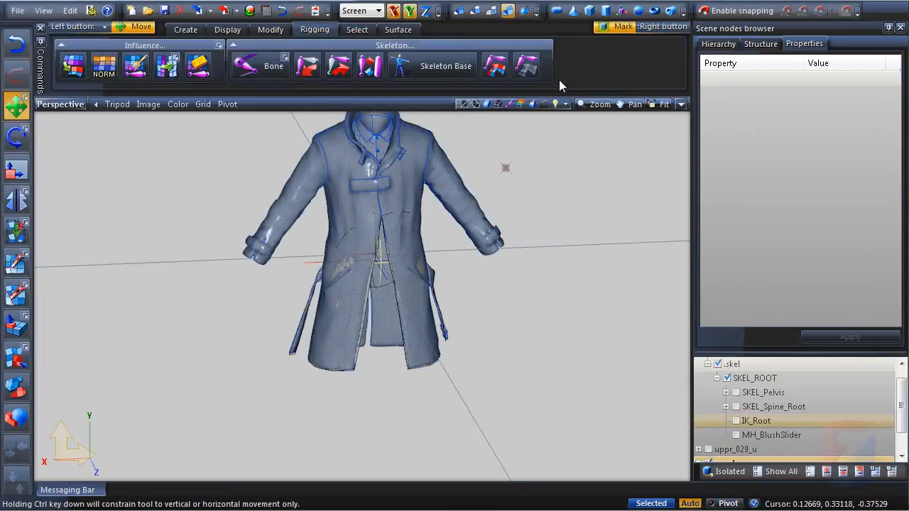
{"action": "left_click", "coordinate": [495, 65]}
{"action": "middle_click_drag", "start_coordinate": [541, 233], "coordinate": [496, 320]}
{"action": "left_click", "coordinate": [412, 298]}
{"action": "left_click", "coordinate": [772, 434]}
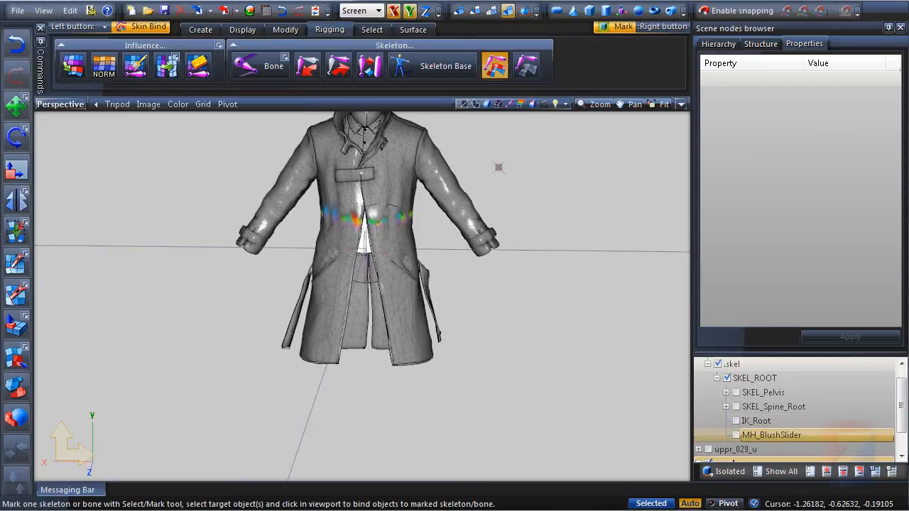
Hide the .mesh coat while keeping the .cloth mesh and skeleton shown, and display the structure settings.
{"action": "left_click_drag", "start_coordinate": [903, 417], "coordinate": [904, 442]}
{"action": "left_click", "coordinate": [709, 435]}
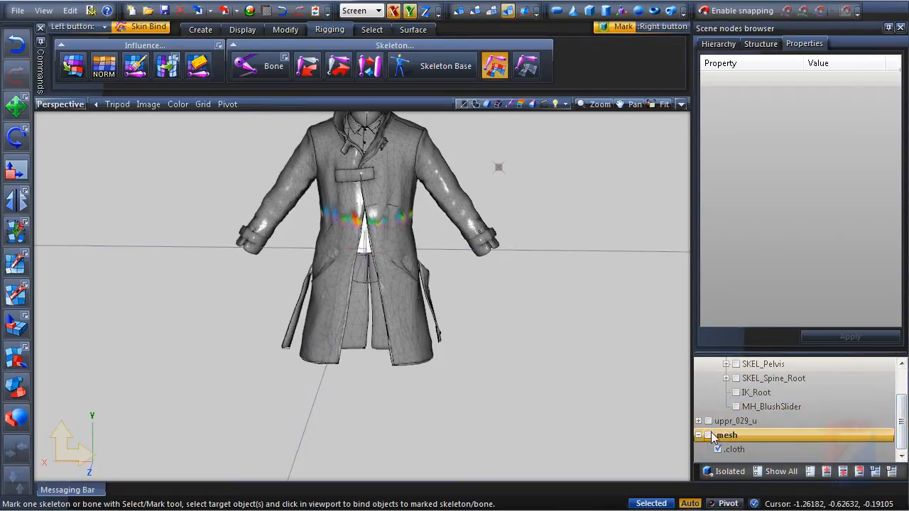
{"action": "left_click", "coordinate": [757, 44]}
{"action": "middle_click_drag", "start_coordinate": [468, 284], "coordinate": [446, 259]}
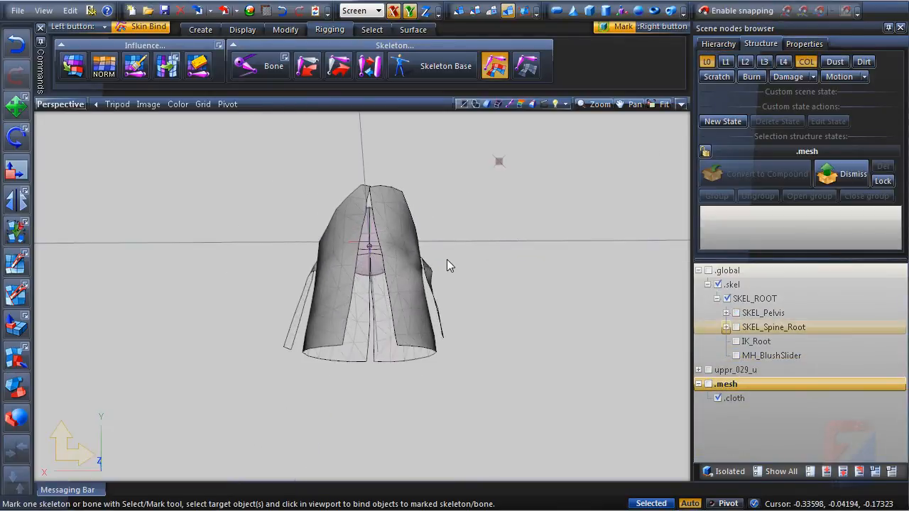
Mark the .skel skeleton, bind the .cloth mesh to it with Skin Bind and inspect the cloth's vertices.
{"action": "right_click", "coordinate": [366, 260]}
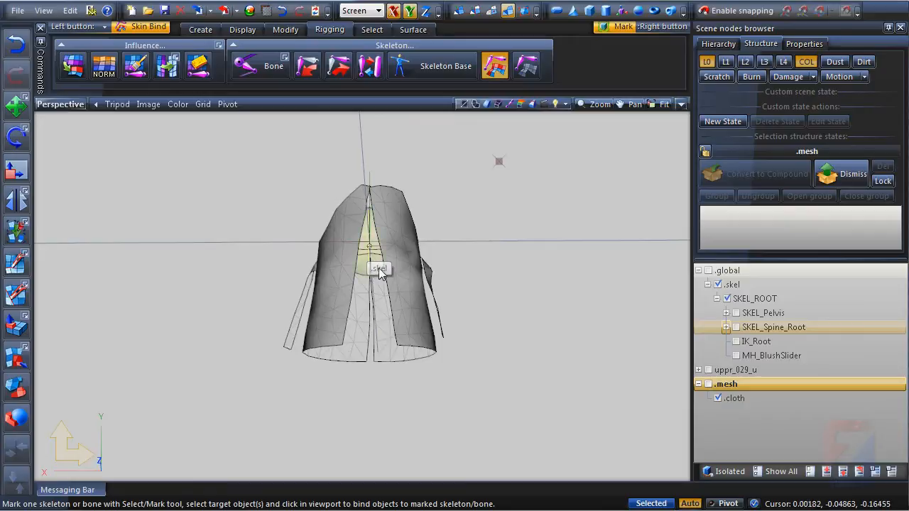
{"action": "left_click", "coordinate": [422, 334]}
{"action": "middle_click_drag", "start_coordinate": [421, 334], "coordinate": [442, 219]}
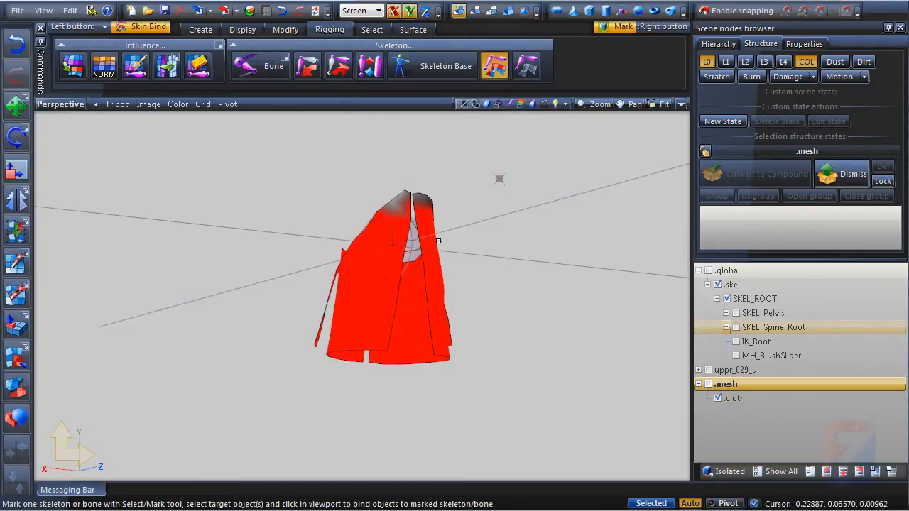
{"action": "middle_click_drag", "start_coordinate": [482, 266], "coordinate": [440, 129]}
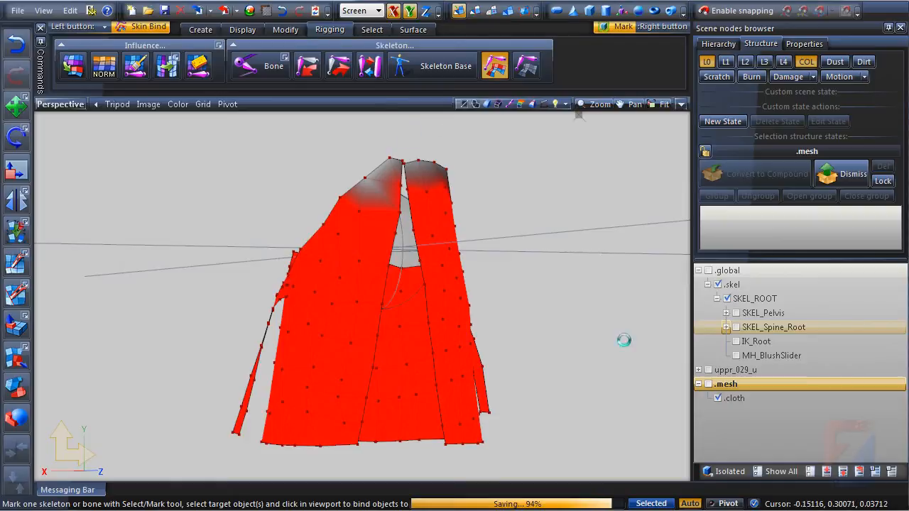
{"action": "left_click_drag", "start_coordinate": [361, 138], "coordinate": [461, 172]}
{"action": "middle_click_drag", "start_coordinate": [493, 176], "coordinate": [498, 262]}
{"action": "left_click", "coordinate": [477, 202]}
{"action": "scroll", "coordinate": [468, 195], "scroll_direction": "down", "scroll_amount": 1}
Expand the uppr_029_u node, examine its jacket .mesh against the bound cloth and return to objects level.
{"action": "left_click", "coordinate": [699, 270]}
{"action": "left_click", "coordinate": [698, 284]}
{"action": "middle_click_drag", "start_coordinate": [631, 318], "coordinate": [501, 291]}
{"action": "middle_click_drag", "start_coordinate": [364, 157], "coordinate": [291, 206]}
{"action": "scroll", "coordinate": [268, 205], "scroll_direction": "down", "scroll_amount": 2}
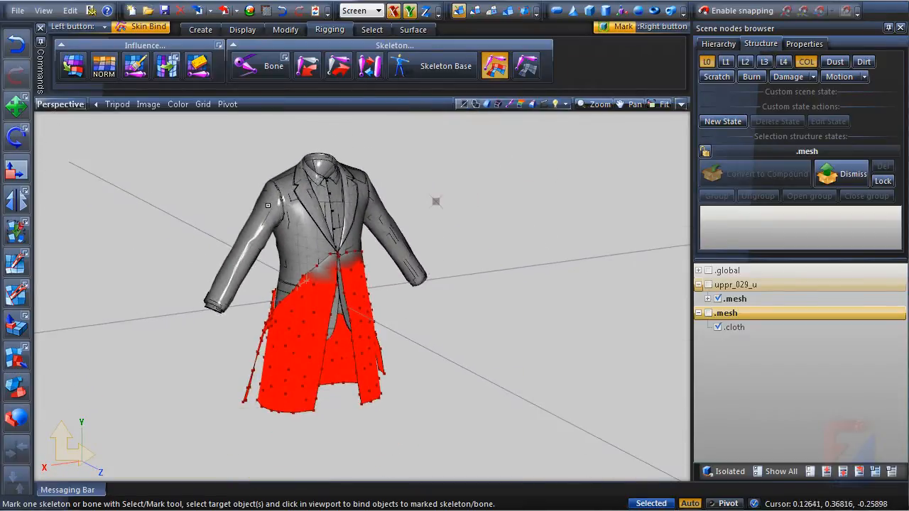
{"action": "key", "text": "4"}
{"action": "middle_click_drag", "start_coordinate": [254, 230], "coordinate": [280, 217]}
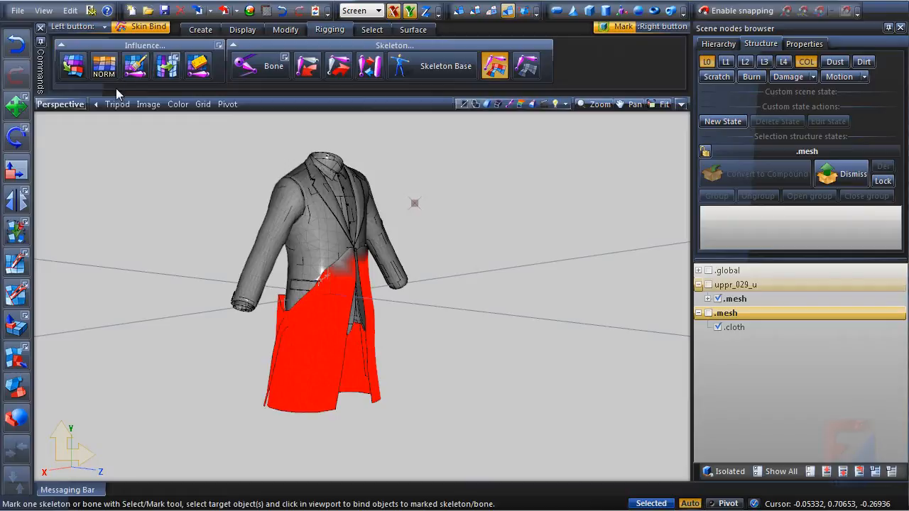
Try copying the bone weights from the uppr_029_u jacket mesh onto the .cloth mesh with Copy Weight.
{"action": "left_click", "coordinate": [72, 69]}
{"action": "scroll", "coordinate": [213, 196], "scroll_direction": "up", "scroll_amount": 2}
{"action": "scroll", "coordinate": [227, 248], "scroll_direction": "down", "scroll_amount": 6}
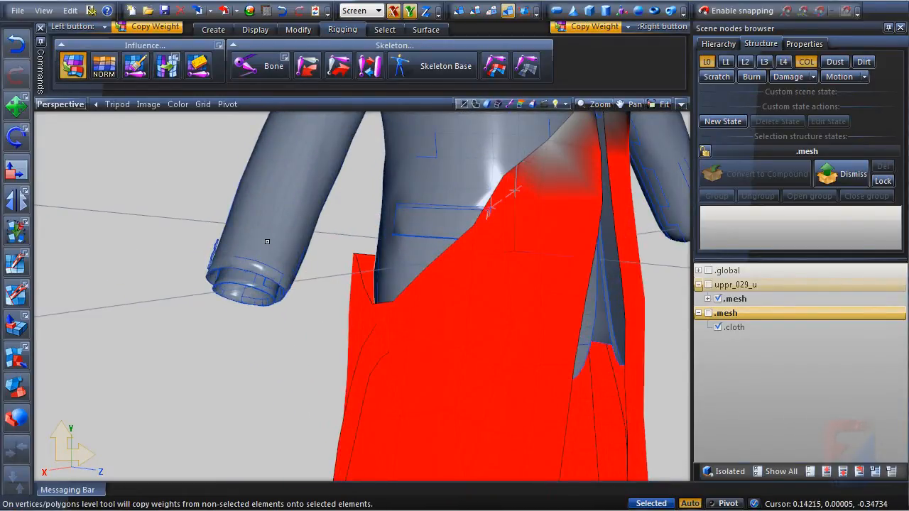
{"action": "scroll", "coordinate": [290, 259], "scroll_direction": "up", "scroll_amount": 3}
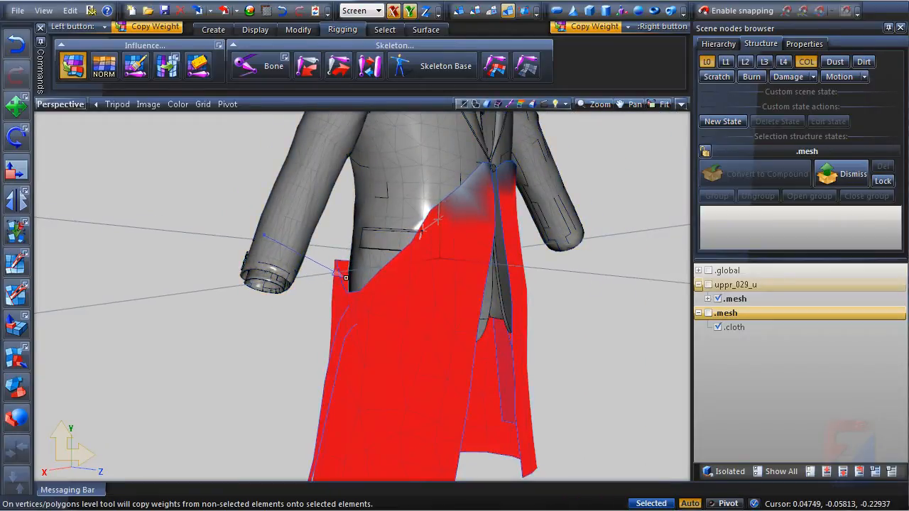
{"action": "left_click", "coordinate": [341, 278]}
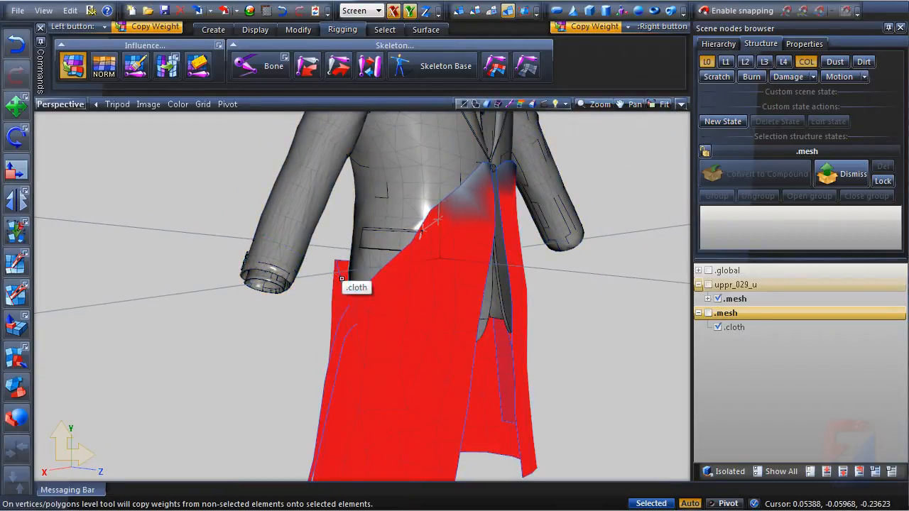
{"action": "middle_click_drag", "start_coordinate": [542, 274], "coordinate": [405, 288]}
{"action": "scroll", "coordinate": [367, 264], "scroll_direction": "down", "scroll_amount": 3}
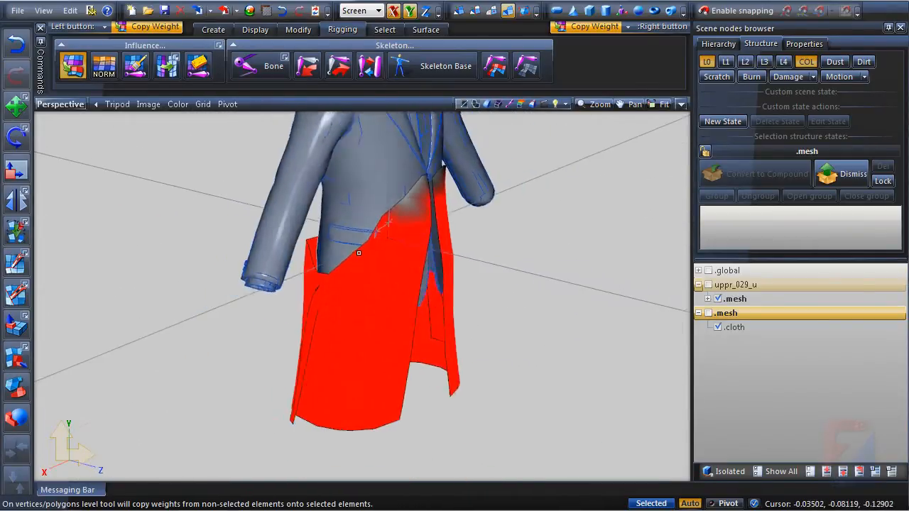
Inspect the .cloth mesh from several sides and show the .mesh coat over it.
{"action": "middle_click_drag", "start_coordinate": [430, 352], "coordinate": [410, 345]}
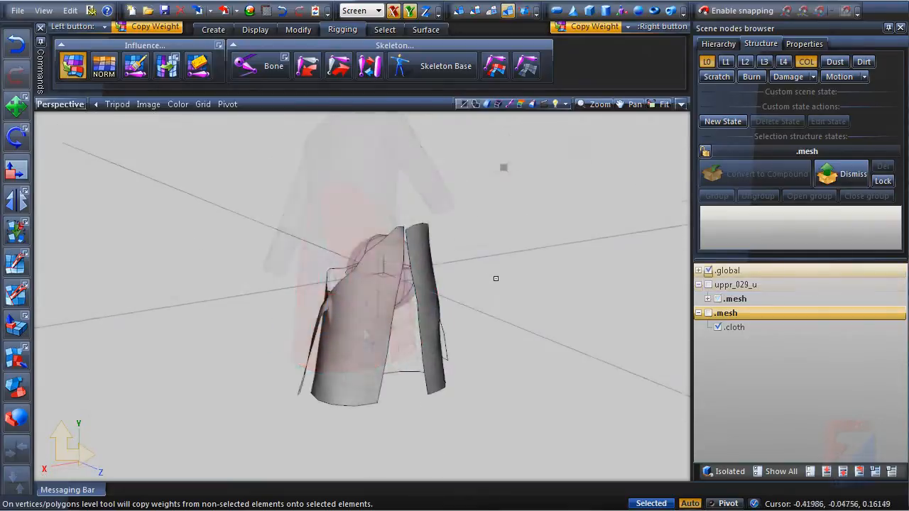
{"action": "scroll", "coordinate": [539, 245], "scroll_direction": "up", "scroll_amount": 3}
{"action": "middle_click_drag", "start_coordinate": [573, 217], "coordinate": [523, 245]}
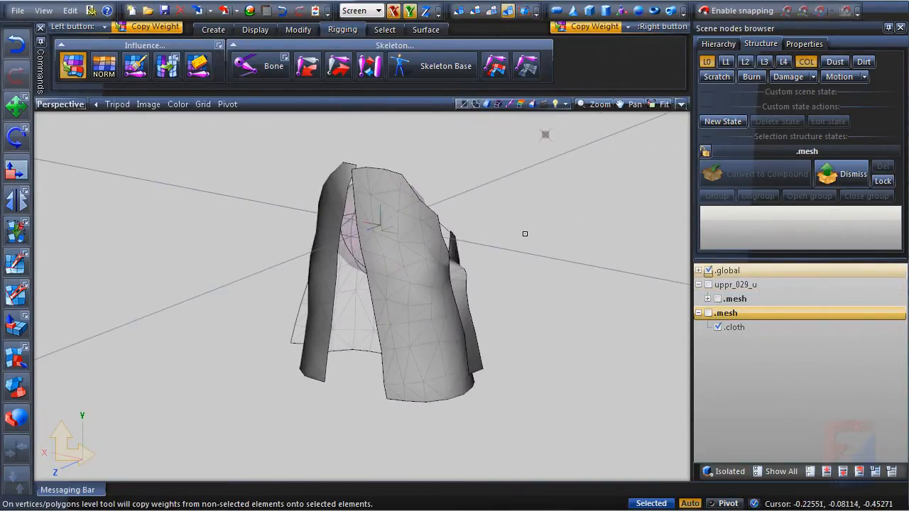
{"action": "scroll", "coordinate": [523, 233], "scroll_direction": "down", "scroll_amount": 2}
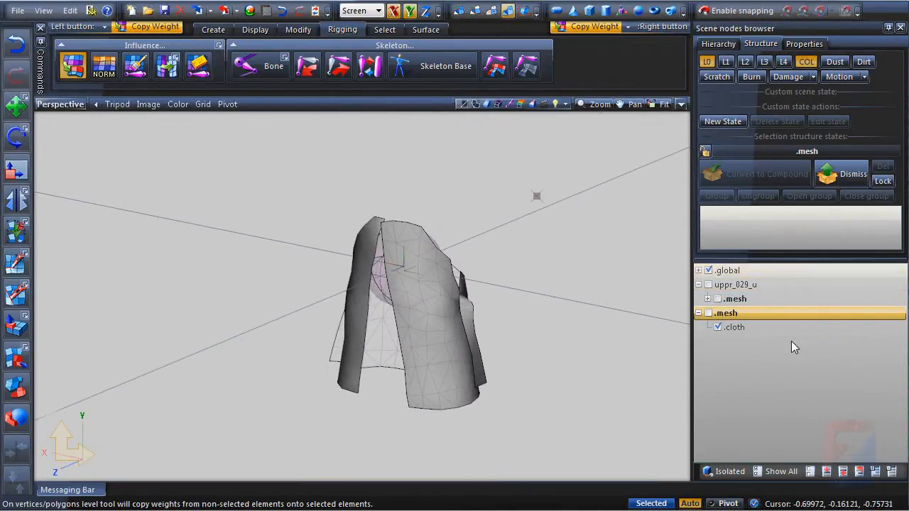
{"action": "left_click", "coordinate": [708, 313]}
{"action": "scroll", "coordinate": [580, 318], "scroll_direction": "up", "scroll_amount": 2}
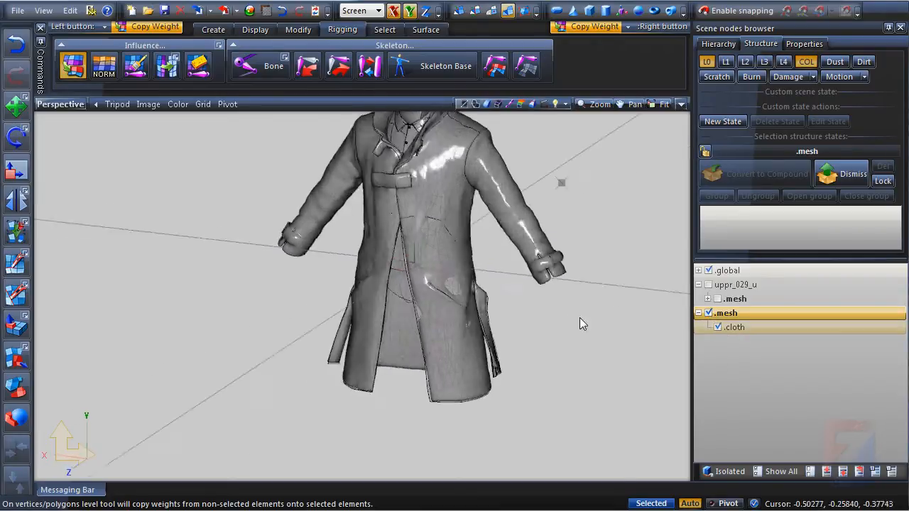
Display the coat and cloth at vertices level and deactivate the Copy Weight tool.
{"action": "middle_click_drag", "start_coordinate": [579, 317], "coordinate": [598, 314]}
{"action": "scroll", "coordinate": [483, 293], "scroll_direction": "up", "scroll_amount": 2}
{"action": "middle_click_drag", "start_coordinate": [483, 293], "coordinate": [491, 321]}
{"action": "scroll", "coordinate": [474, 307], "scroll_direction": "up", "scroll_amount": 1}
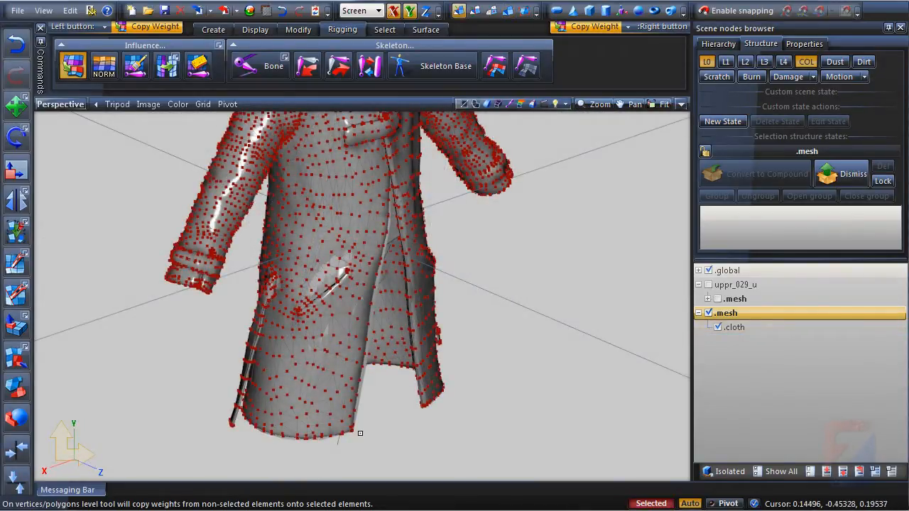
{"action": "middle_click_drag", "start_coordinate": [360, 433], "coordinate": [367, 399]}
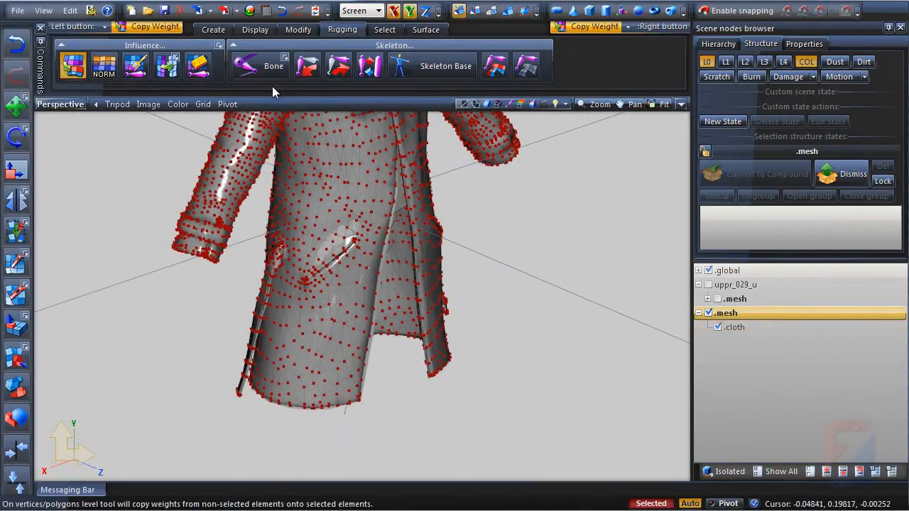
{"action": "left_click", "coordinate": [152, 28]}
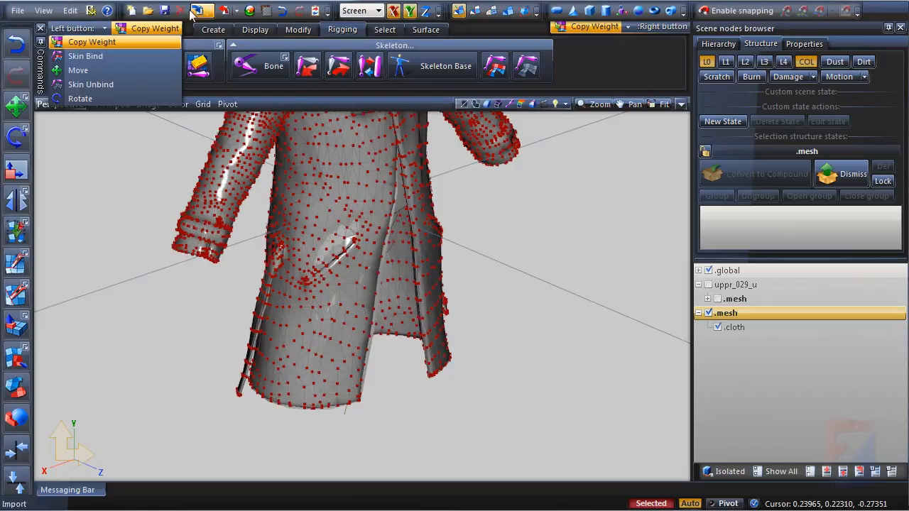
{"action": "left_click", "coordinate": [124, 28]}
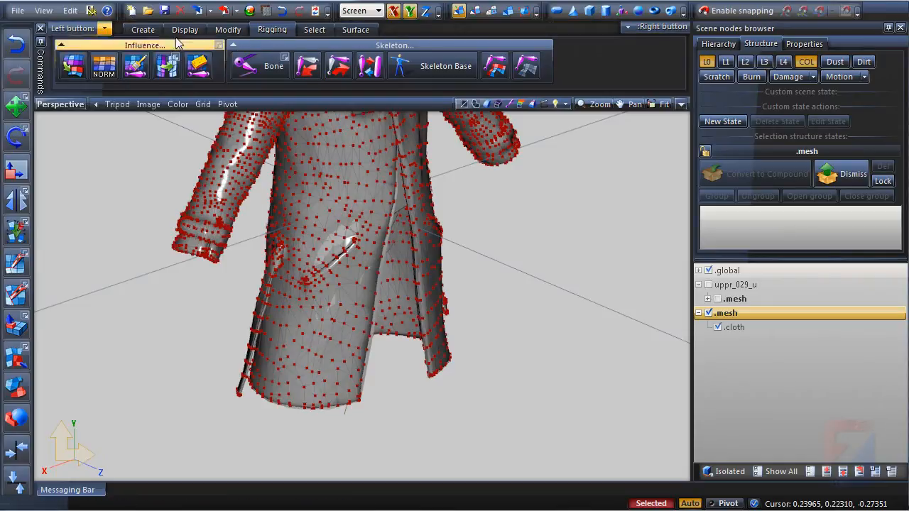
Select the coat .mesh's lower vertices with the Polyline selector and open their GTA V cloth-control options.
{"action": "left_click", "coordinate": [311, 30]}
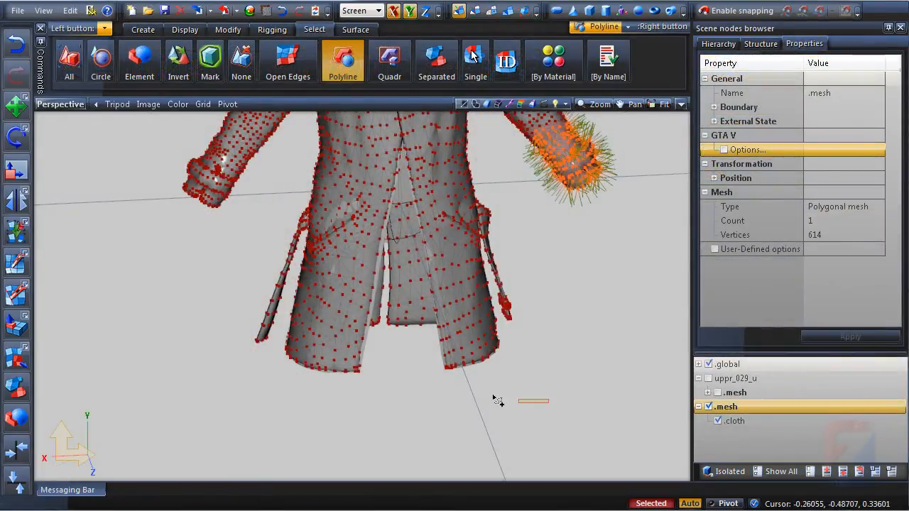
{"action": "left_click_drag", "start_coordinate": [496, 401], "coordinate": [152, 298]}
{"action": "middle_click_drag", "start_coordinate": [265, 371], "coordinate": [490, 355]}
{"action": "left_click_drag", "start_coordinate": [206, 360], "coordinate": [519, 267]}
{"action": "left_click_drag", "start_coordinate": [595, 223], "coordinate": [595, 223]}
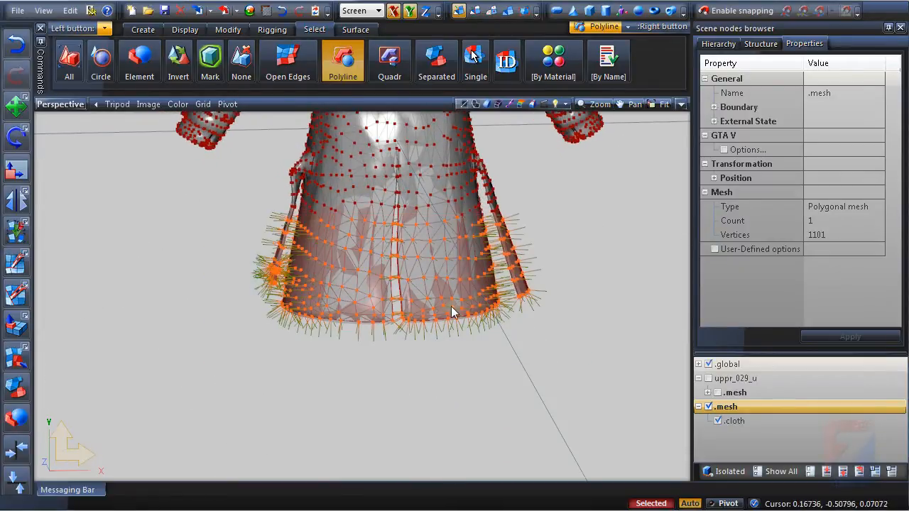
{"action": "middle_click_drag", "start_coordinate": [451, 306], "coordinate": [497, 281]}
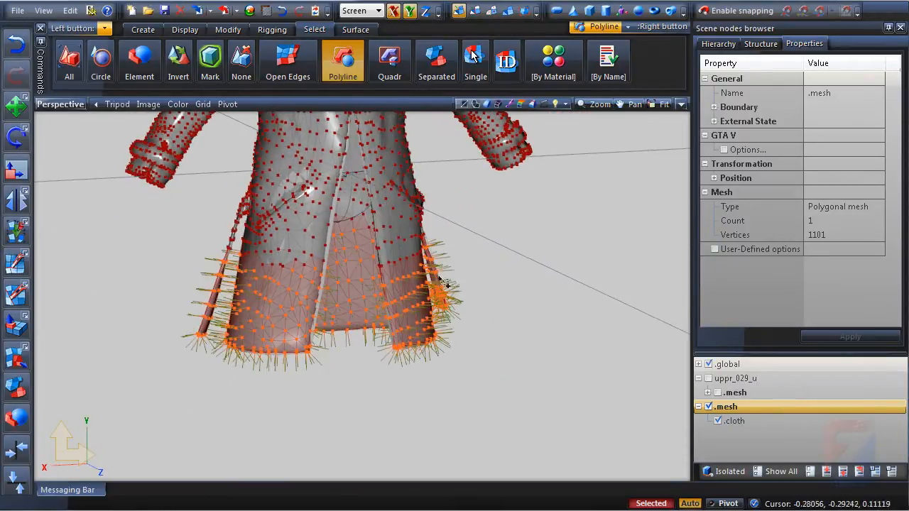
{"action": "left_click", "coordinate": [741, 152]}
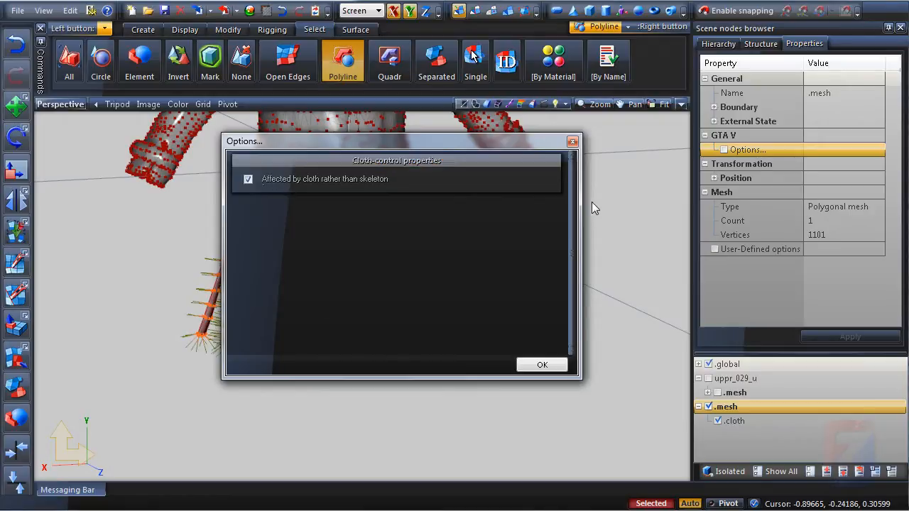
{"action": "left_click_drag", "start_coordinate": [581, 199], "coordinate": [657, 213]}
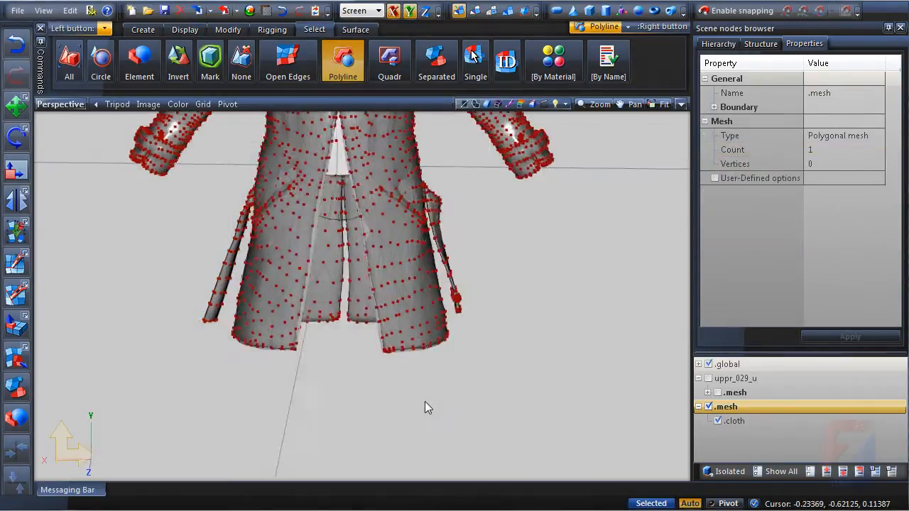
Reselect the vertices around the coat's lower skirt and review their "Affected by cloth rather than skeleton bones" option.
{"action": "middle_click_drag", "start_coordinate": [425, 401], "coordinate": [333, 402]}
{"action": "left_click_drag", "start_coordinate": [330, 398], "coordinate": [331, 362]}
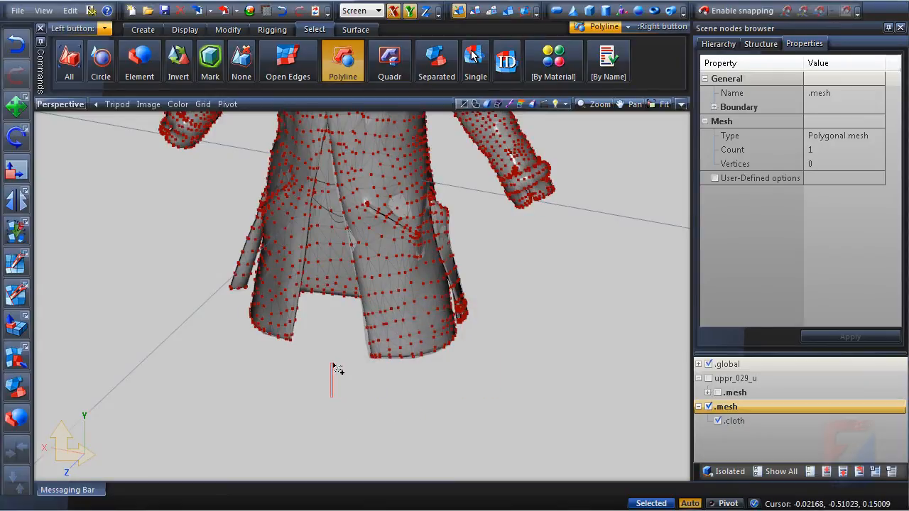
{"action": "left_click_drag", "start_coordinate": [174, 351], "coordinate": [532, 290]}
{"action": "middle_click_drag", "start_coordinate": [531, 290], "coordinate": [199, 391]}
{"action": "left_click_drag", "start_coordinate": [200, 398], "coordinate": [540, 270]}
{"action": "middle_click_drag", "start_coordinate": [539, 270], "coordinate": [319, 267]}
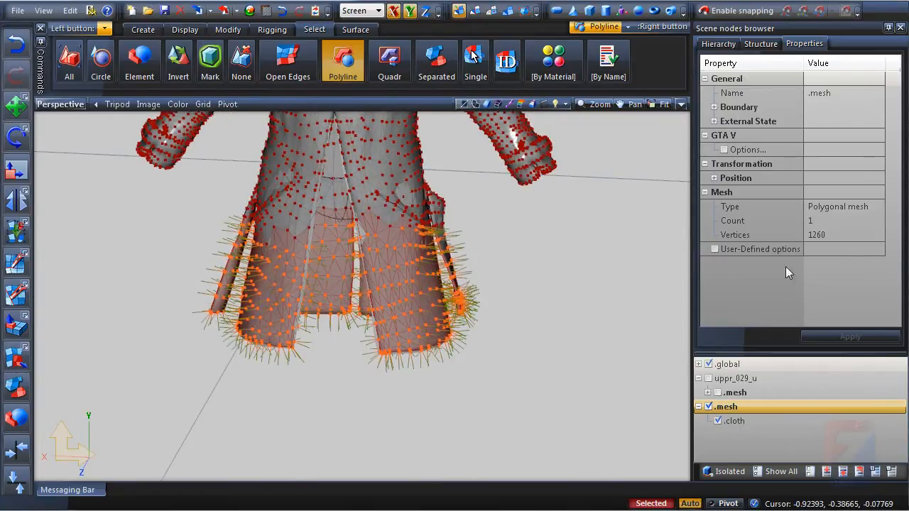
{"action": "left_click", "coordinate": [747, 151]}
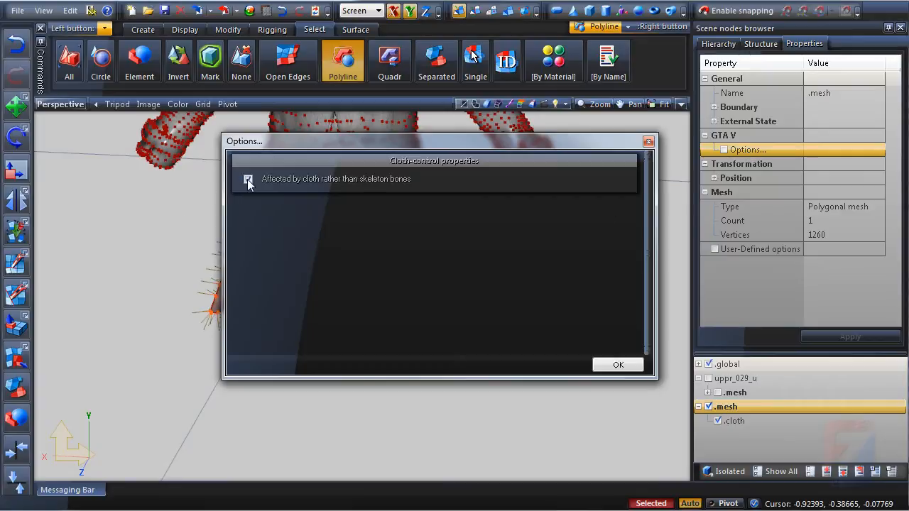
{"action": "left_click_drag", "start_coordinate": [358, 156], "coordinate": [557, 196]}
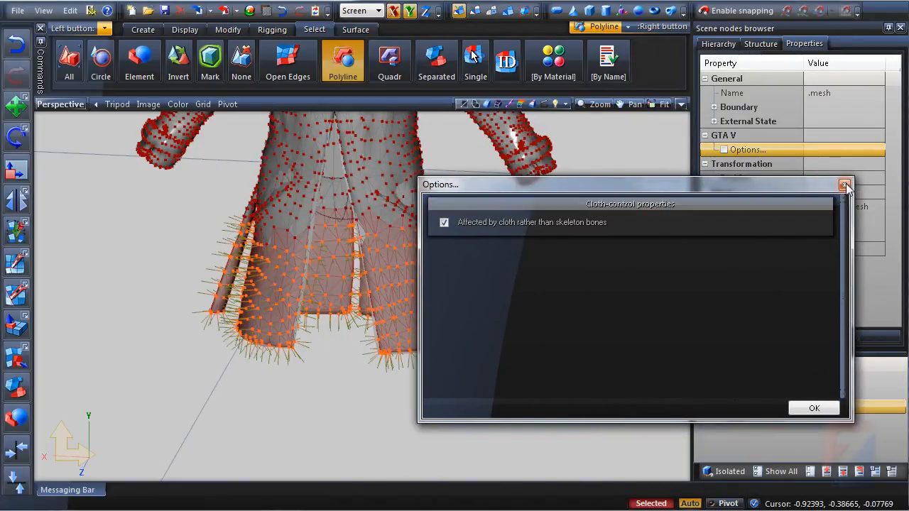
{"action": "left_click", "coordinate": [844, 185]}
Try other vertex selections across the lower front and skirt of the coat mesh.
{"action": "scroll", "coordinate": [366, 377], "scroll_direction": "down", "scroll_amount": 3}
{"action": "middle_click_drag", "start_coordinate": [366, 377], "coordinate": [391, 374]}
{"action": "scroll", "coordinate": [340, 341], "scroll_direction": "up", "scroll_amount": 5}
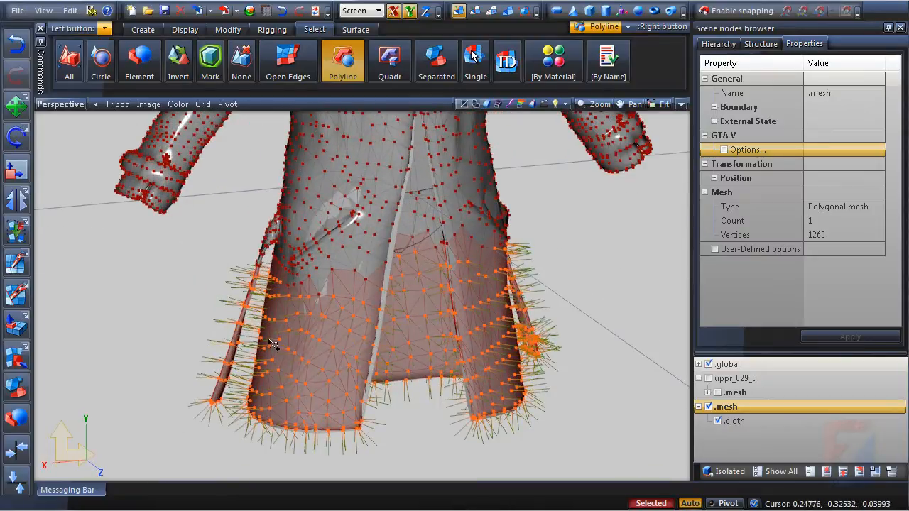
{"action": "left_click_drag", "start_coordinate": [270, 338], "coordinate": [436, 276]}
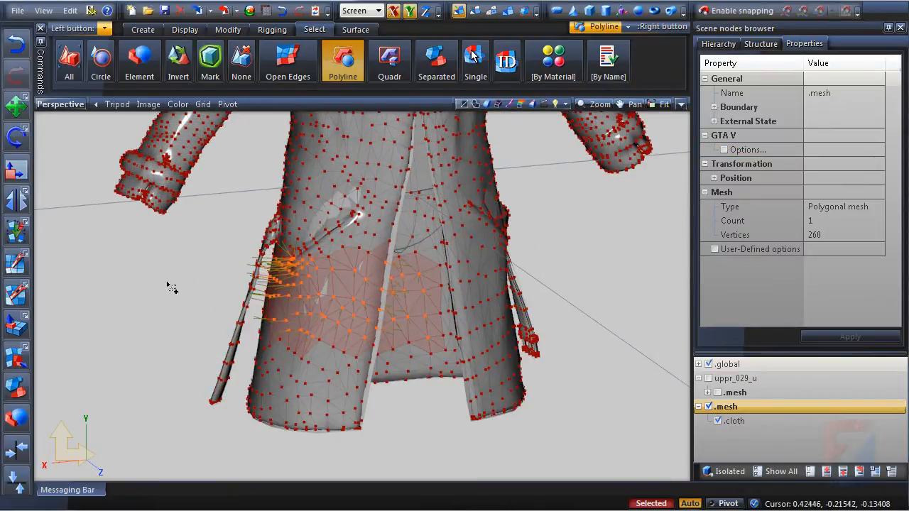
{"action": "left_click_drag", "start_coordinate": [151, 276], "coordinate": [600, 465]}
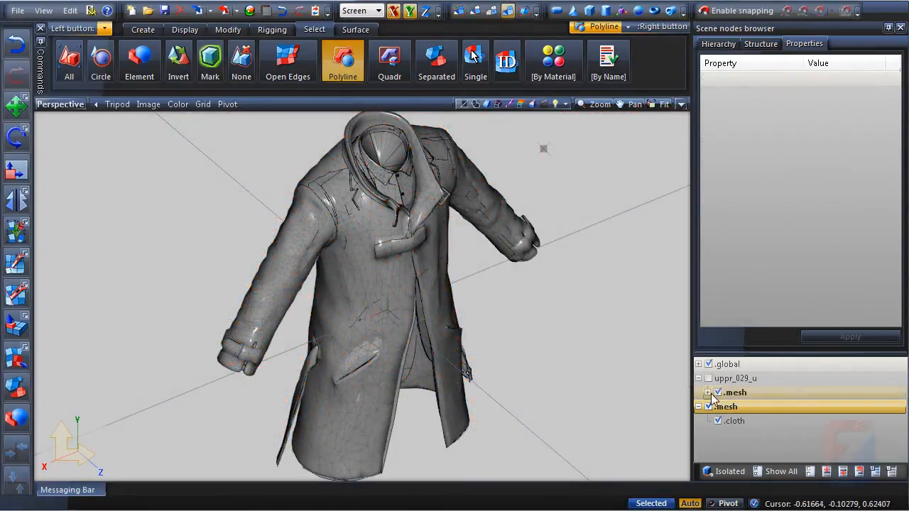
Expand the original jacket .mesh under uppr_029_u and unlink it from that parent node.
{"action": "left_click", "coordinate": [708, 393]}
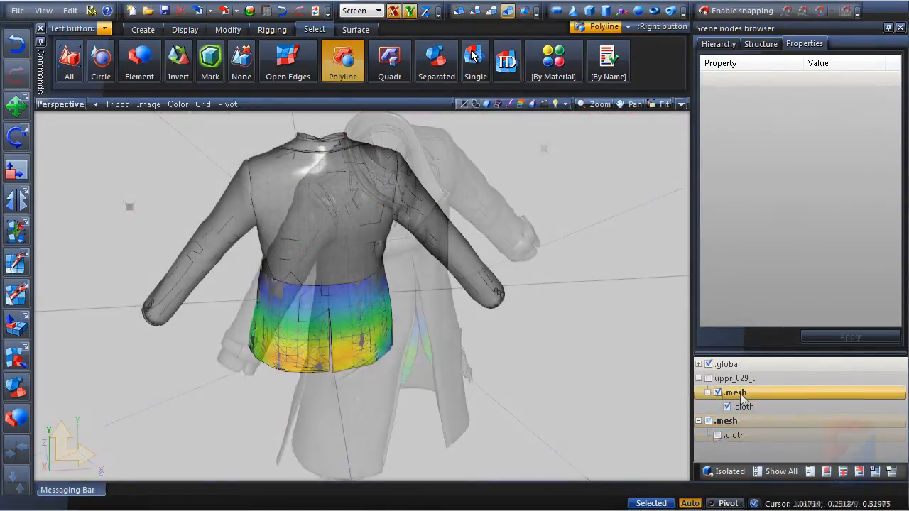
{"action": "right_click", "coordinate": [741, 395]}
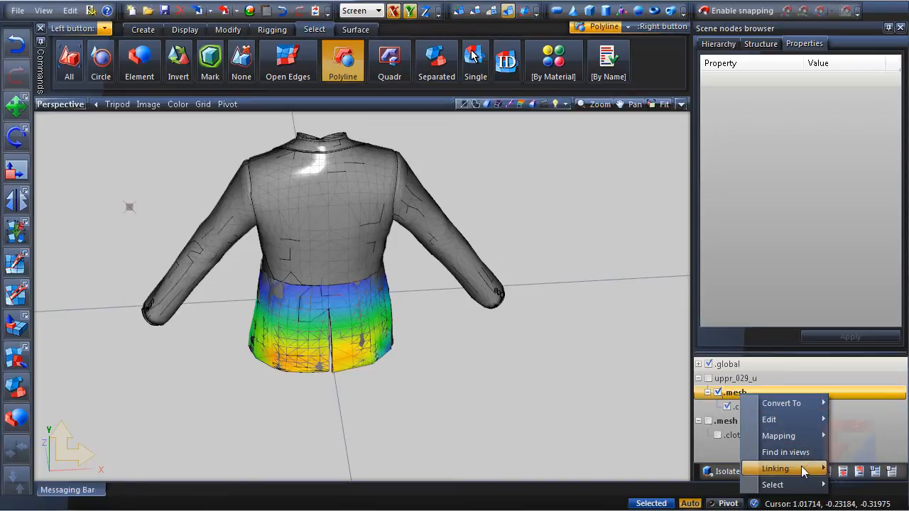
{"action": "mouse_move", "coordinate": [808, 477]}
{"action": "left_click", "coordinate": [691, 469]}
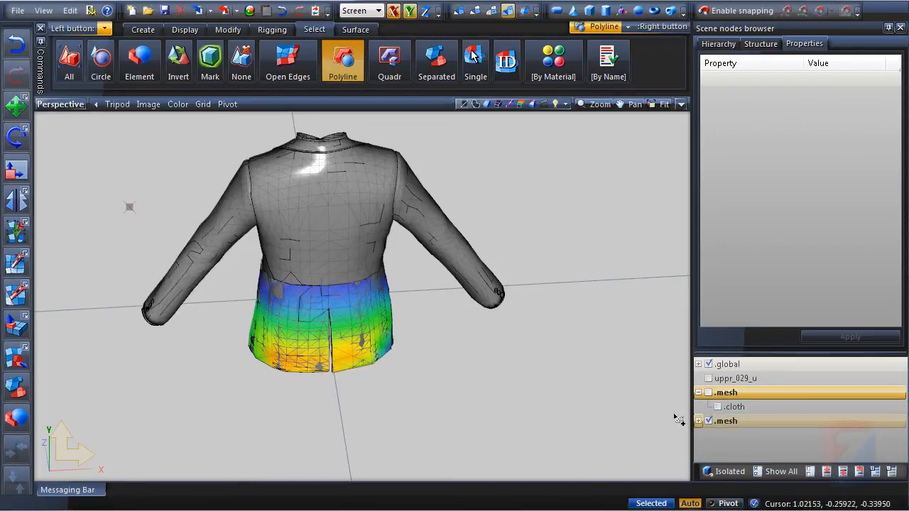
Rename the detached jacket mesh _unused.mesh and its cloth node _unused.cloth.
{"action": "left_click", "coordinate": [770, 422]}
{"action": "left_click", "coordinate": [770, 421]}
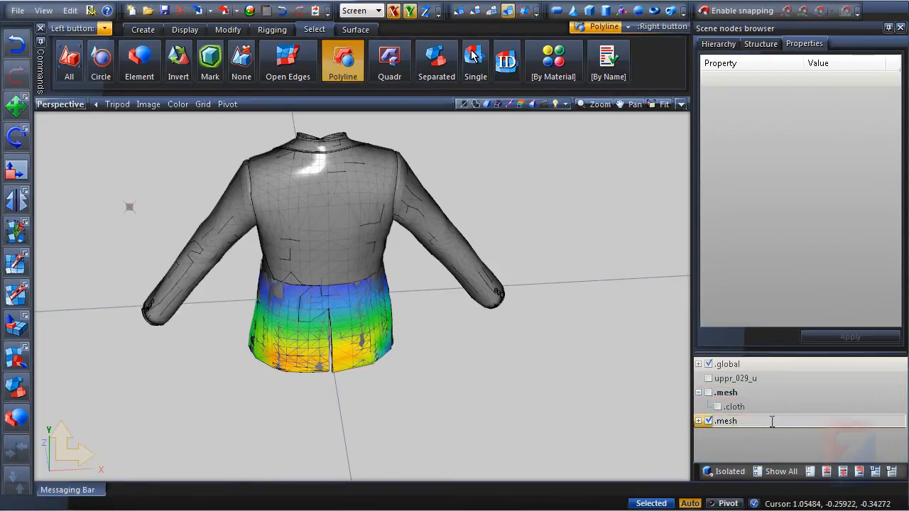
{"action": "type", "text": "_unused"}
{"action": "key", "text": "Return"}
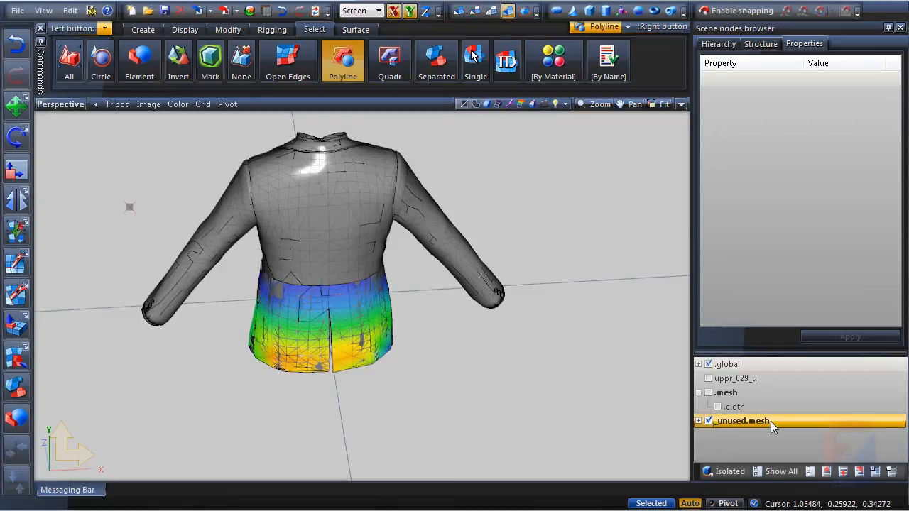
{"action": "type", "text": "_unus"}
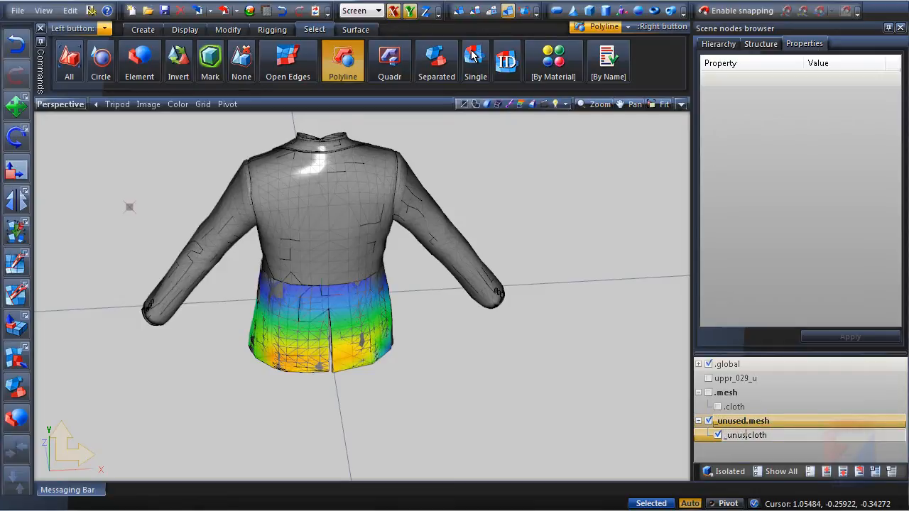
{"action": "type", "text": "ed"}
{"action": "key", "text": "Return"}
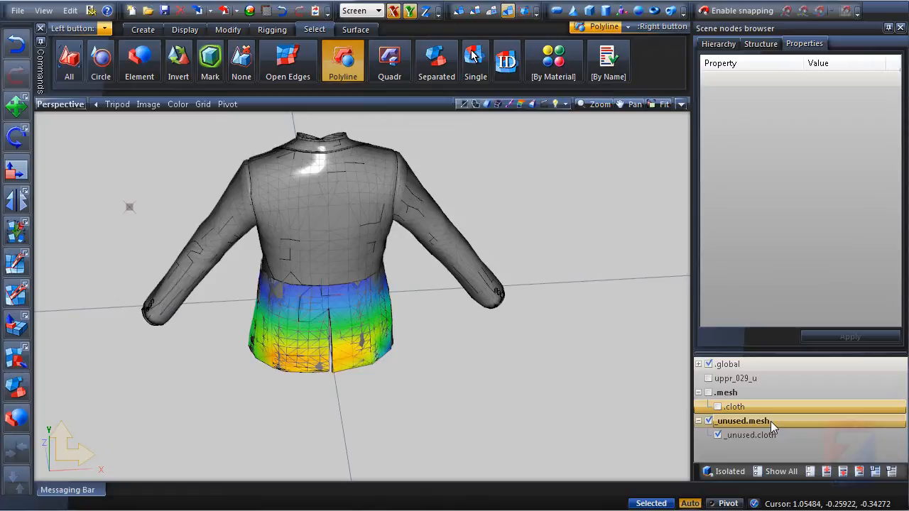
Hide _unused.mesh and link the coat .mesh with its .cloth under uppr_029_u, then expand that node.
{"action": "left_click", "coordinate": [705, 395]}
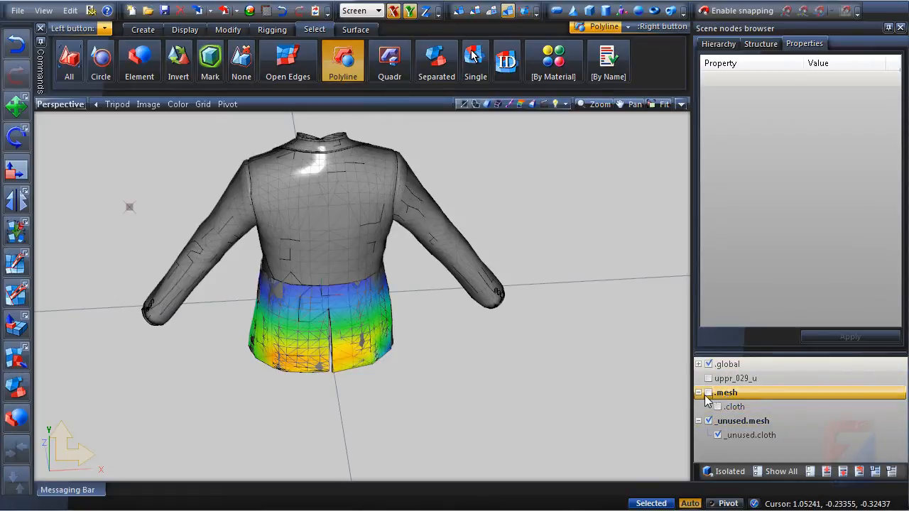
{"action": "left_click", "coordinate": [709, 421]}
{"action": "left_click", "coordinate": [698, 421]}
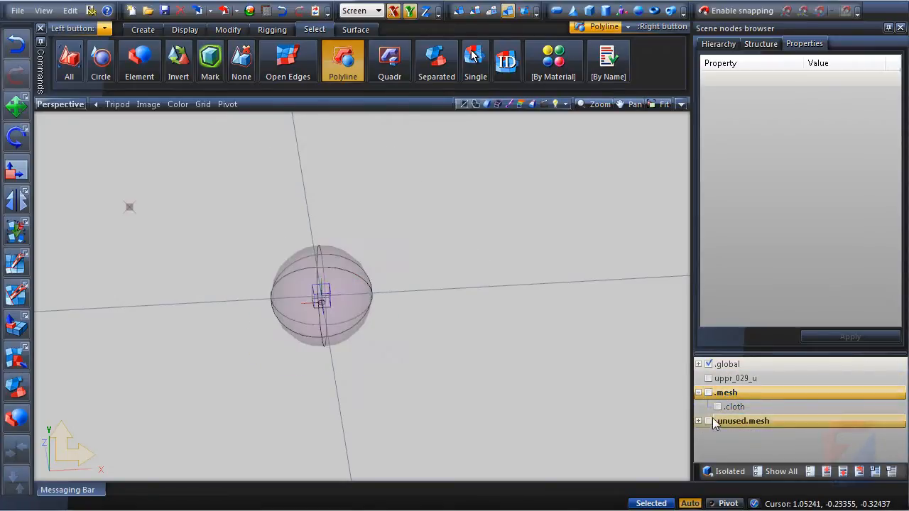
{"action": "left_click_drag", "start_coordinate": [726, 392], "coordinate": [736, 378]}
{"action": "left_click", "coordinate": [699, 378]}
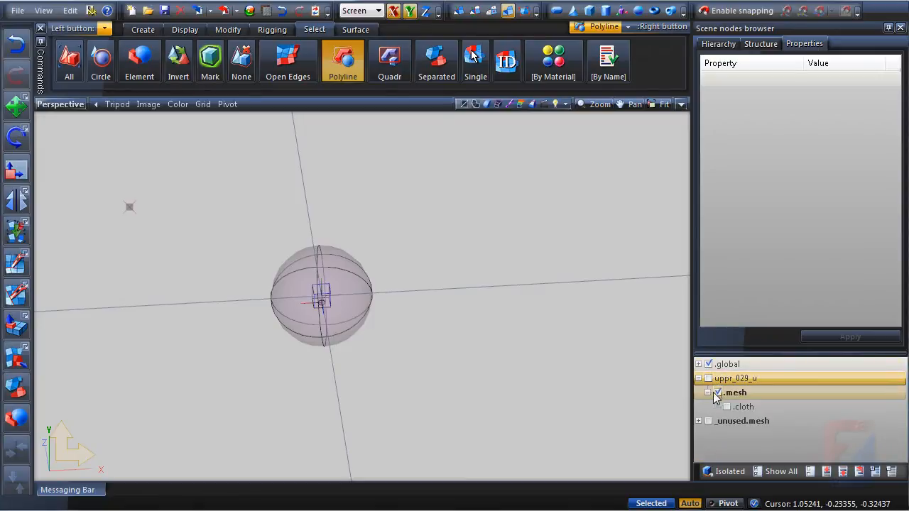
Show the coat .mesh under uppr_029_u, then hide it and display only its .cloth for inspection.
{"action": "left_click", "coordinate": [715, 393]}
{"action": "middle_click_drag", "start_coordinate": [428, 428], "coordinate": [601, 286]}
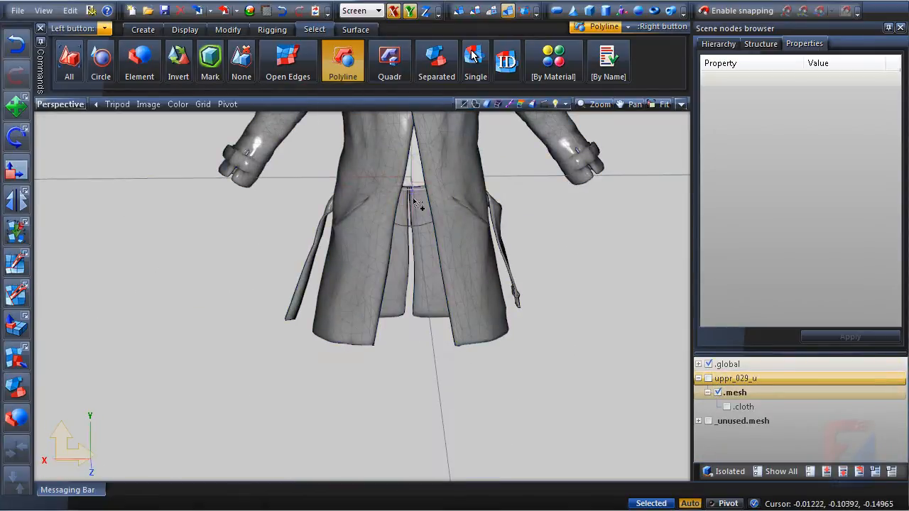
{"action": "middle_click_drag", "start_coordinate": [418, 197], "coordinate": [380, 328]}
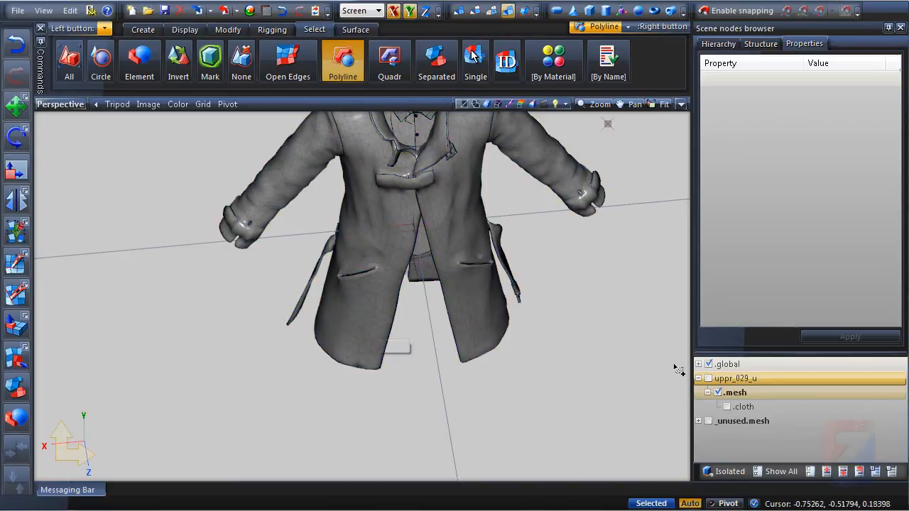
{"action": "left_click", "coordinate": [717, 393]}
{"action": "left_click", "coordinate": [726, 406]}
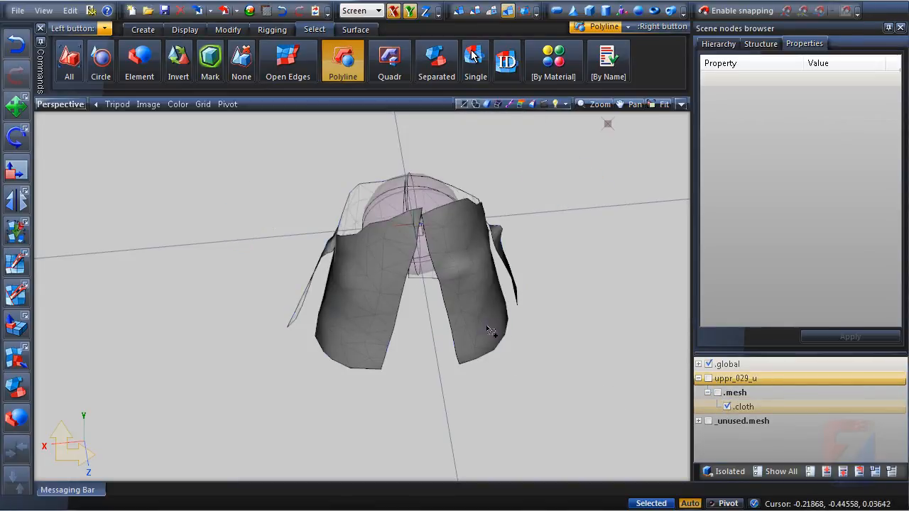
{"action": "middle_click_drag", "start_coordinate": [490, 330], "coordinate": [475, 283]}
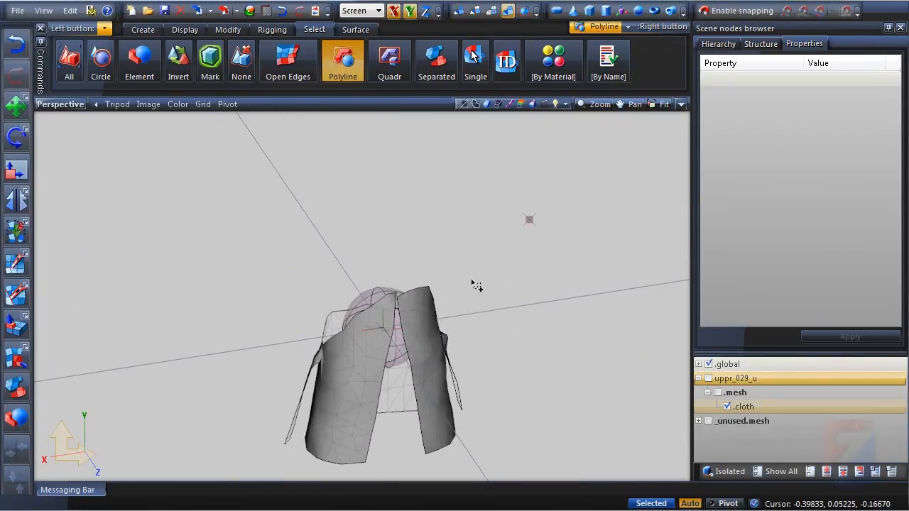
Switch to the node structure settings and examine the .cloth against the leg bones from several sides.
{"action": "left_click", "coordinate": [760, 44]}
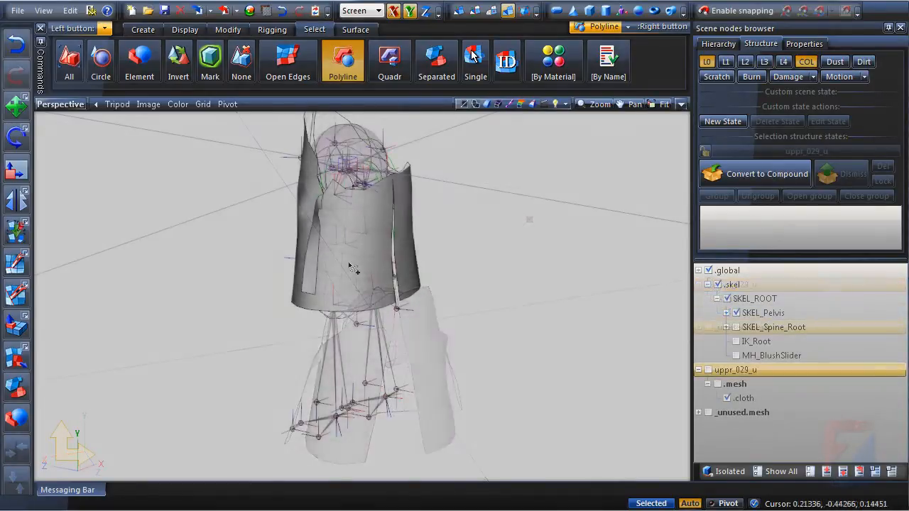
{"action": "scroll", "coordinate": [349, 270], "scroll_direction": "up", "scroll_amount": 5}
{"action": "scroll", "coordinate": [455, 346], "scroll_direction": "down", "scroll_amount": 5}
{"action": "middle_click_drag", "start_coordinate": [454, 346], "coordinate": [532, 312]}
{"action": "middle_click_drag", "start_coordinate": [404, 261], "coordinate": [513, 331]}
Activate the Copy tool and expand the .global skeleton hierarchy through SKEL_Pelvis and SKEL_L_Thigh to SKEL_L_Calf.
{"action": "left_click", "coordinate": [143, 30]}
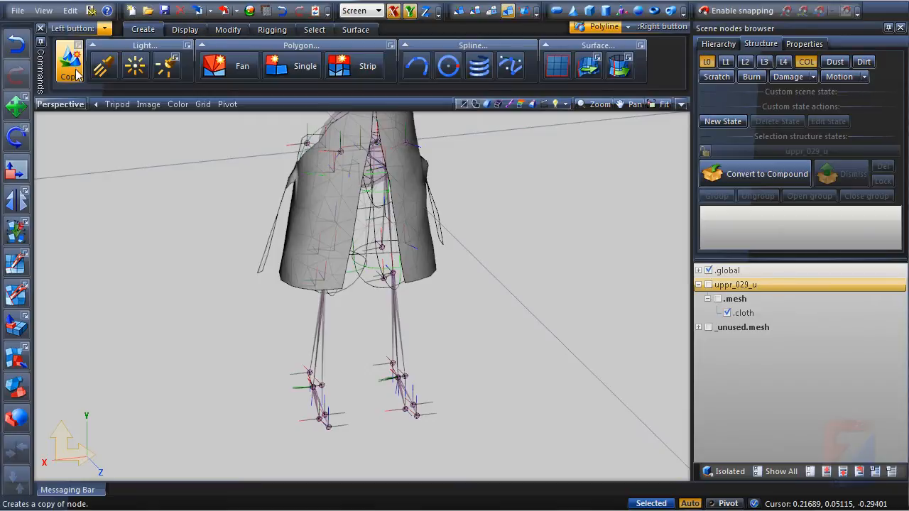
{"action": "left_click", "coordinate": [69, 61]}
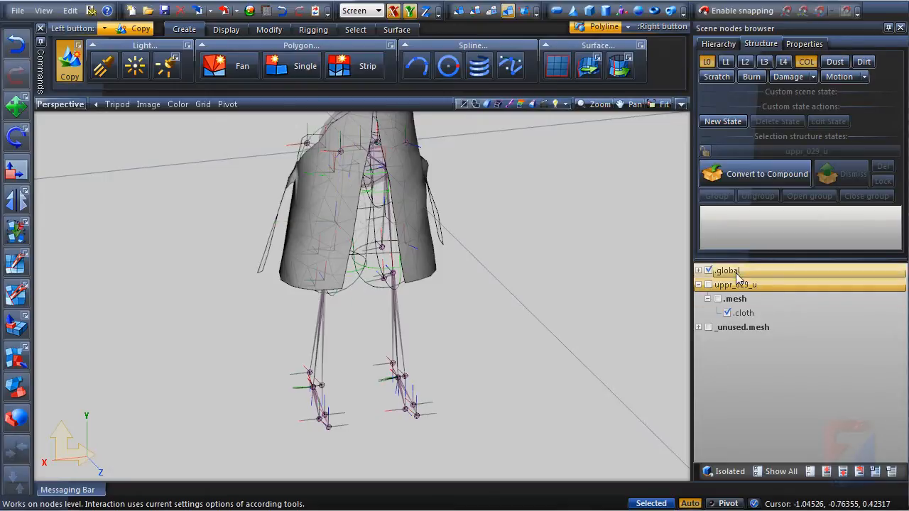
{"action": "left_click", "coordinate": [698, 269]}
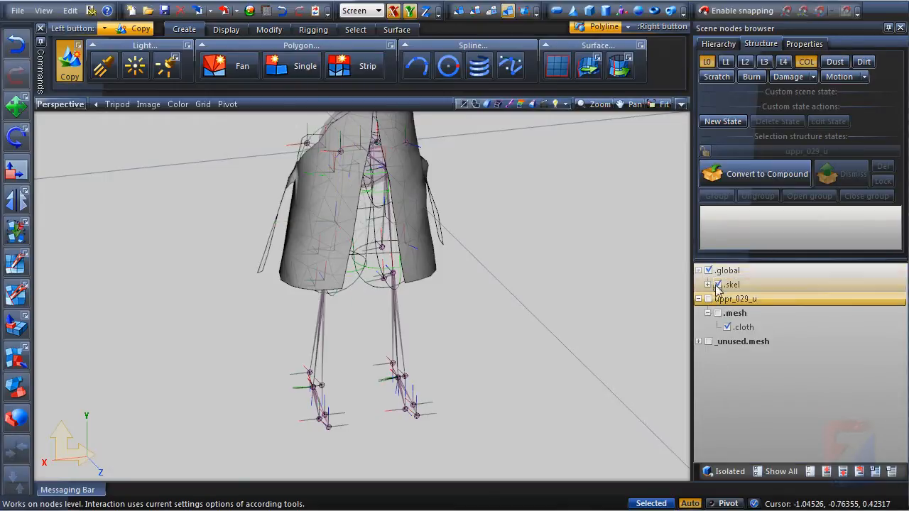
{"action": "left_click", "coordinate": [707, 284]}
{"action": "left_click", "coordinate": [716, 298]}
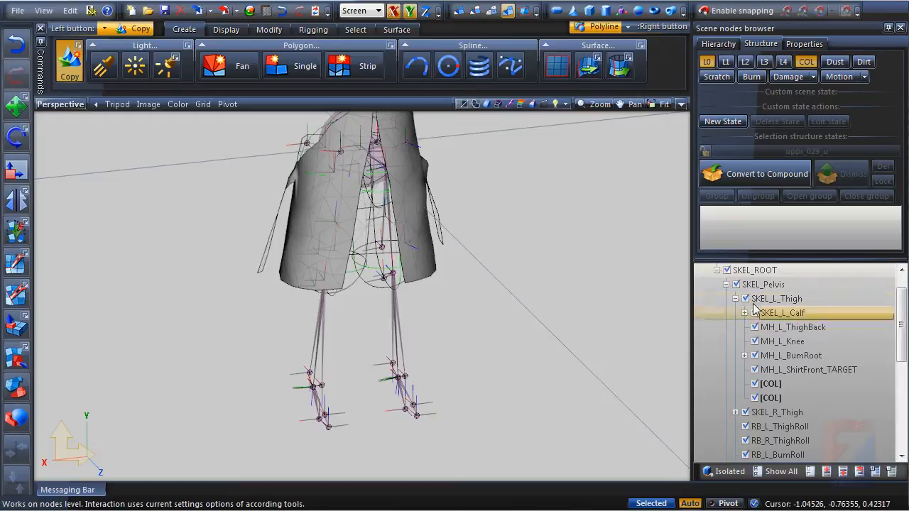
{"action": "left_click", "coordinate": [745, 313]}
{"action": "left_click_drag", "start_coordinate": [899, 324], "coordinate": [902, 346]}
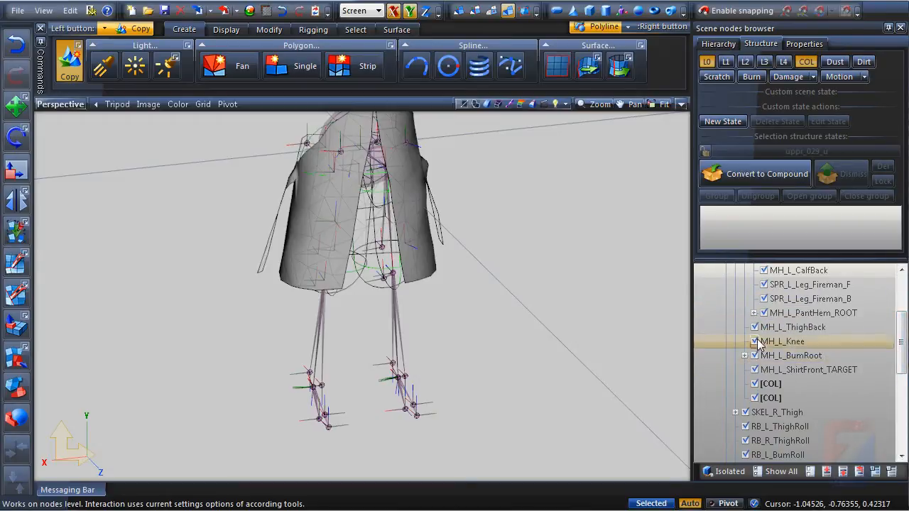
Find the collision nodes under SKEL_L_Thigh and pick the second [COL] node.
{"action": "scroll", "coordinate": [762, 355], "scroll_direction": "down", "scroll_amount": 5}
{"action": "scroll", "coordinate": [762, 355], "scroll_direction": "up", "scroll_amount": 4}
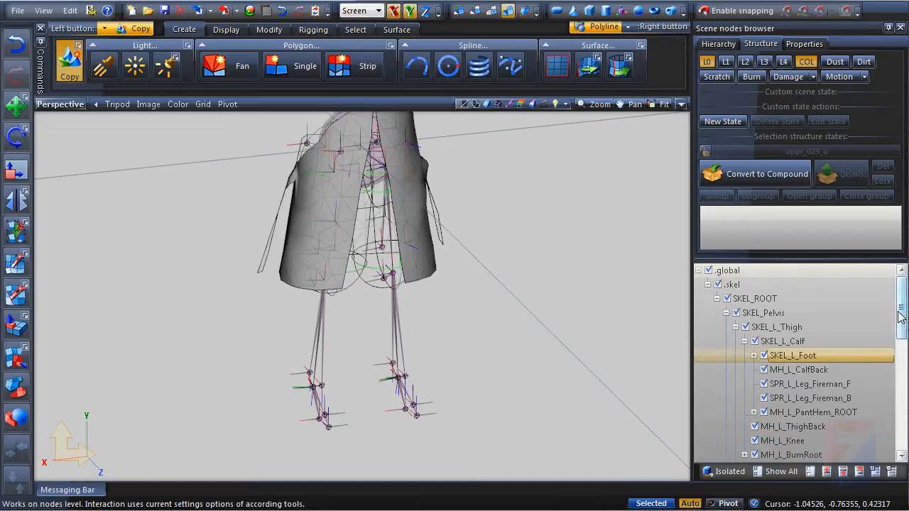
{"action": "scroll", "coordinate": [900, 317], "scroll_direction": "down", "scroll_amount": 4}
{"action": "scroll", "coordinate": [852, 355], "scroll_direction": "up", "scroll_amount": 2}
{"action": "left_click", "coordinate": [801, 387]}
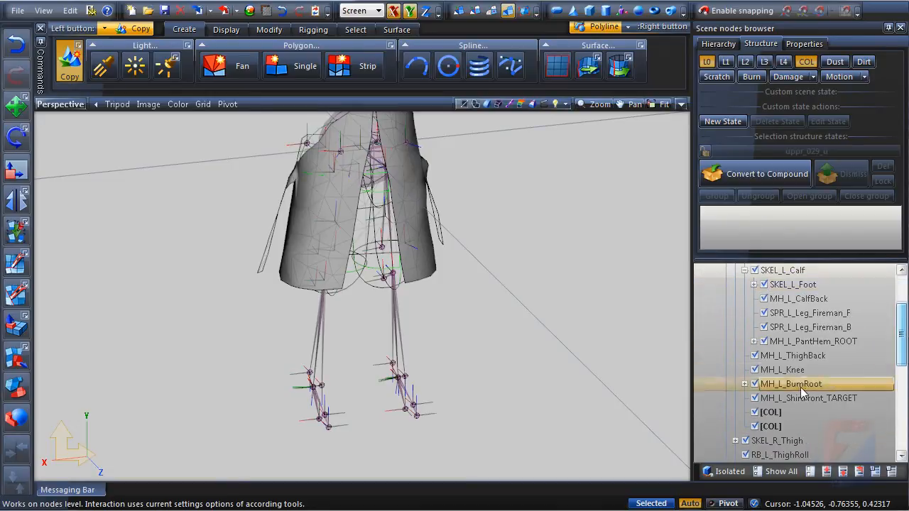
{"action": "left_click", "coordinate": [772, 427]}
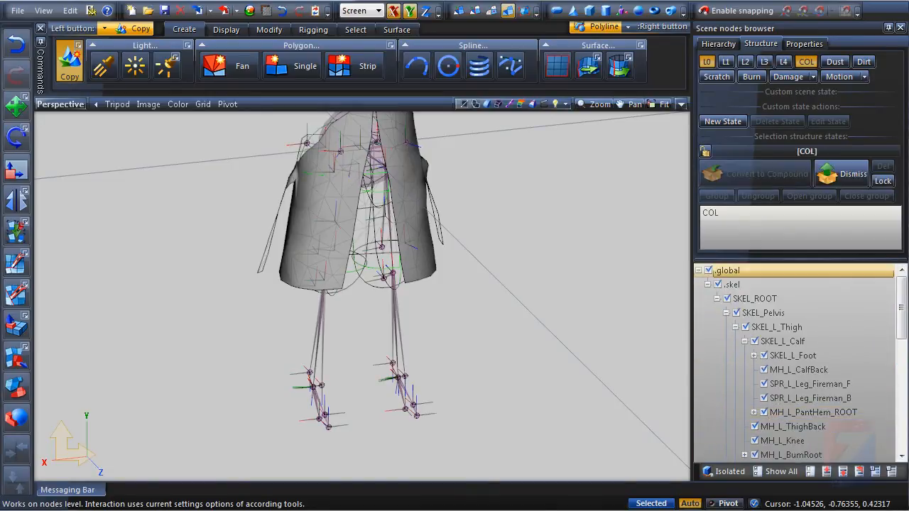
Reparent the second [COL] node from SKEL_L_Thigh to SKEL_L_Calf in the scene hierarchy.
{"action": "left_click", "coordinate": [719, 44]}
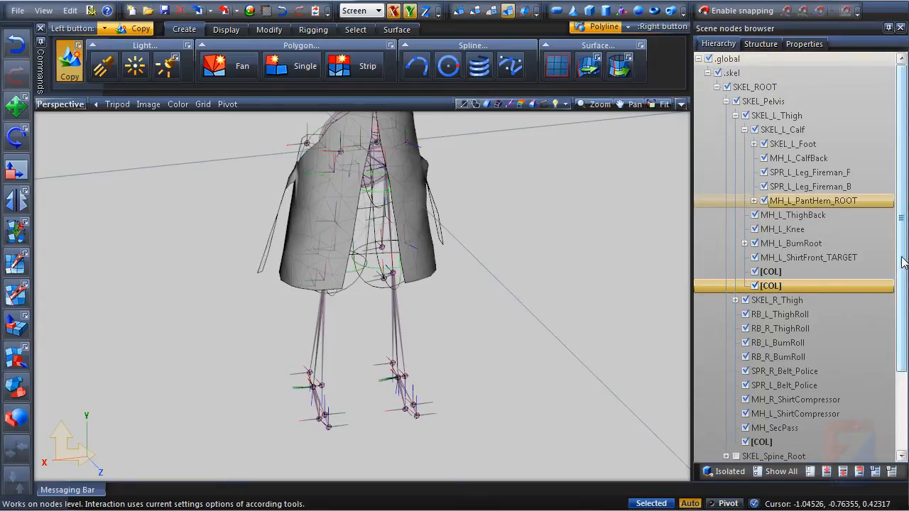
{"action": "left_click", "coordinate": [783, 117]}
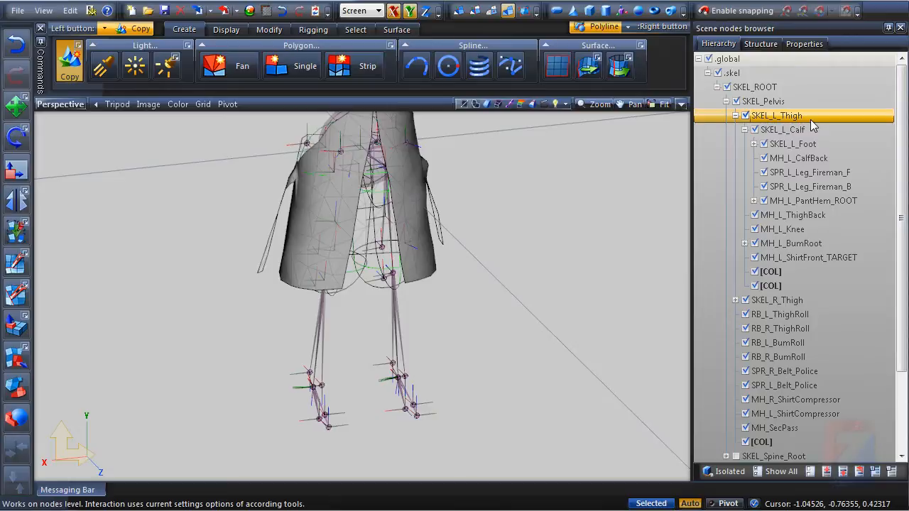
{"action": "left_click", "coordinate": [774, 286]}
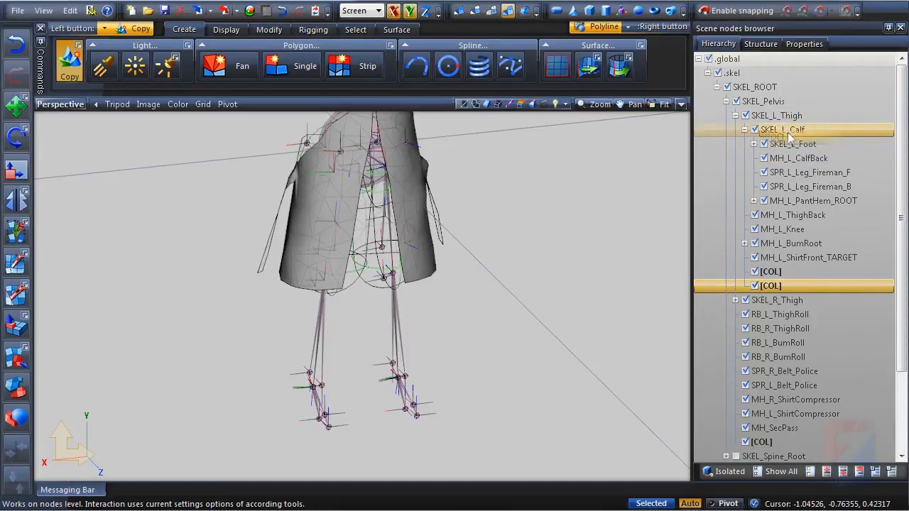
{"action": "left_click_drag", "start_coordinate": [789, 134], "coordinate": [755, 134]}
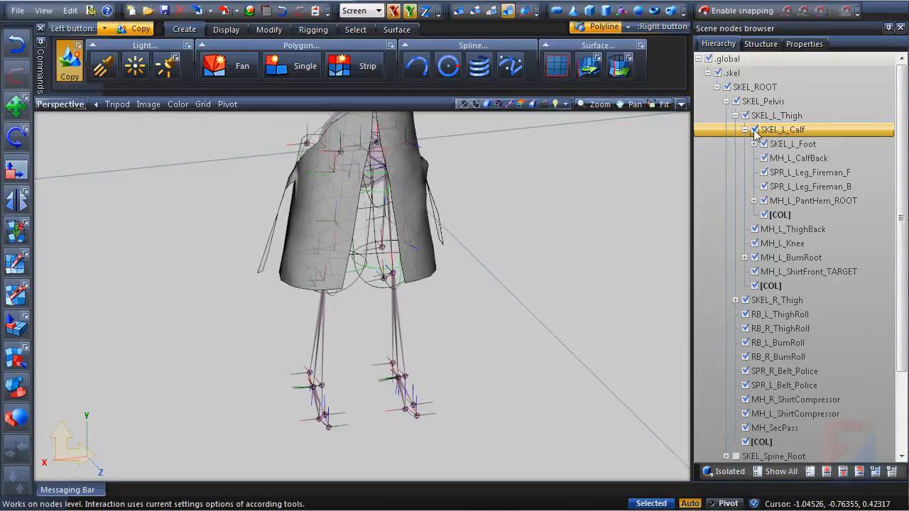
Select the [COL] capsule under SKEL_L_Calf, move it down along the world Y axis onto the lower leg, and deselect it.
{"action": "left_click", "coordinate": [764, 215]}
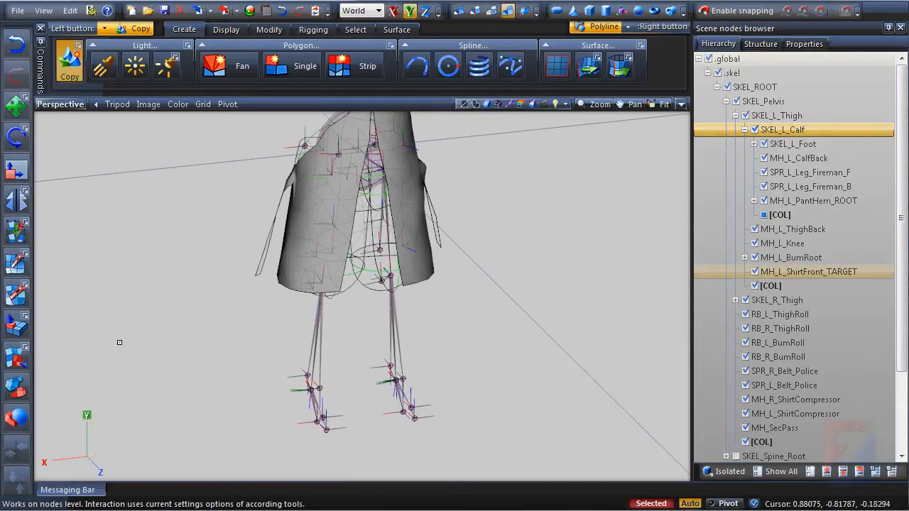
{"action": "left_click", "coordinate": [270, 29]}
{"action": "left_click", "coordinate": [288, 63]}
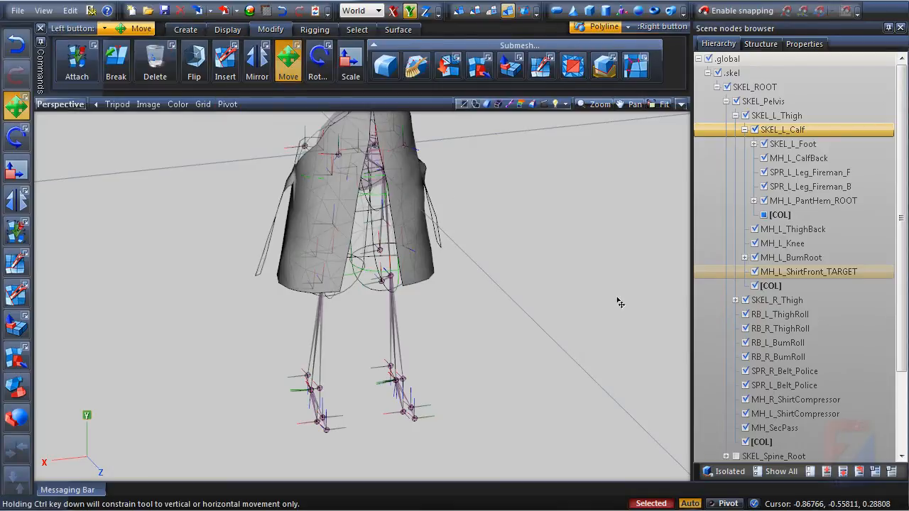
{"action": "left_click_drag", "start_coordinate": [597, 260], "coordinate": [596, 382]}
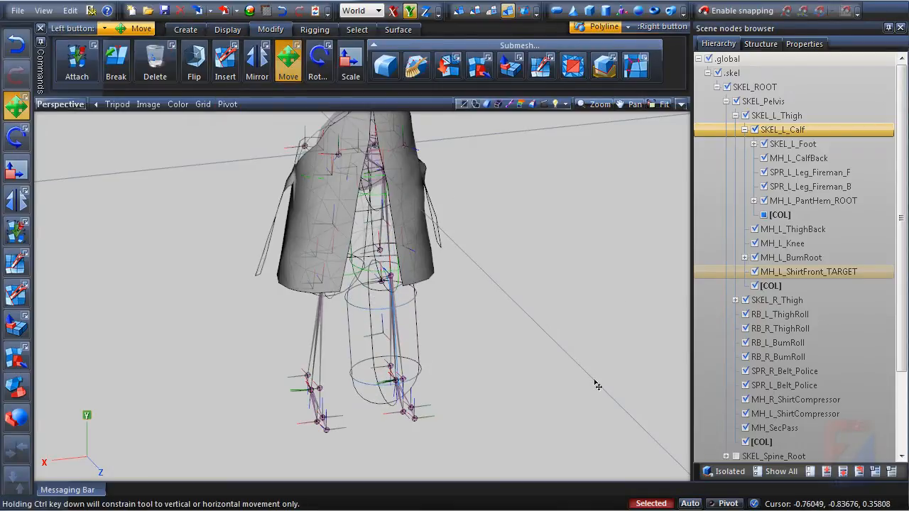
{"action": "middle_click_drag", "start_coordinate": [596, 382], "coordinate": [601, 358]}
{"action": "left_click", "coordinate": [764, 214]}
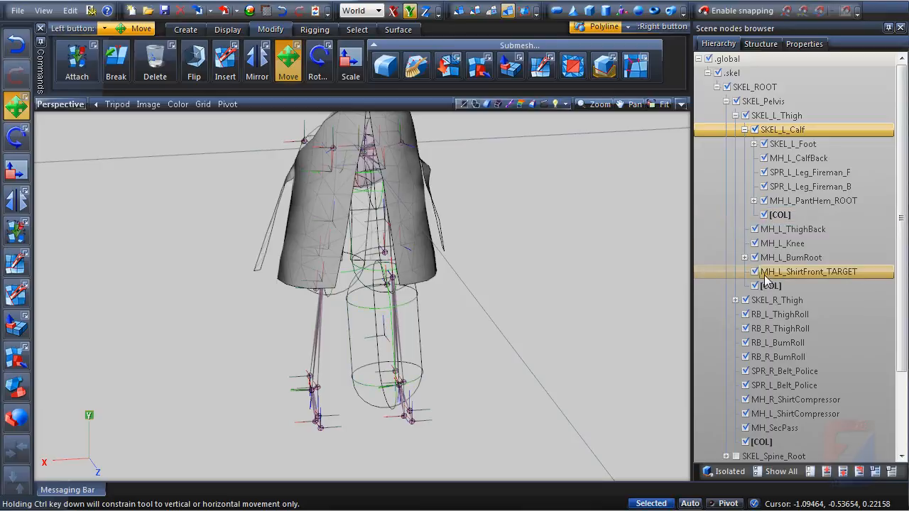
Reparent the second [COL] node of SKEL_R_Thigh to SKEL_R_Calf and move its capsule down onto the lower leg.
{"action": "left_click", "coordinate": [736, 300]}
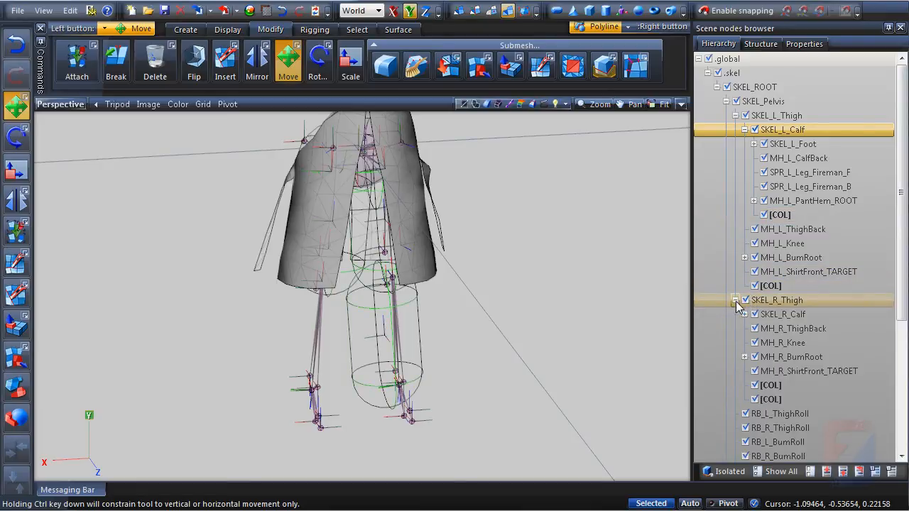
{"action": "left_click", "coordinate": [771, 399]}
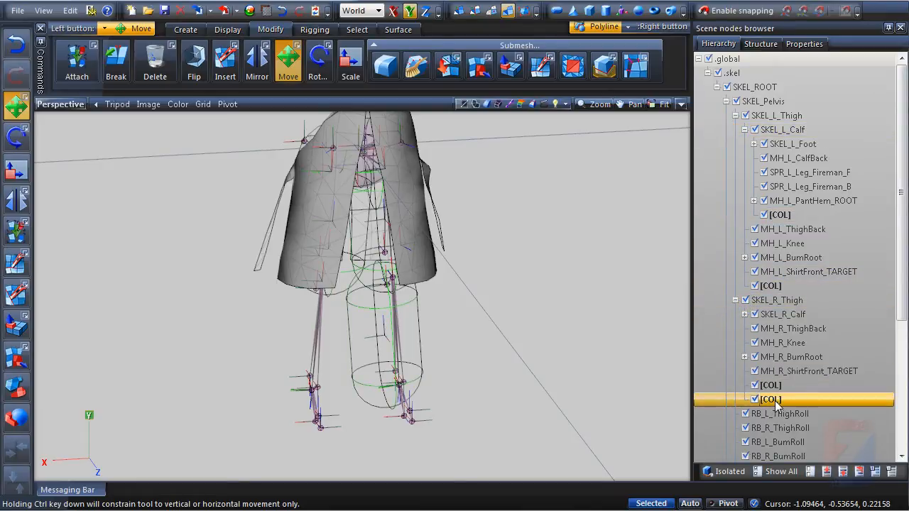
{"action": "left_click", "coordinate": [789, 318]}
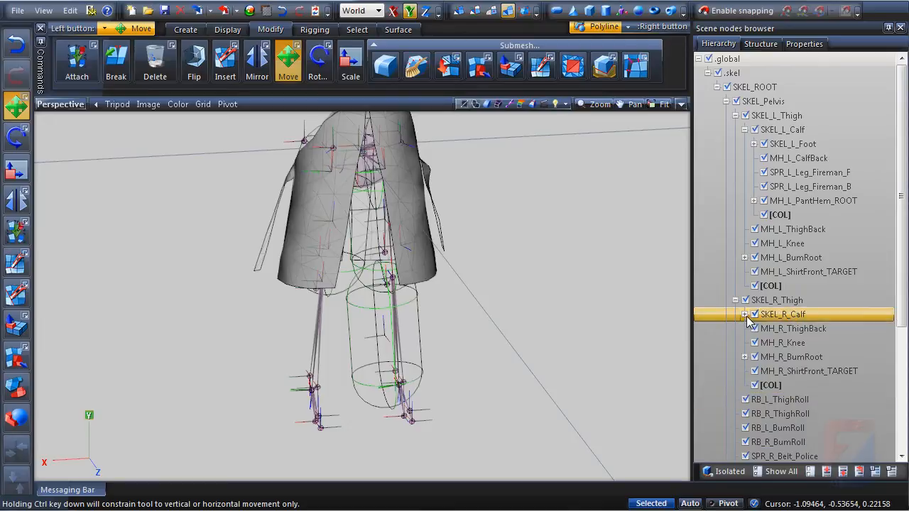
{"action": "left_click", "coordinate": [744, 313]}
{"action": "left_click_drag", "start_coordinate": [555, 349], "coordinate": [557, 368]}
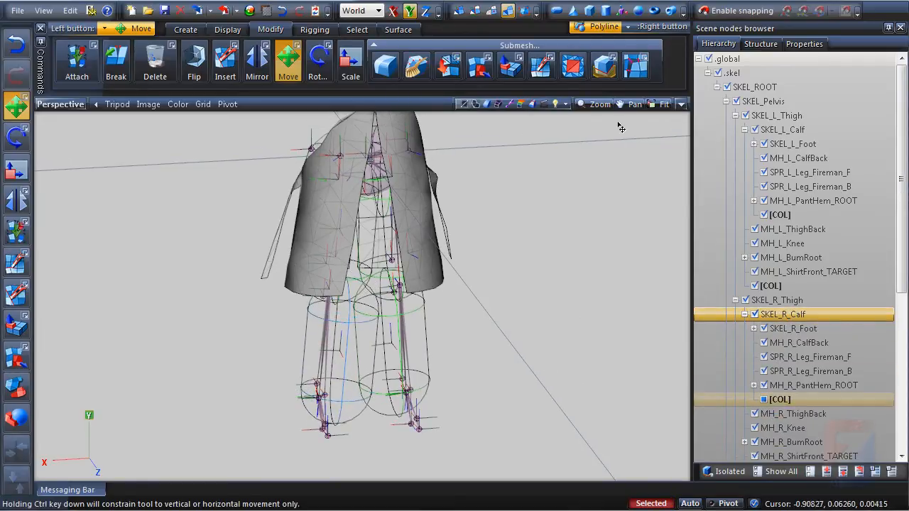
Show a front view beside the perspective view and shift both calf capsules outward along X to align them with the calf bones.
{"action": "left_click", "coordinate": [682, 105]}
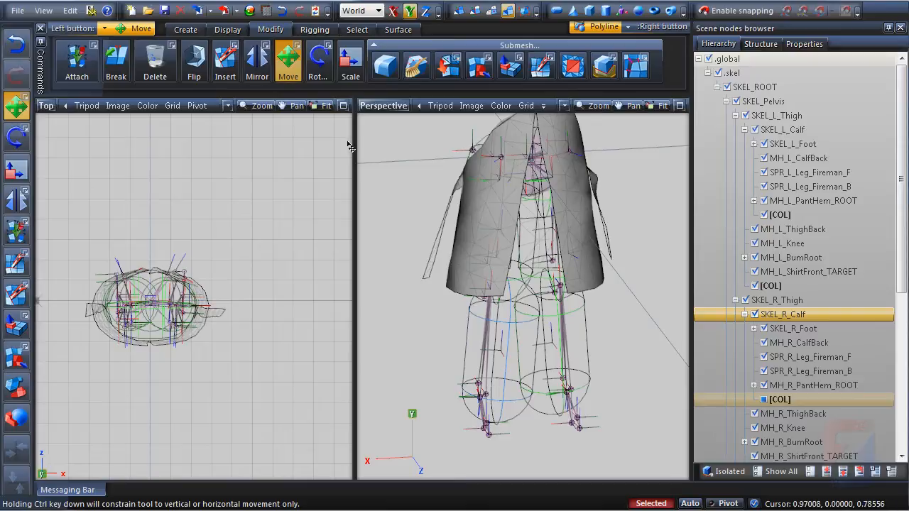
{"action": "left_click", "coordinate": [46, 106]}
{"action": "left_click", "coordinate": [86, 136]}
{"action": "scroll", "coordinate": [196, 361], "scroll_direction": "up", "scroll_amount": 5}
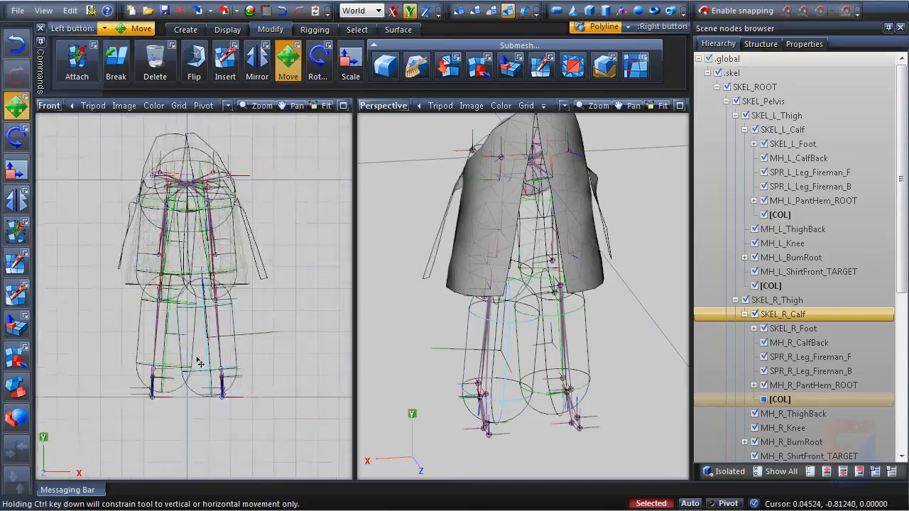
{"action": "left_click", "coordinate": [82, 474]}
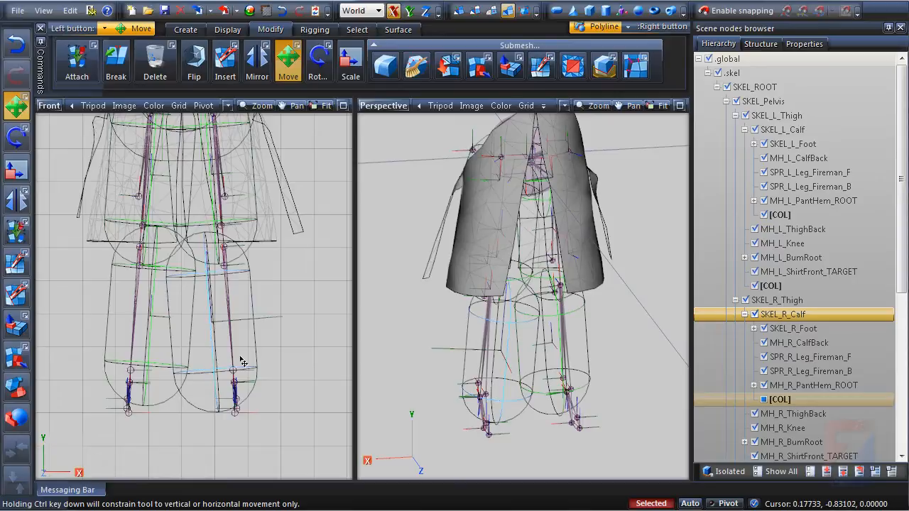
{"action": "left_click_drag", "start_coordinate": [241, 359], "coordinate": [258, 360]}
{"action": "left_click_drag", "start_coordinate": [178, 327], "coordinate": [161, 324]}
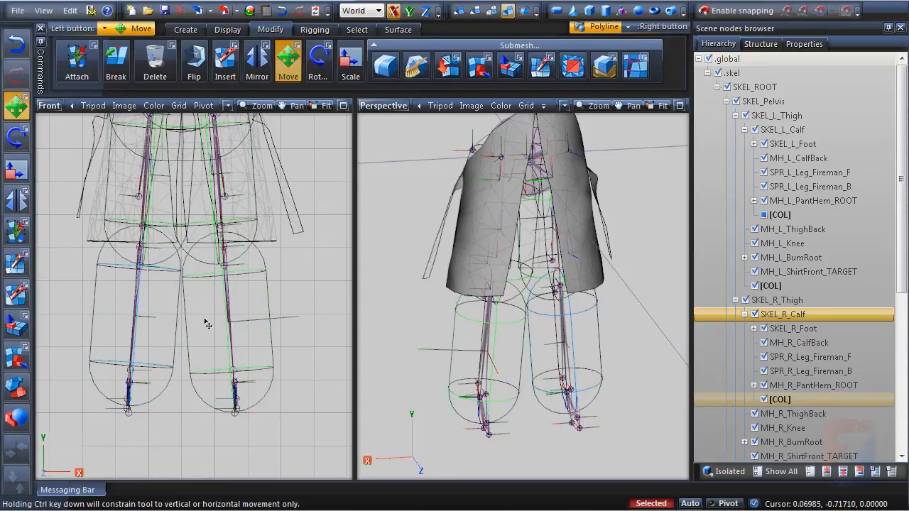
Set both calf collision capsules to Scale X 0.1, Scale Y 0.1 and Scale Z 0.3, and apply the changes.
{"action": "left_click", "coordinate": [804, 43]}
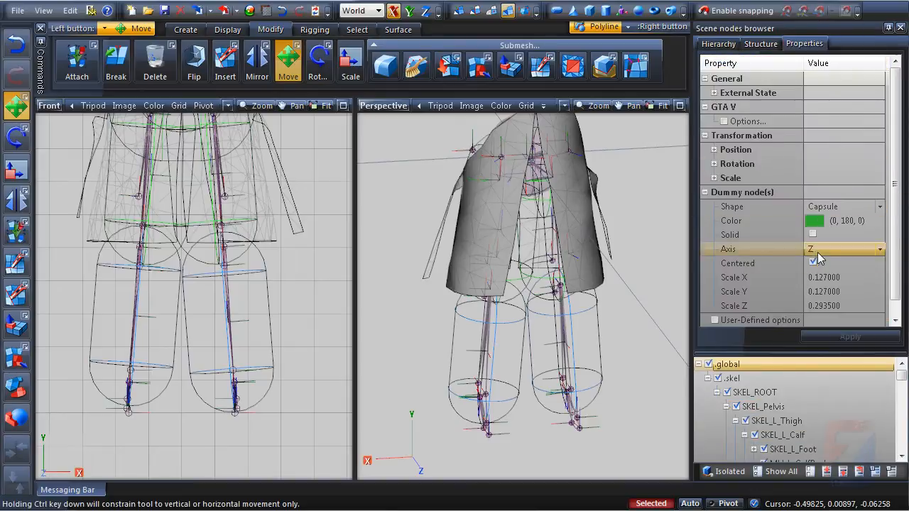
{"action": "left_click", "coordinate": [828, 277]}
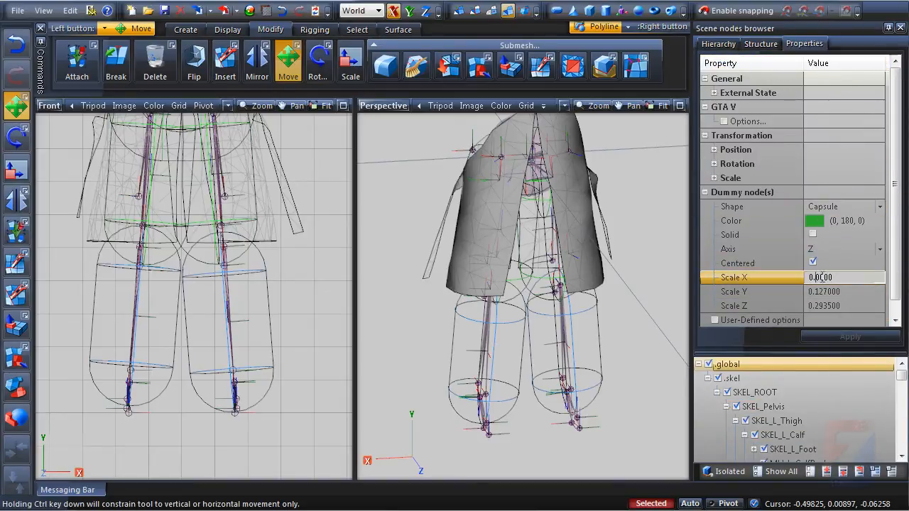
{"action": "left_click", "coordinate": [810, 291]}
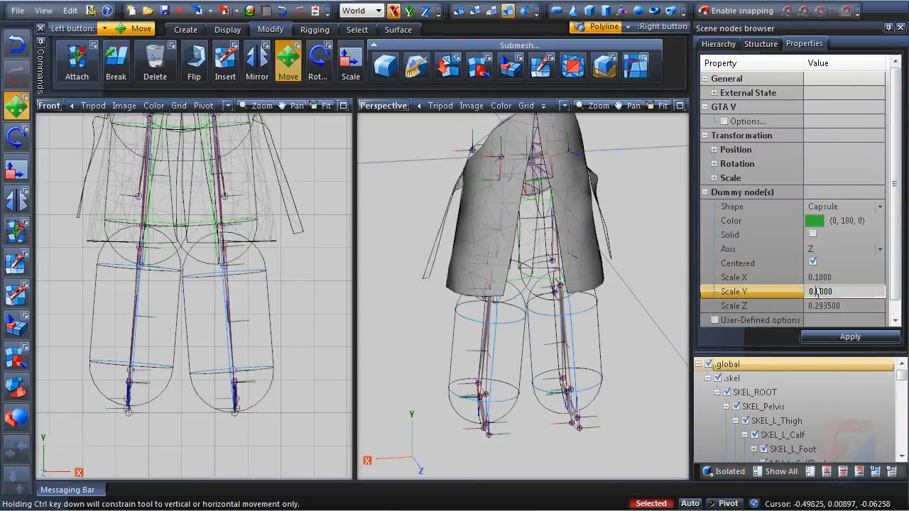
{"action": "left_click", "coordinate": [828, 305]}
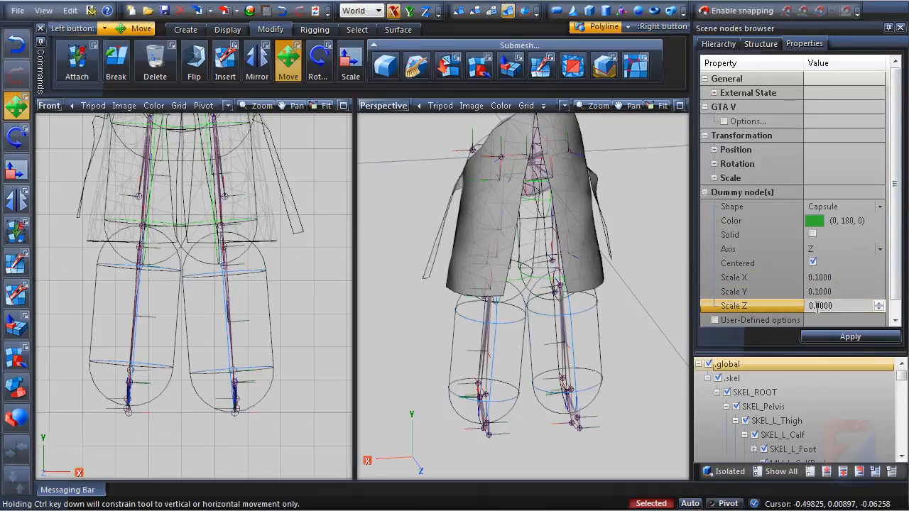
{"action": "type", "text": "3"}
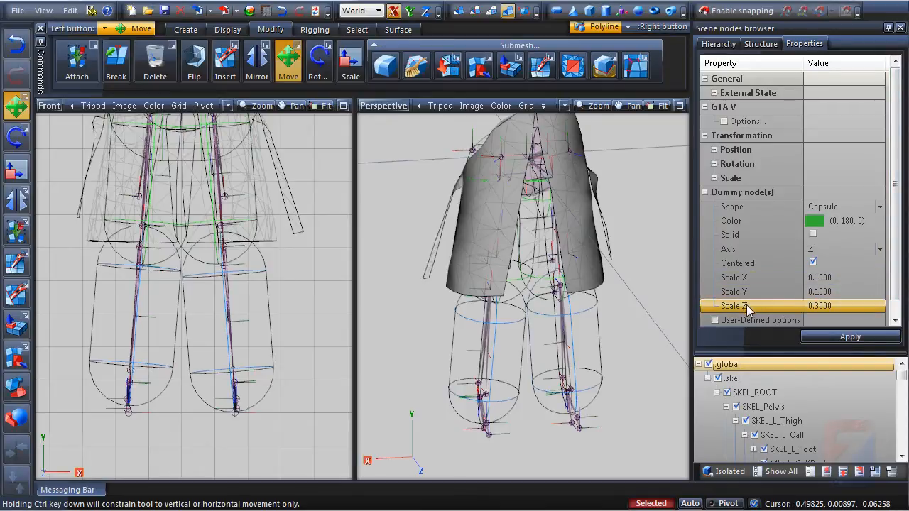
{"action": "left_click", "coordinate": [874, 339]}
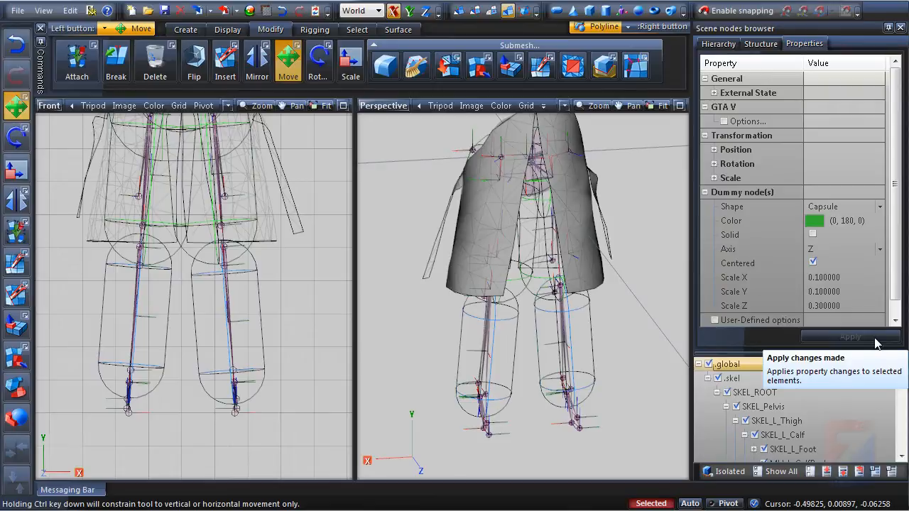
{"action": "mouse_move", "coordinate": [597, 316]}
{"action": "middle_mouse_down"}
{"action": "mouse_move", "coordinate": [503, 319]}
{"action": "mouse_move", "coordinate": [532, 276]}
{"action": "mouse_move", "coordinate": [611, 306]}
{"action": "middle_mouse_up"}
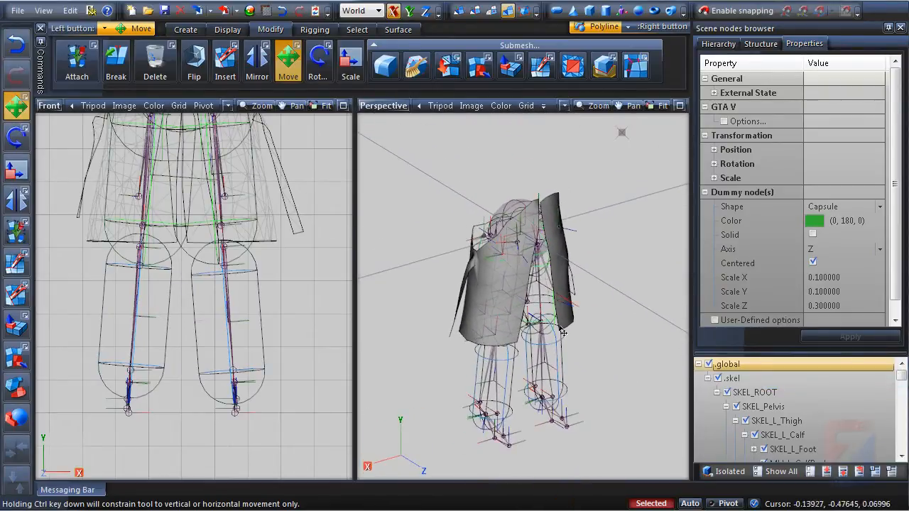
Check the calf capsules around the feet and cloth, collapse the skeleton branches up to .global, and enable uppr_029_u.
{"action": "left_click", "coordinate": [760, 44]}
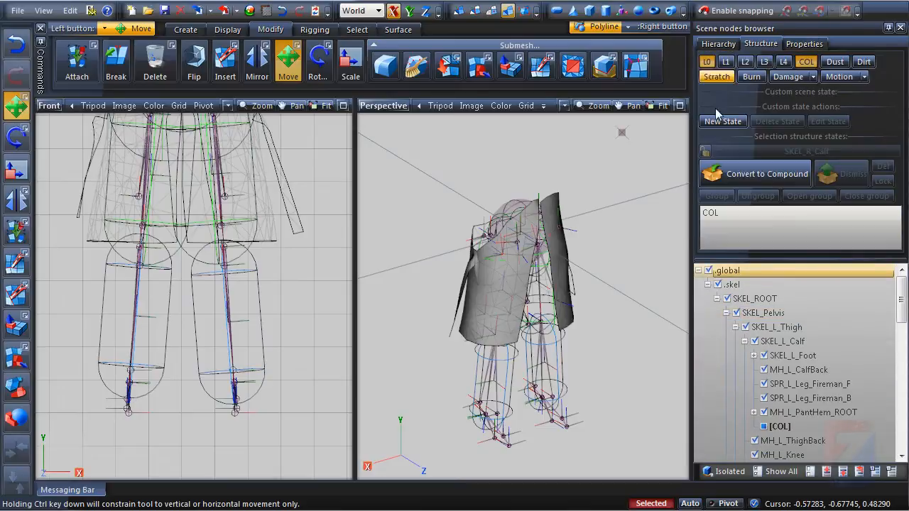
{"action": "scroll", "coordinate": [554, 252], "scroll_direction": "down", "scroll_amount": 2}
{"action": "middle_click_drag", "start_coordinate": [617, 362], "coordinate": [547, 321]}
{"action": "scroll", "coordinate": [517, 311], "scroll_direction": "up", "scroll_amount": 3}
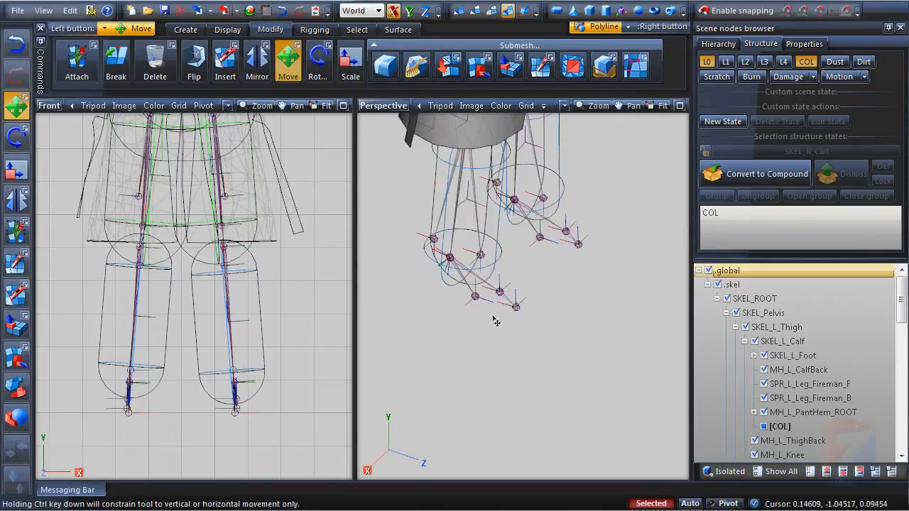
{"action": "scroll", "coordinate": [524, 254], "scroll_direction": "down", "scroll_amount": 5}
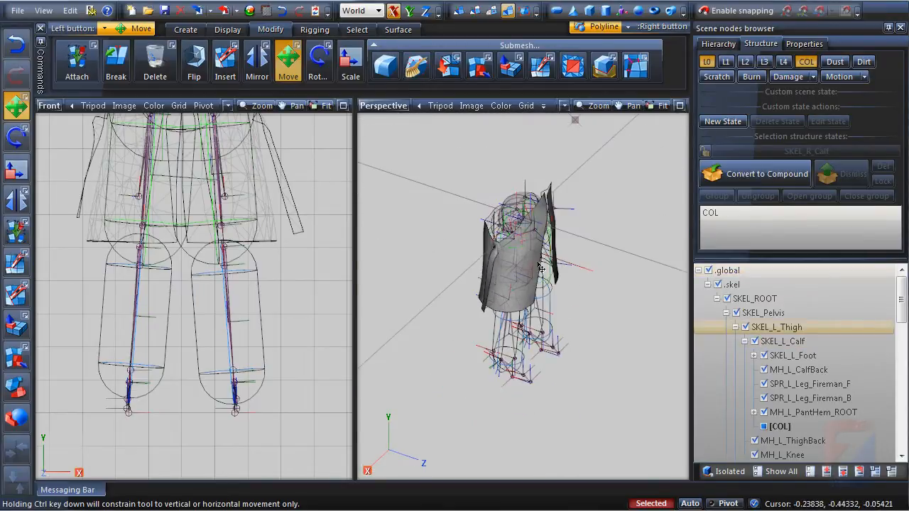
{"action": "left_click", "coordinate": [744, 341]}
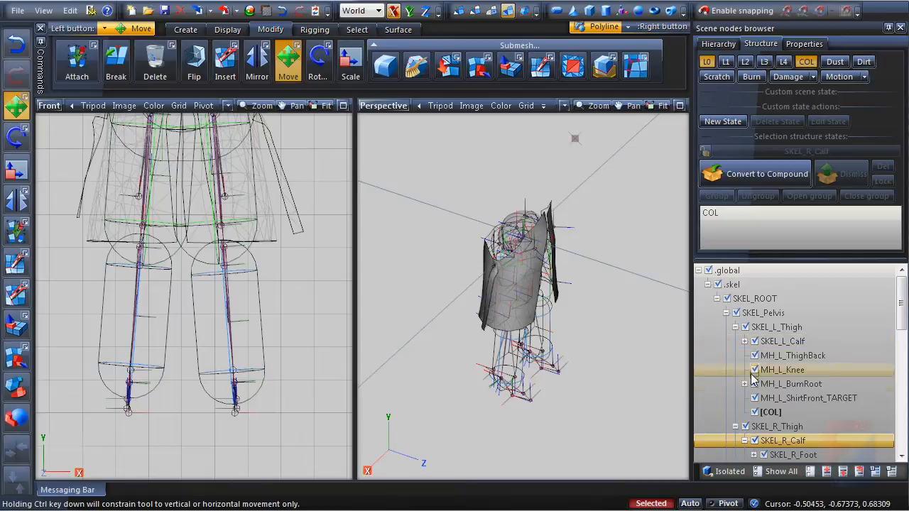
{"action": "left_click", "coordinate": [735, 426]}
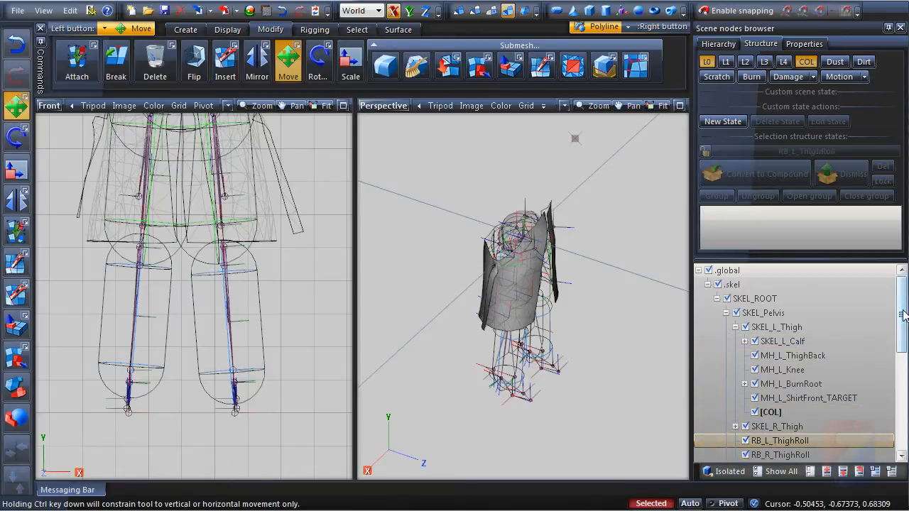
{"action": "left_click_drag", "start_coordinate": [902, 311], "coordinate": [900, 395]}
{"action": "scroll", "coordinate": [754, 331], "scroll_direction": "up", "scroll_amount": 5}
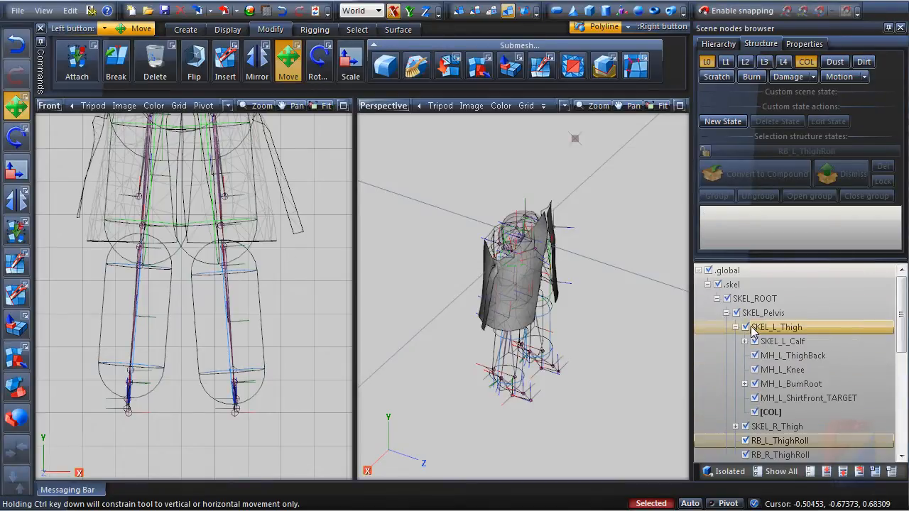
{"action": "left_click", "coordinate": [725, 313]}
{"action": "middle_click_drag", "start_coordinate": [593, 347], "coordinate": [682, 299]}
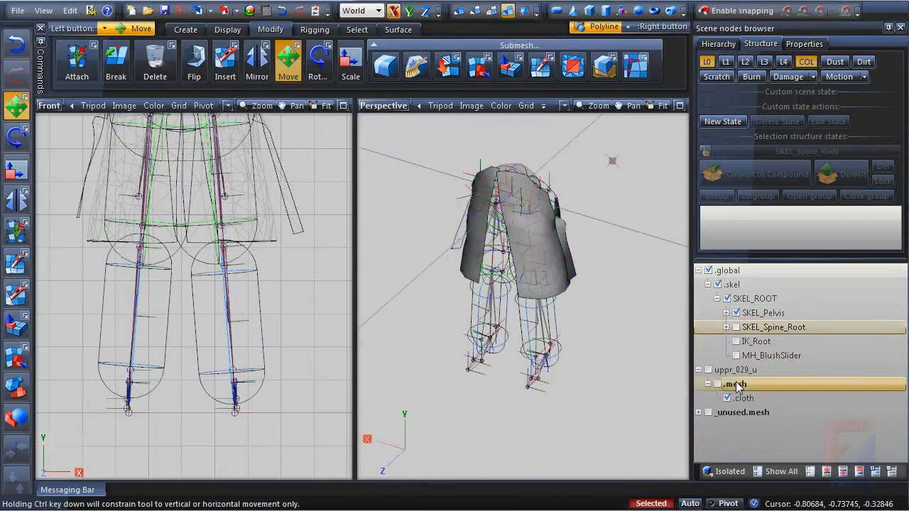
{"action": "left_click", "coordinate": [698, 270]}
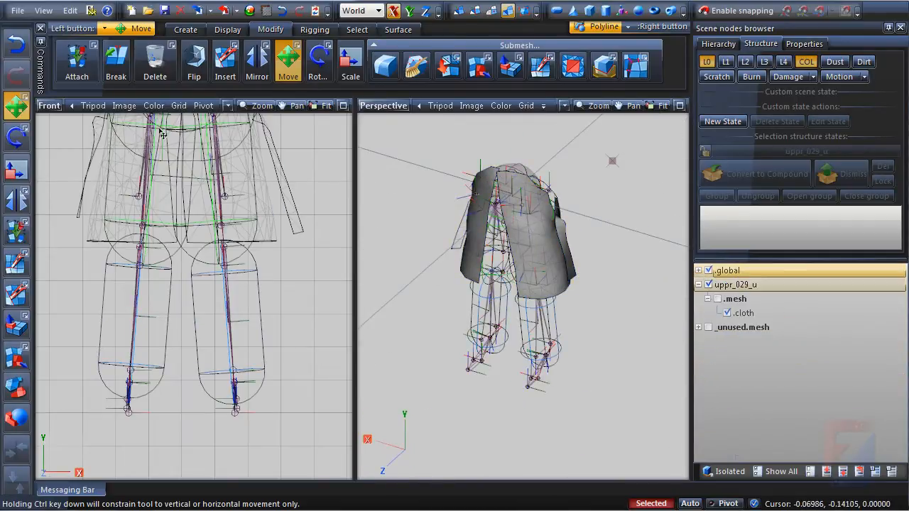
Export the scene as uppr_029_u.ydd into the mod folder with all LODs, replacing the existing file.
{"action": "left_click", "coordinate": [224, 10]}
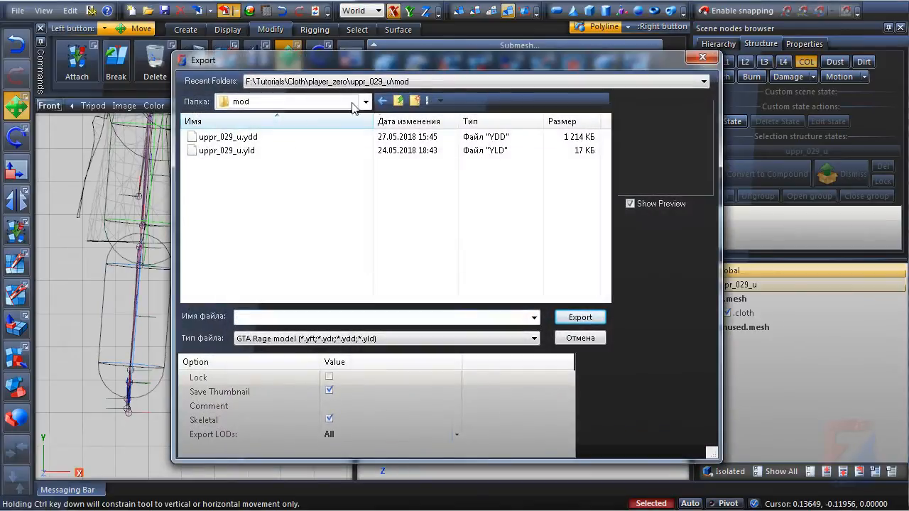
{"action": "left_click", "coordinate": [396, 101]}
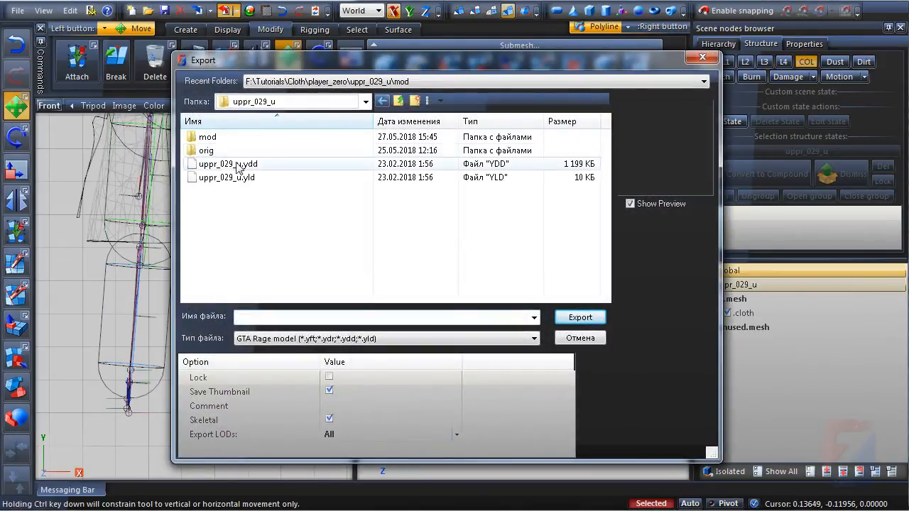
{"action": "double_click", "coordinate": [211, 145]}
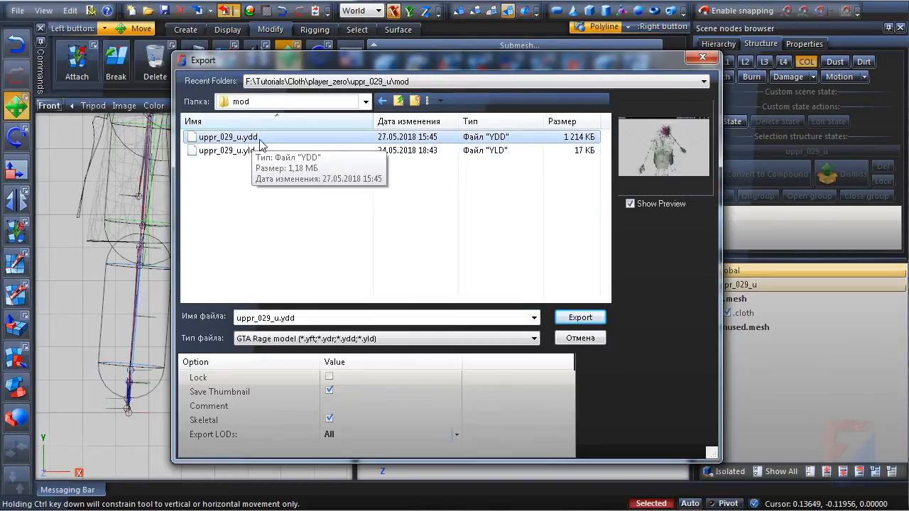
{"action": "left_click", "coordinate": [241, 435]}
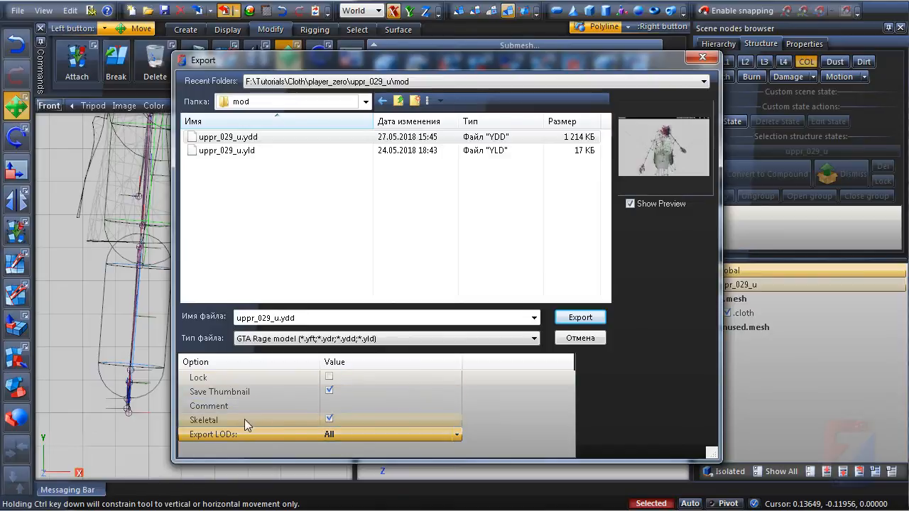
{"action": "left_click", "coordinate": [580, 317]}
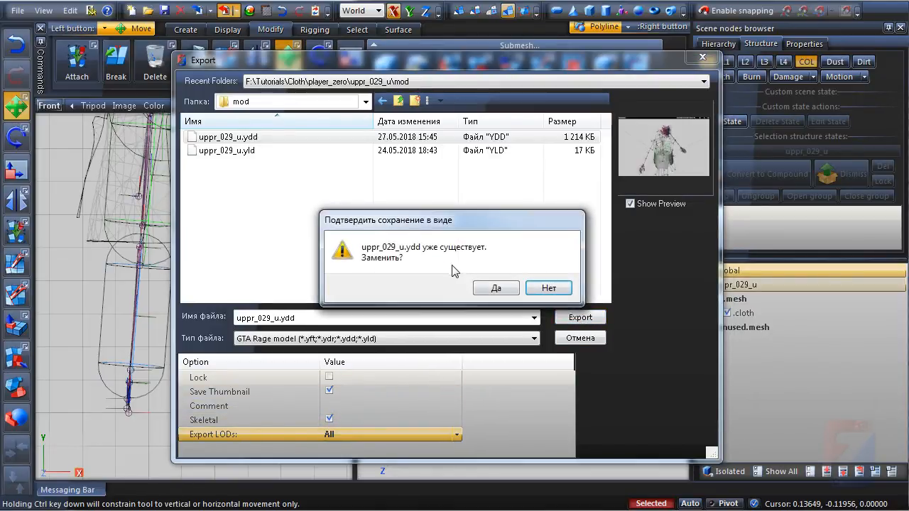
{"action": "left_click", "coordinate": [491, 289]}
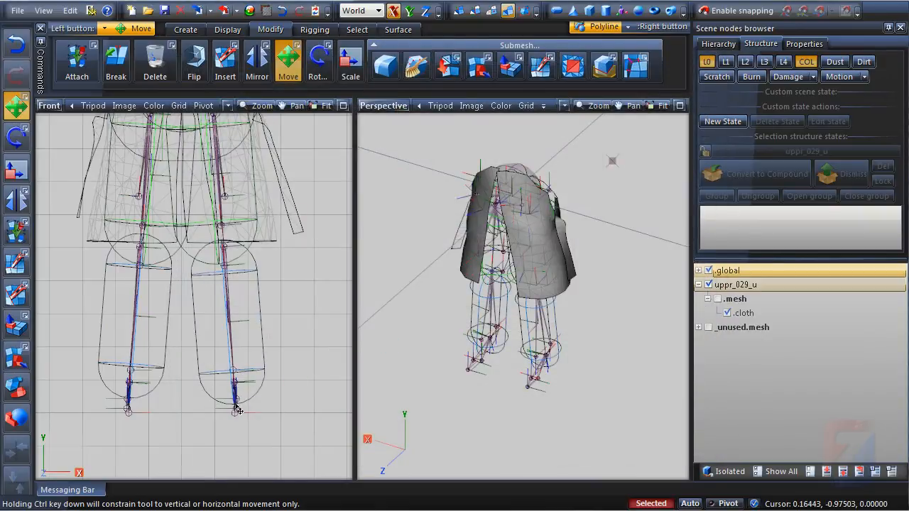
Export the scene as uppr_029_u.yld into the mod folder, replacing the existing file.
{"action": "left_click", "coordinate": [225, 10]}
{"action": "left_click", "coordinate": [241, 152]}
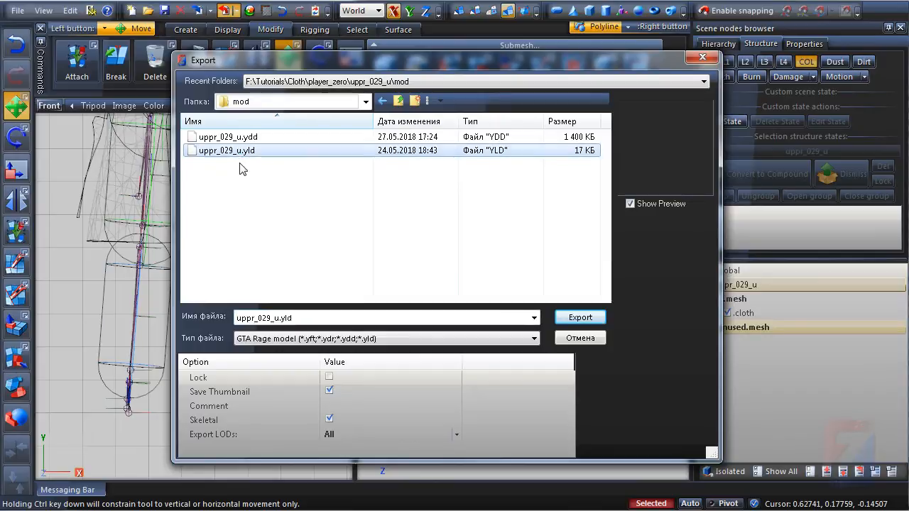
{"action": "left_click", "coordinate": [580, 318]}
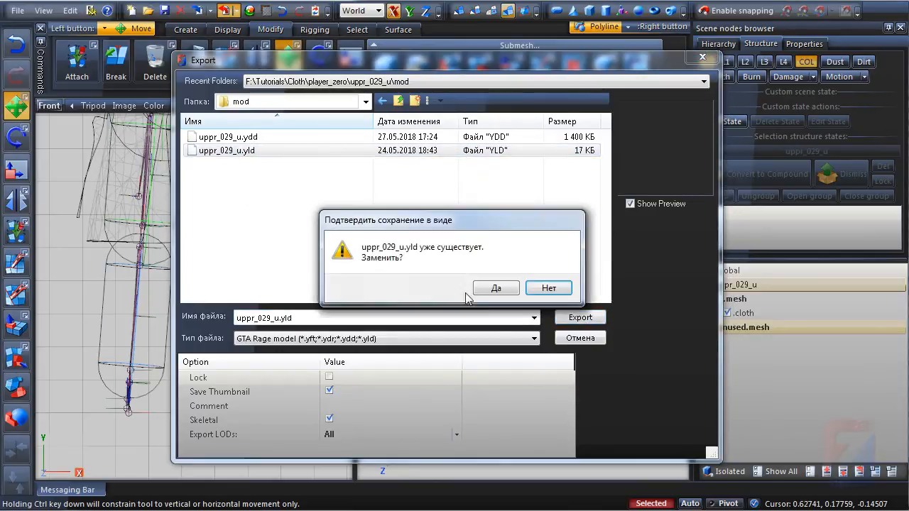
{"action": "left_click", "coordinate": [502, 289]}
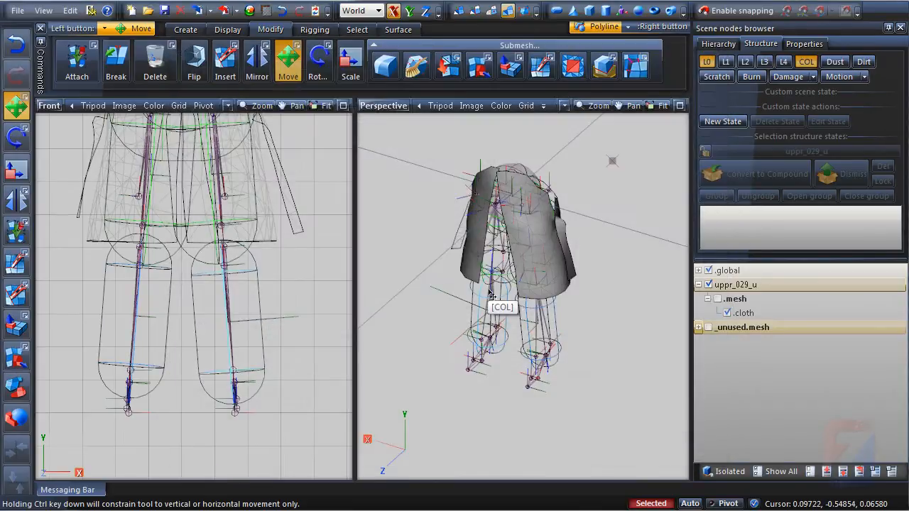
Review the .global skeleton hierarchy and the .mesh and .cloth nodes, and mark the uppr_029_u node as selected.
{"action": "left_click", "coordinate": [727, 313]}
{"action": "left_click", "coordinate": [698, 270]}
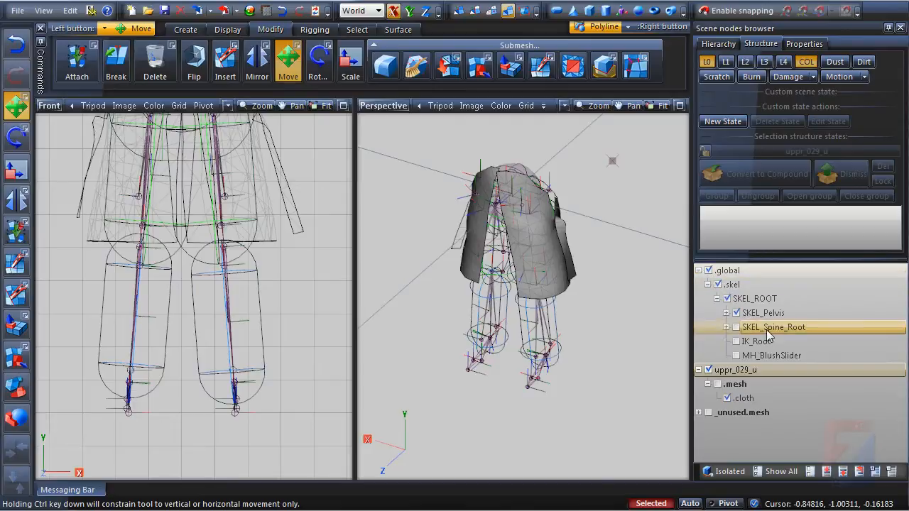
{"action": "left_click", "coordinate": [698, 271]}
{"action": "left_click", "coordinate": [732, 299]}
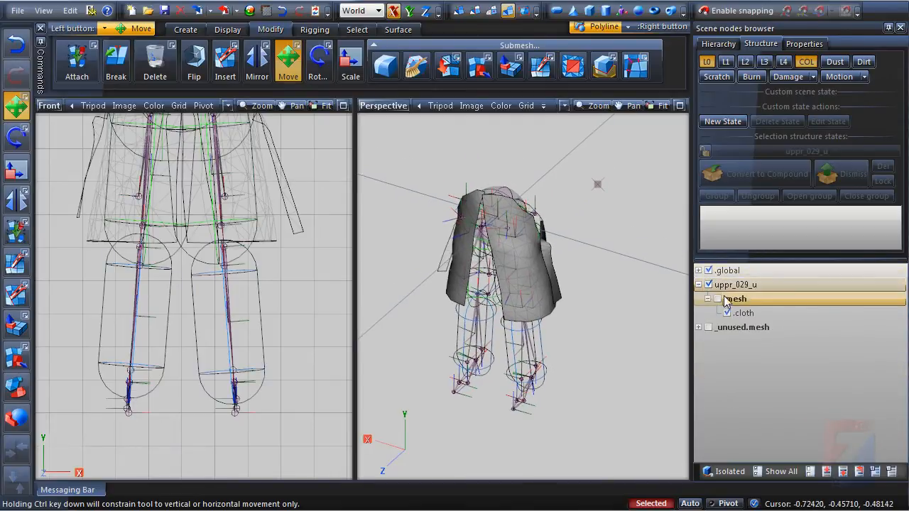
{"action": "left_click", "coordinate": [708, 285]}
{"action": "middle_click_drag", "start_coordinate": [587, 269], "coordinate": [581, 280]}
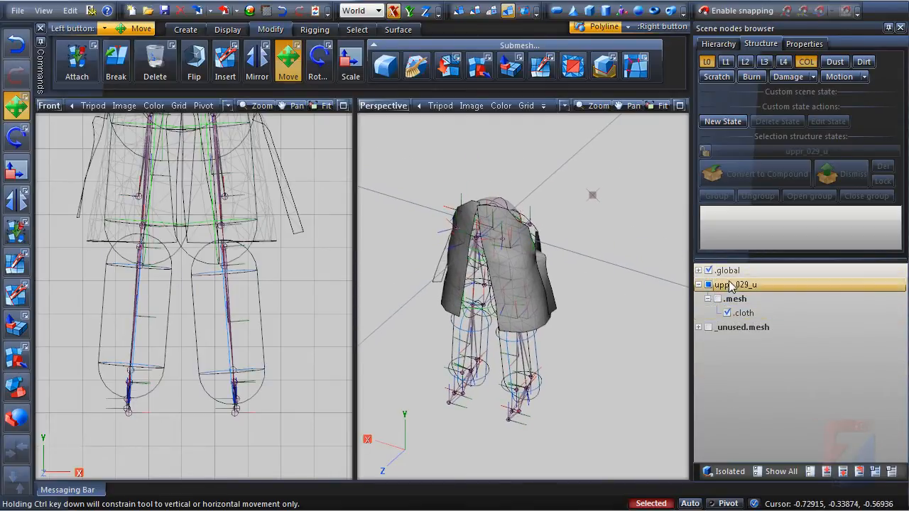
{"action": "left_click", "coordinate": [737, 299]}
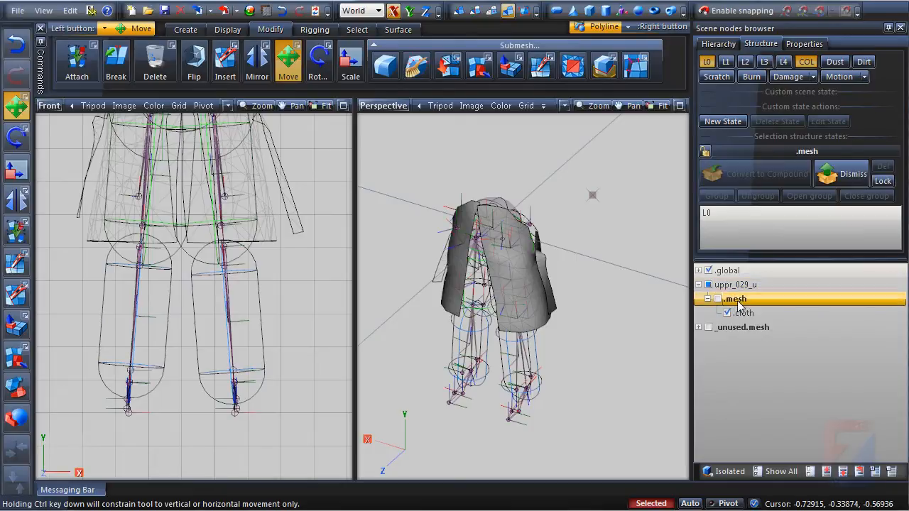
{"action": "left_click", "coordinate": [732, 310]}
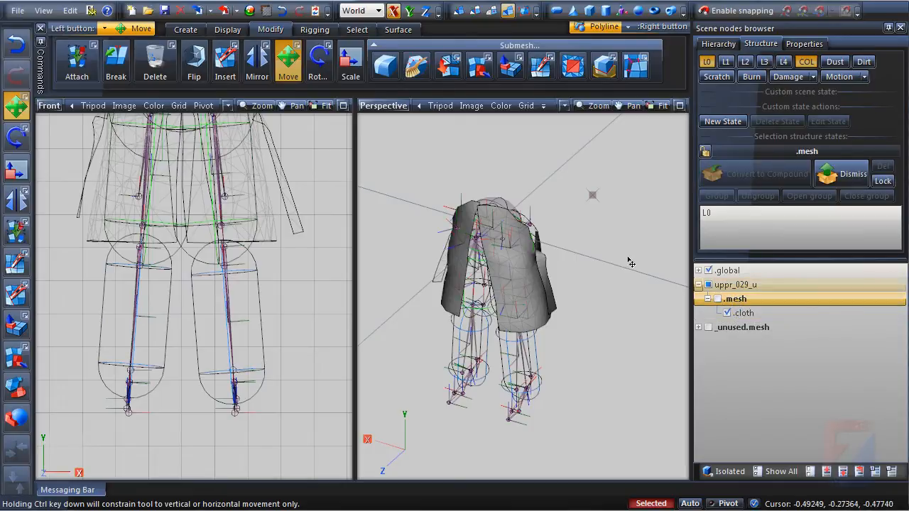
Open the user-defined options of the uppr_029_u node, examine its Base value and close them.
{"action": "left_click", "coordinate": [721, 286]}
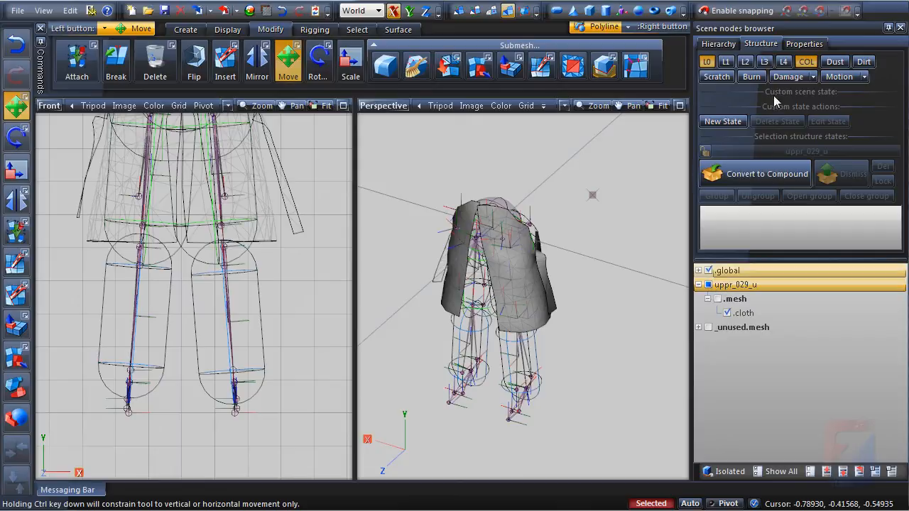
{"action": "left_click", "coordinate": [803, 43]}
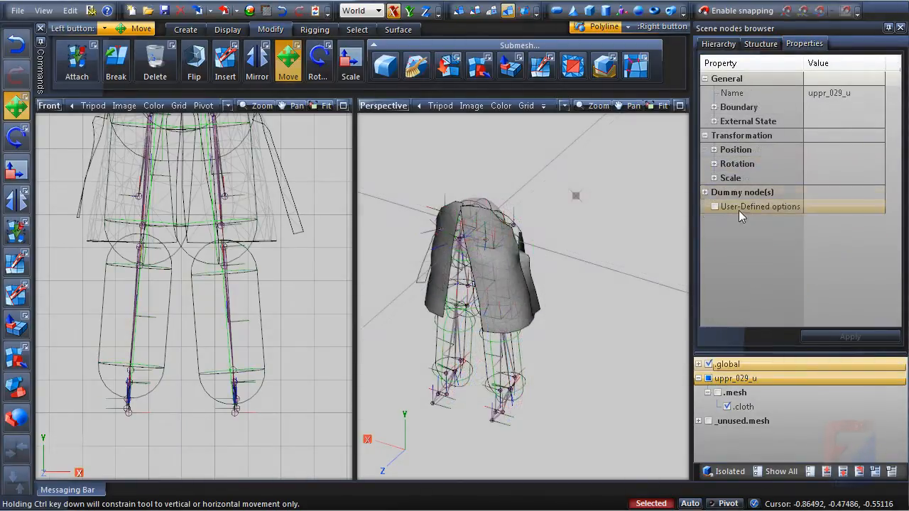
{"action": "double_click", "coordinate": [754, 210]}
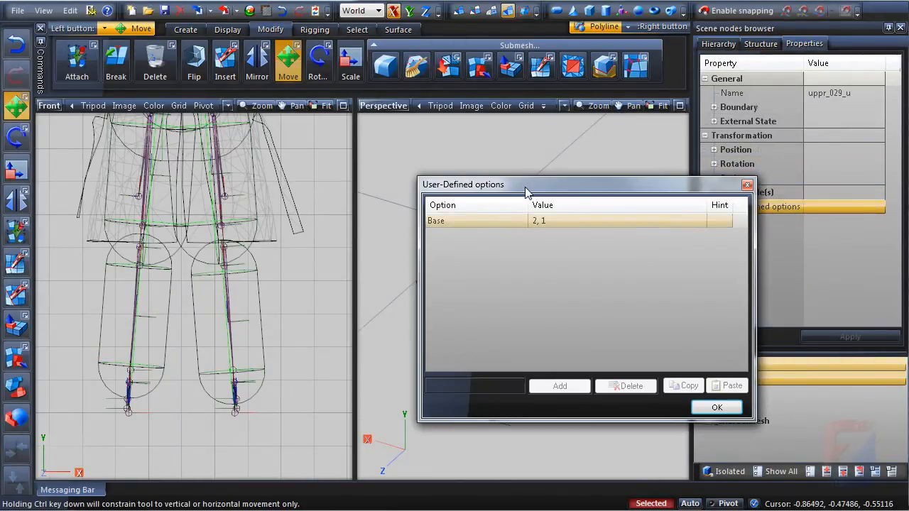
{"action": "left_click_drag", "start_coordinate": [526, 193], "coordinate": [354, 192]}
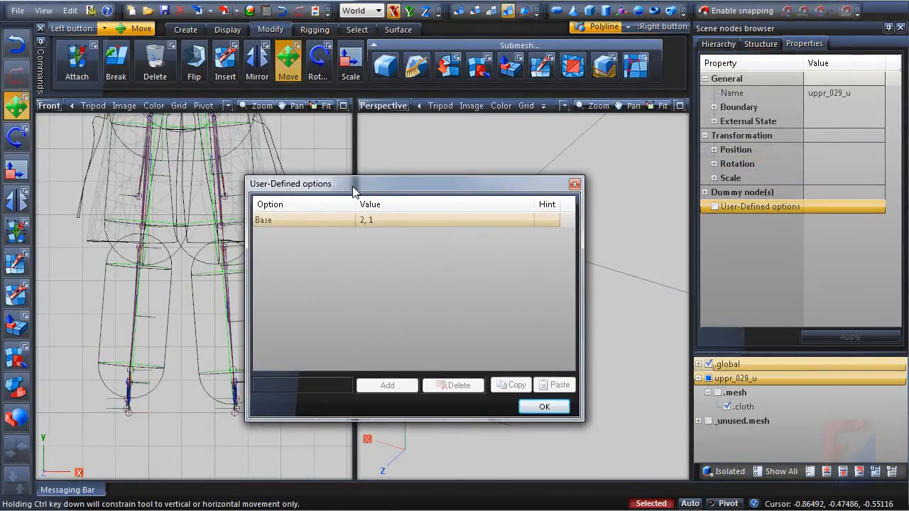
{"action": "left_click", "coordinate": [409, 220]}
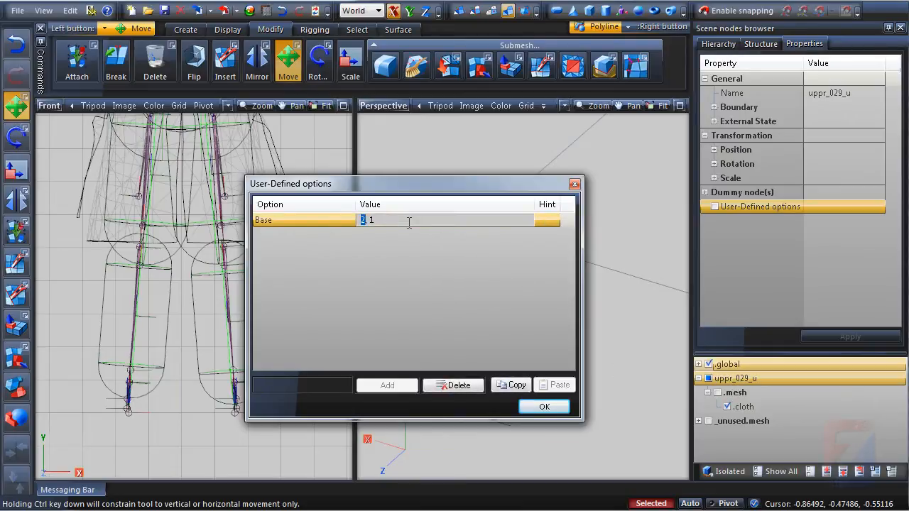
{"action": "key", "text": "Return"}
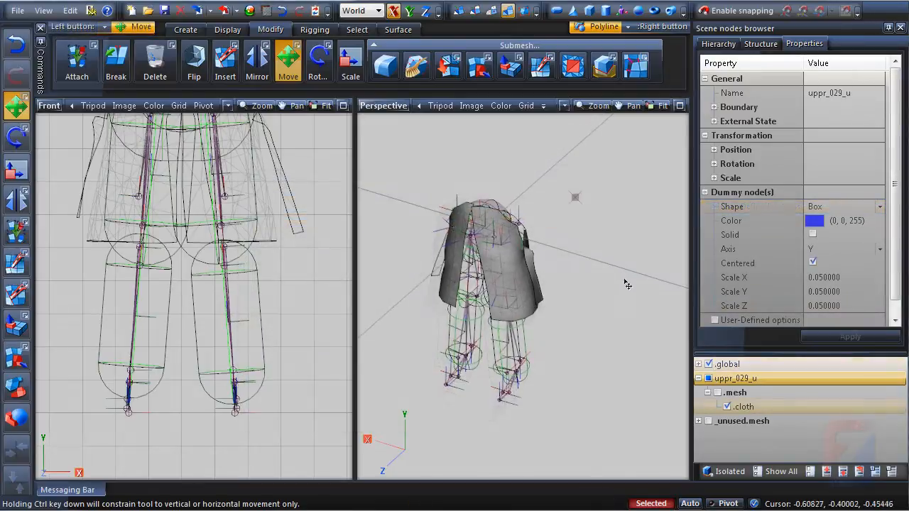
Enable the .mesh coat node and turn on texture display in the perspective view.
{"action": "middle_click_drag", "start_coordinate": [624, 281], "coordinate": [636, 299]}
{"action": "left_click", "coordinate": [717, 393]}
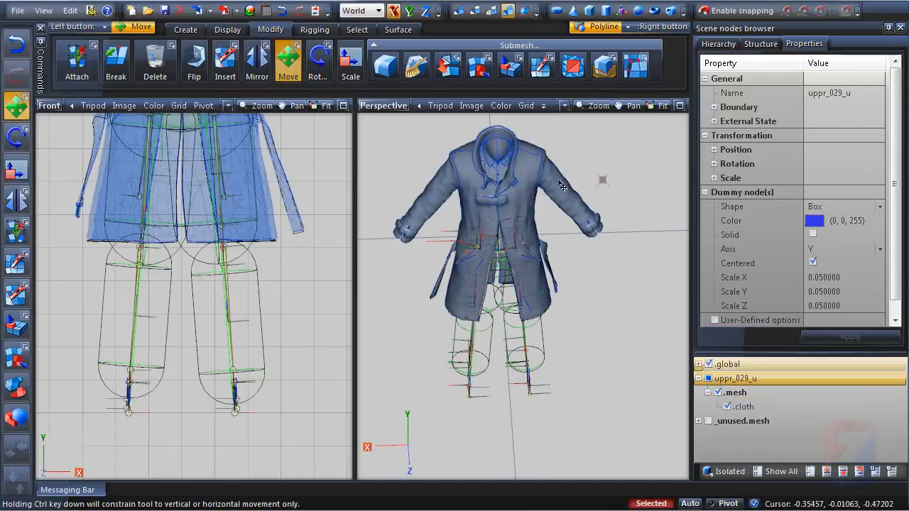
{"action": "left_click", "coordinate": [563, 106]}
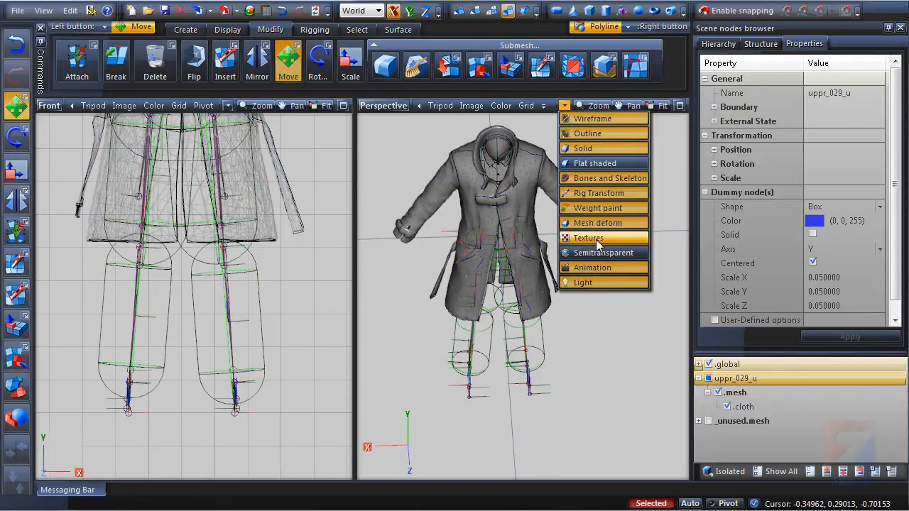
{"action": "left_click", "coordinate": [596, 240]}
{"action": "left_click", "coordinate": [566, 105]}
Examine the textured coat from the front and back, maximizing the perspective view.
{"action": "middle_click_drag", "start_coordinate": [576, 267], "coordinate": [570, 309]}
{"action": "scroll", "coordinate": [527, 292], "scroll_direction": "up", "scroll_amount": 5}
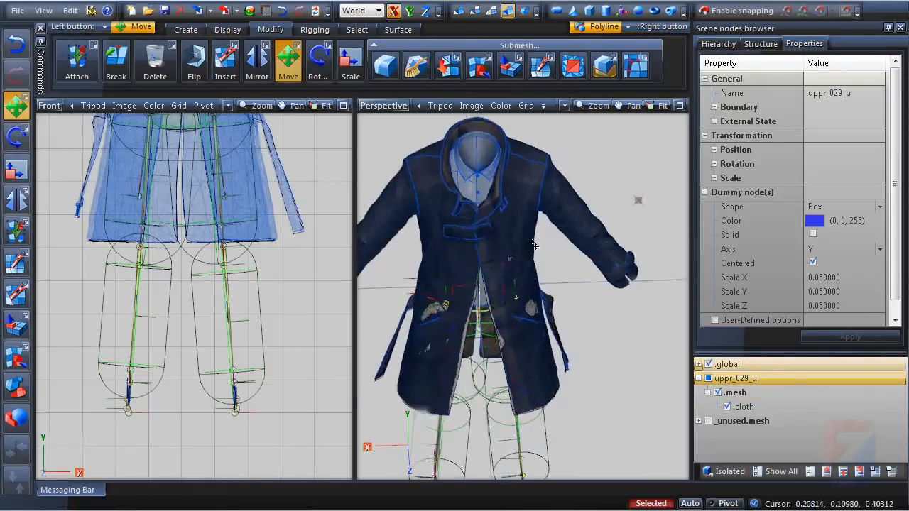
{"action": "scroll", "coordinate": [526, 294], "scroll_direction": "down", "scroll_amount": 2}
{"action": "middle_click_drag", "start_coordinate": [562, 275], "coordinate": [384, 315], "text": "alt"}
{"action": "key", "text": "alt+w"}
{"action": "scroll", "coordinate": [355, 270], "scroll_direction": "up", "scroll_amount": 4}
{"action": "scroll", "coordinate": [355, 270], "scroll_direction": "down", "scroll_amount": 3}
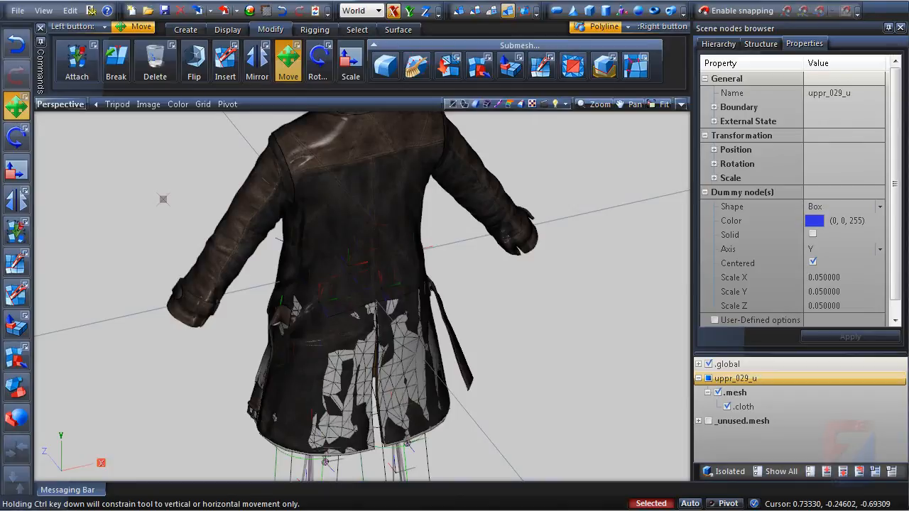
Switch to OpenIV and view the player_zero folder of streamedpeds_players.rpf through the Cloth favorite for uppr_029_u.YLD.
{"action": "key", "text": "alt+Tab"}
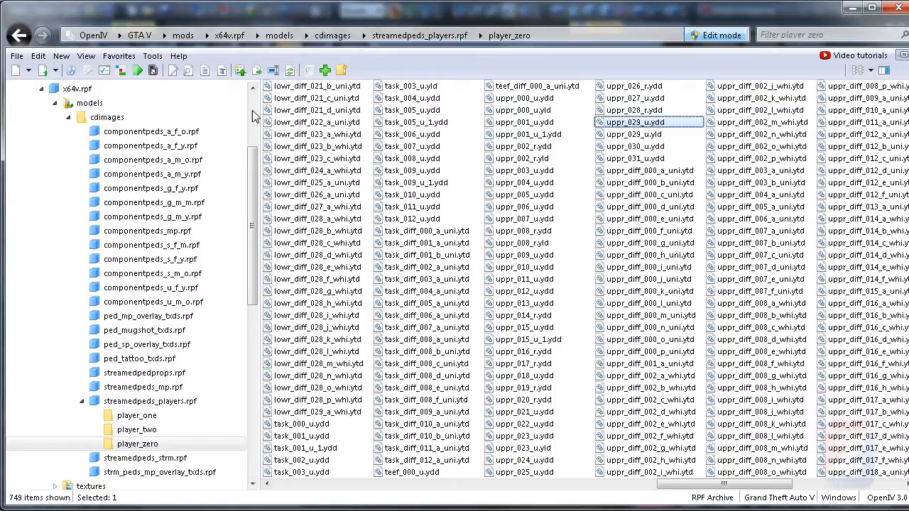
{"action": "left_click", "coordinate": [50, 117]}
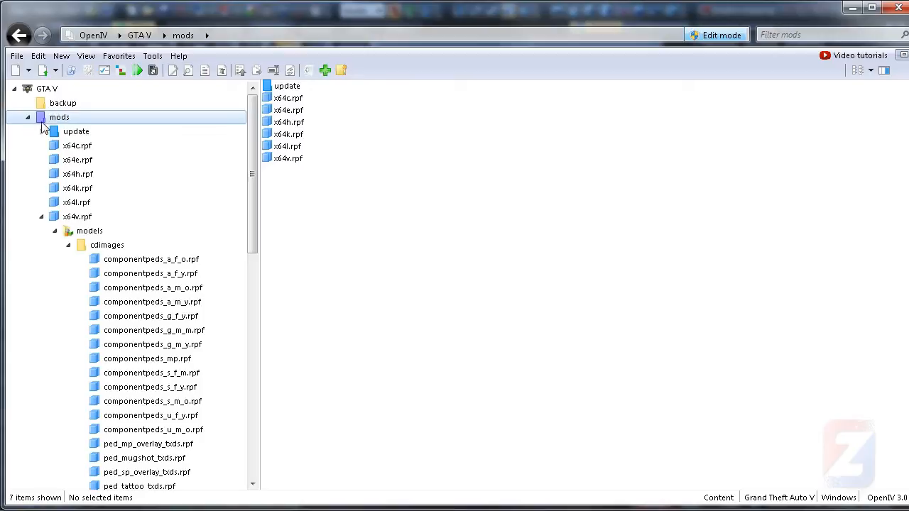
{"action": "left_click", "coordinate": [119, 55]}
{"action": "mouse_move", "coordinate": [190, 115]}
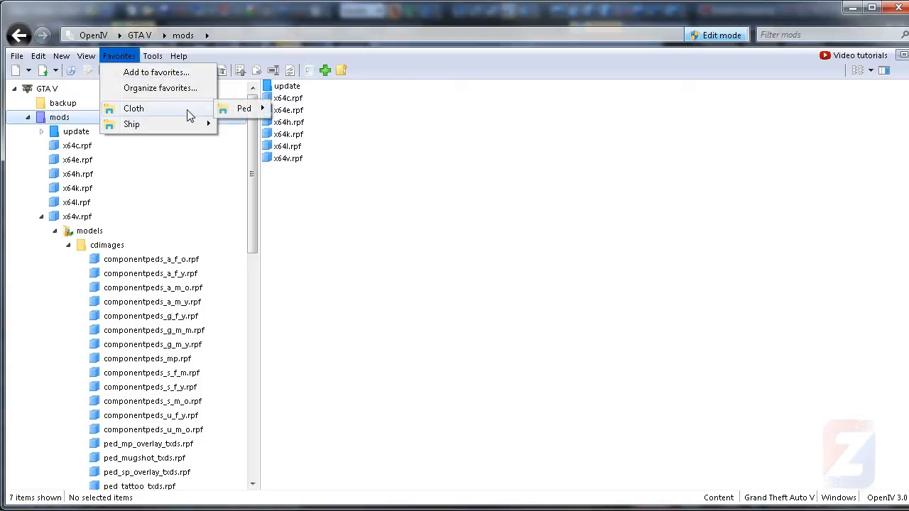
{"action": "mouse_move", "coordinate": [244, 114]}
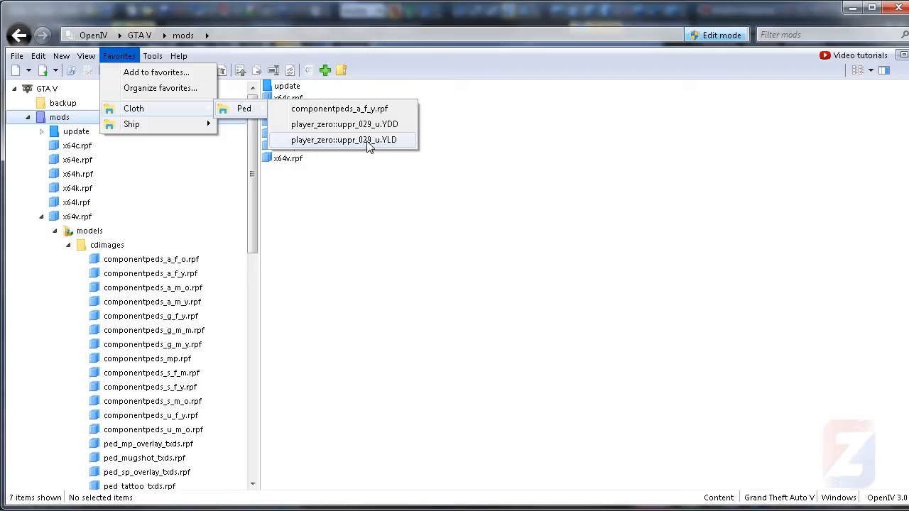
{"action": "left_click", "coordinate": [388, 141]}
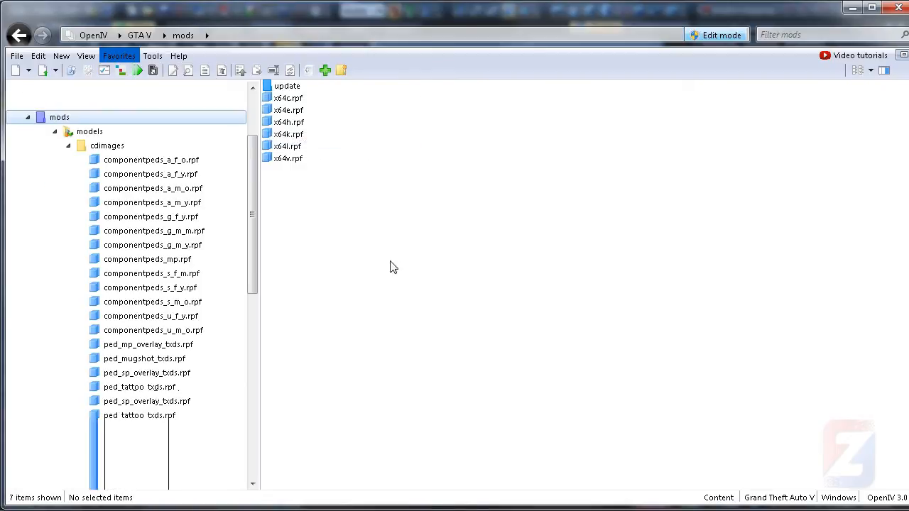
{"action": "left_click_drag", "start_coordinate": [254, 169], "coordinate": [260, 238]}
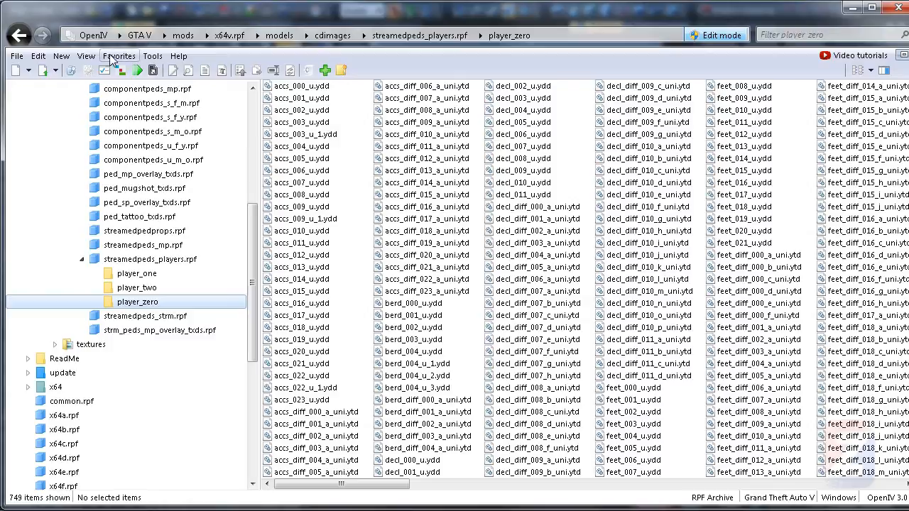
Open the patchday3ng.rpf player_zero folder through the uppr_029_u.YDD favorite and locate the uppr_029_u model, cloth and texture files.
{"action": "left_click", "coordinate": [113, 58]}
{"action": "mouse_move", "coordinate": [134, 109]}
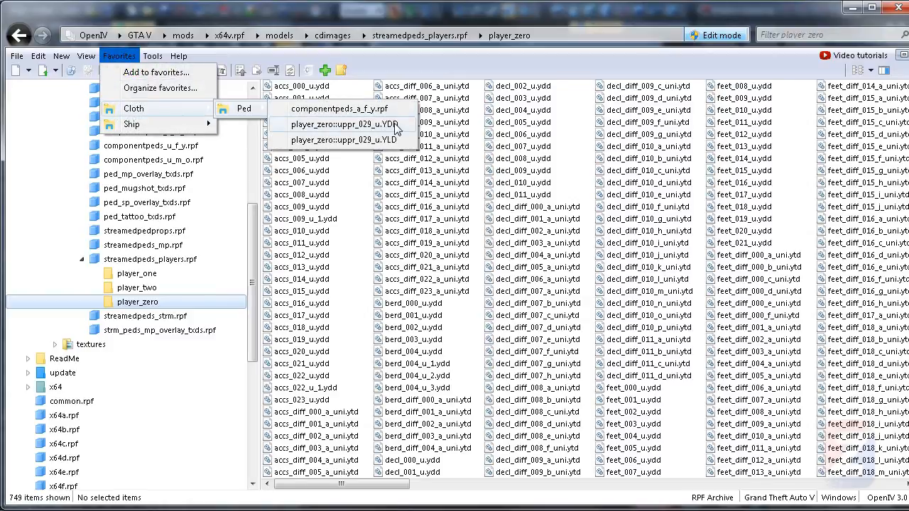
{"action": "left_click", "coordinate": [345, 125]}
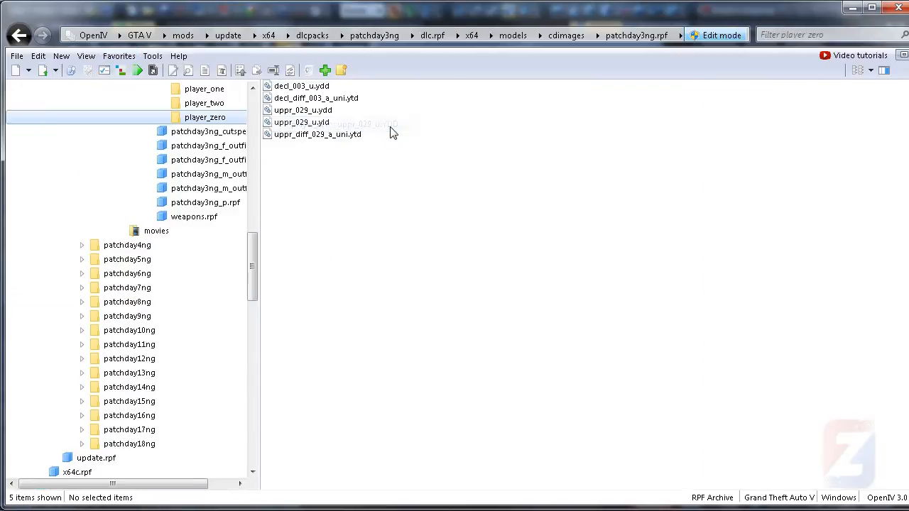
{"action": "left_click_drag", "start_coordinate": [251, 274], "coordinate": [262, 237]}
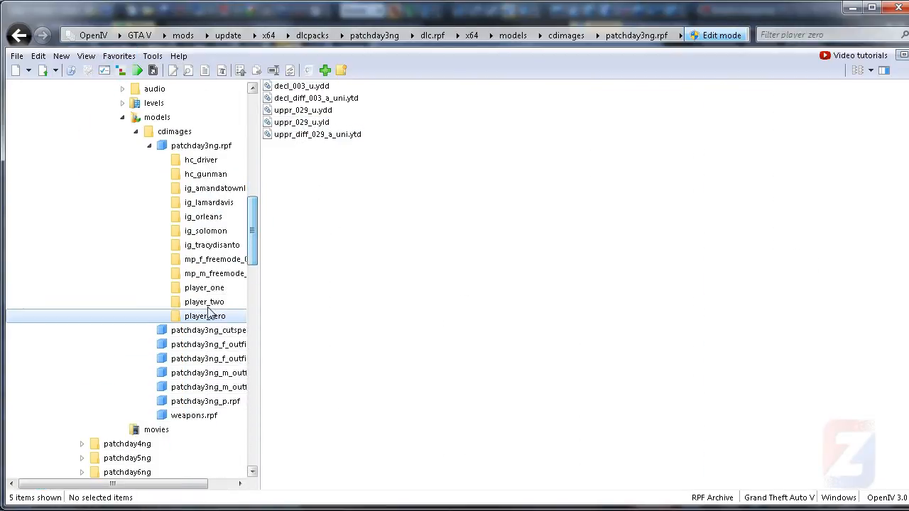
{"action": "left_click", "coordinate": [313, 111]}
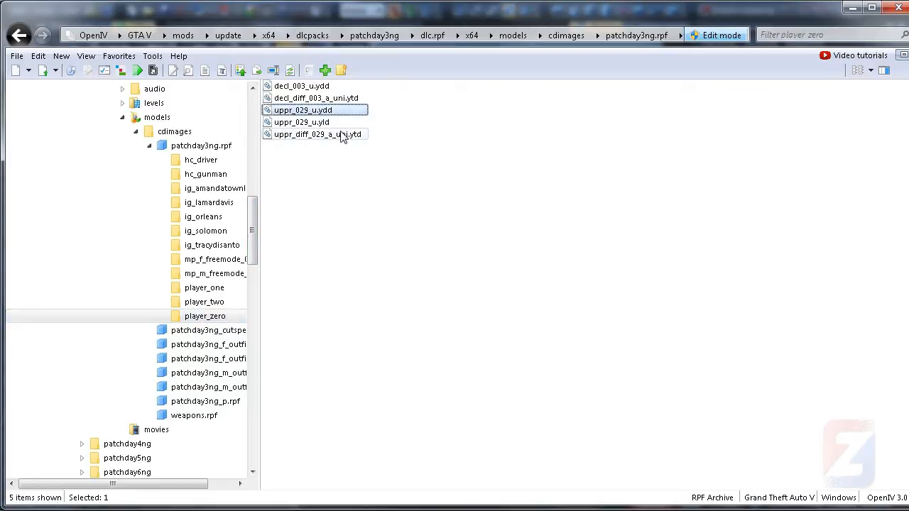
{"action": "left_click", "coordinate": [320, 125], "text": "ctrl"}
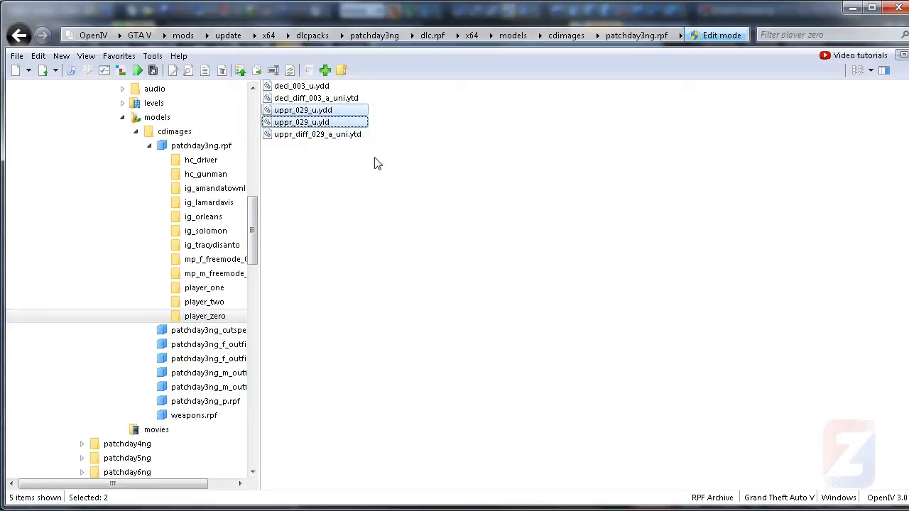
{"action": "left_click", "coordinate": [344, 135], "text": "ctrl"}
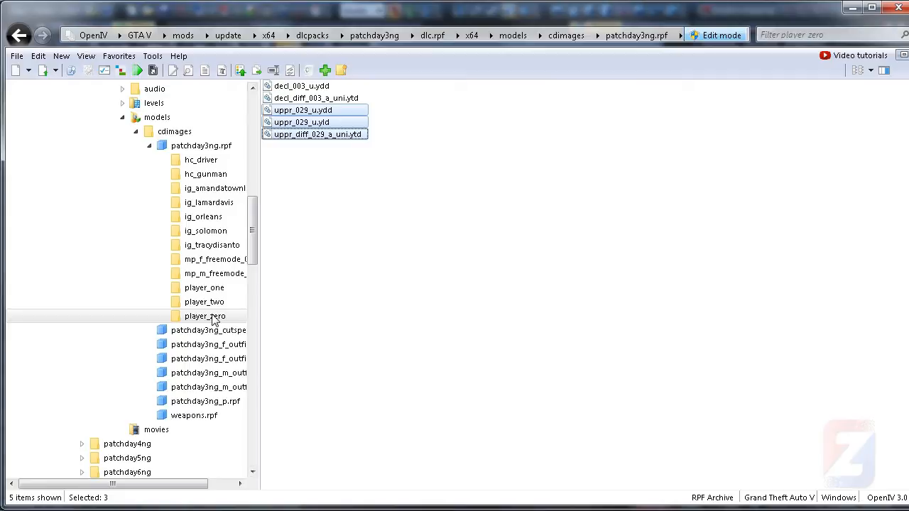
{"action": "left_click", "coordinate": [421, 187]}
Import uppr_029_u.ydd and uppr_029_u.yld from the mod folder into the patchday3ng player_zero folder.
{"action": "left_click", "coordinate": [324, 69]}
{"action": "left_click", "coordinate": [251, 133]}
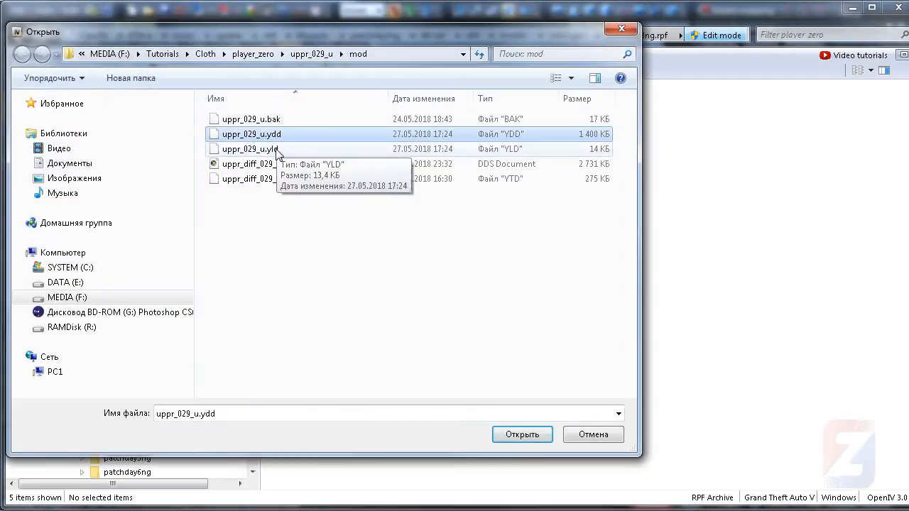
{"action": "left_click", "coordinate": [250, 149], "text": "ctrl"}
{"action": "key", "text": "Return"}
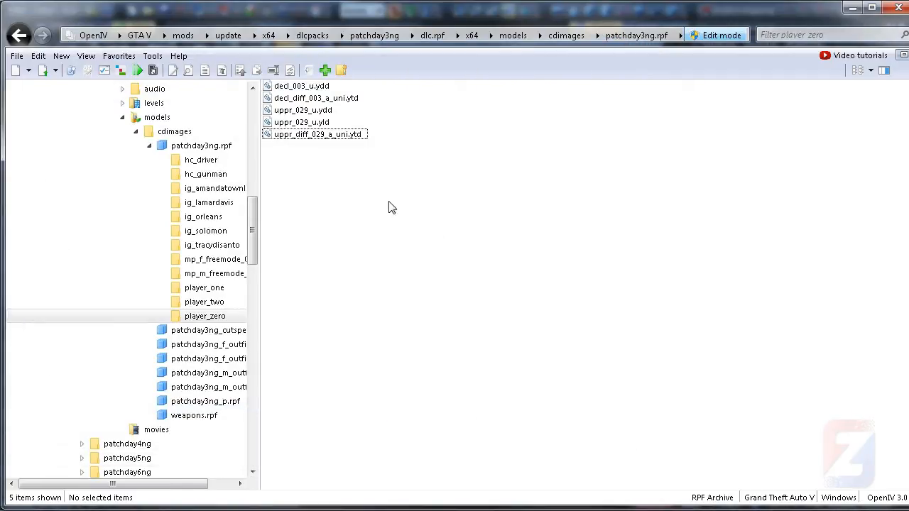